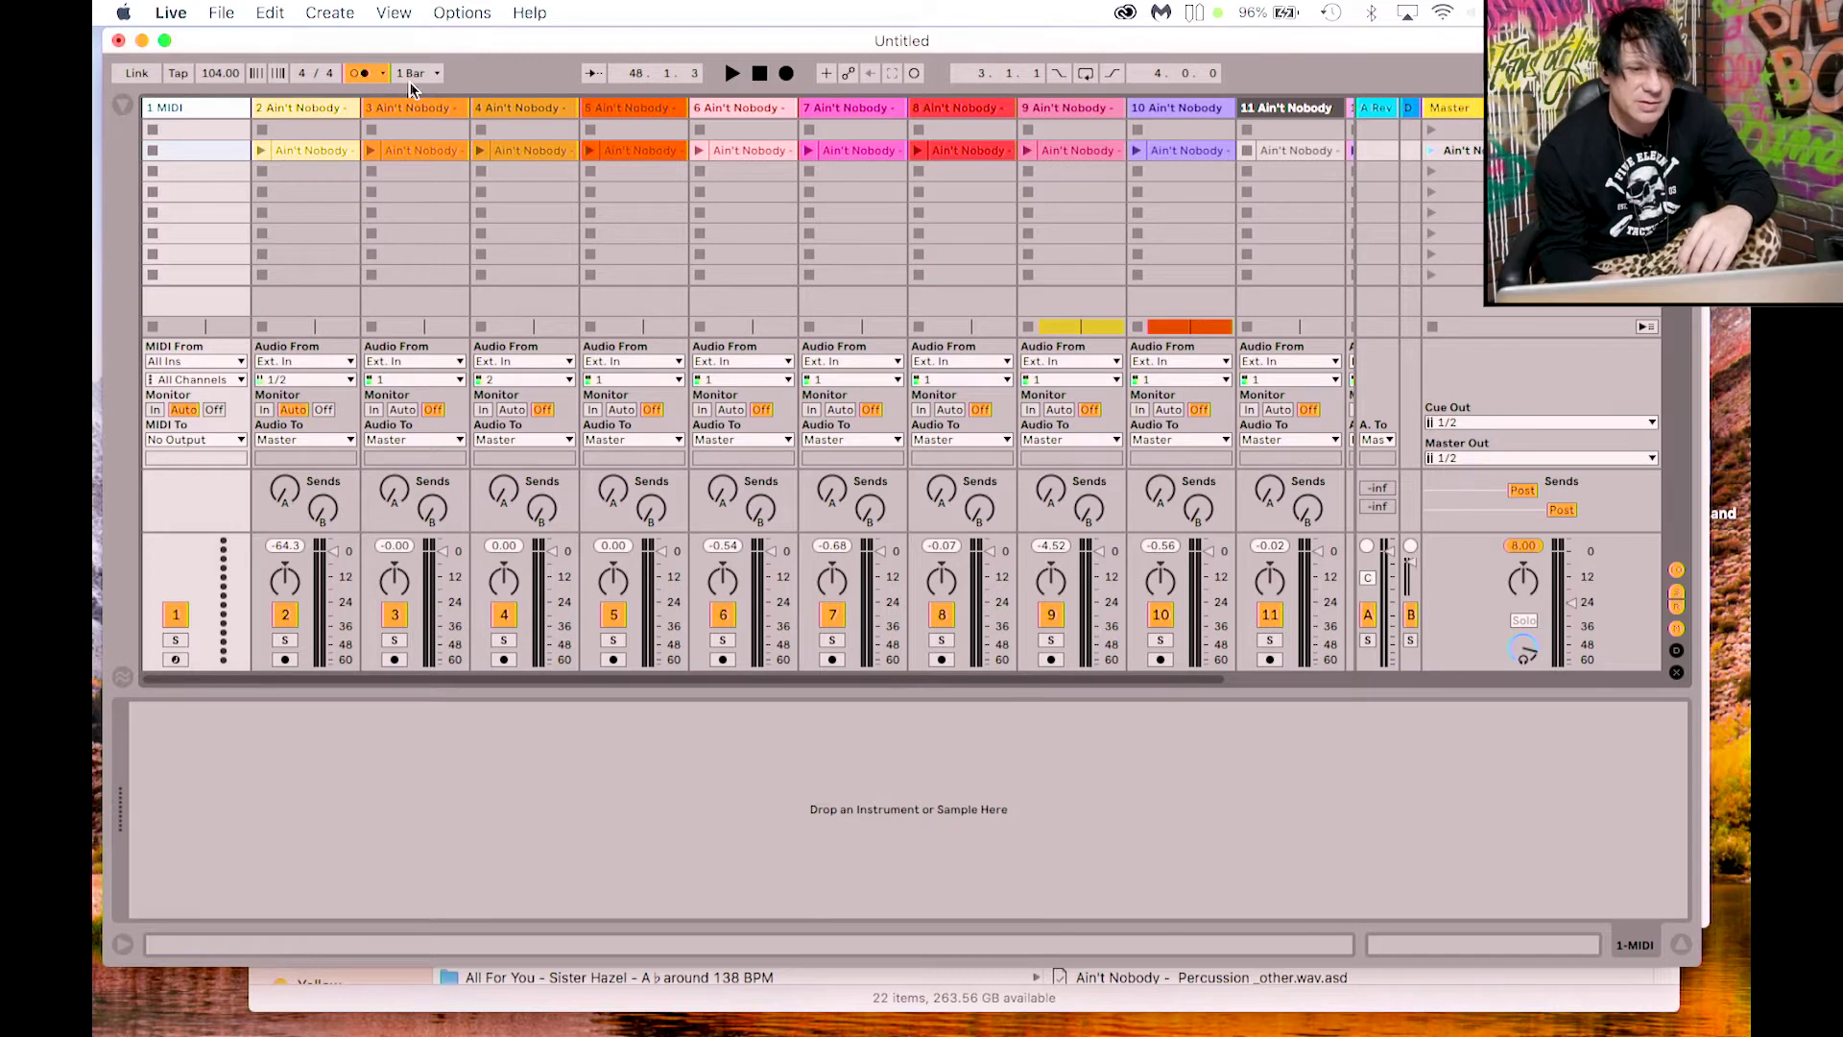
# Step: Turn off the metronome and play the Ain't Nobody scene briefly without it
pyautogui.click(361, 73)
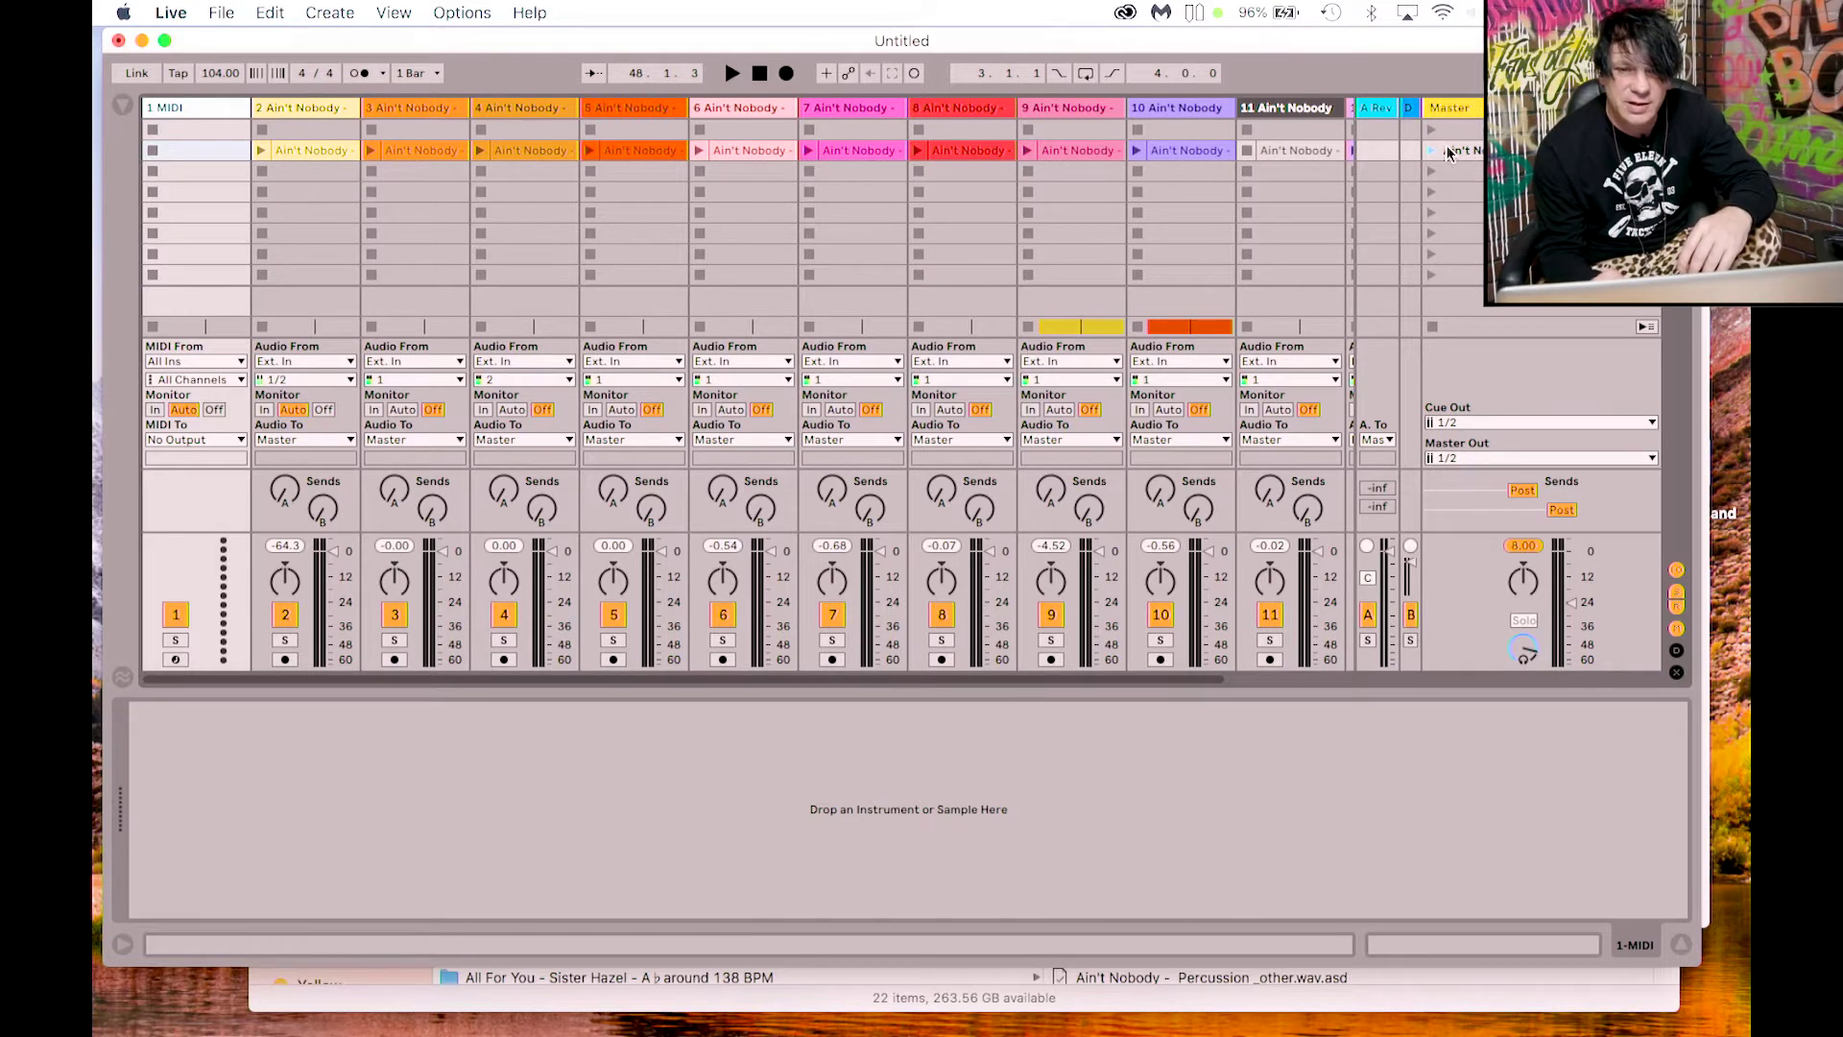
pyautogui.click(1287, 148)
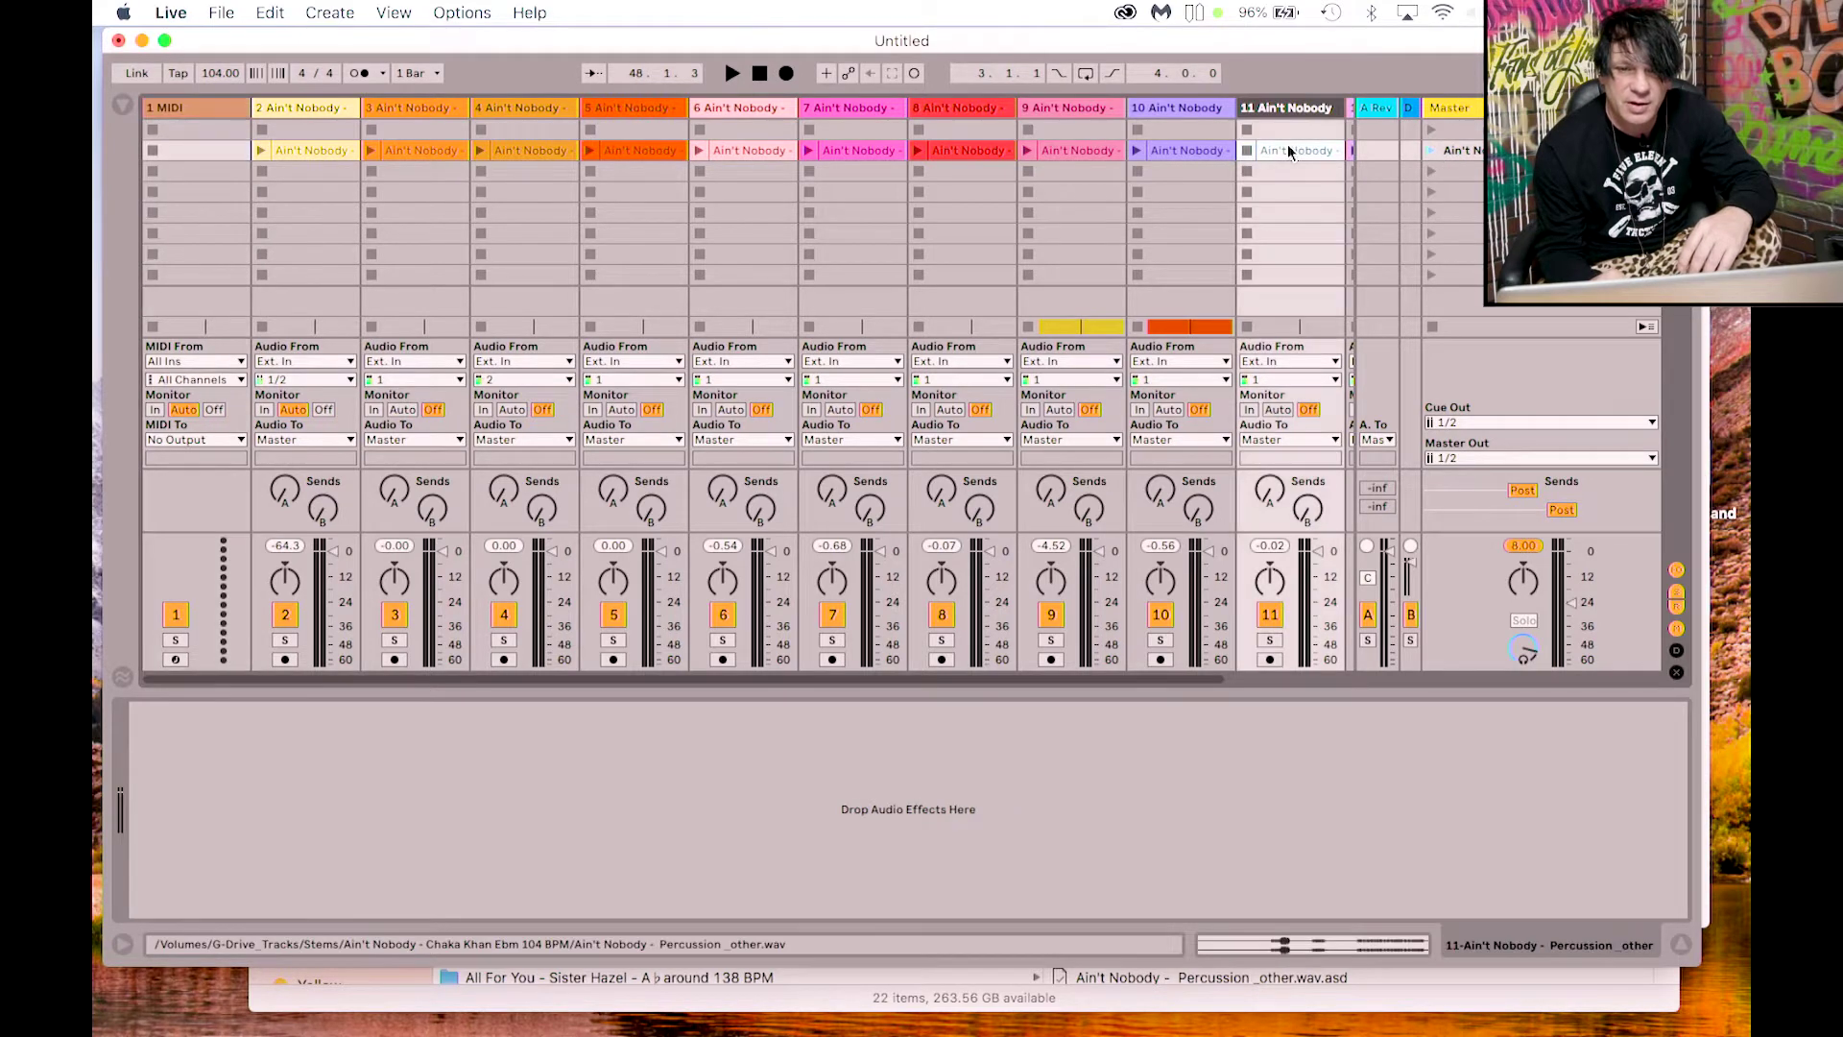
pyautogui.click(1430, 150)
pyautogui.press('space')
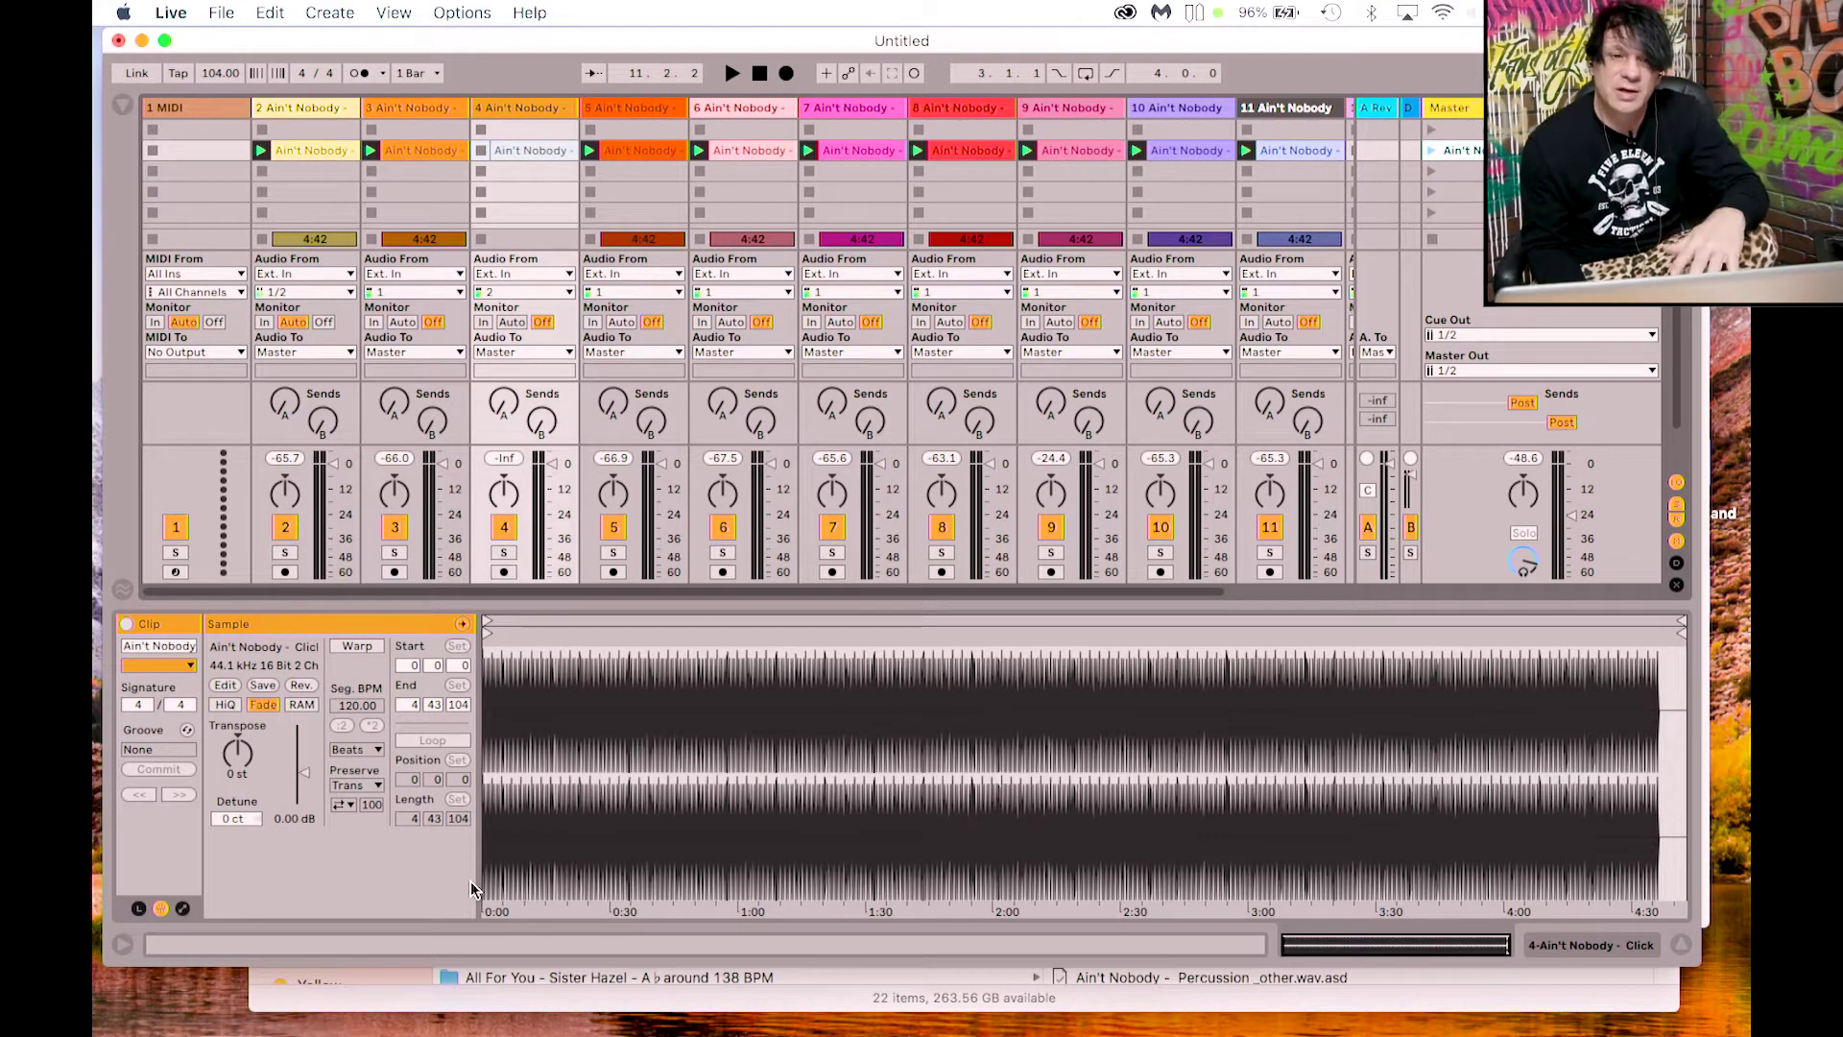
# Step: Turn the metronome on and play the Ain't Nobody scene briefly with it
pyautogui.click(366, 77)
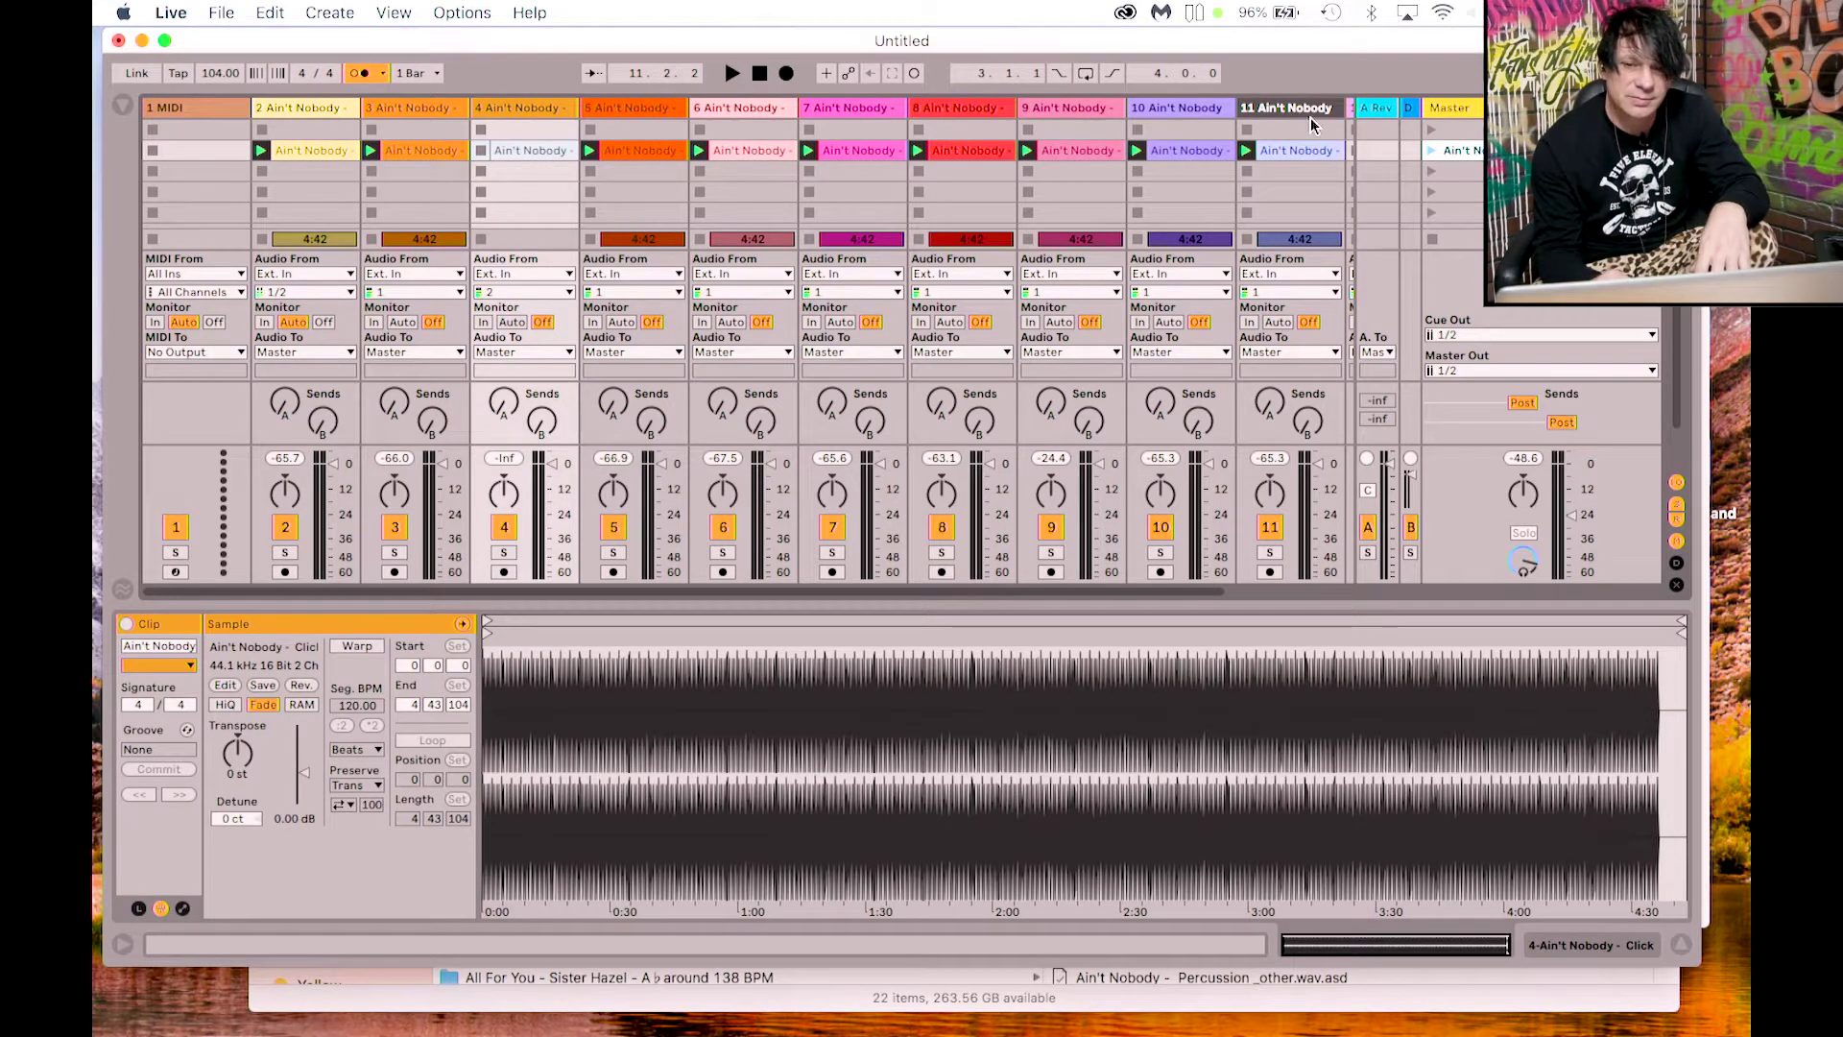
pyautogui.click(1430, 151)
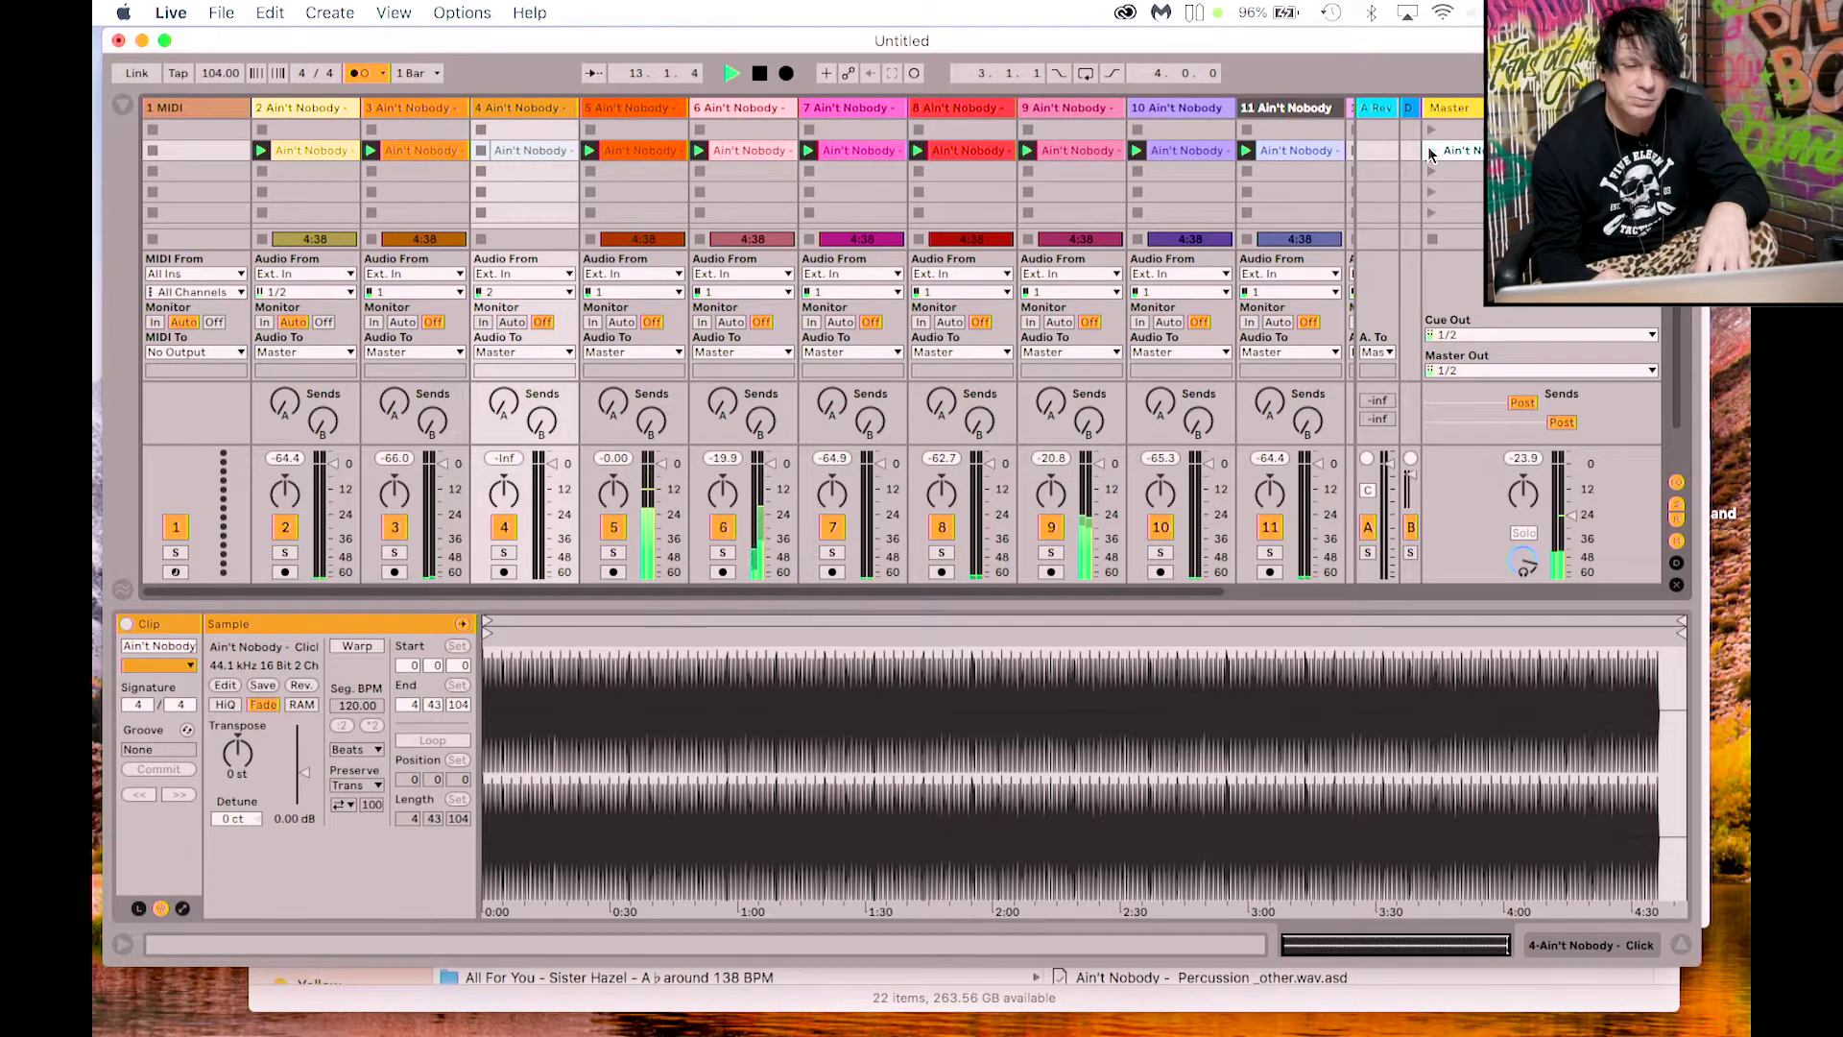
pyautogui.press('space')
# Step: Deactivate the COUNT IN clip on track 5 and launch the Ain't Nobody scene again
pyautogui.click(636, 156)
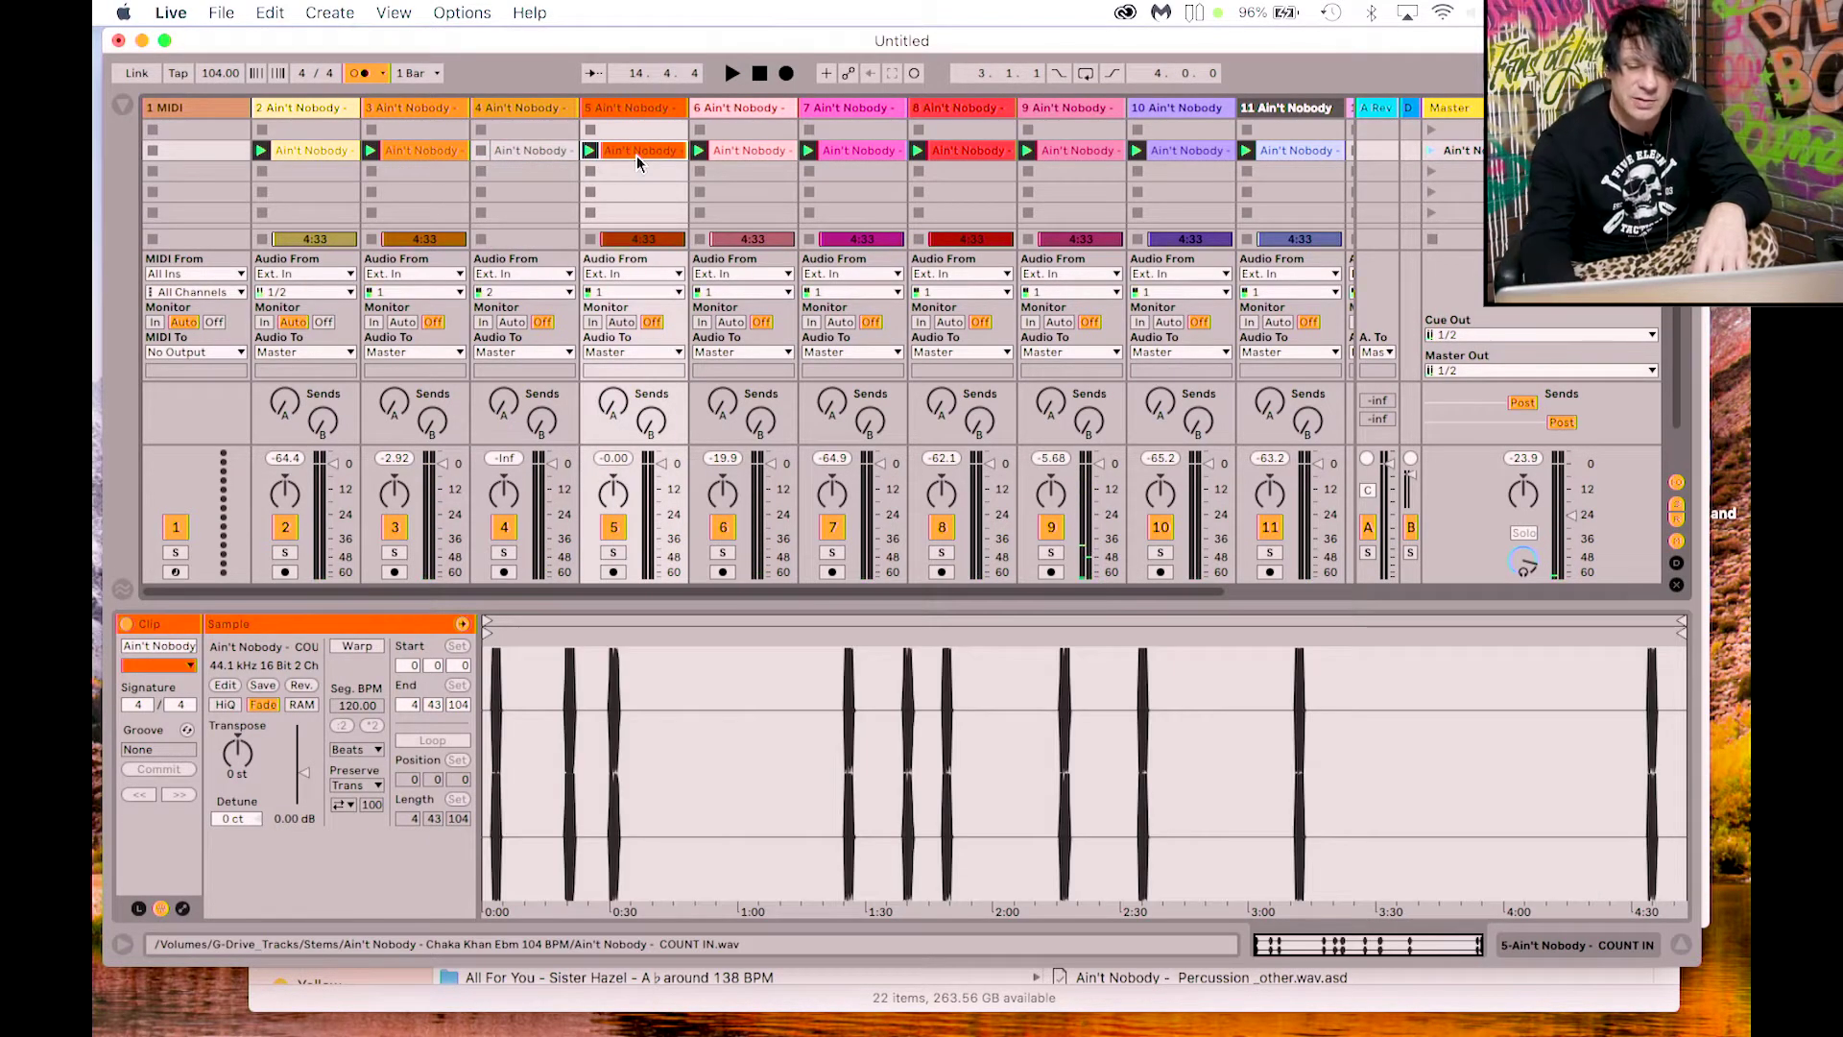
pyautogui.press('0')
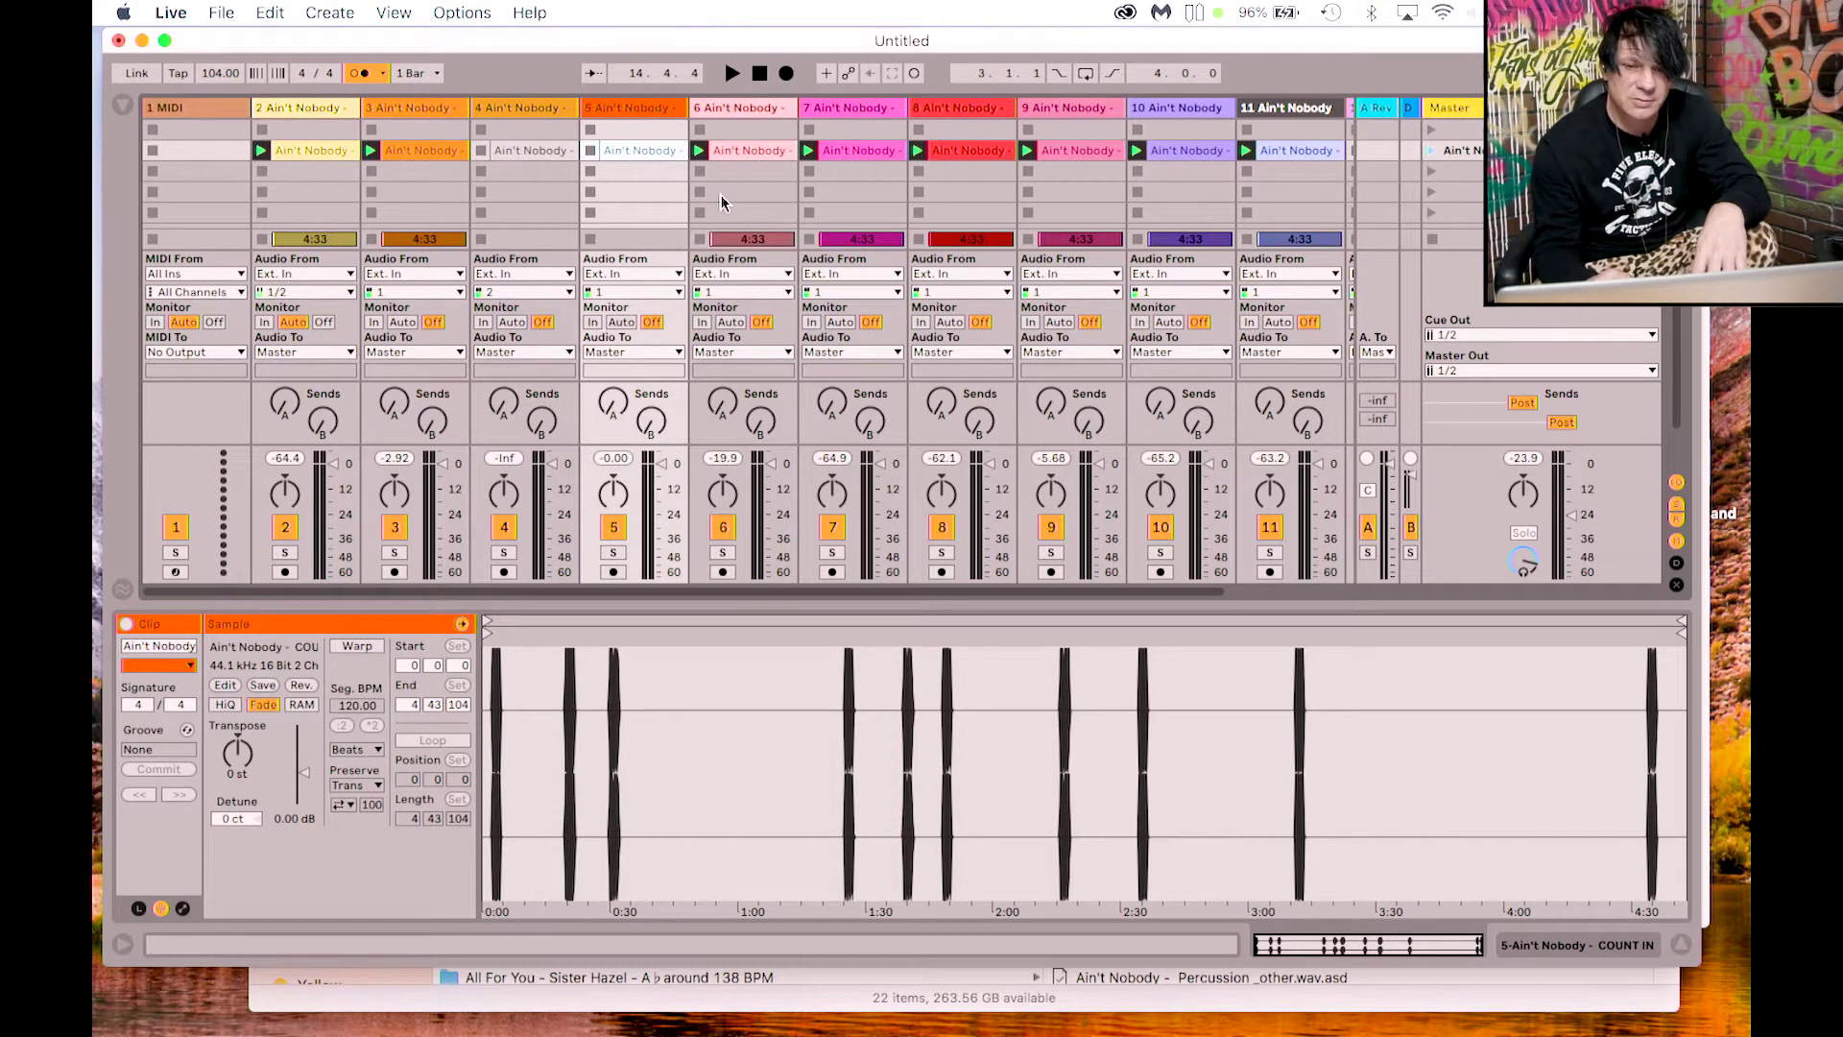
pyautogui.click(1430, 150)
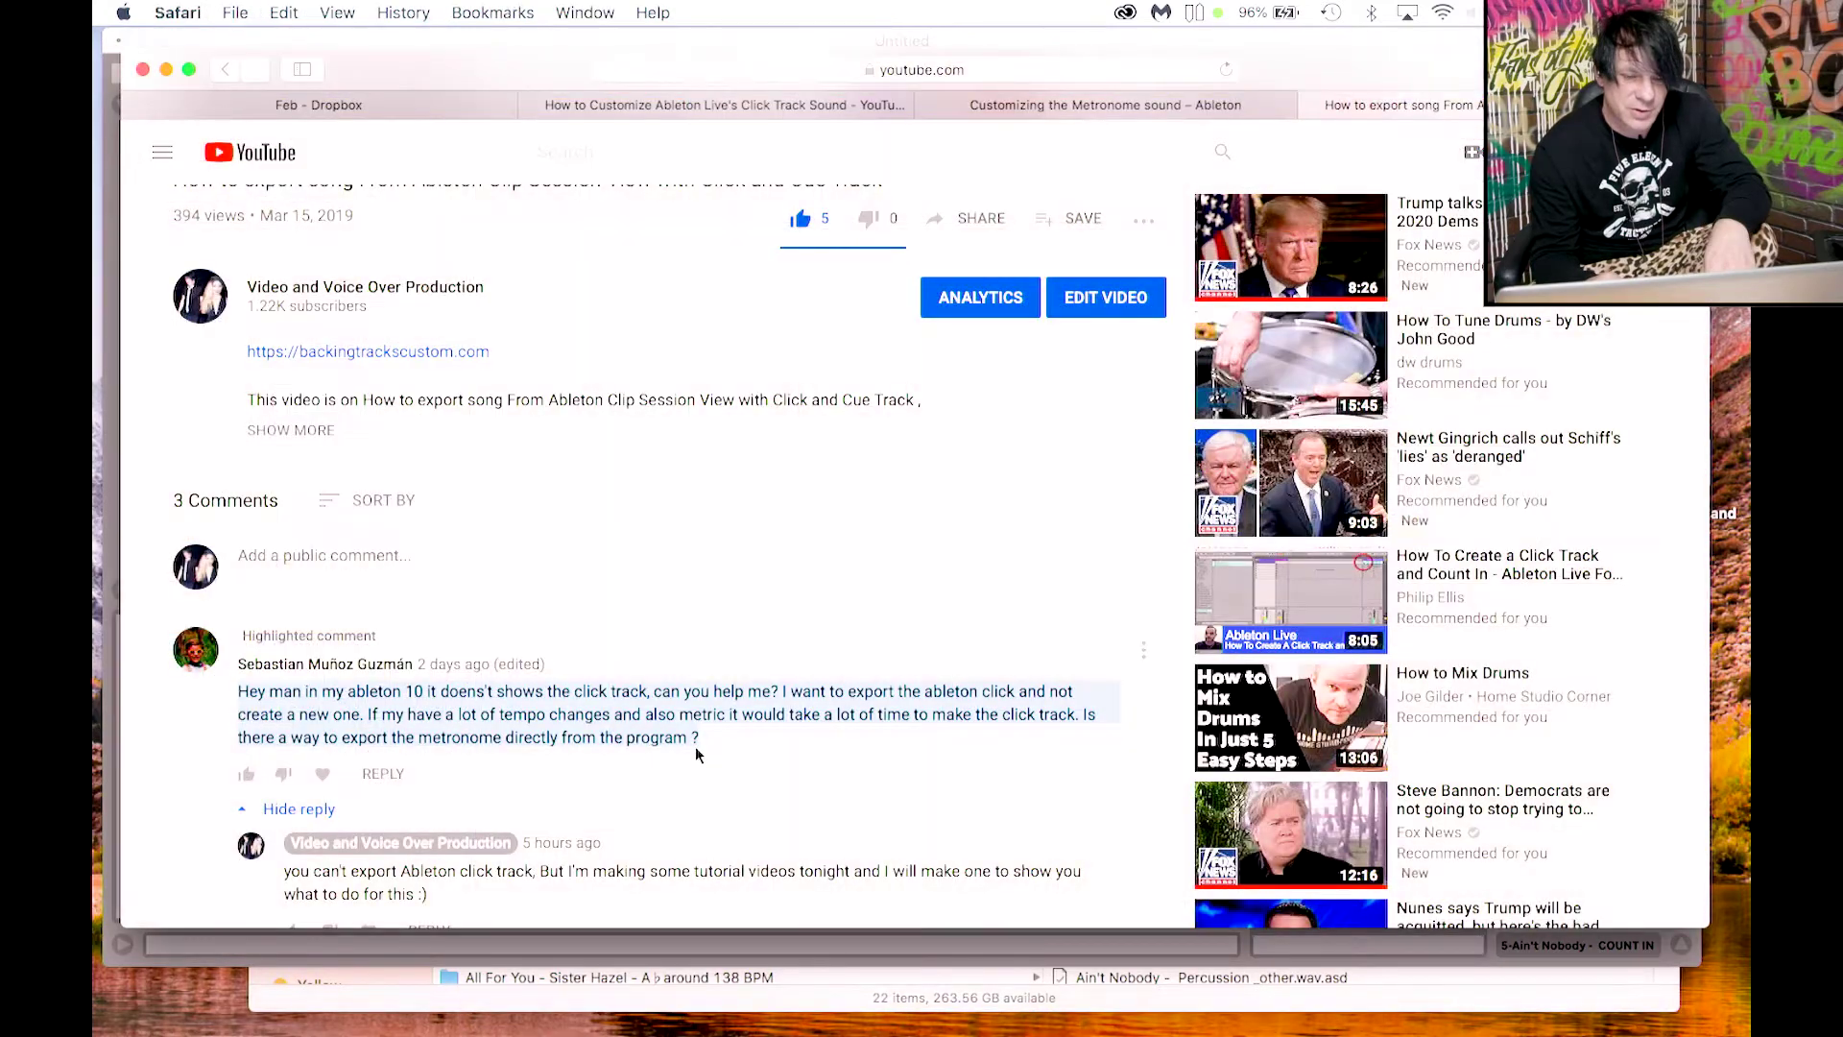
# Step: Switch back to Ableton Live and place all eleven Ain't Nobody audio clips in Arrangement View starting at bar 27
pyautogui.click(486, 951)
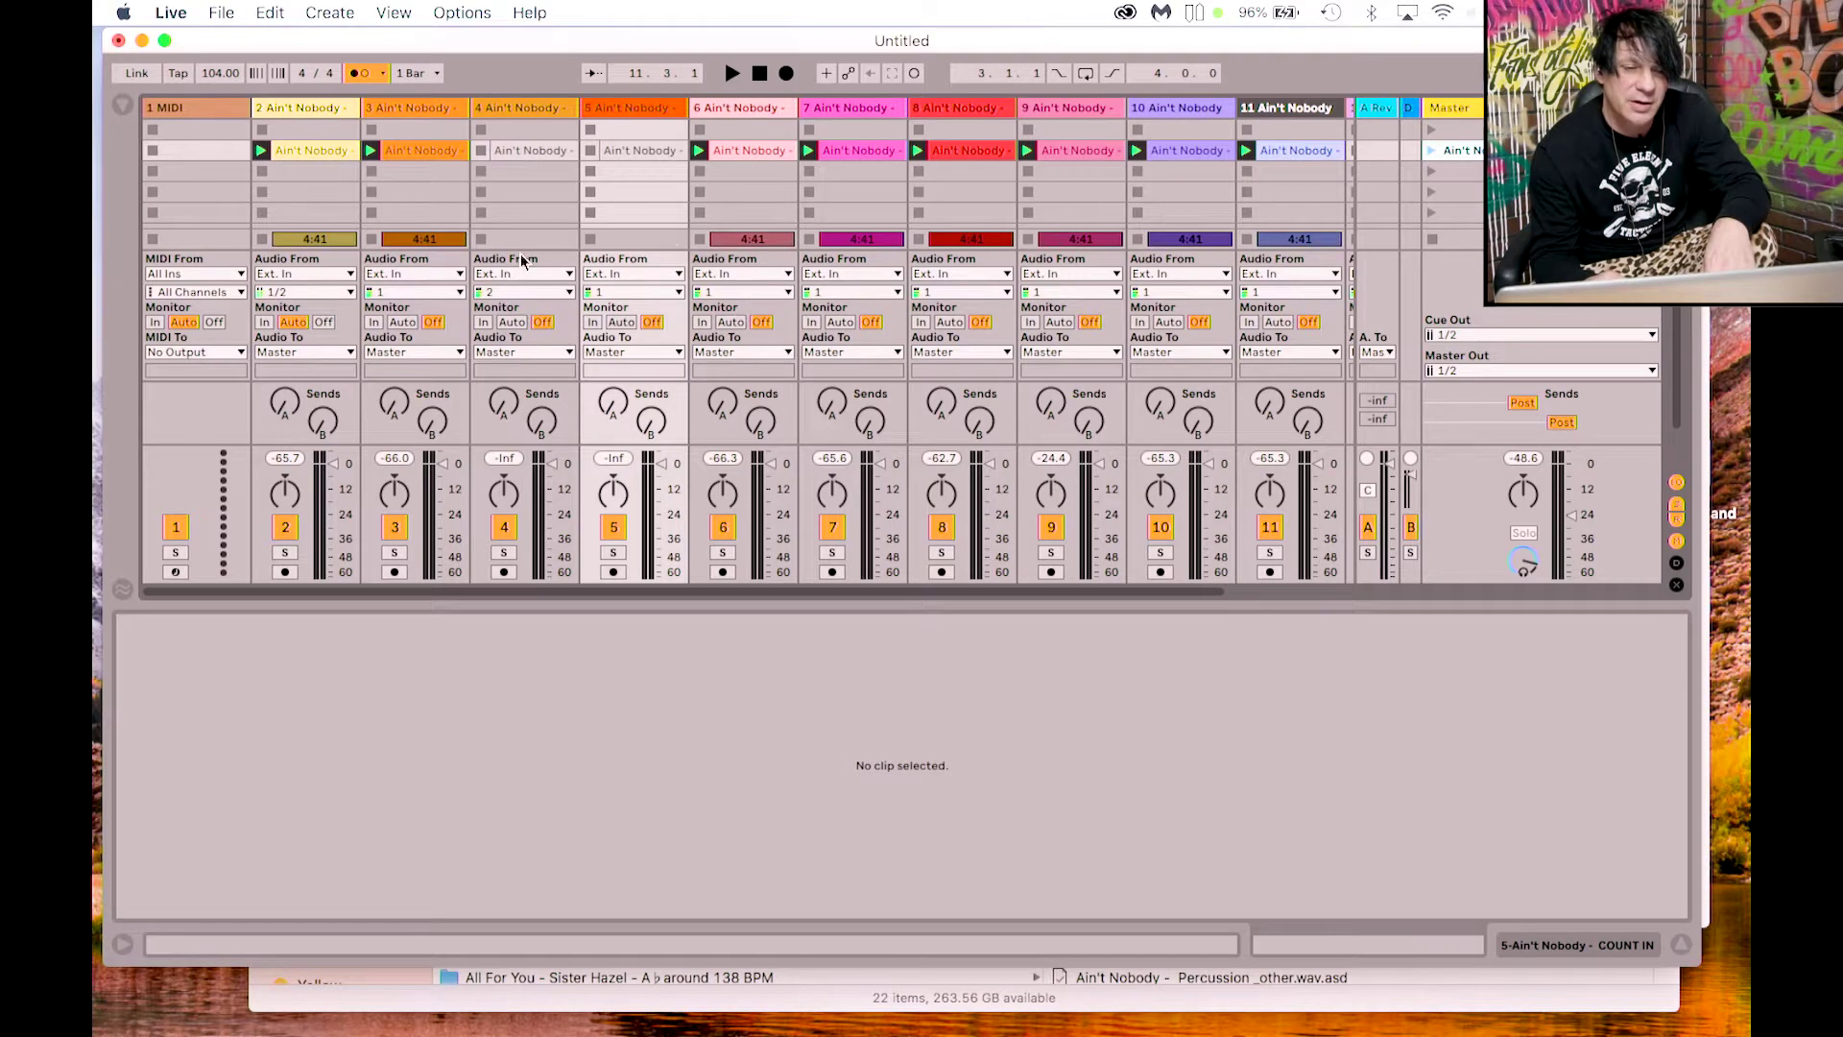
pyautogui.click(332, 152)
pyautogui.hscroll(3, 748, 211)
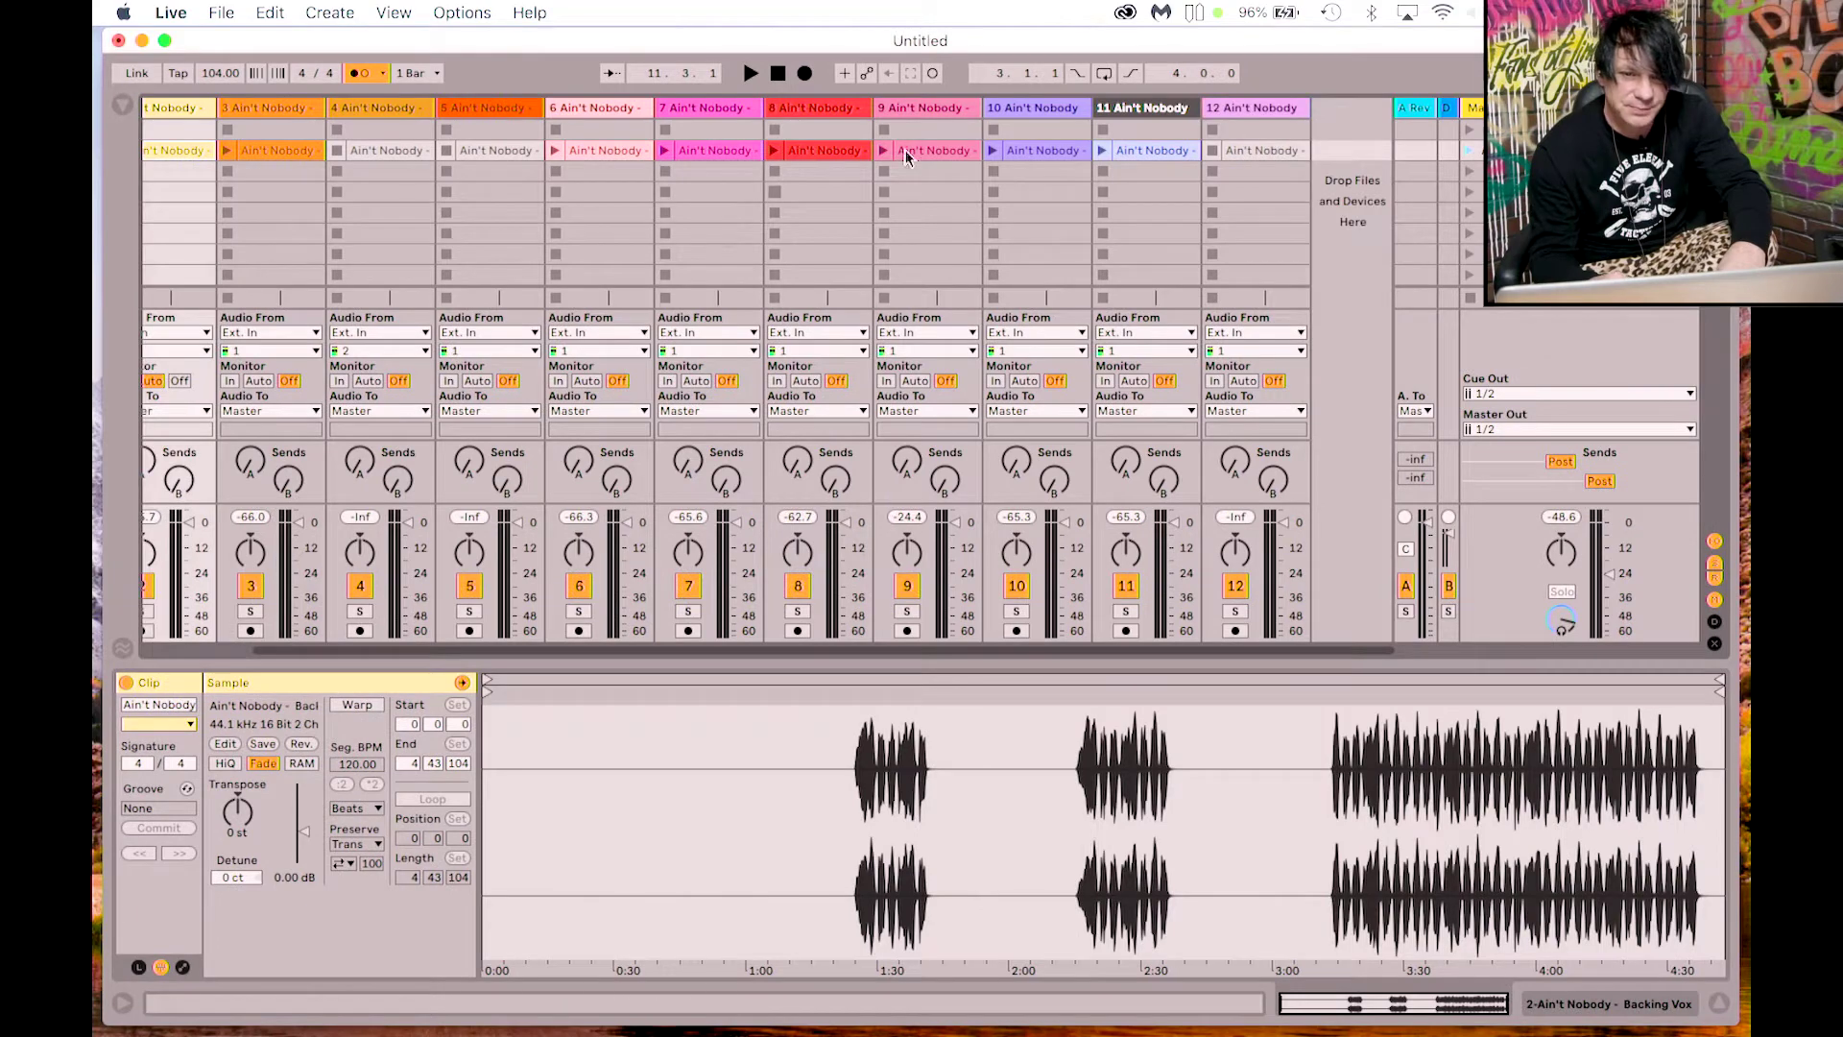
pyautogui.keyDown('shift'); pyautogui.click(1252, 151); pyautogui.keyUp('shift')
pyautogui.hscroll(-3, 810, 224)
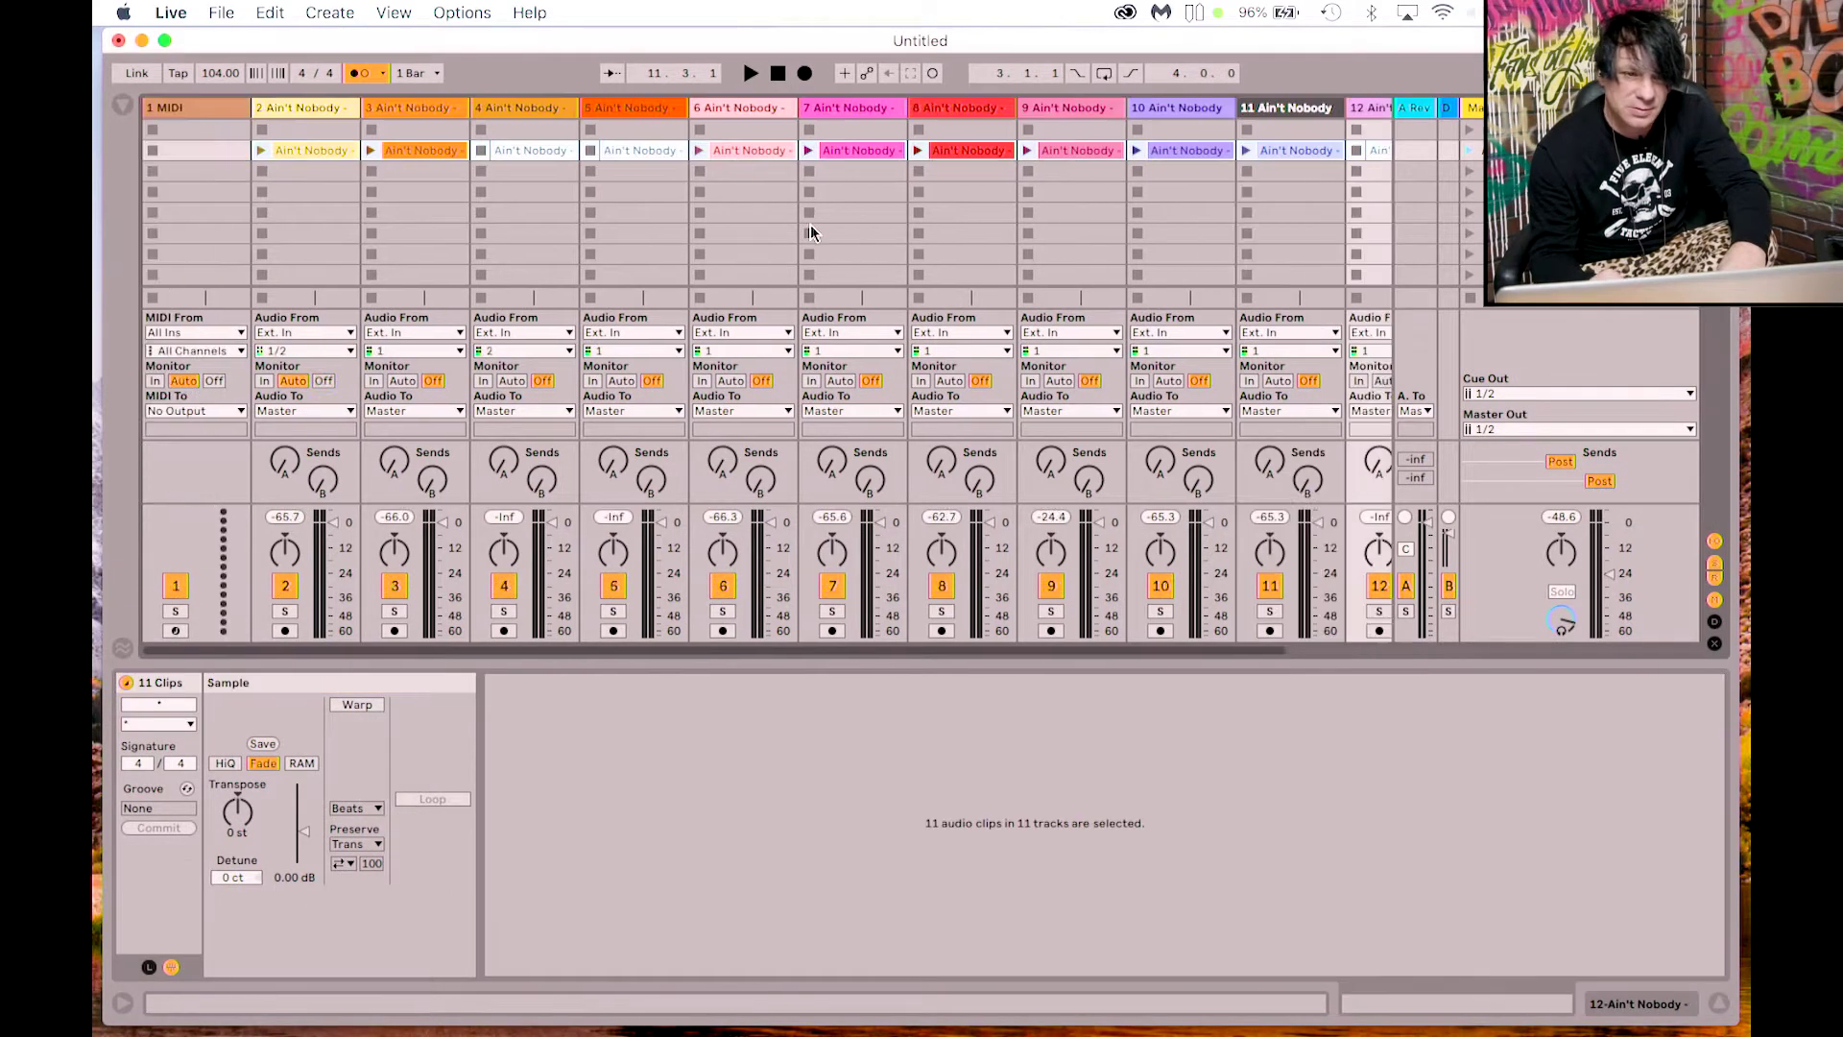
pyautogui.press('Tab')
pyautogui.moveTo(295, 151); pyautogui.dragTo(373, 347)
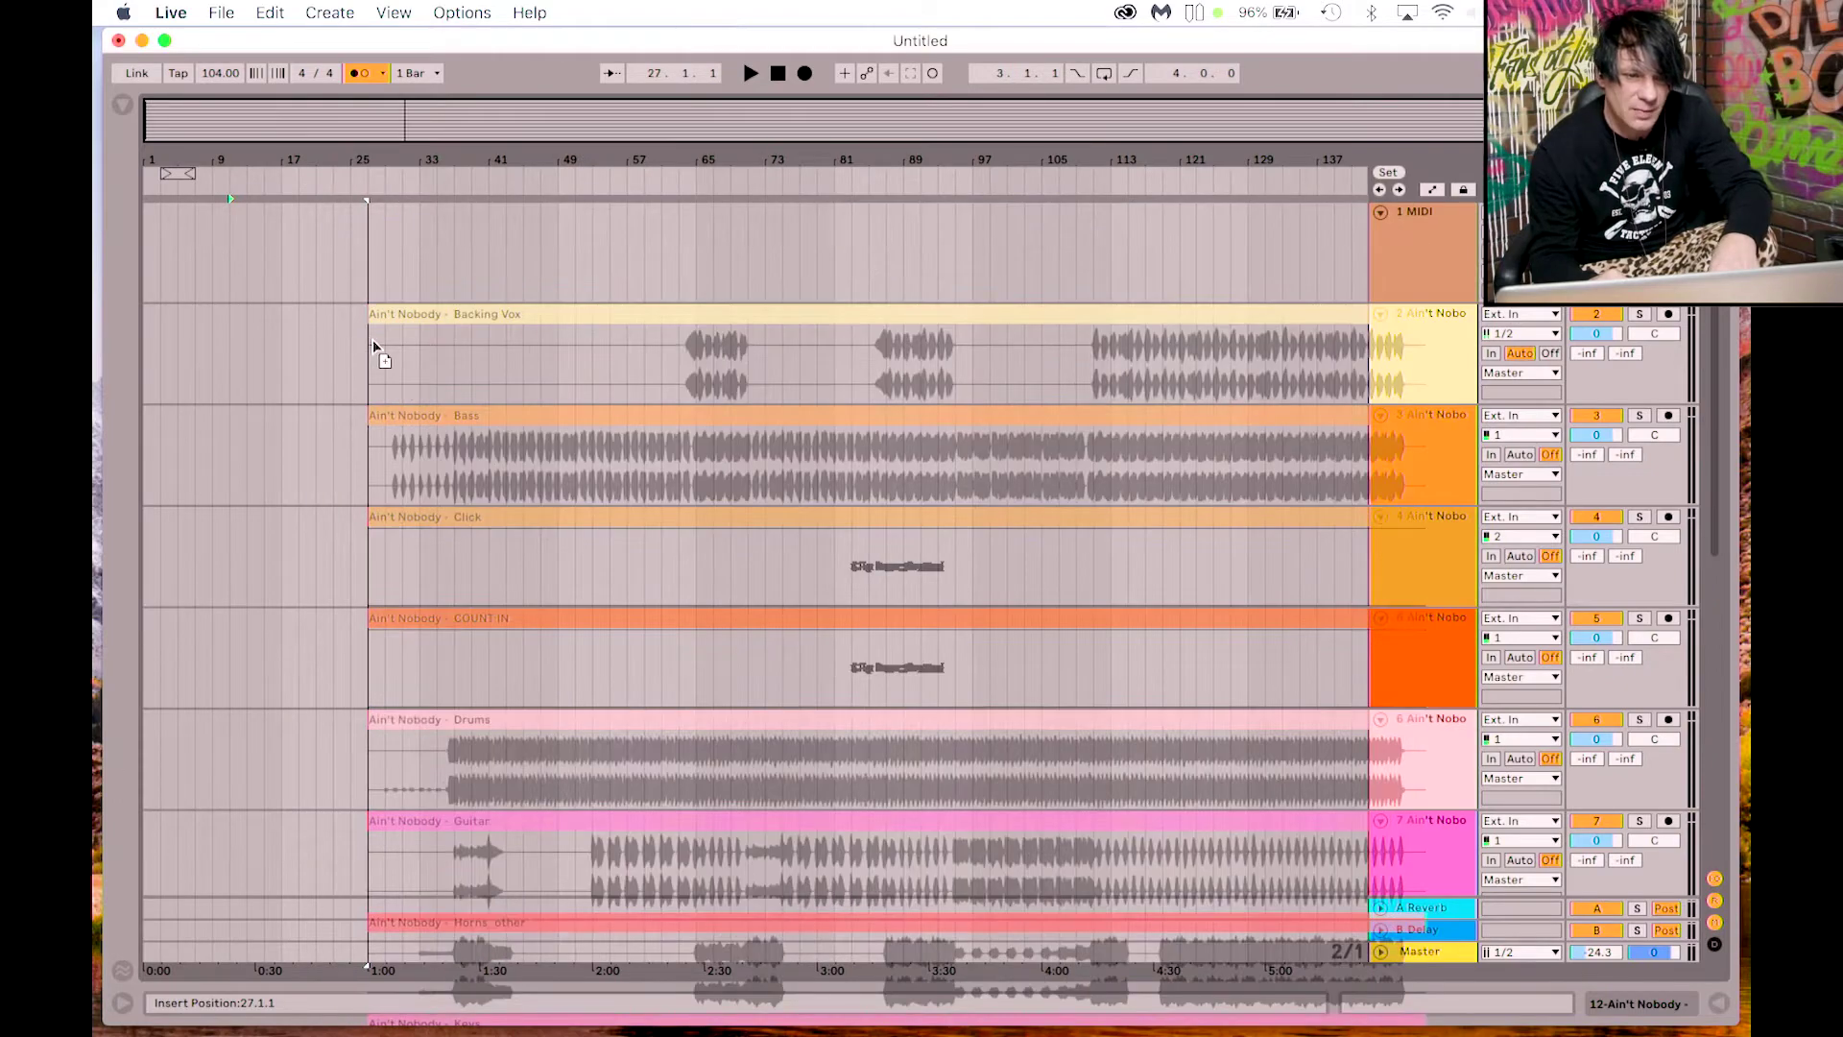
pyautogui.moveTo(373, 348); pyautogui.dragTo(373, 339)
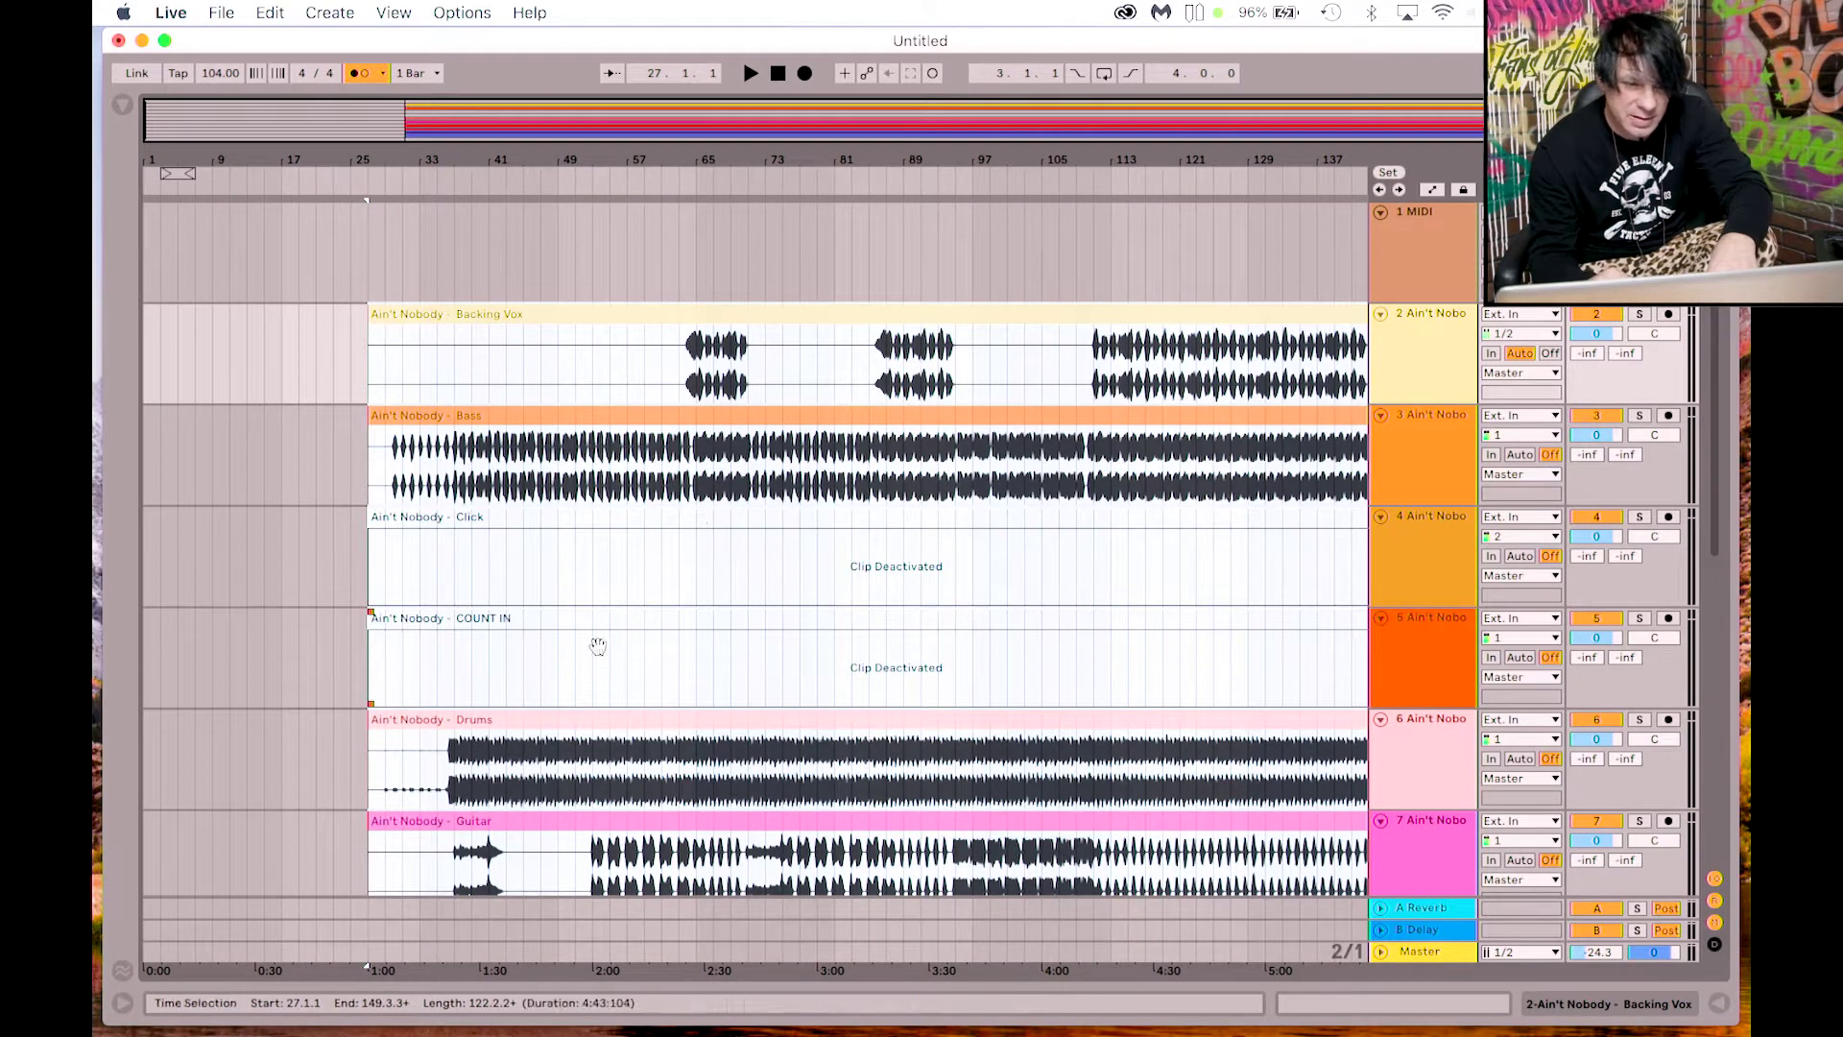
# Step: Activate the Click clip in the arrangement to examine its beats from bar 27, and deactivate it again
pyautogui.click(566, 521)
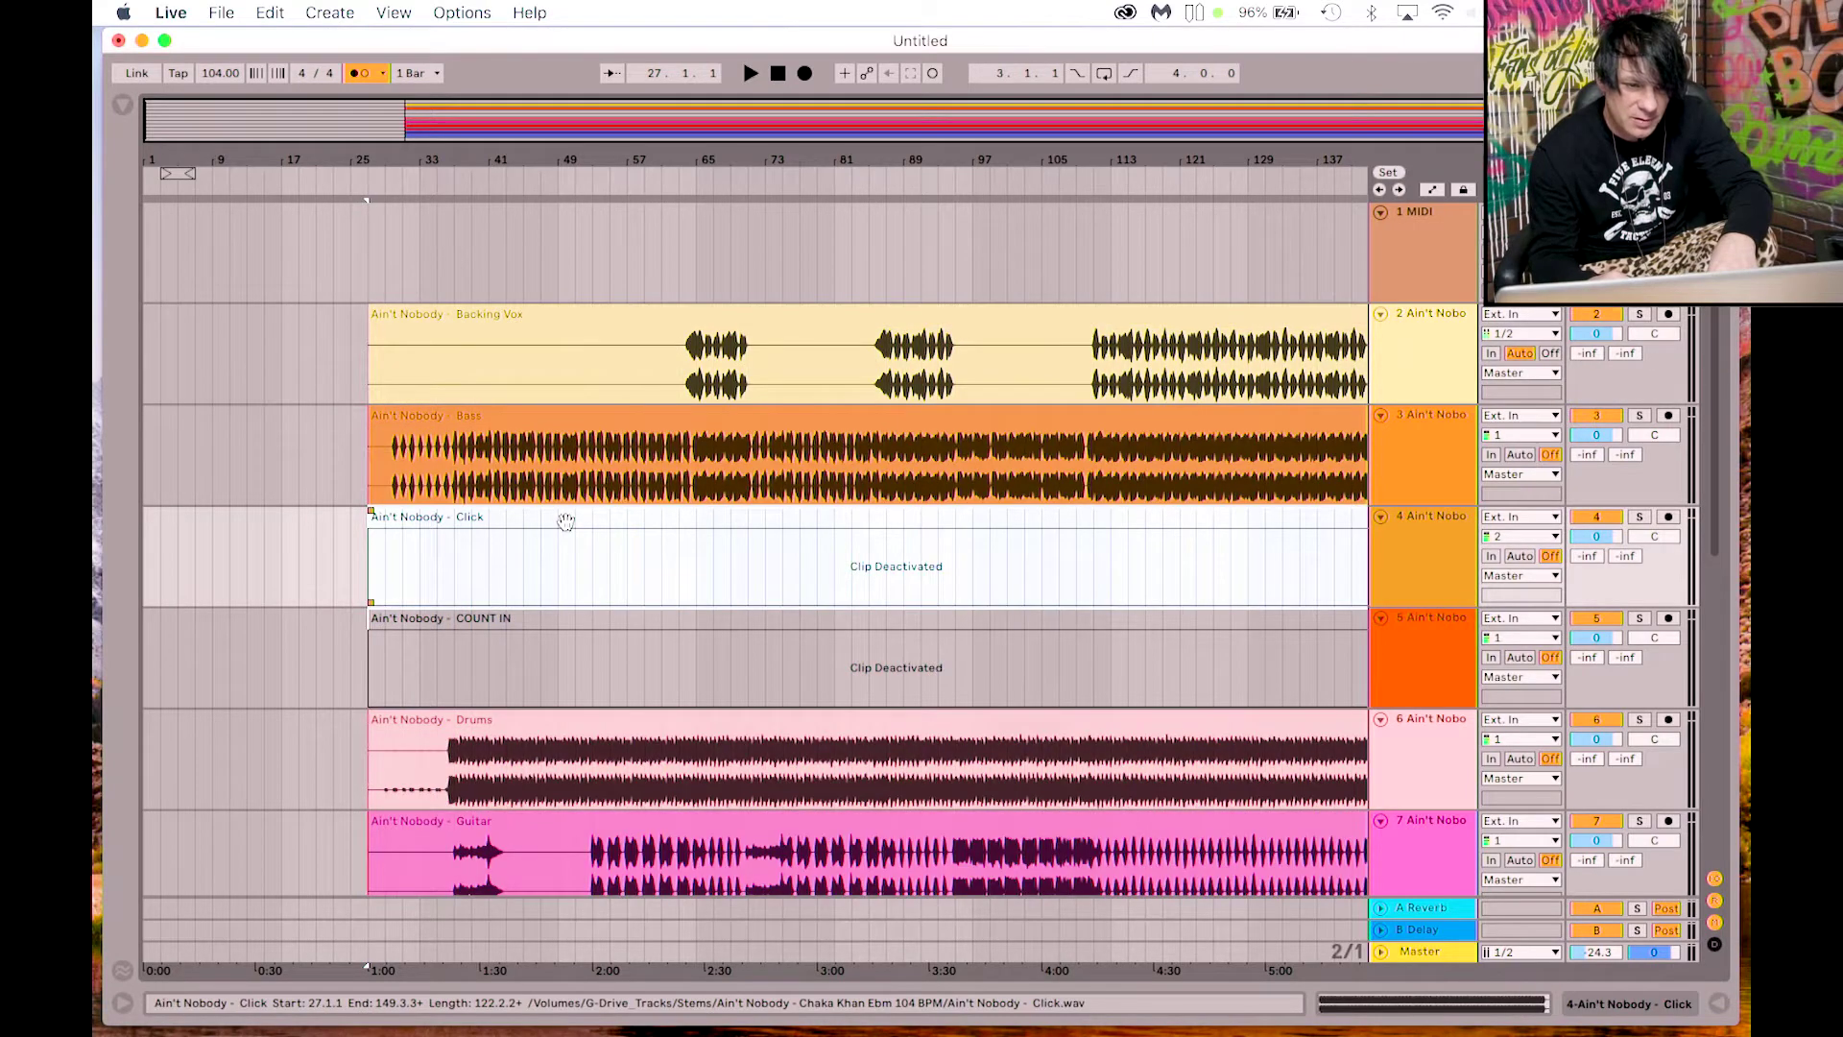
pyautogui.press('0')
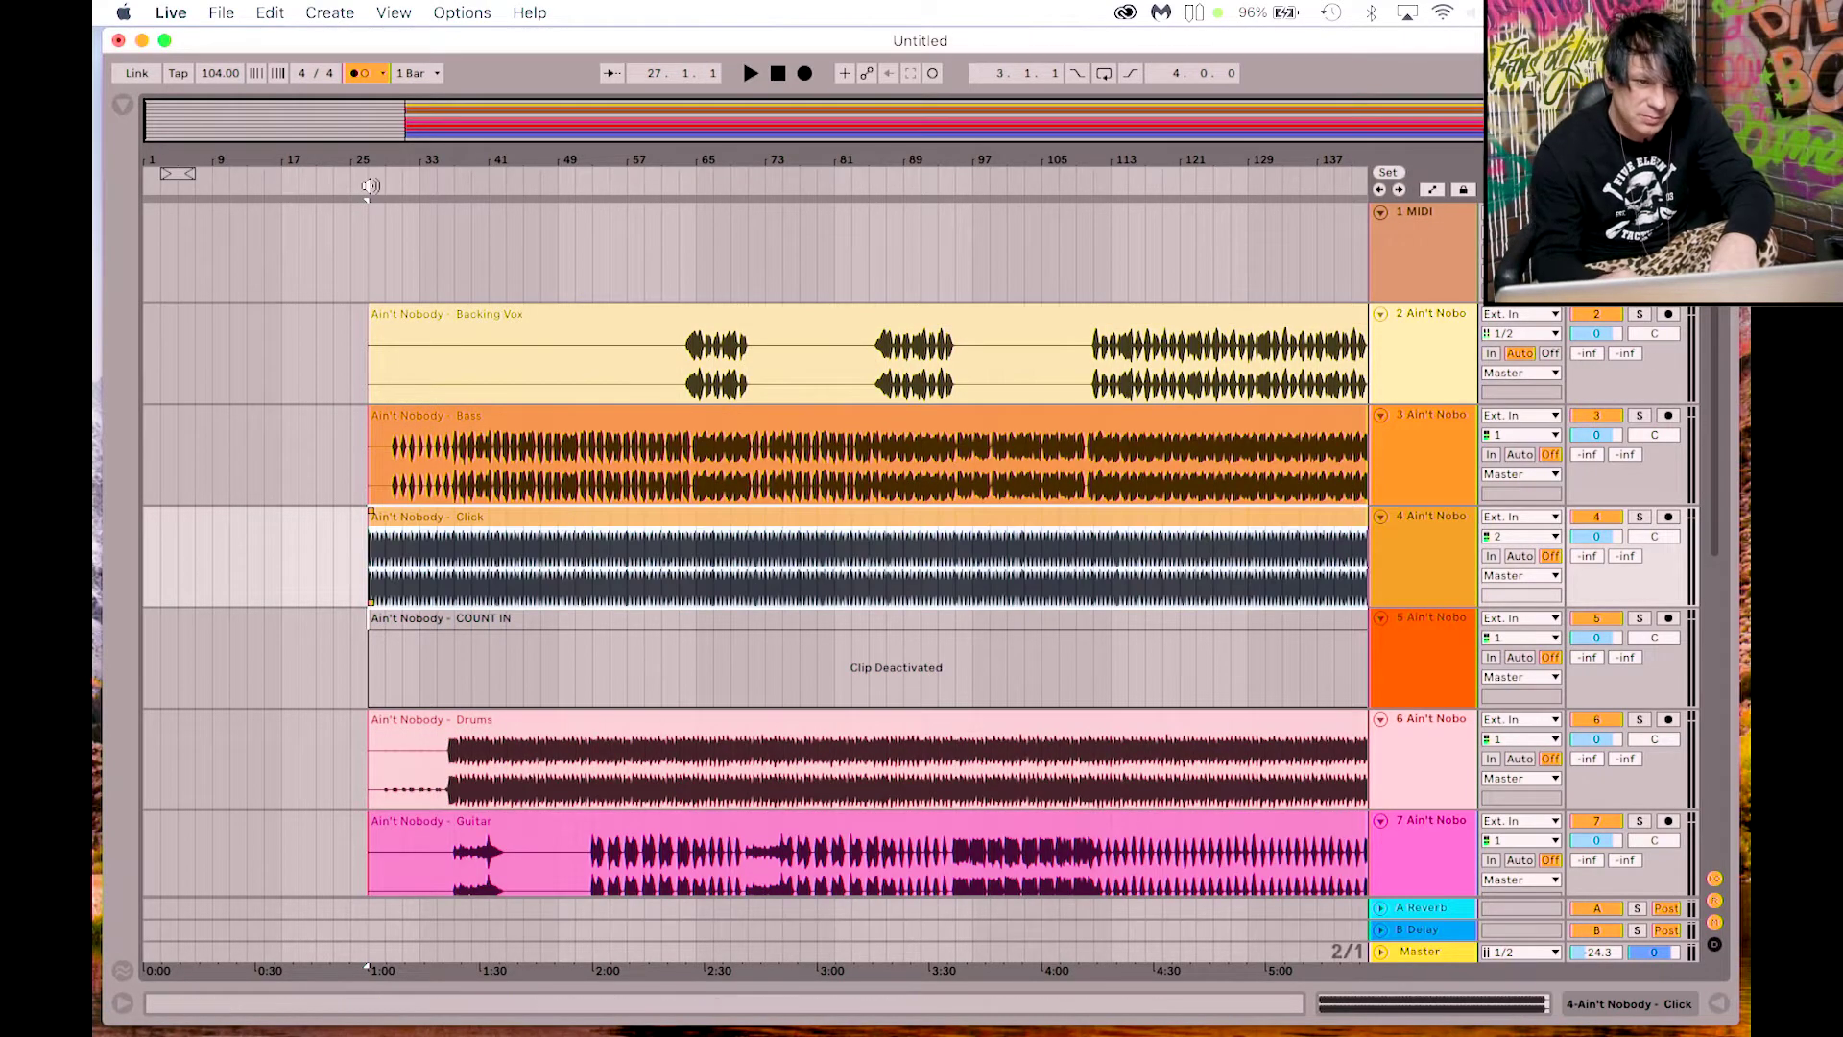
pyautogui.moveTo(371, 172)
pyautogui.mouseDown()
pyautogui.moveTo(371, 457)
pyautogui.moveTo(371, 345)
pyautogui.moveTo(343, 246)
pyautogui.mouseUp()
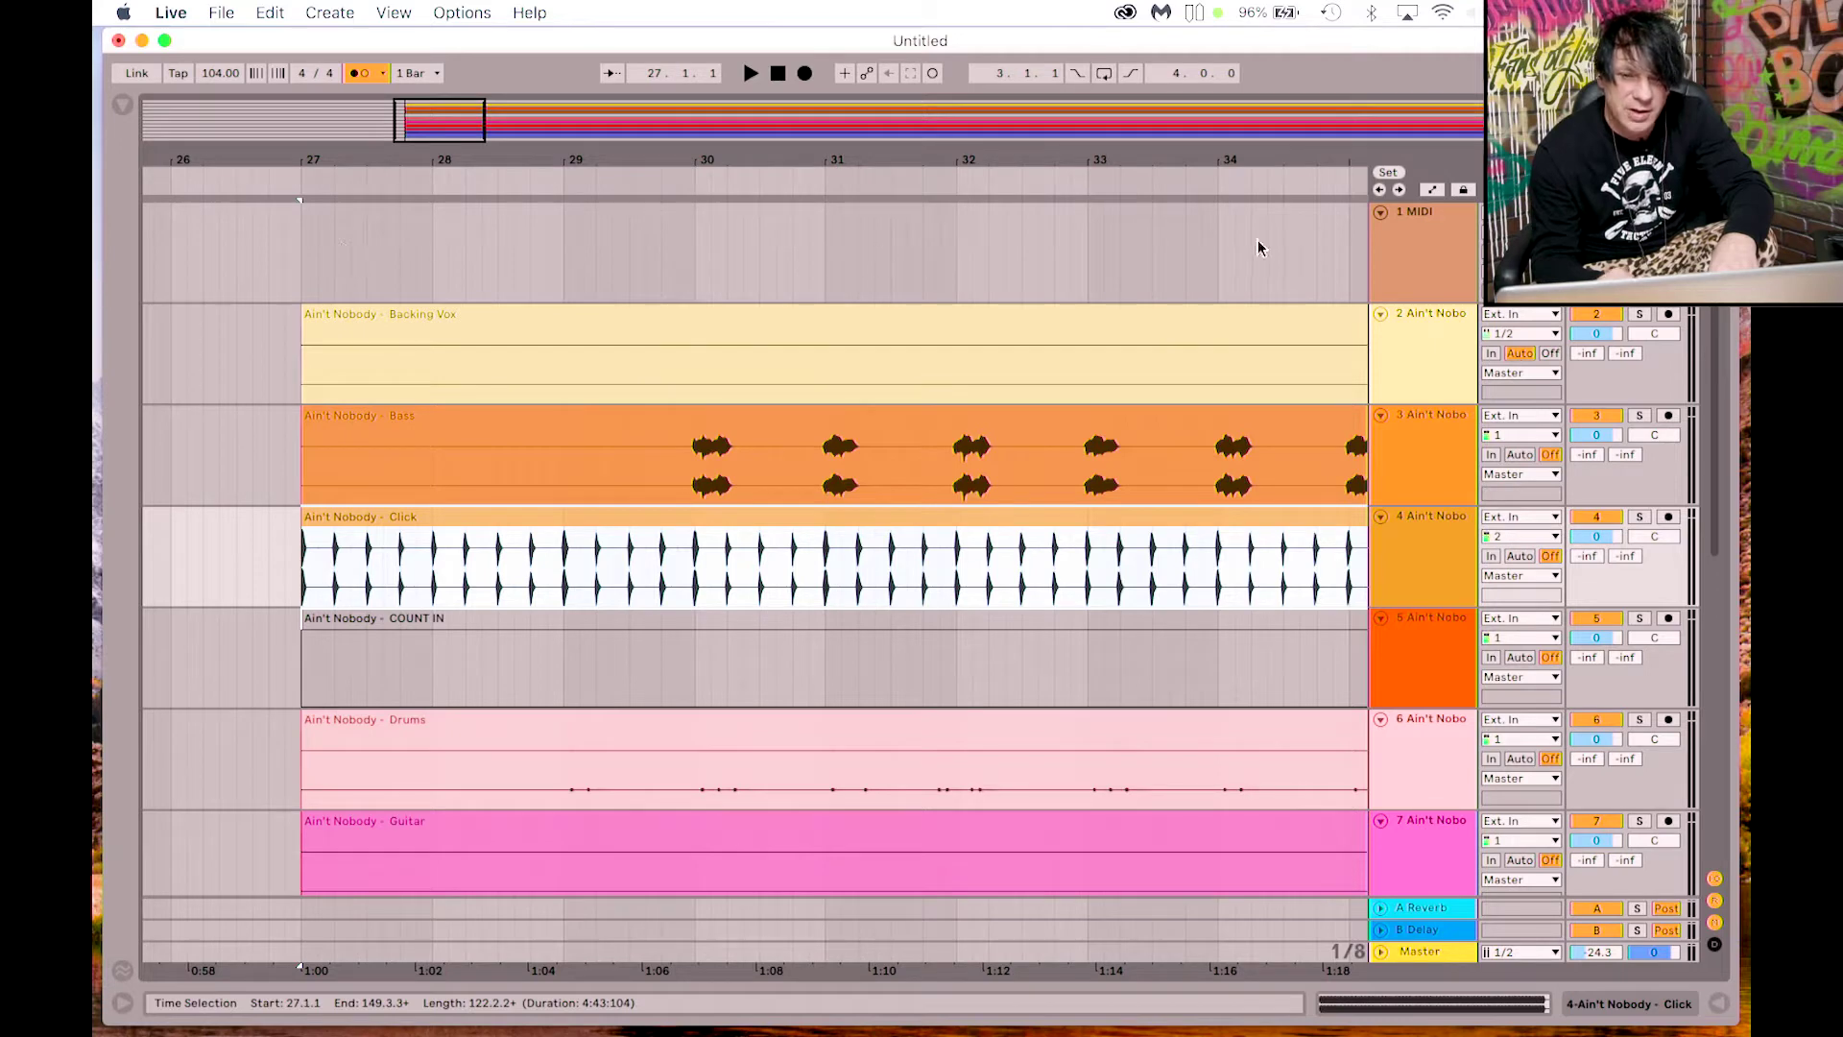
pyautogui.click(556, 515)
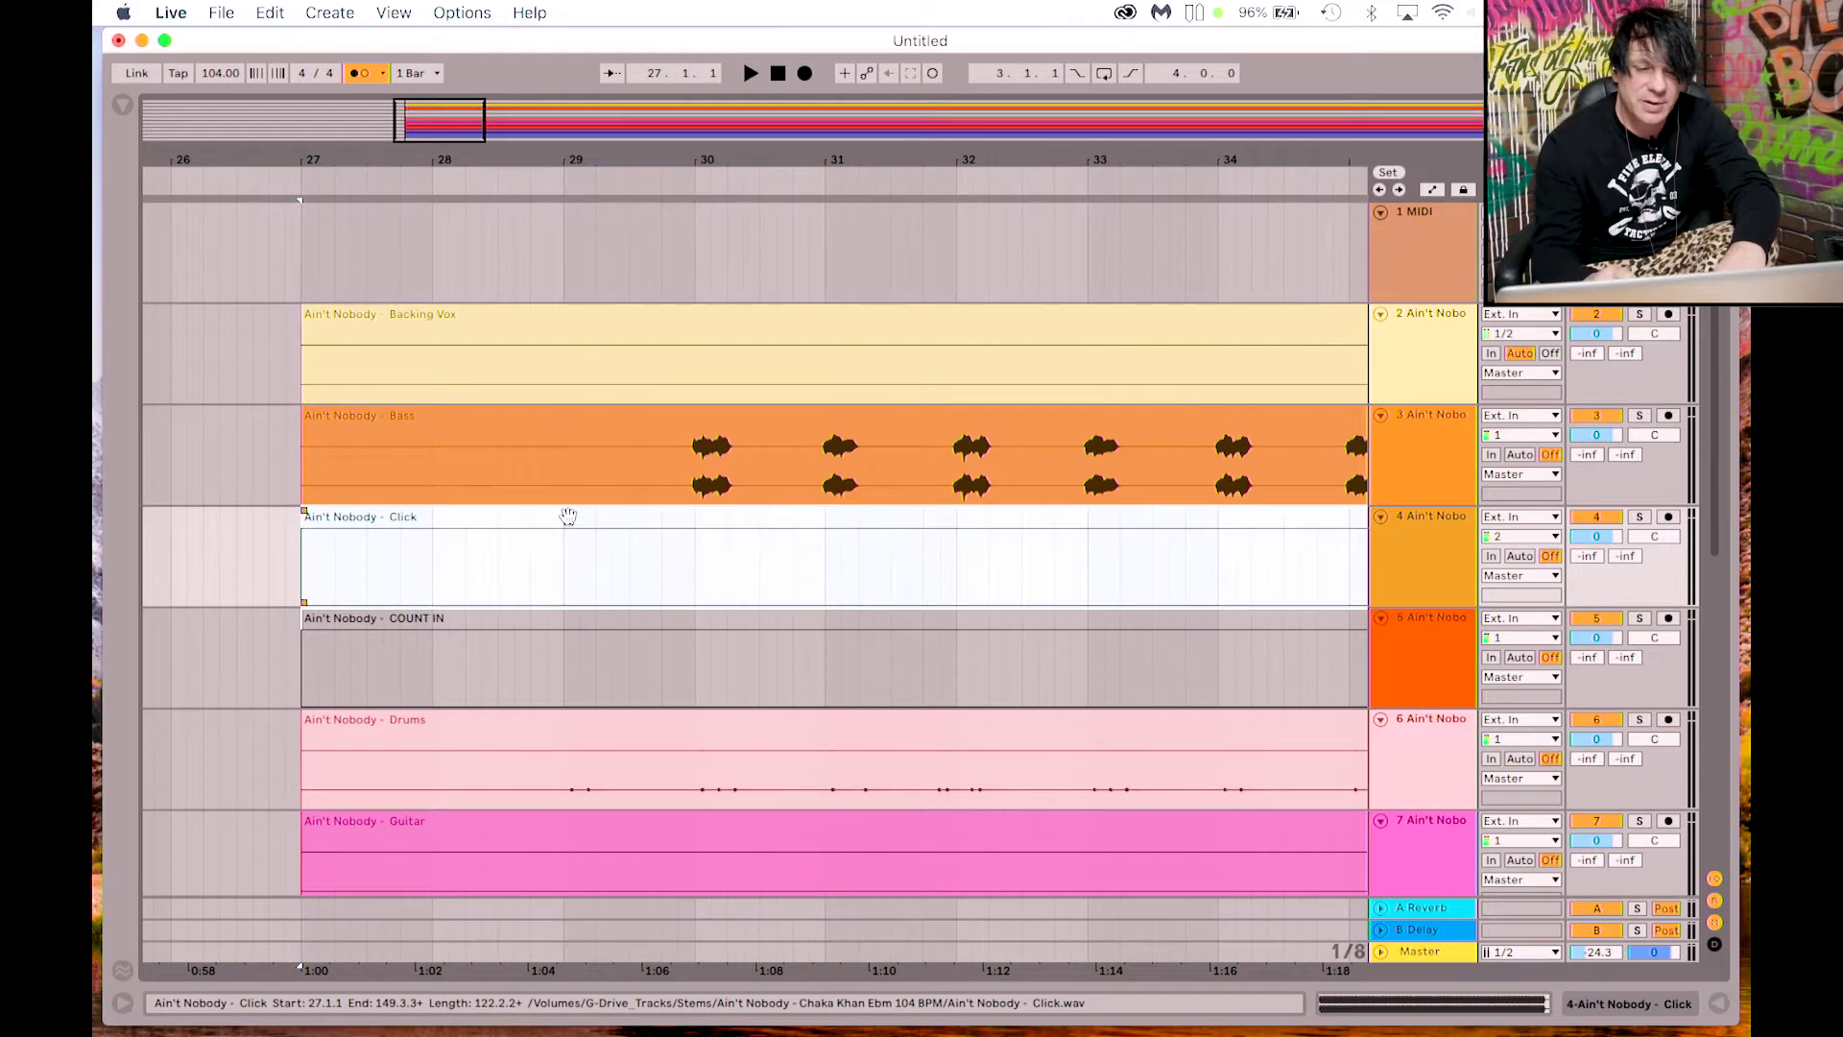
# Step: Return to Session View and play the Ain't Nobody scene briefly with the metronome on
pyautogui.press('Tab')
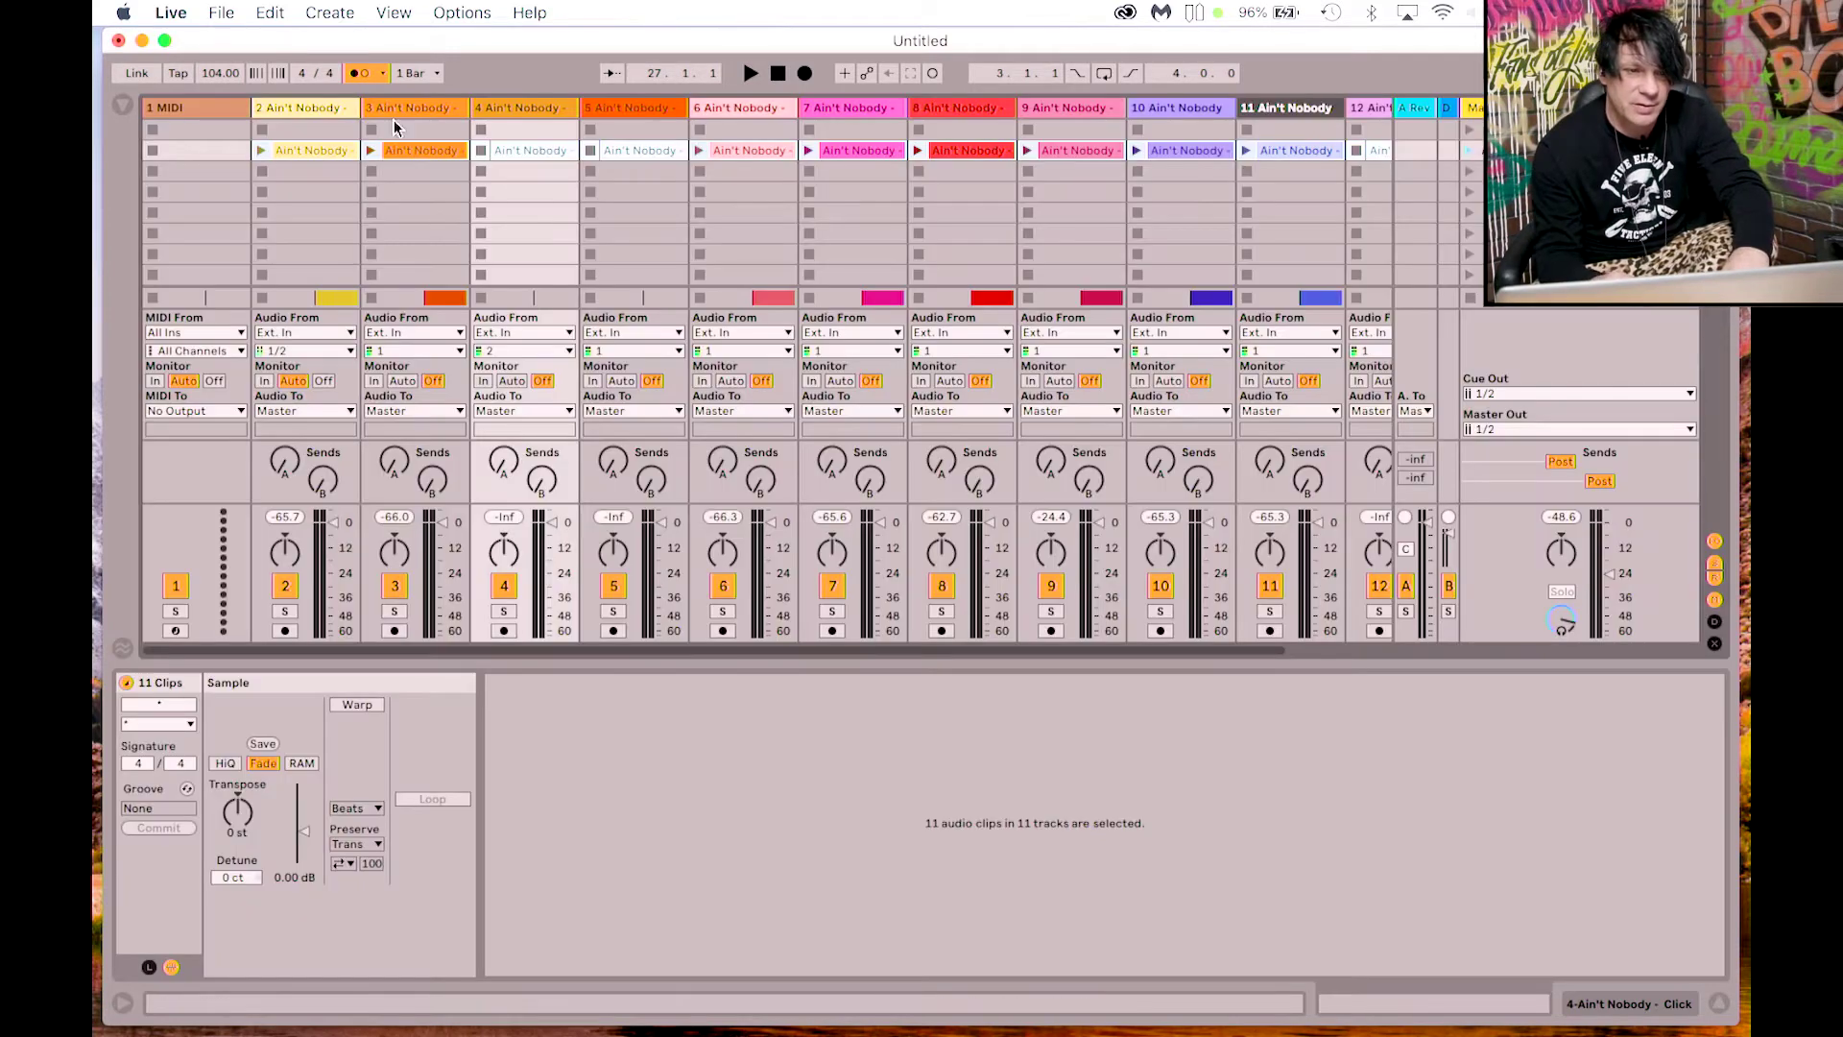
pyautogui.click(360, 74)
pyautogui.click(1469, 151)
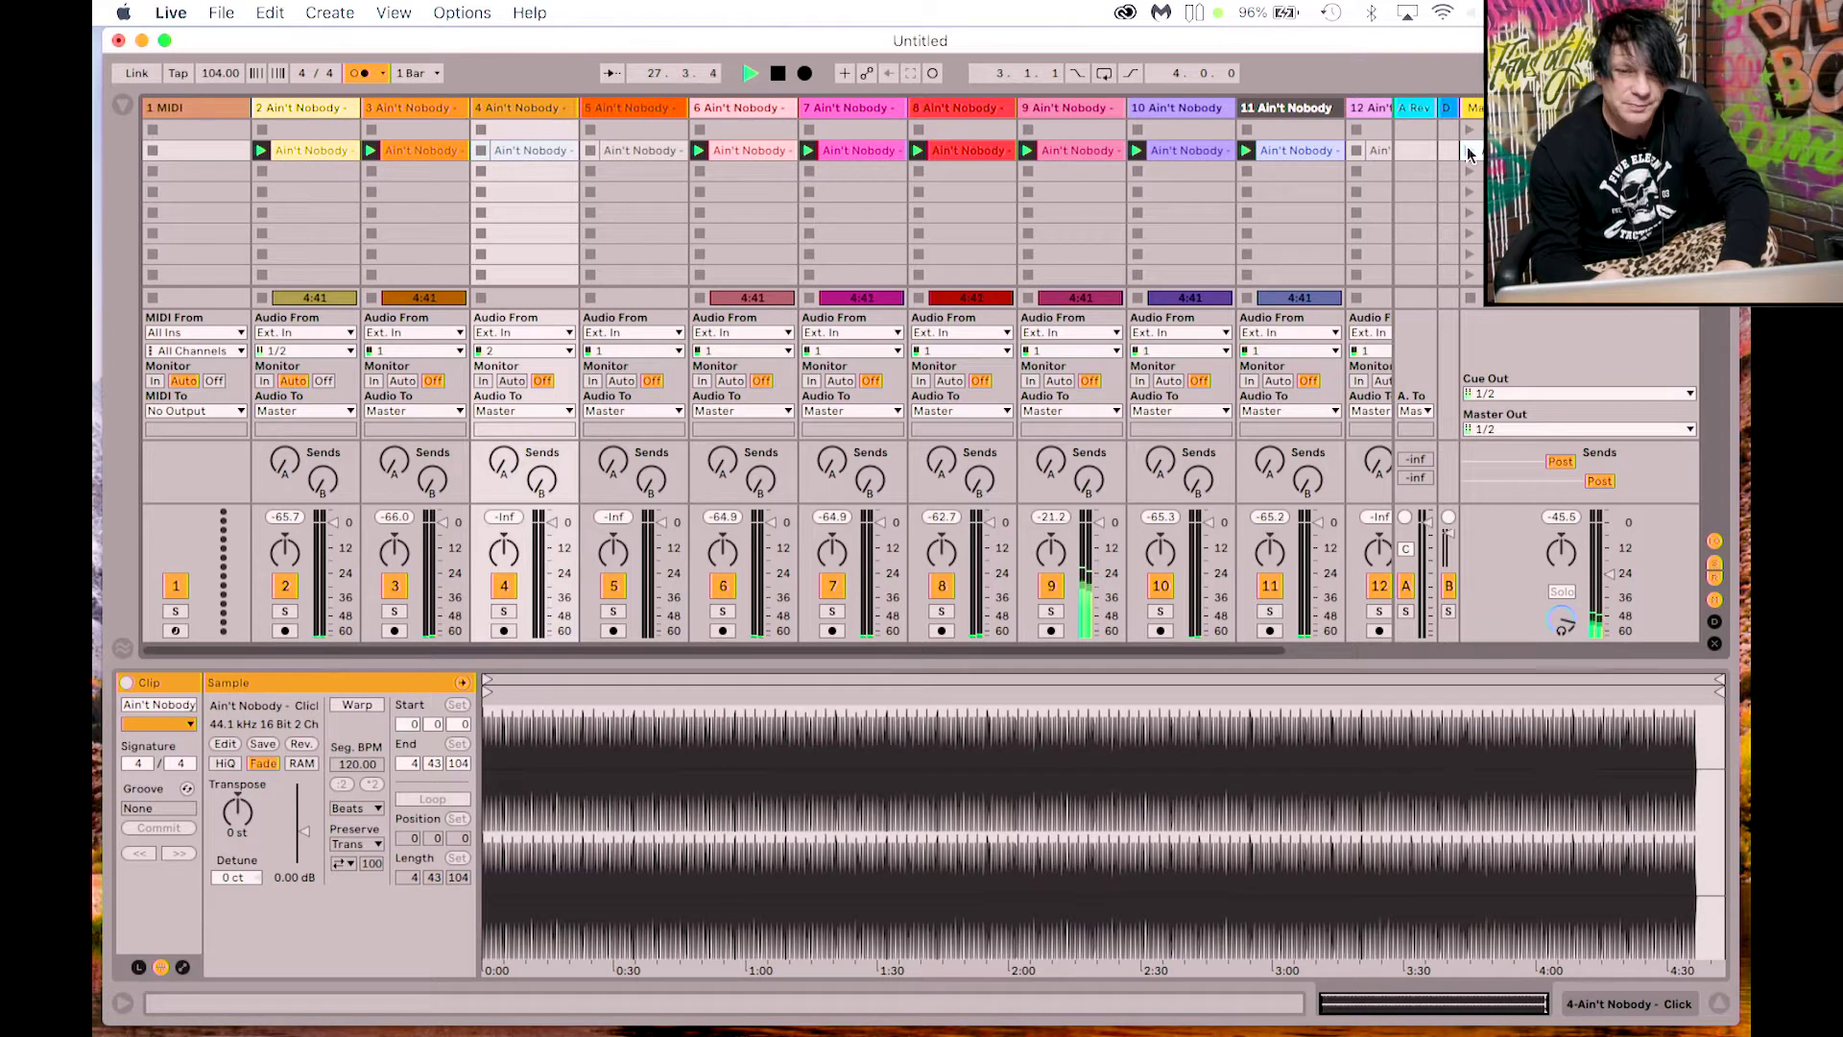
pyautogui.press('space')
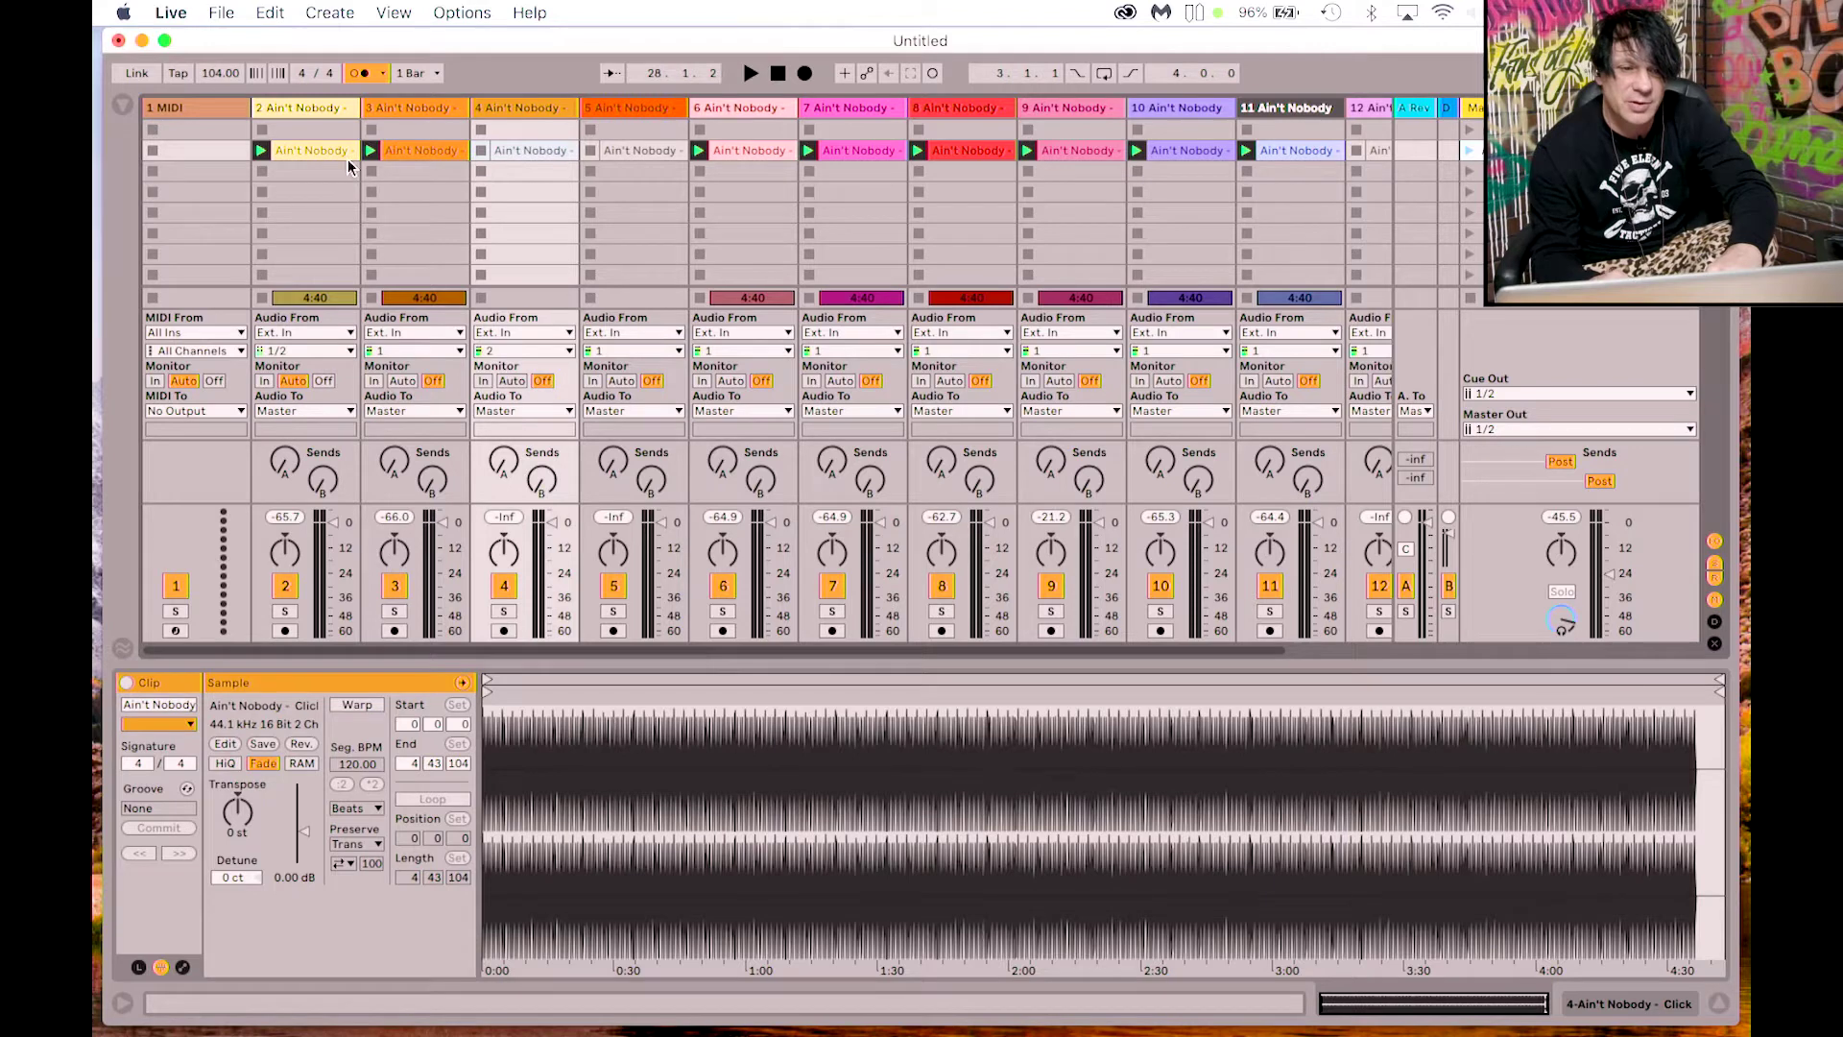
# Step: Rename the Ain't Nobody scene in the second row as "song 104bpm"
pyautogui.click(303, 151)
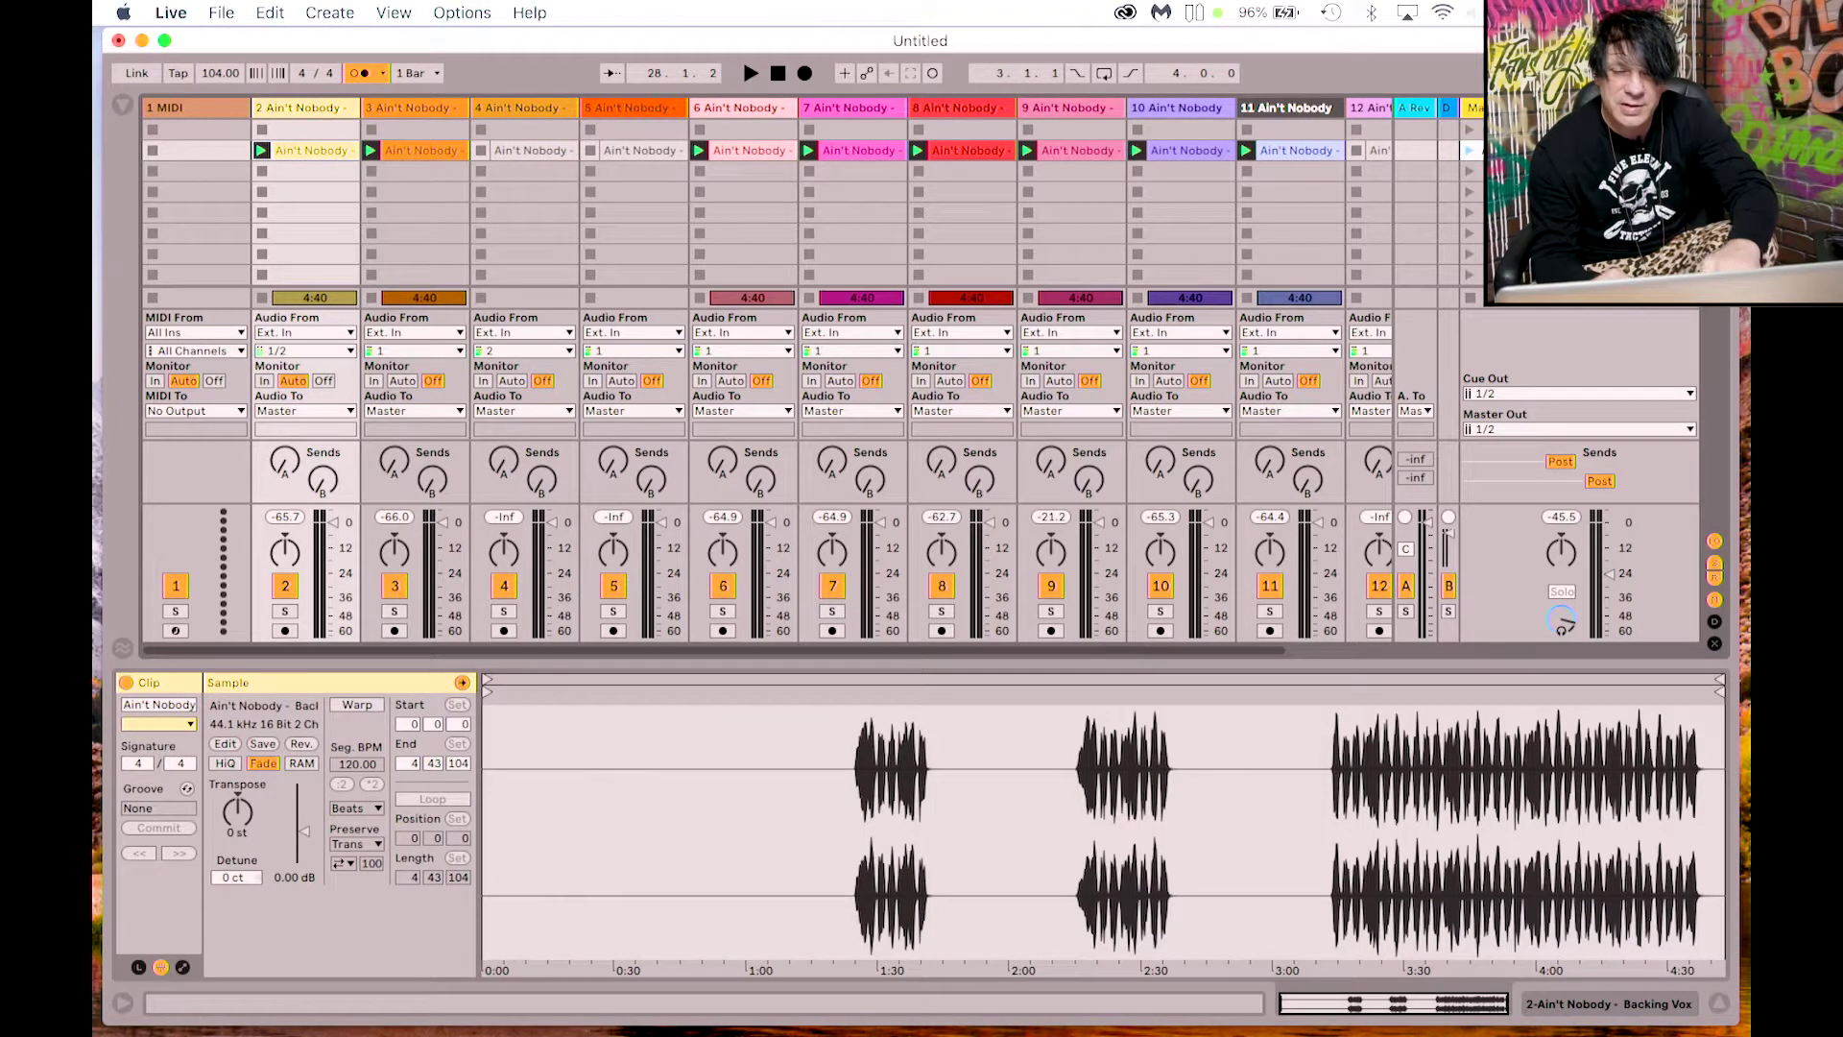
pyautogui.rightClick(1513, 151)
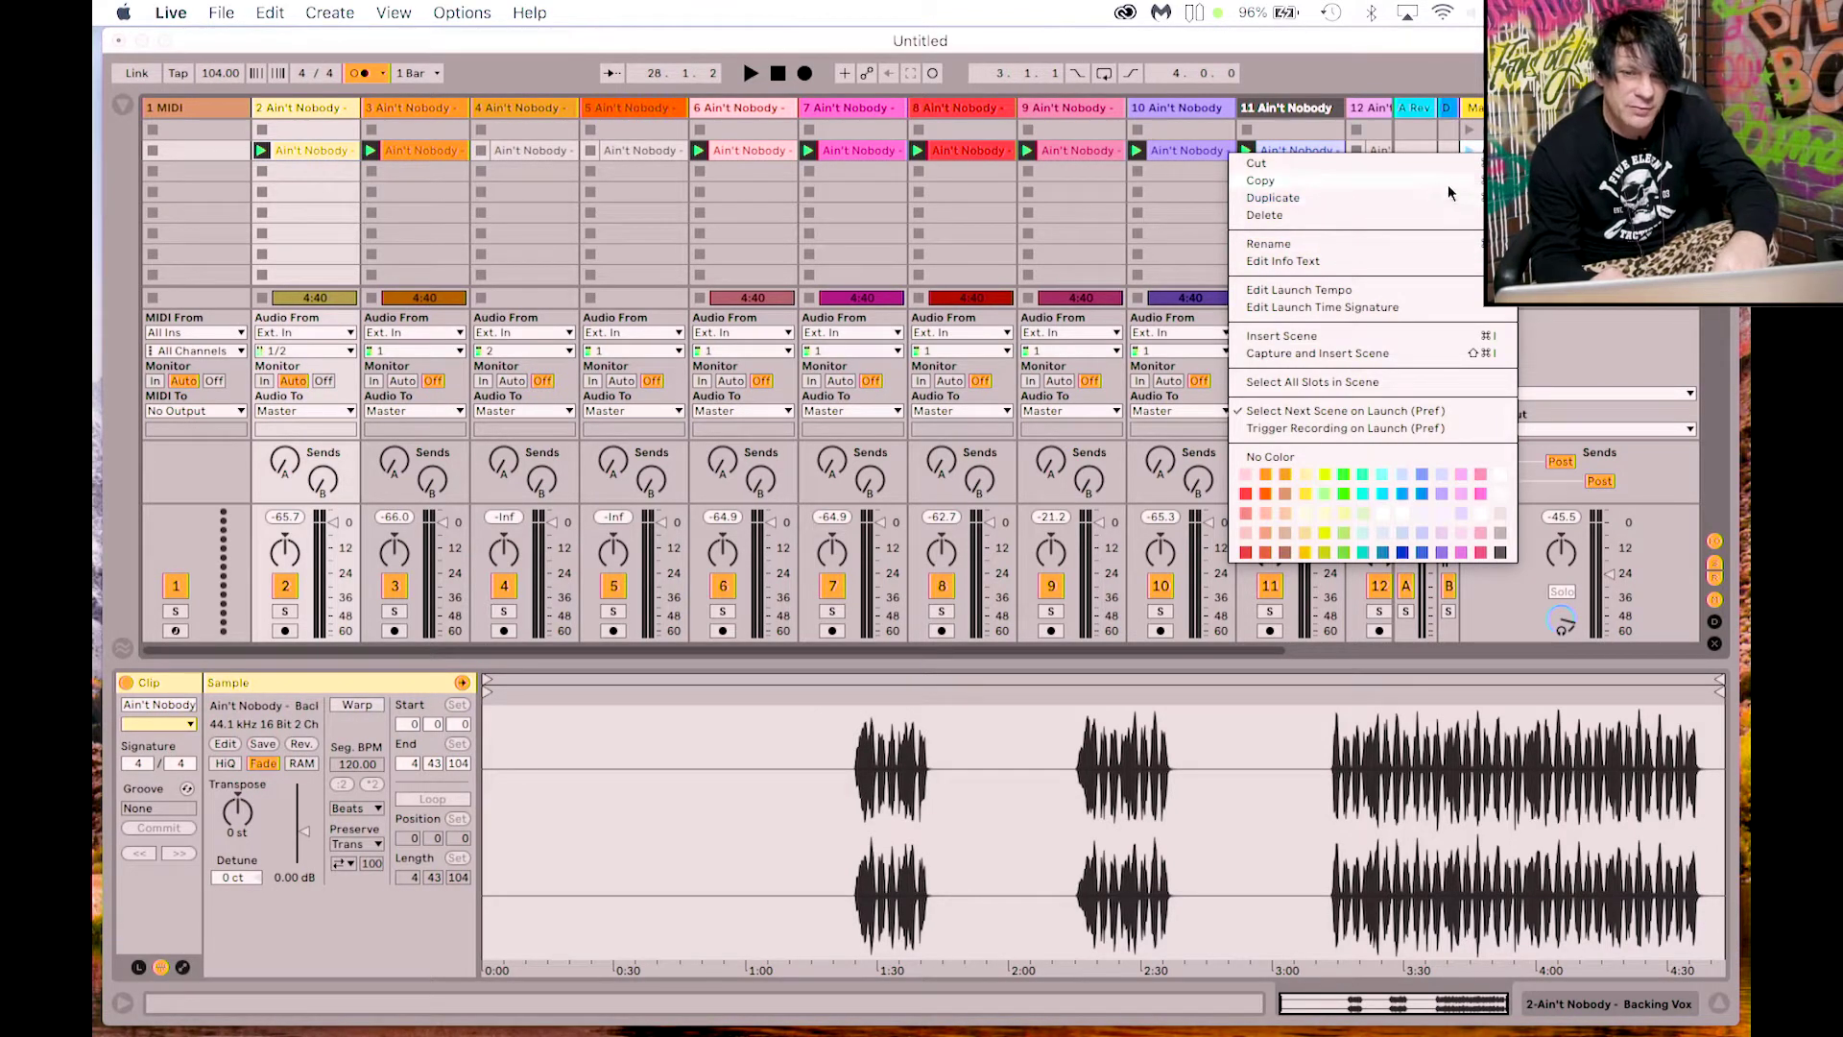
pyautogui.click(1314, 249)
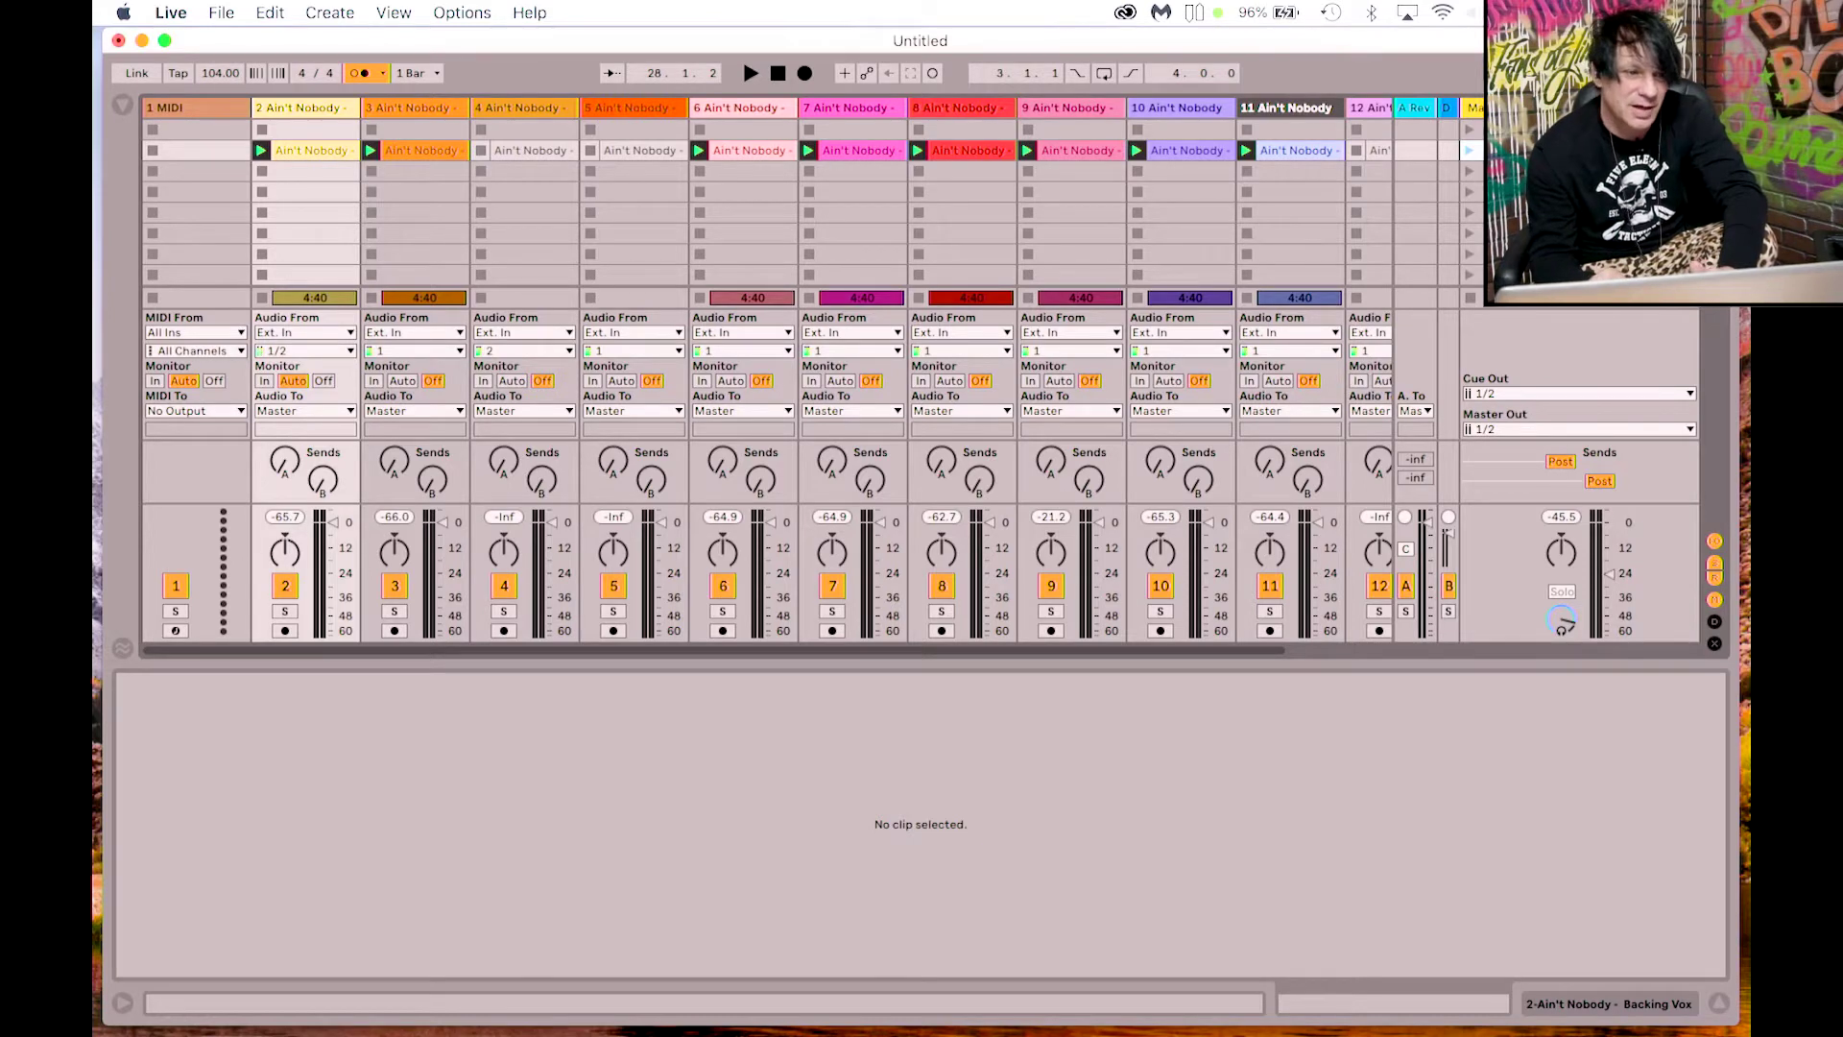
pyautogui.write('song 104bpm')
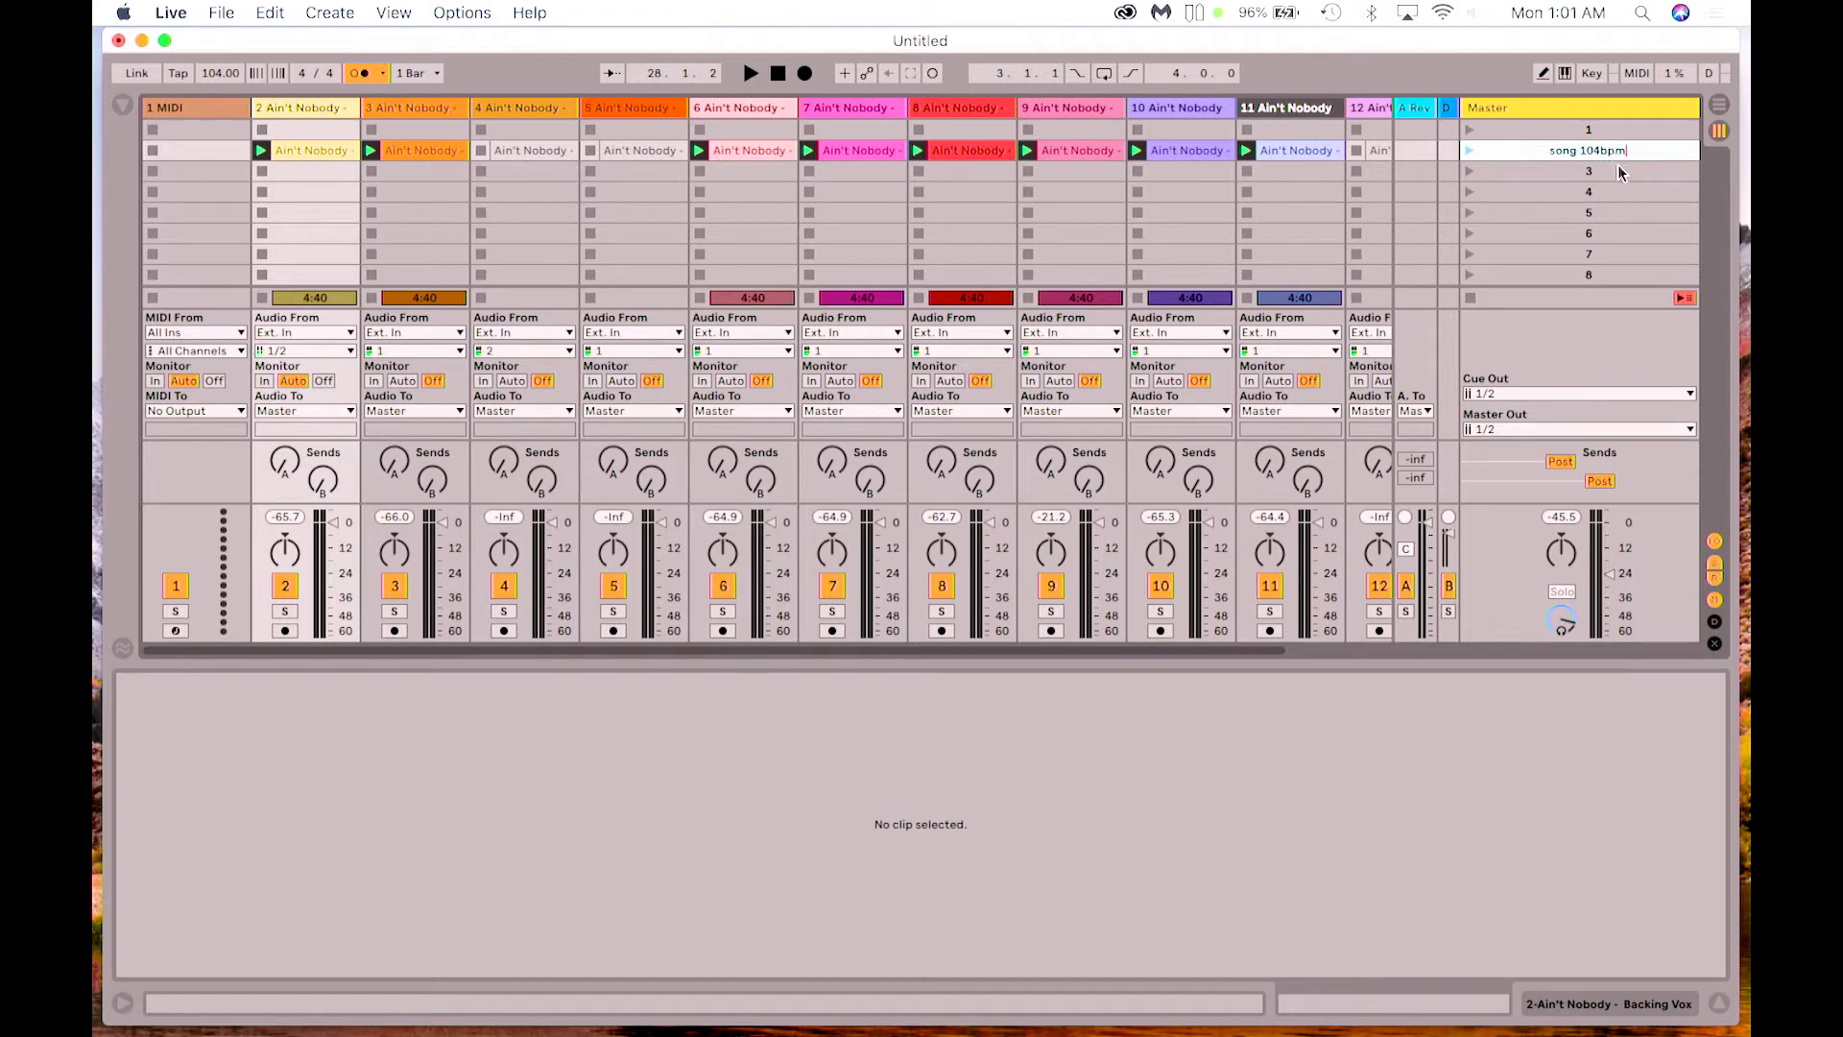
pyautogui.click(1616, 173)
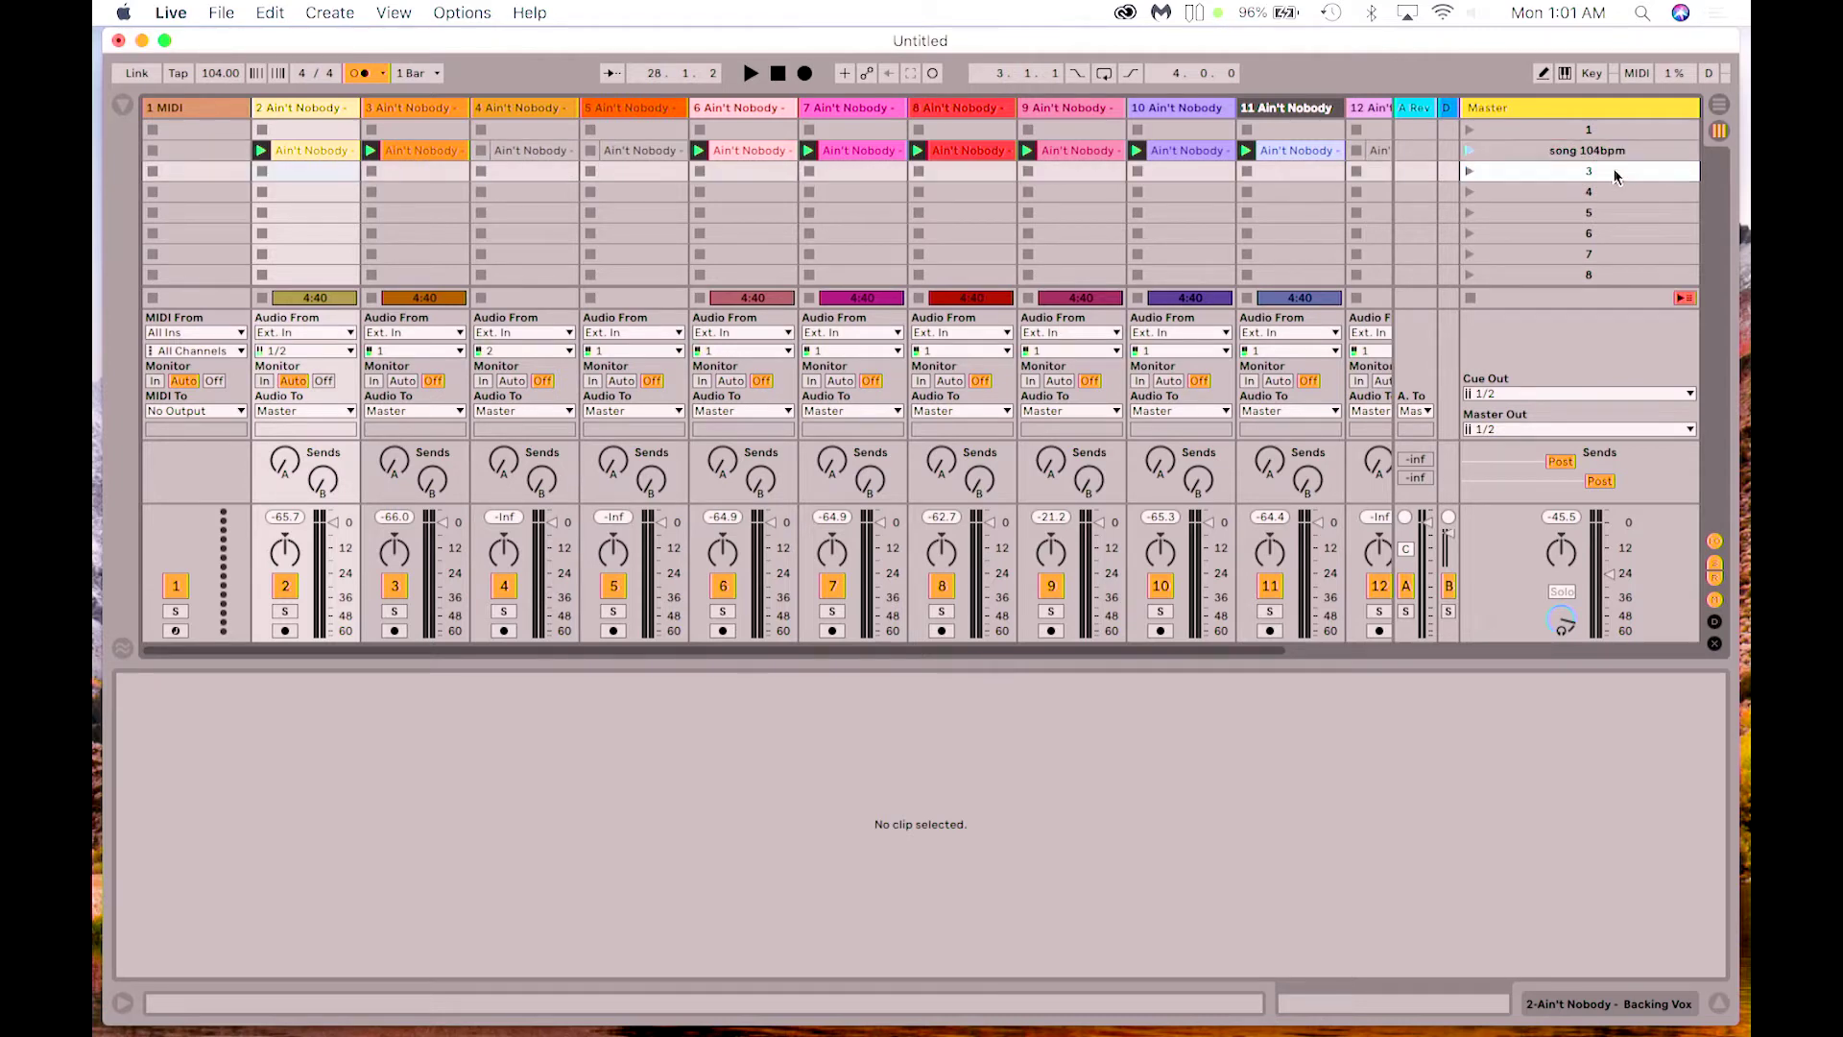
# Step: Rename scene 3 as "120bpm"
pyautogui.rightClick(1593, 173)
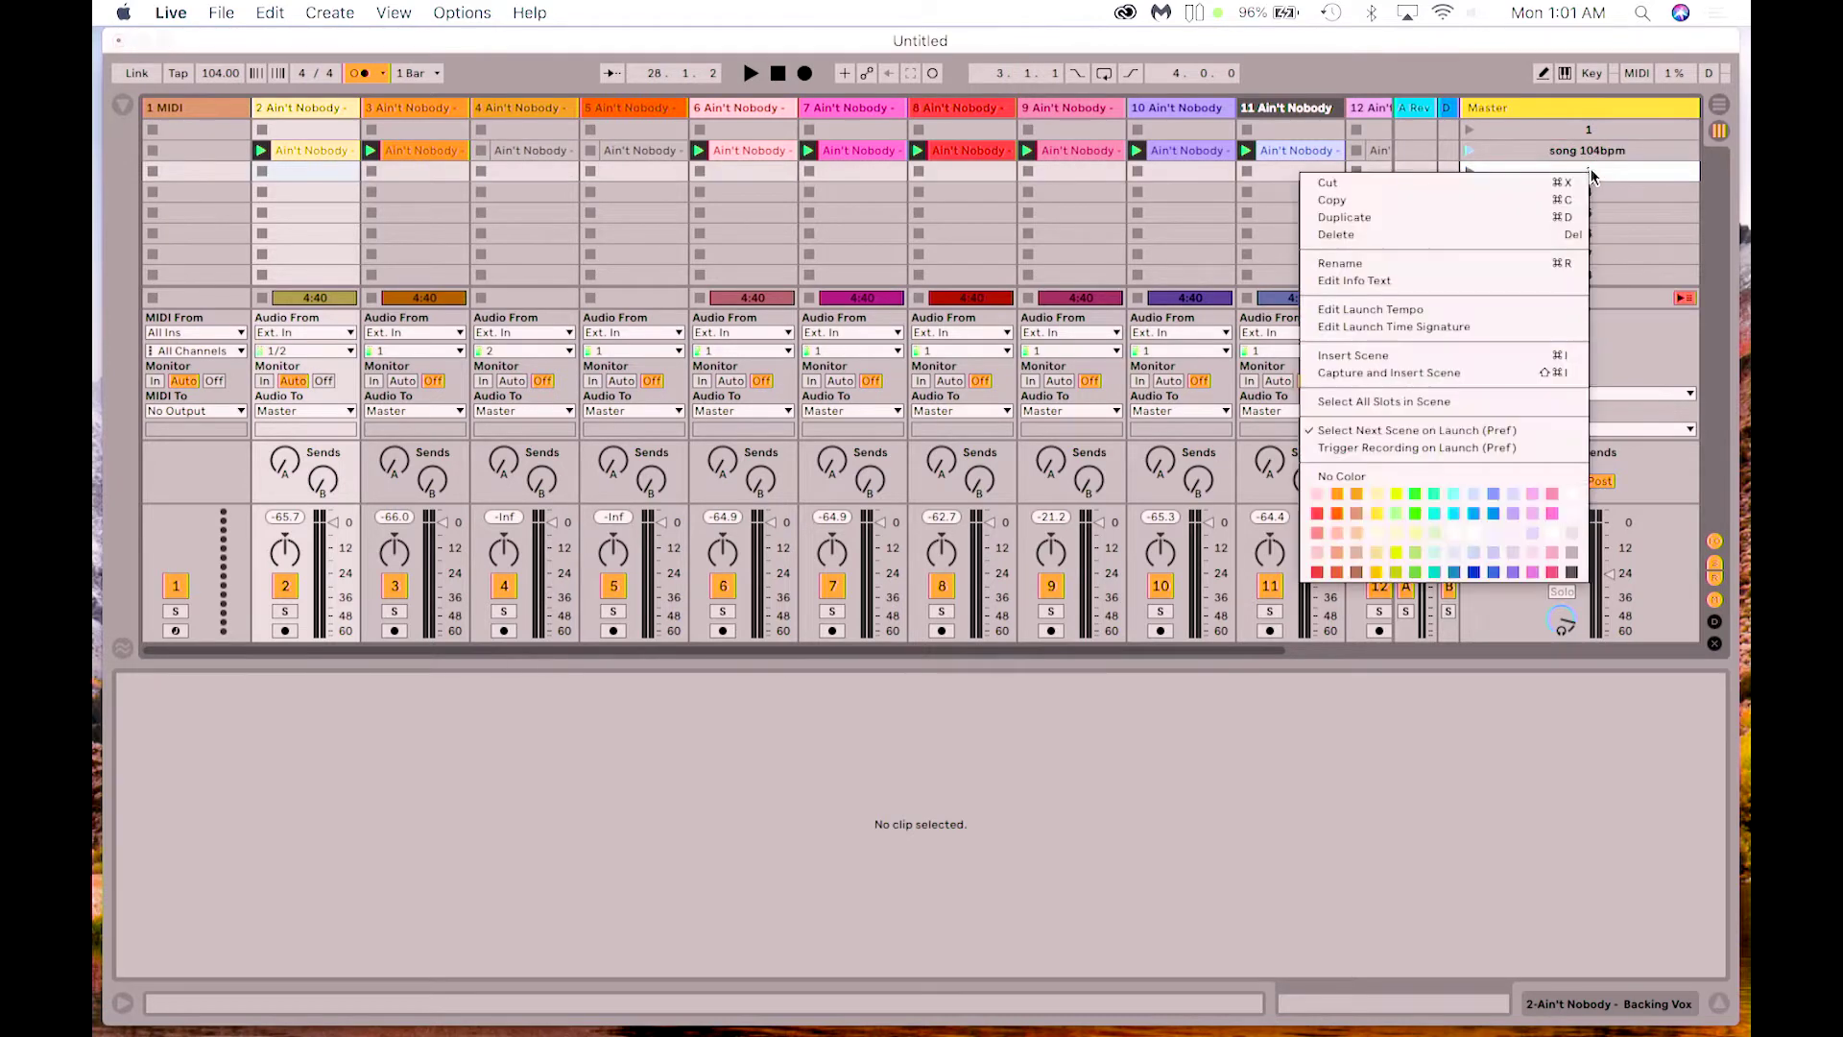
pyautogui.click(1477, 263)
pyautogui.write('120')
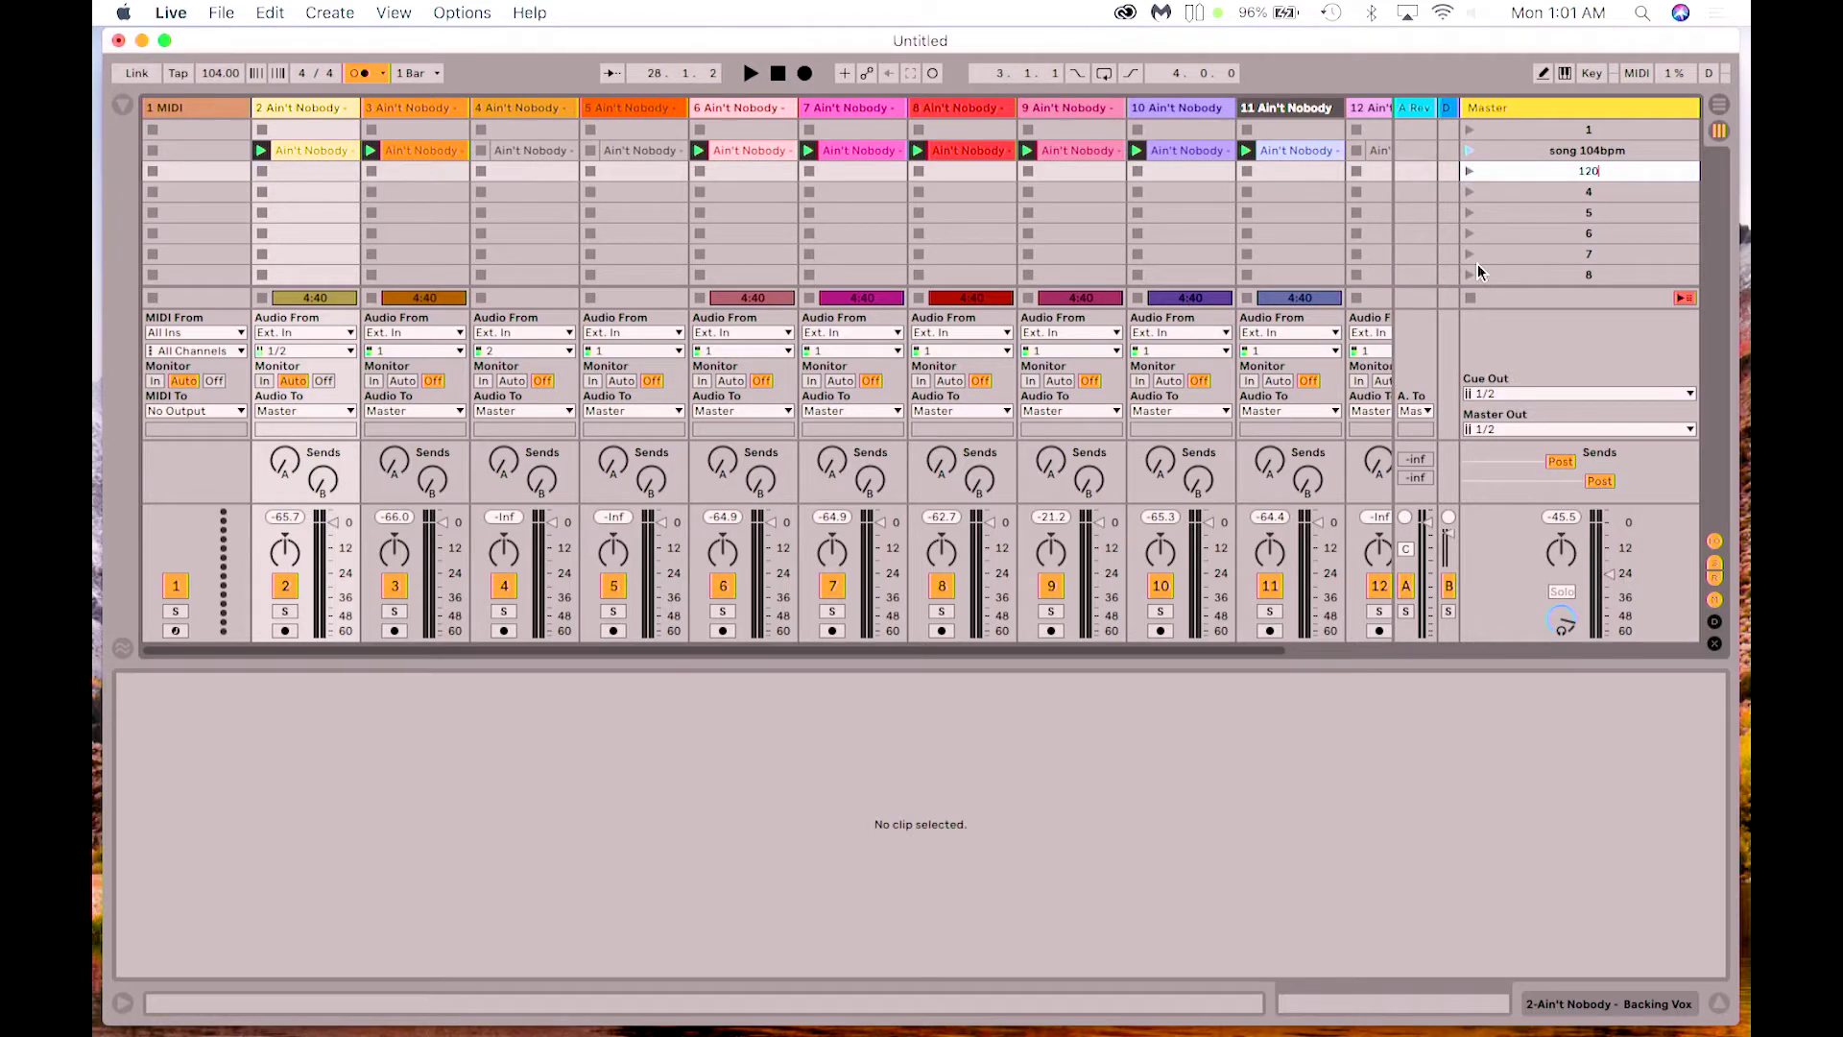
pyautogui.write('bpm')
pyautogui.press('Return')
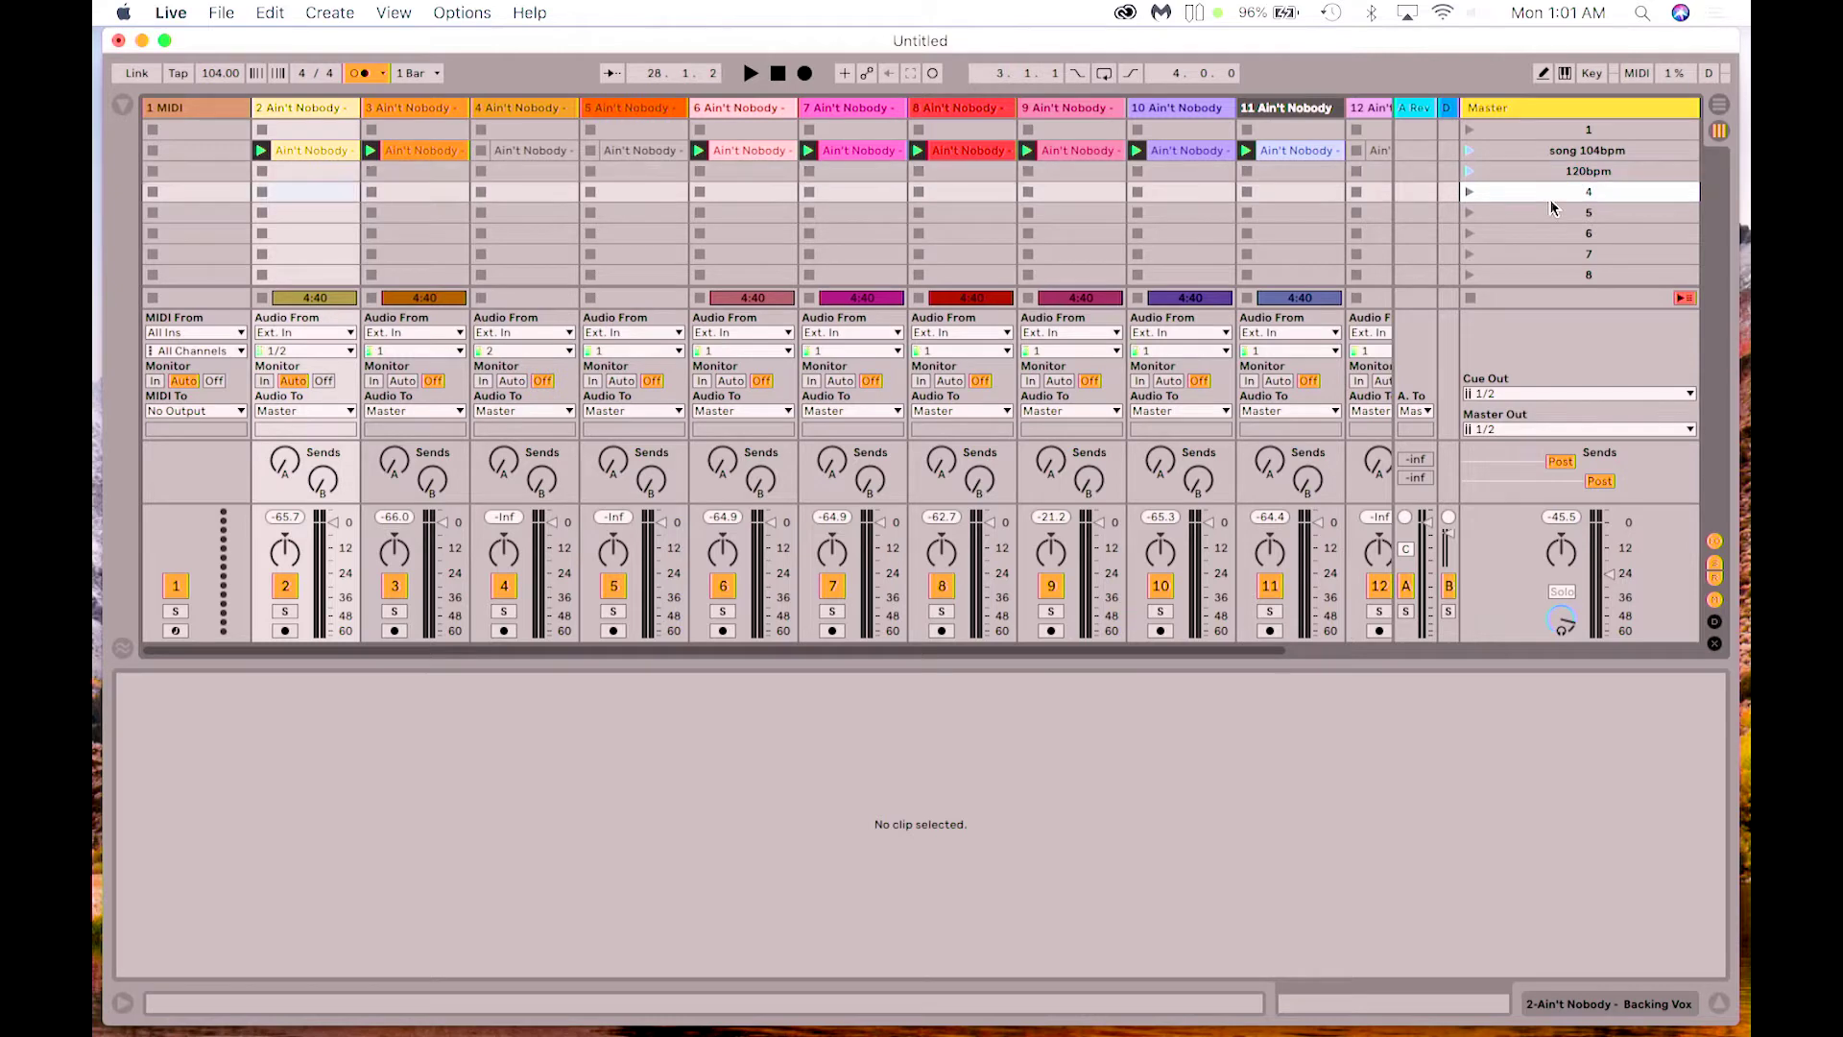
# Step: Test the tempo changes by launching the 120bpm scene and briefly playing the song 104bpm scene
pyautogui.click(1467, 170)
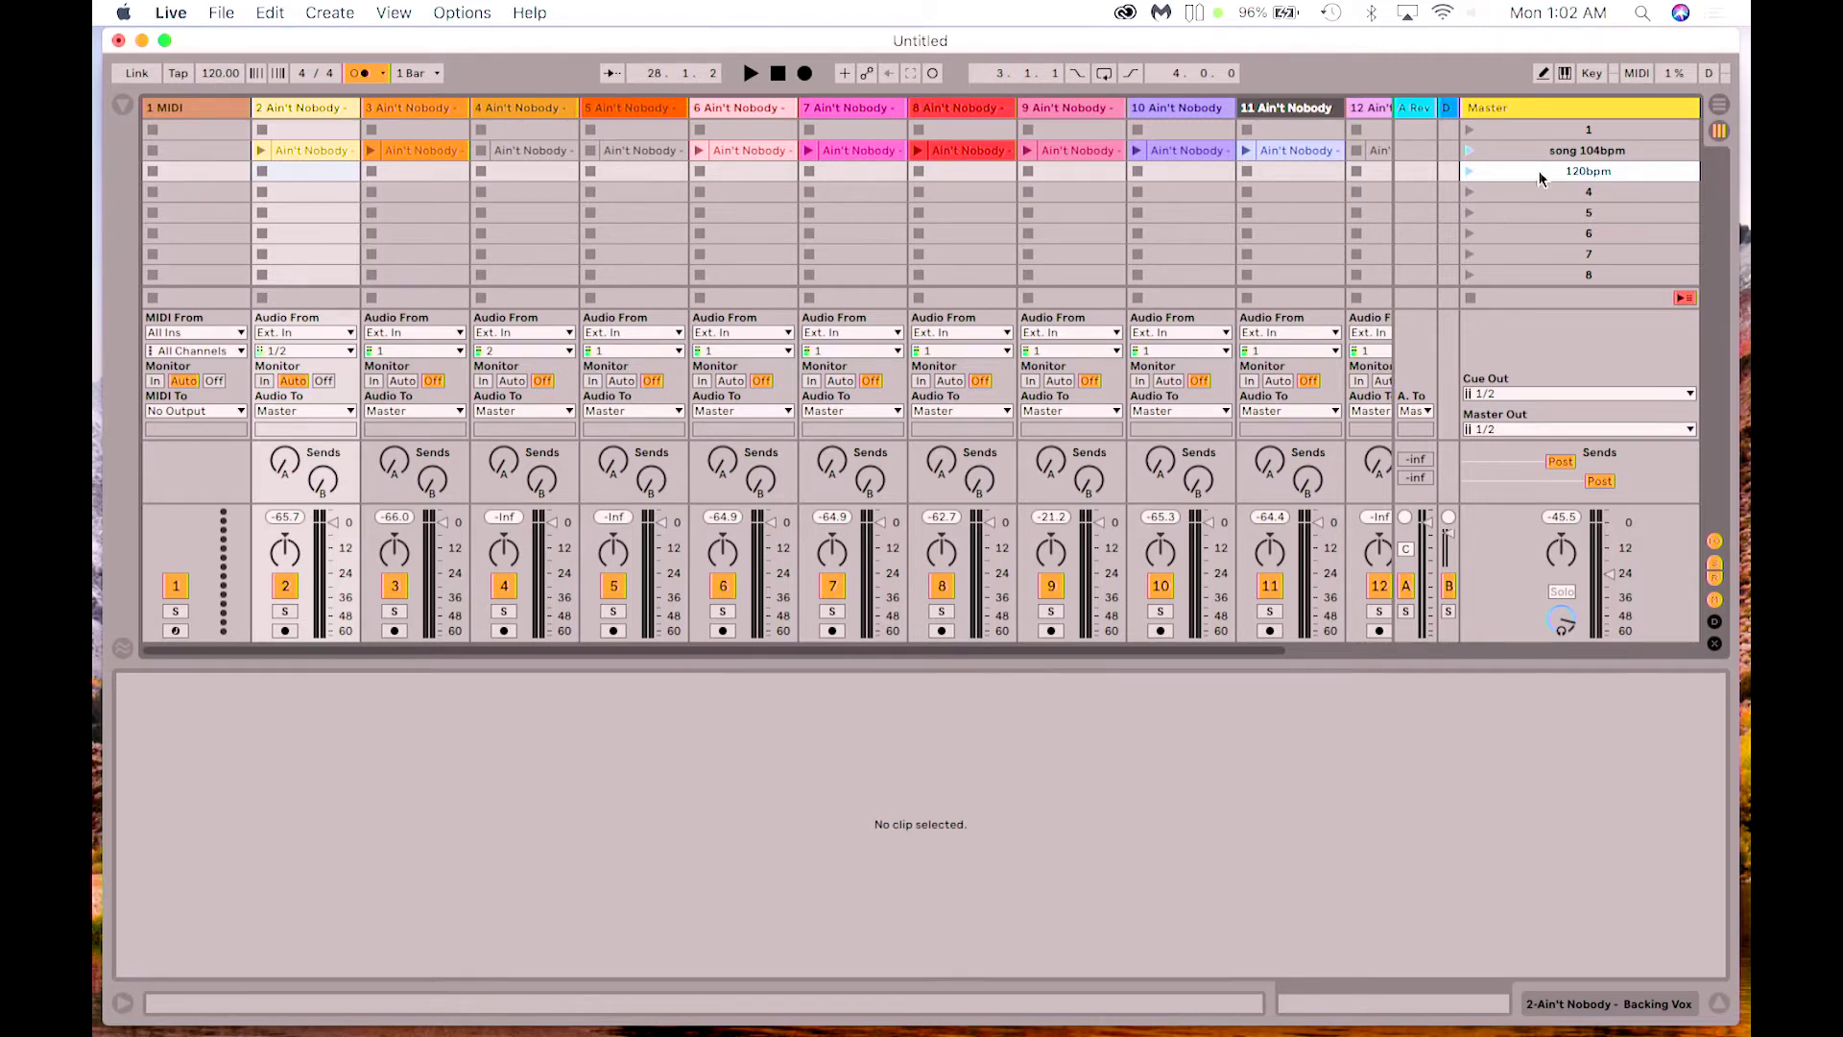
pyautogui.click(1575, 154)
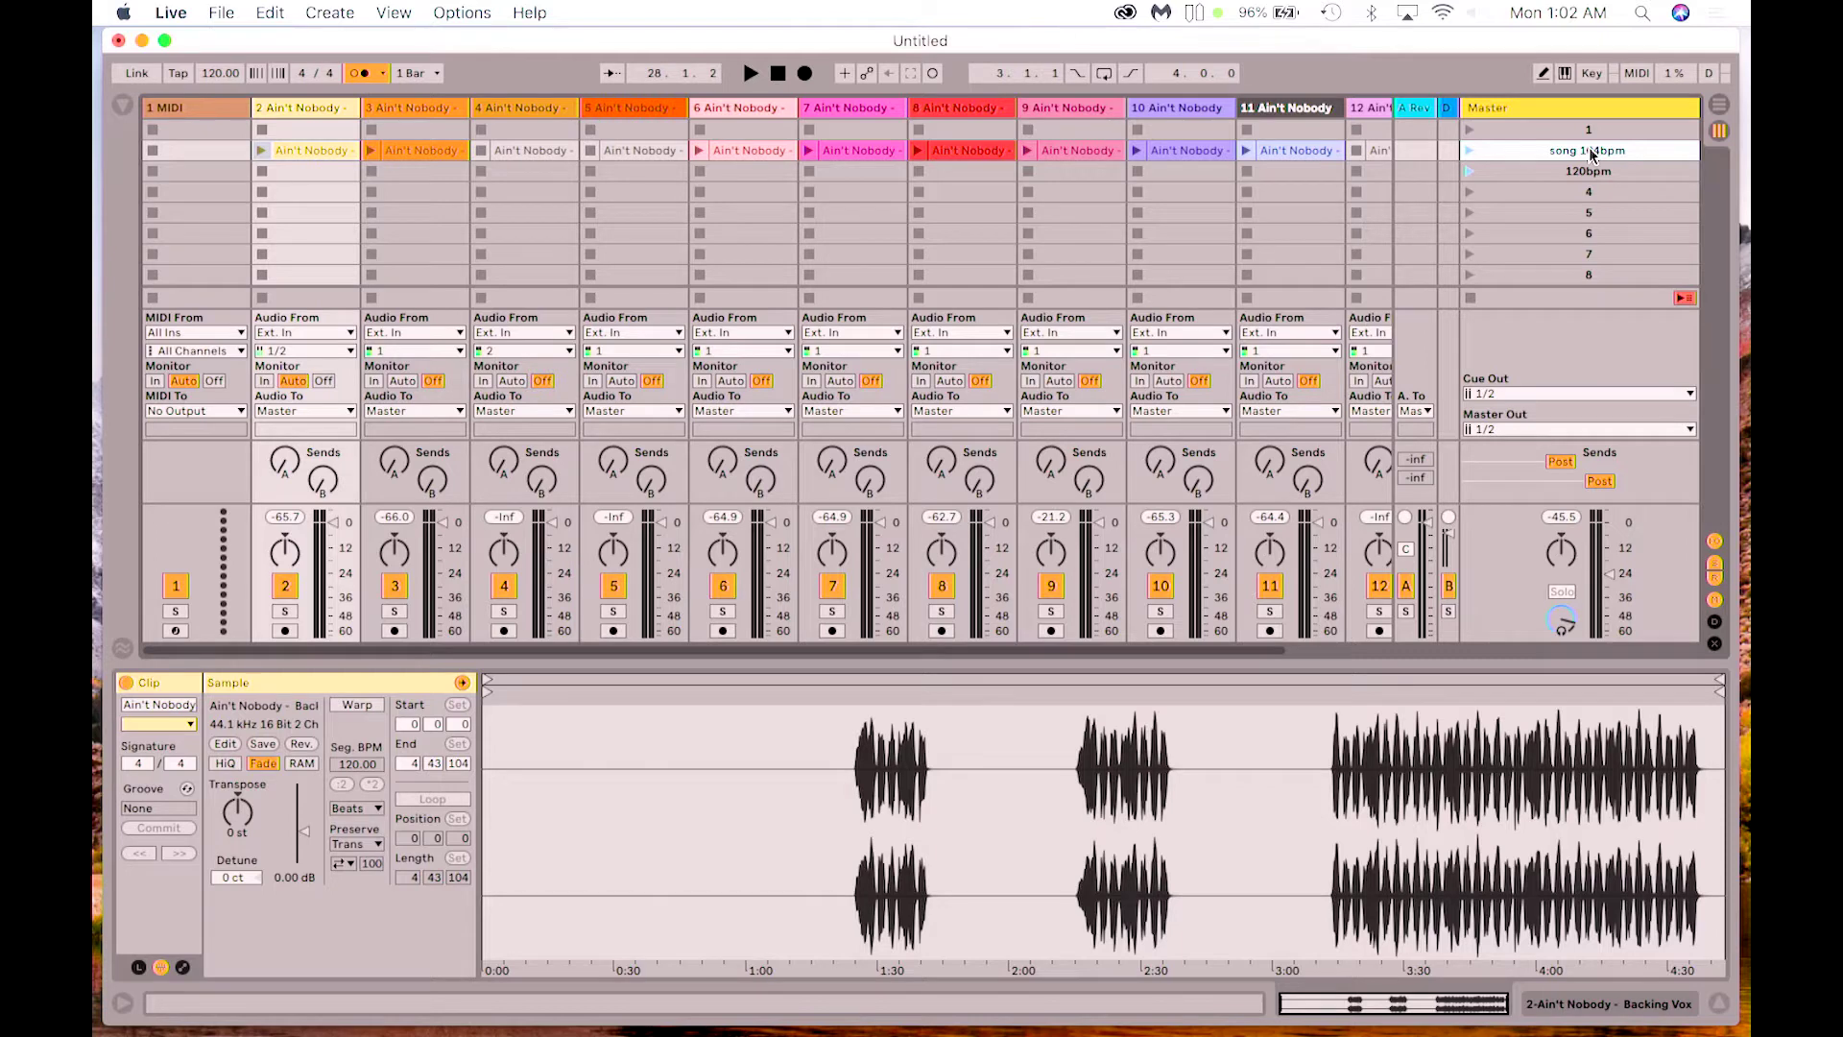
pyautogui.click(1468, 150)
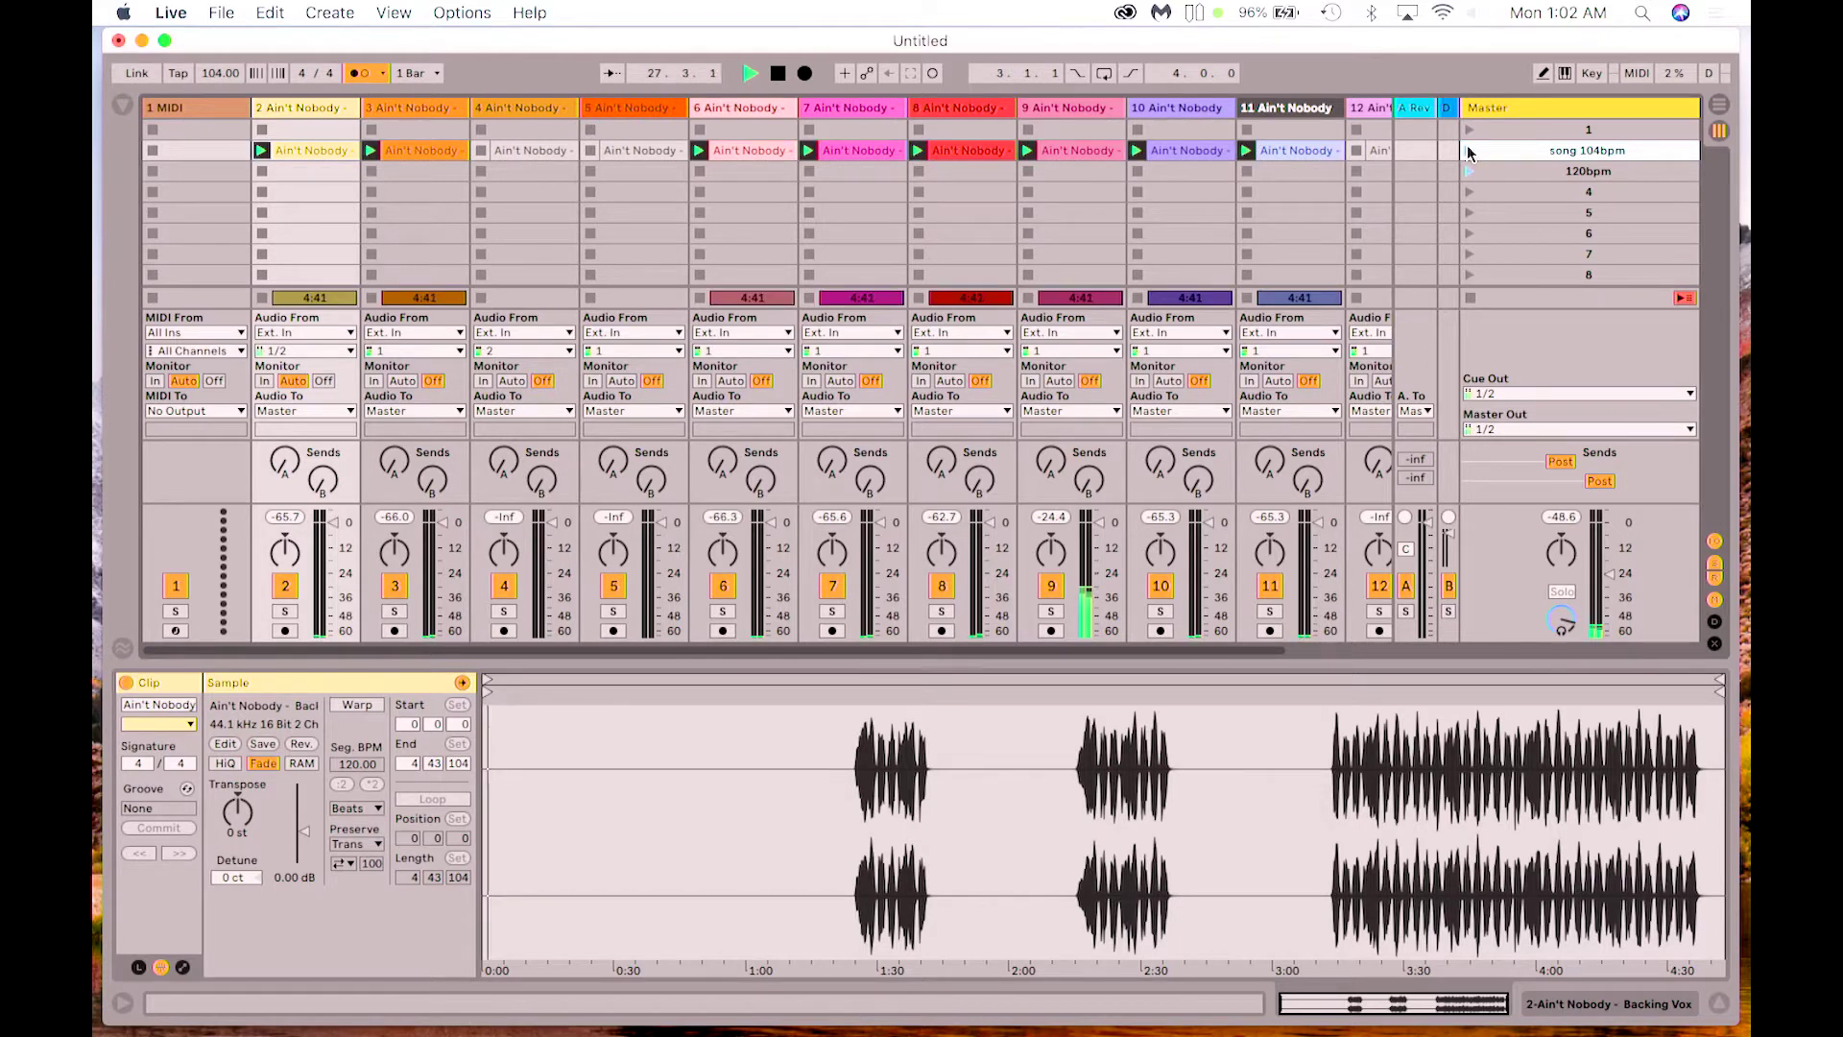
pyautogui.press('space')
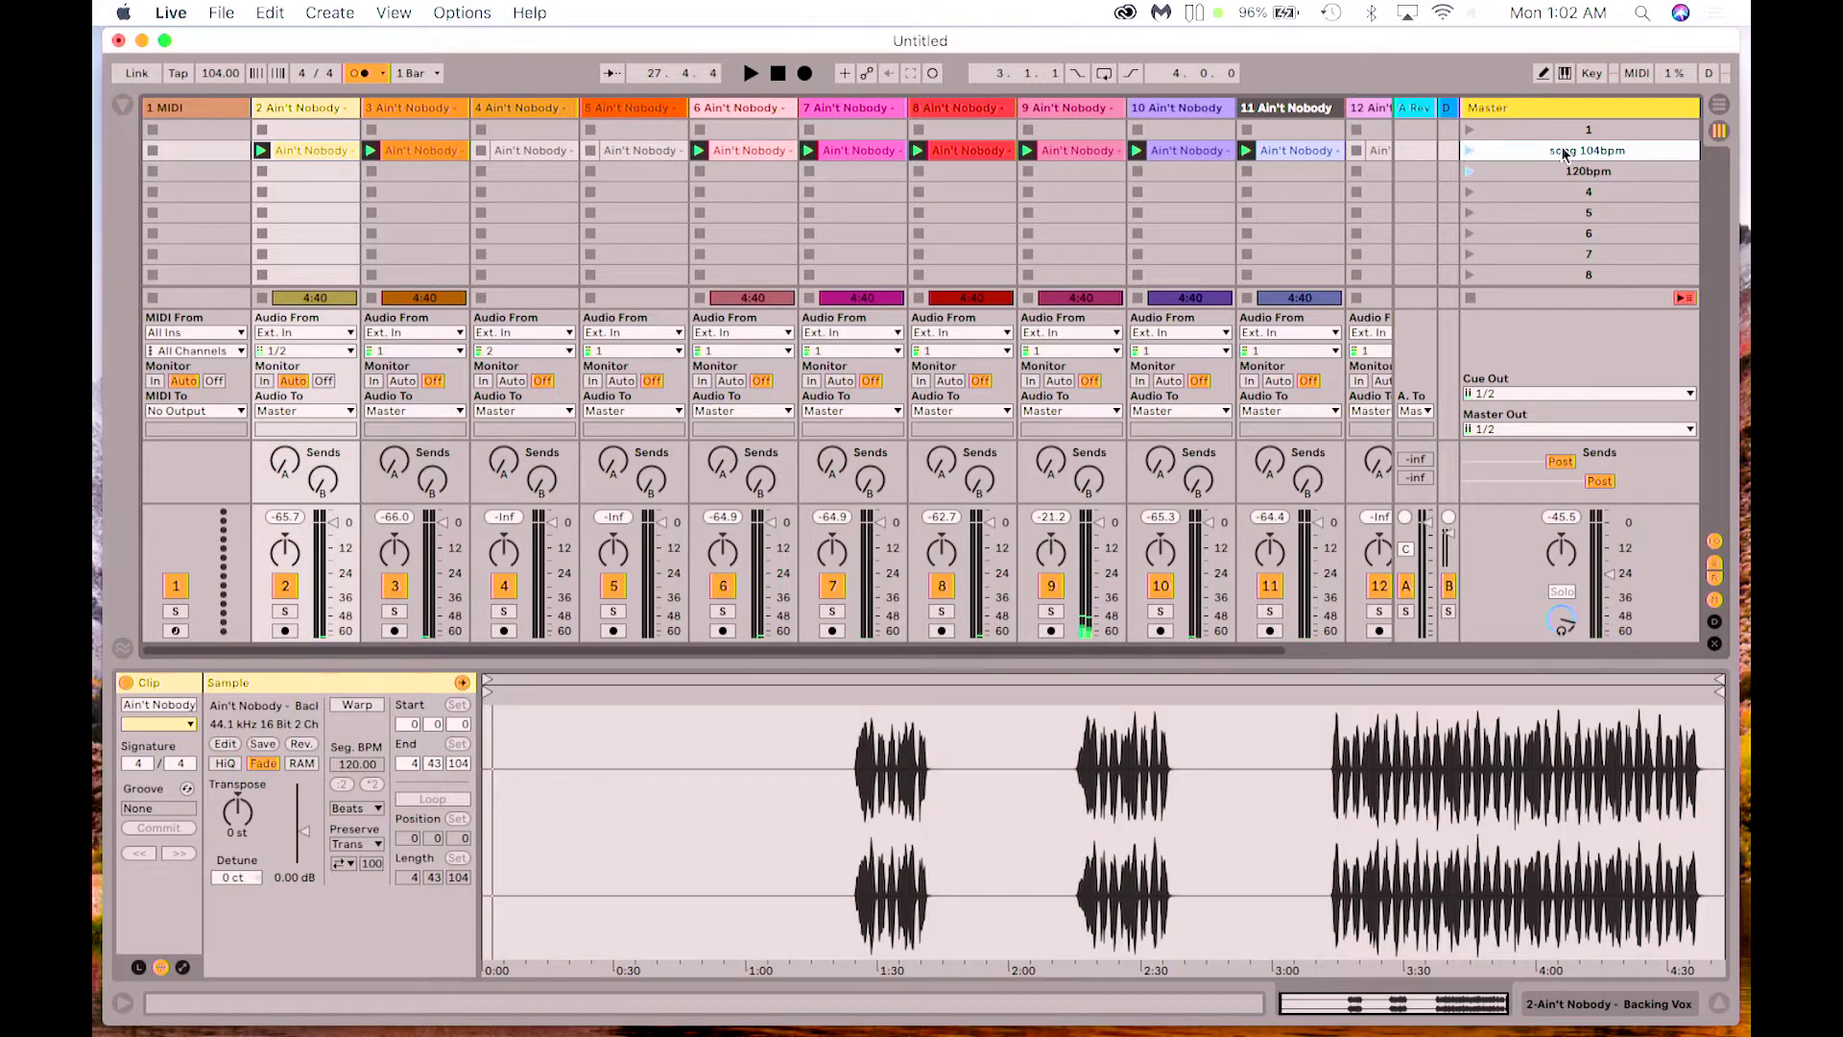
# Step: Rename the song 104bpm scene as "song 3/4 104bpm" to include a time signature
pyautogui.rightClick(1564, 155)
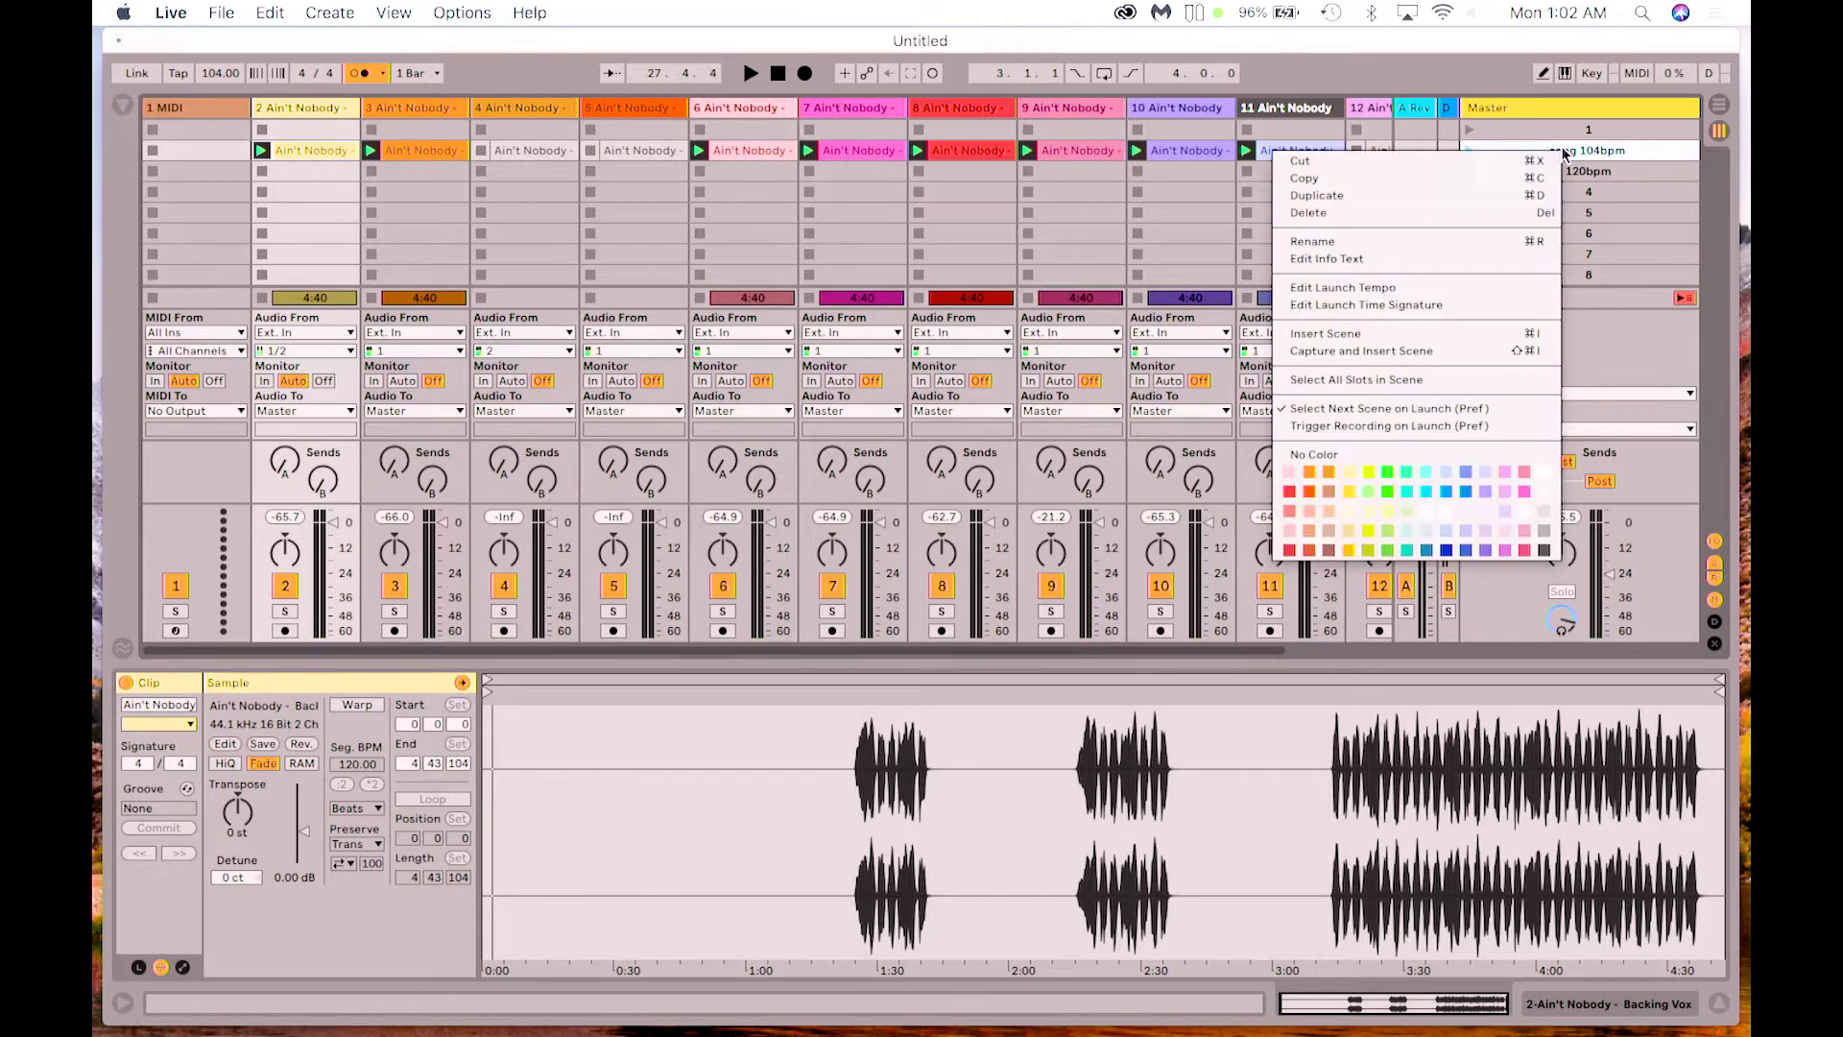
pyautogui.click(1444, 239)
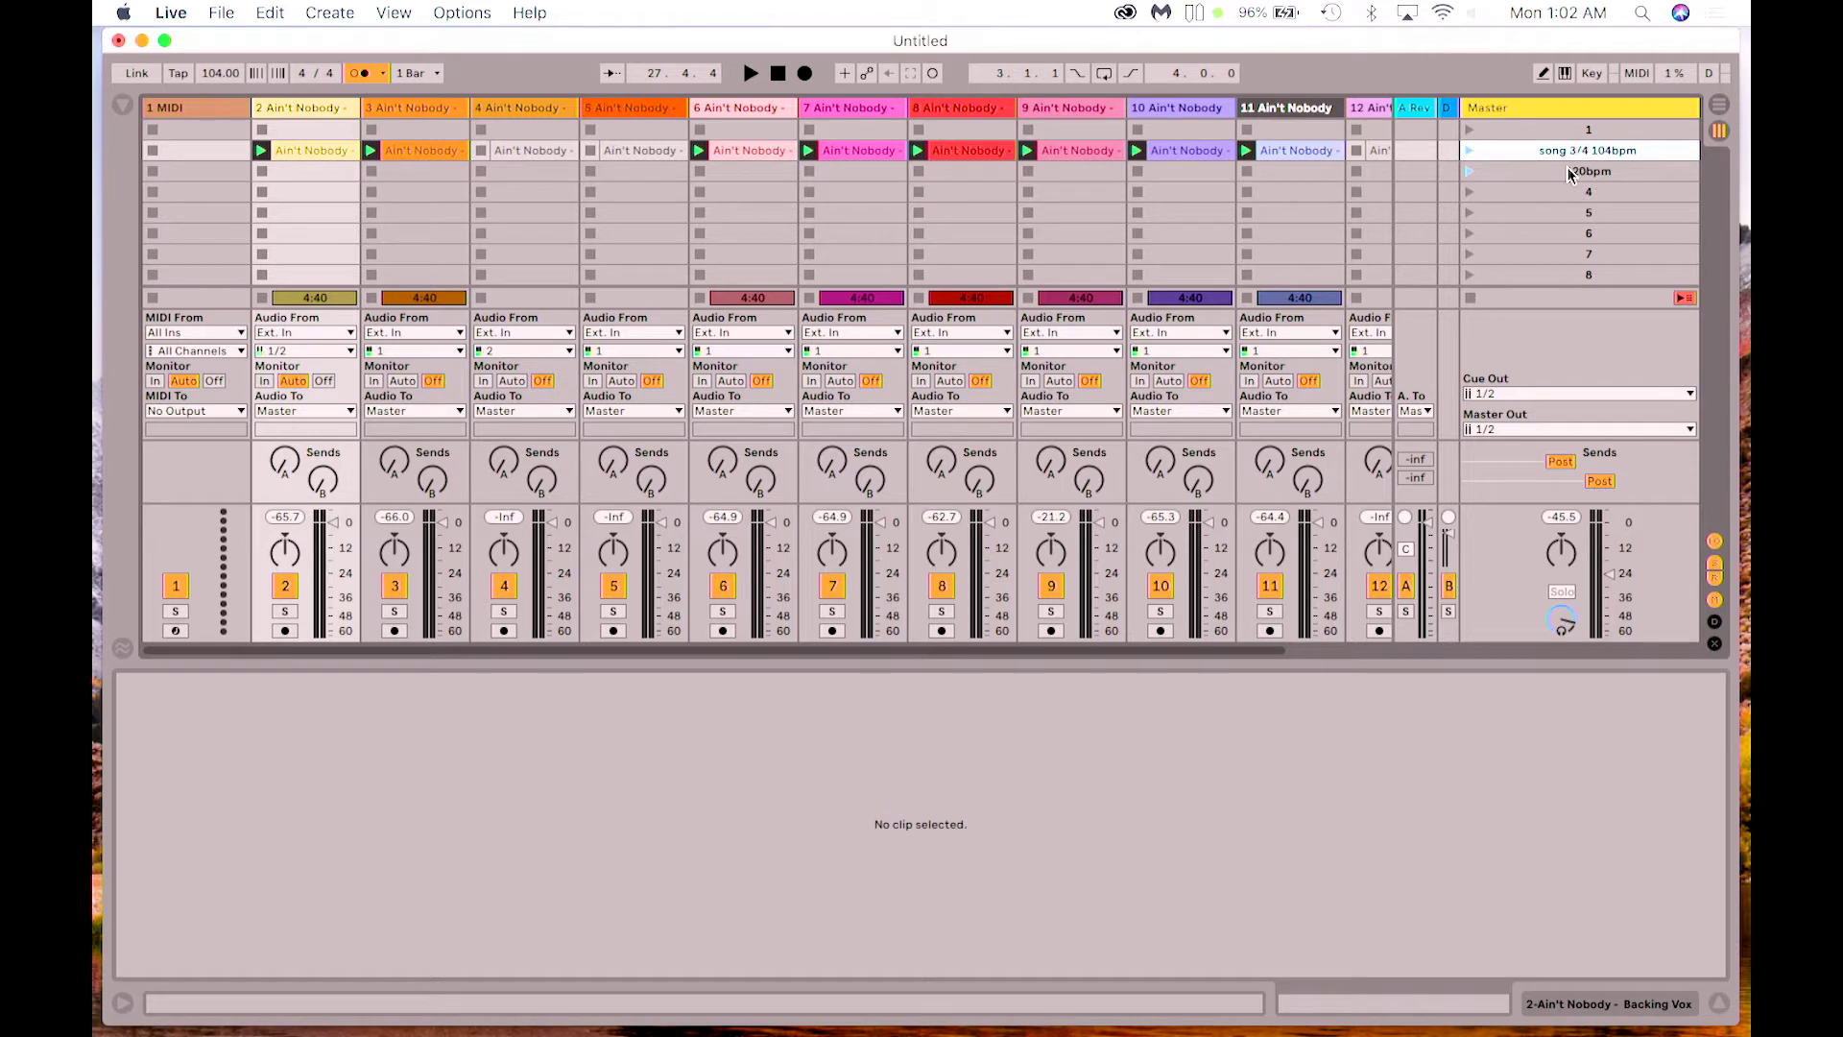
pyautogui.press('Down')
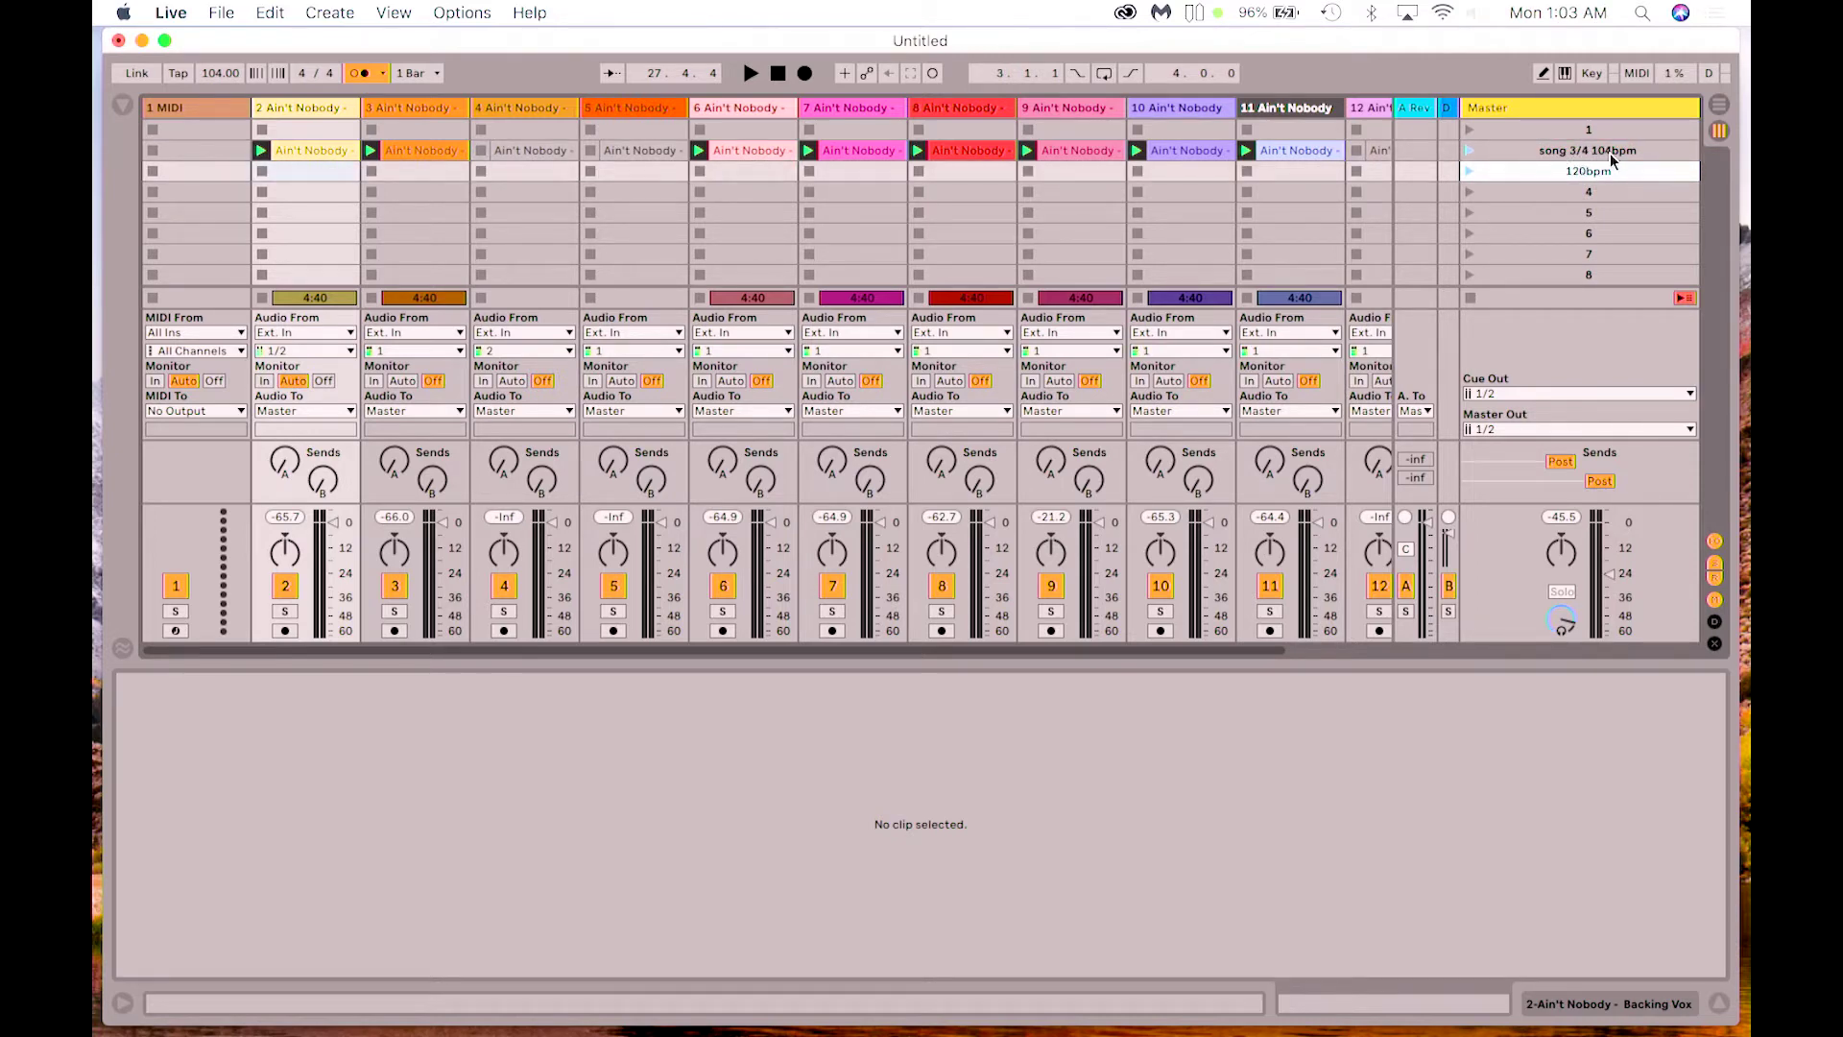
# Step: Rename the song 3/4 104bpm scene as "song 4/4 104bpm", launching it before and after the change to test the time signatures
pyautogui.click(1470, 150)
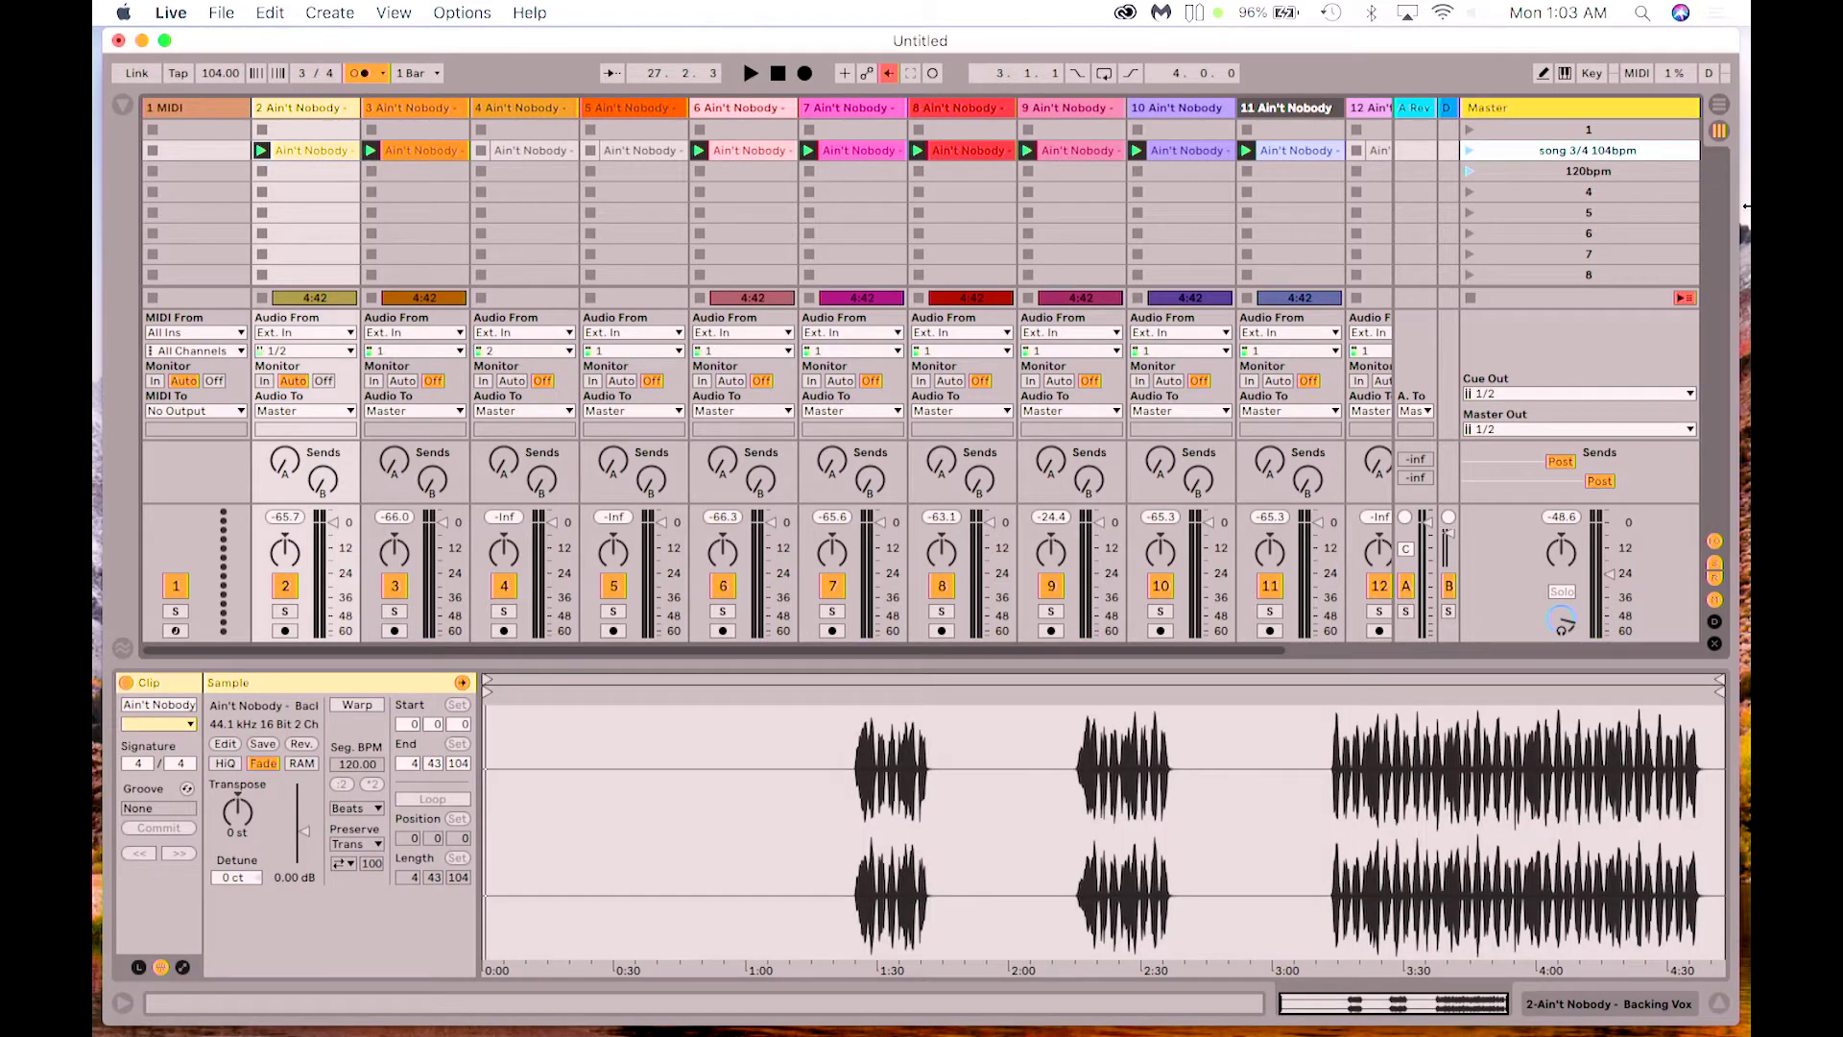
pyautogui.rightClick(1569, 157)
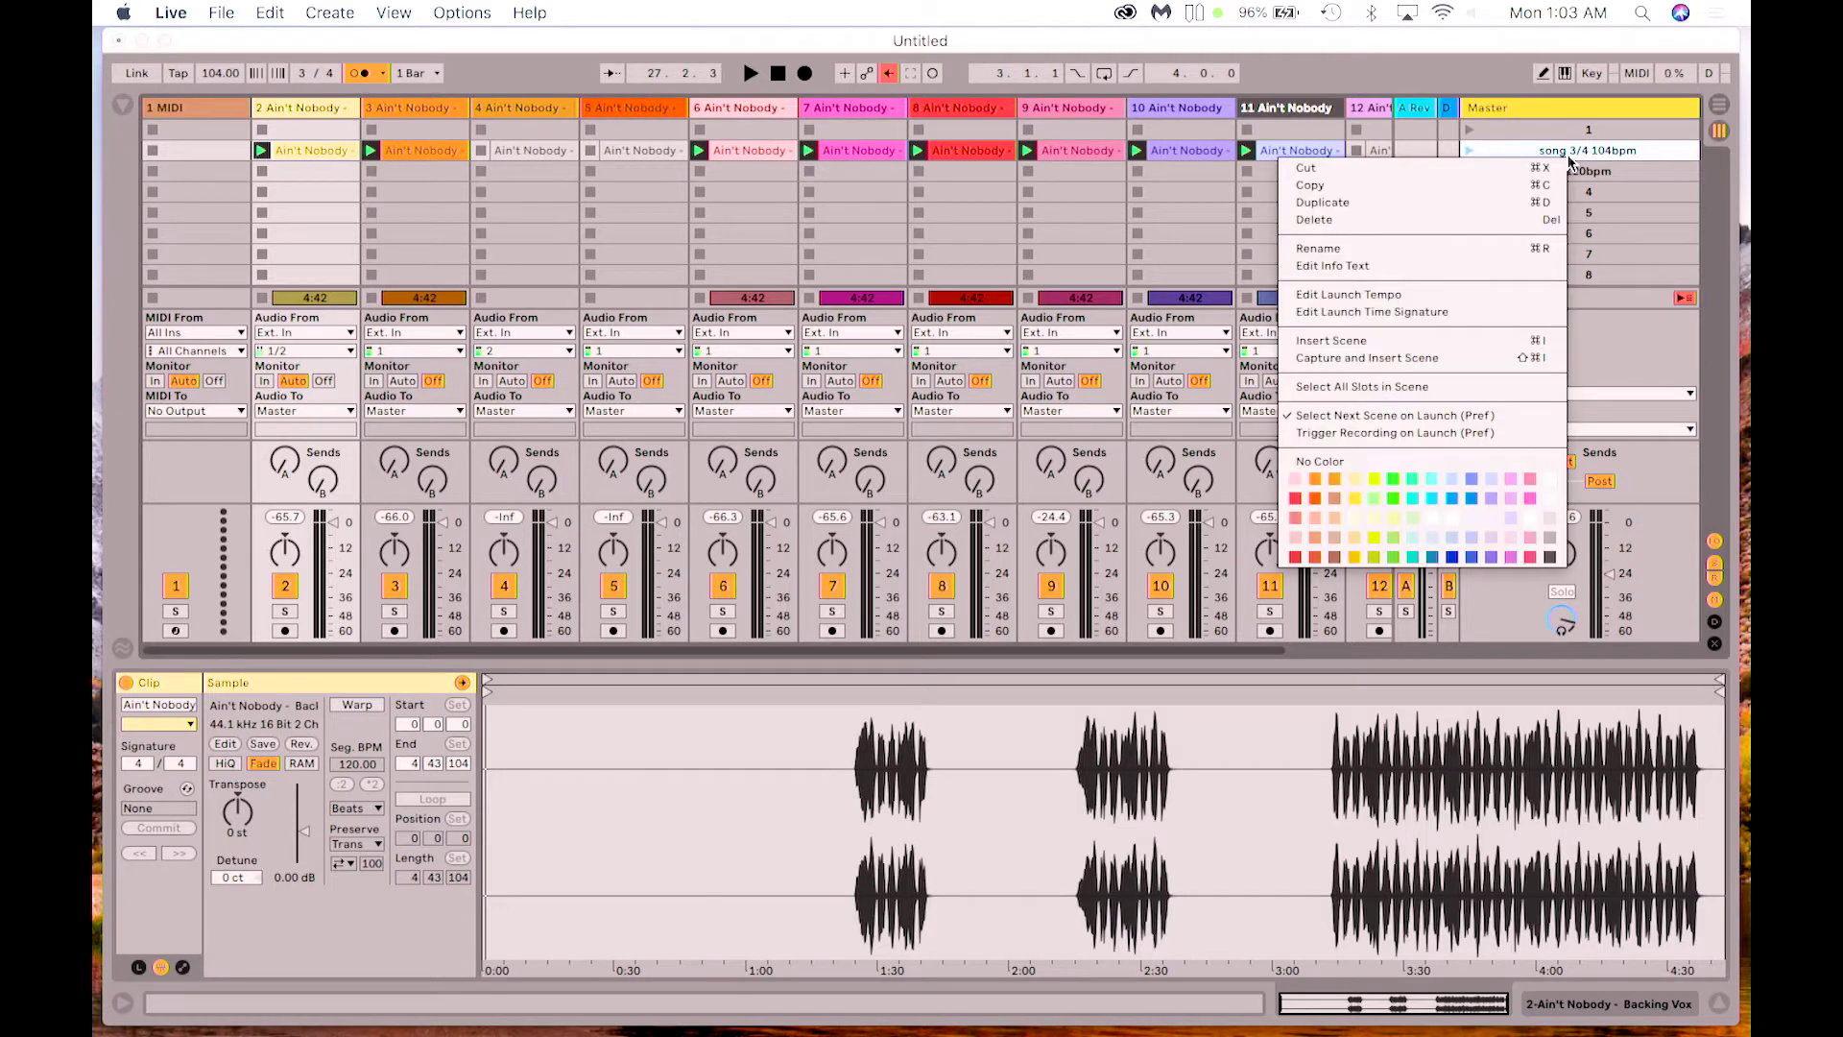
pyautogui.click(1431, 244)
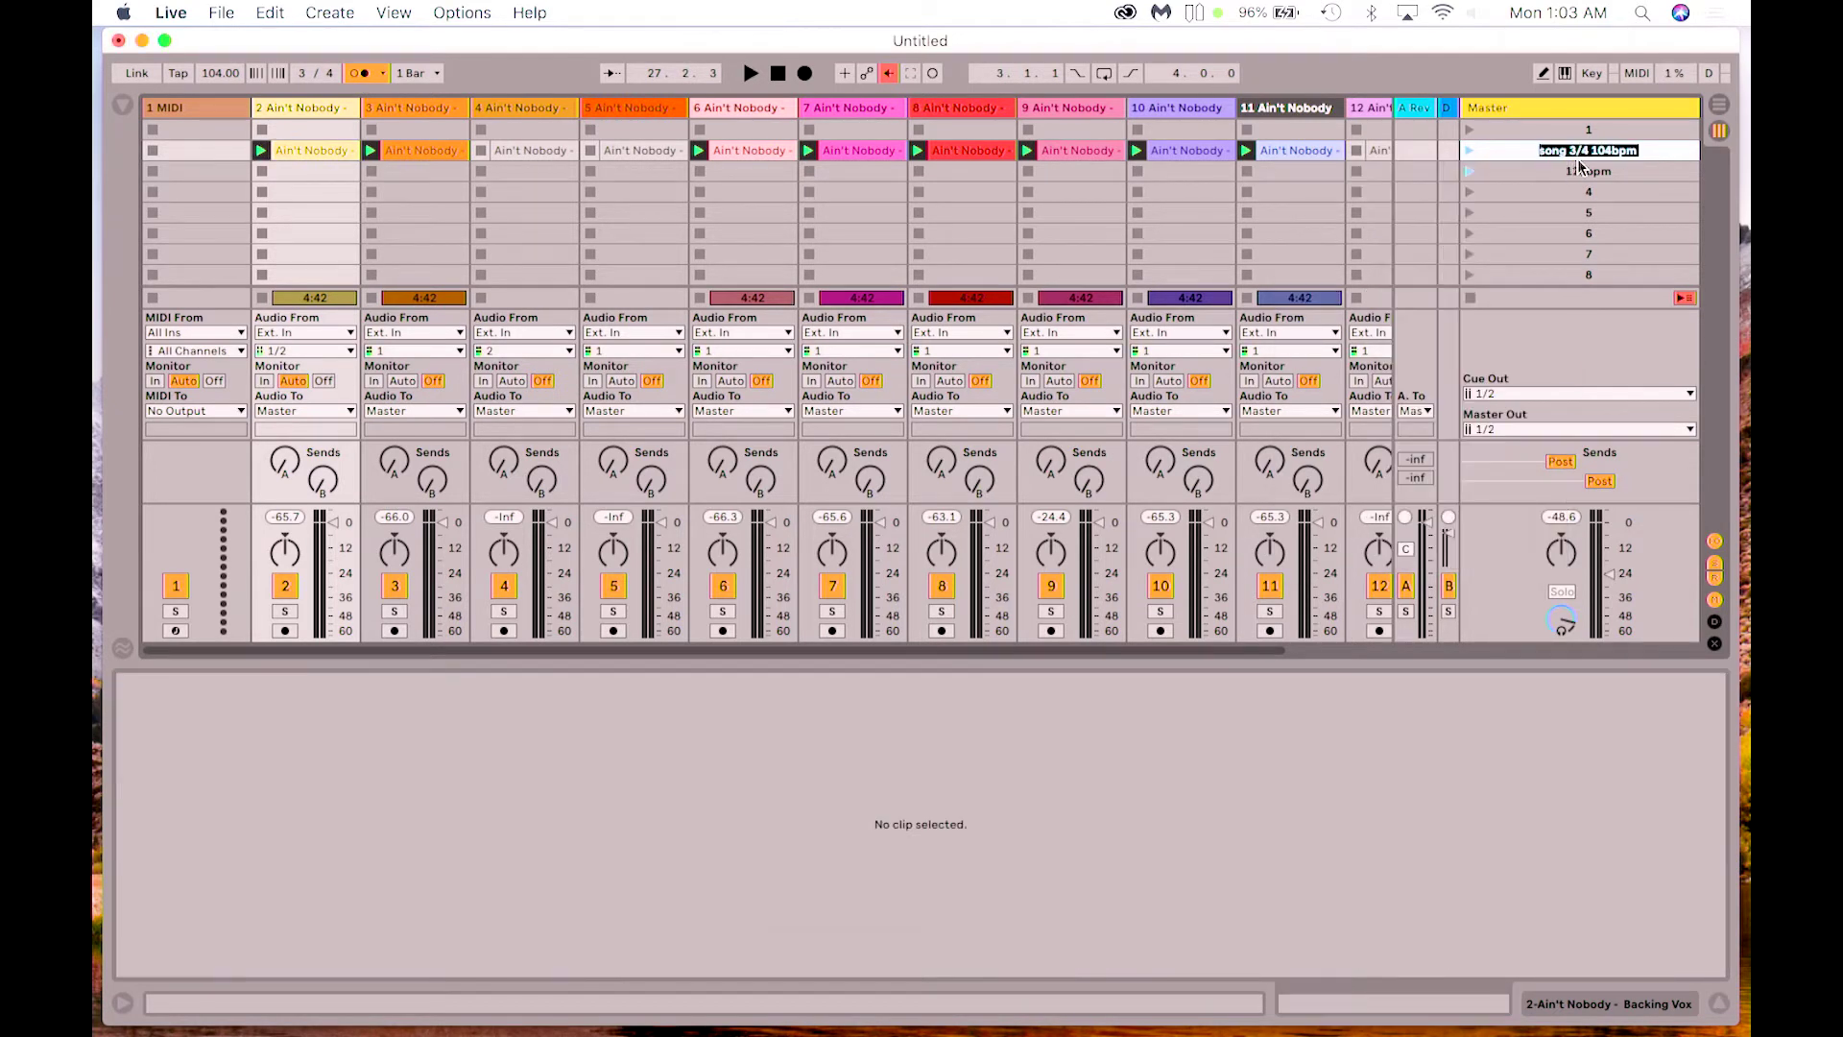
pyautogui.click(1572, 154)
pyautogui.write('4')
pyautogui.press('Tab')
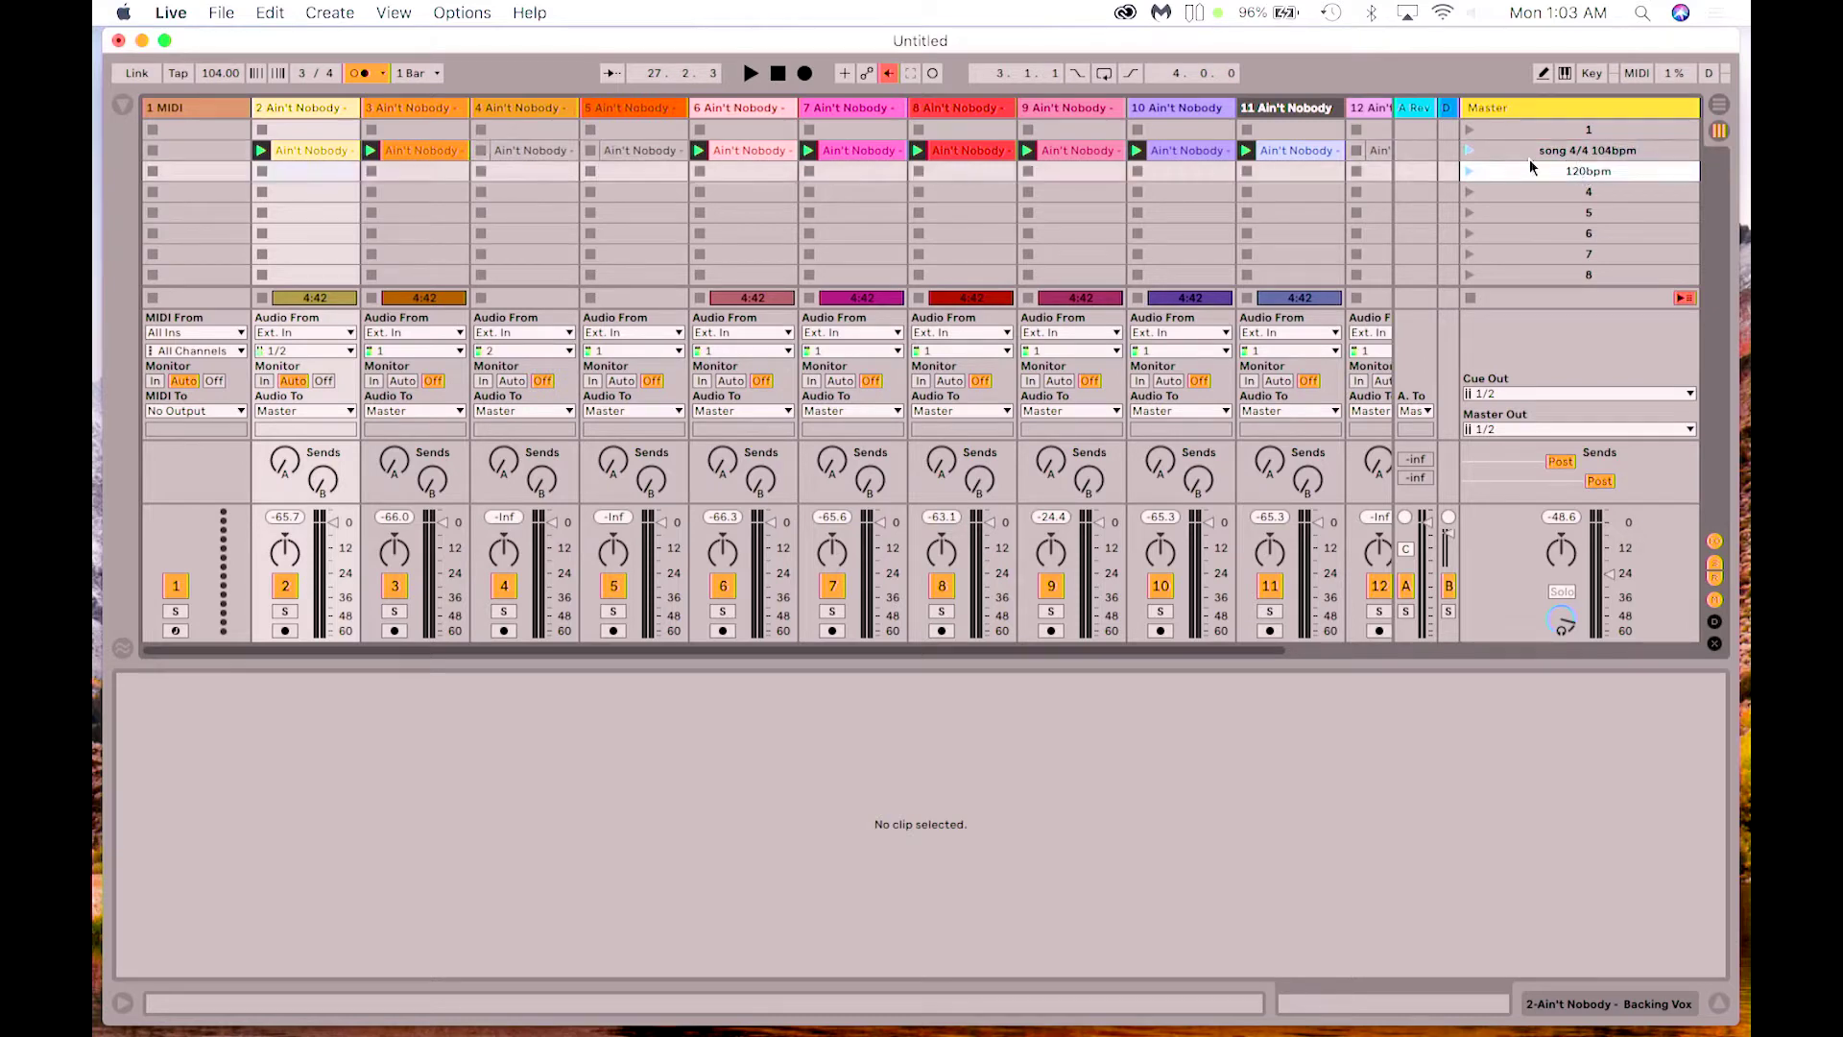
pyautogui.click(1467, 152)
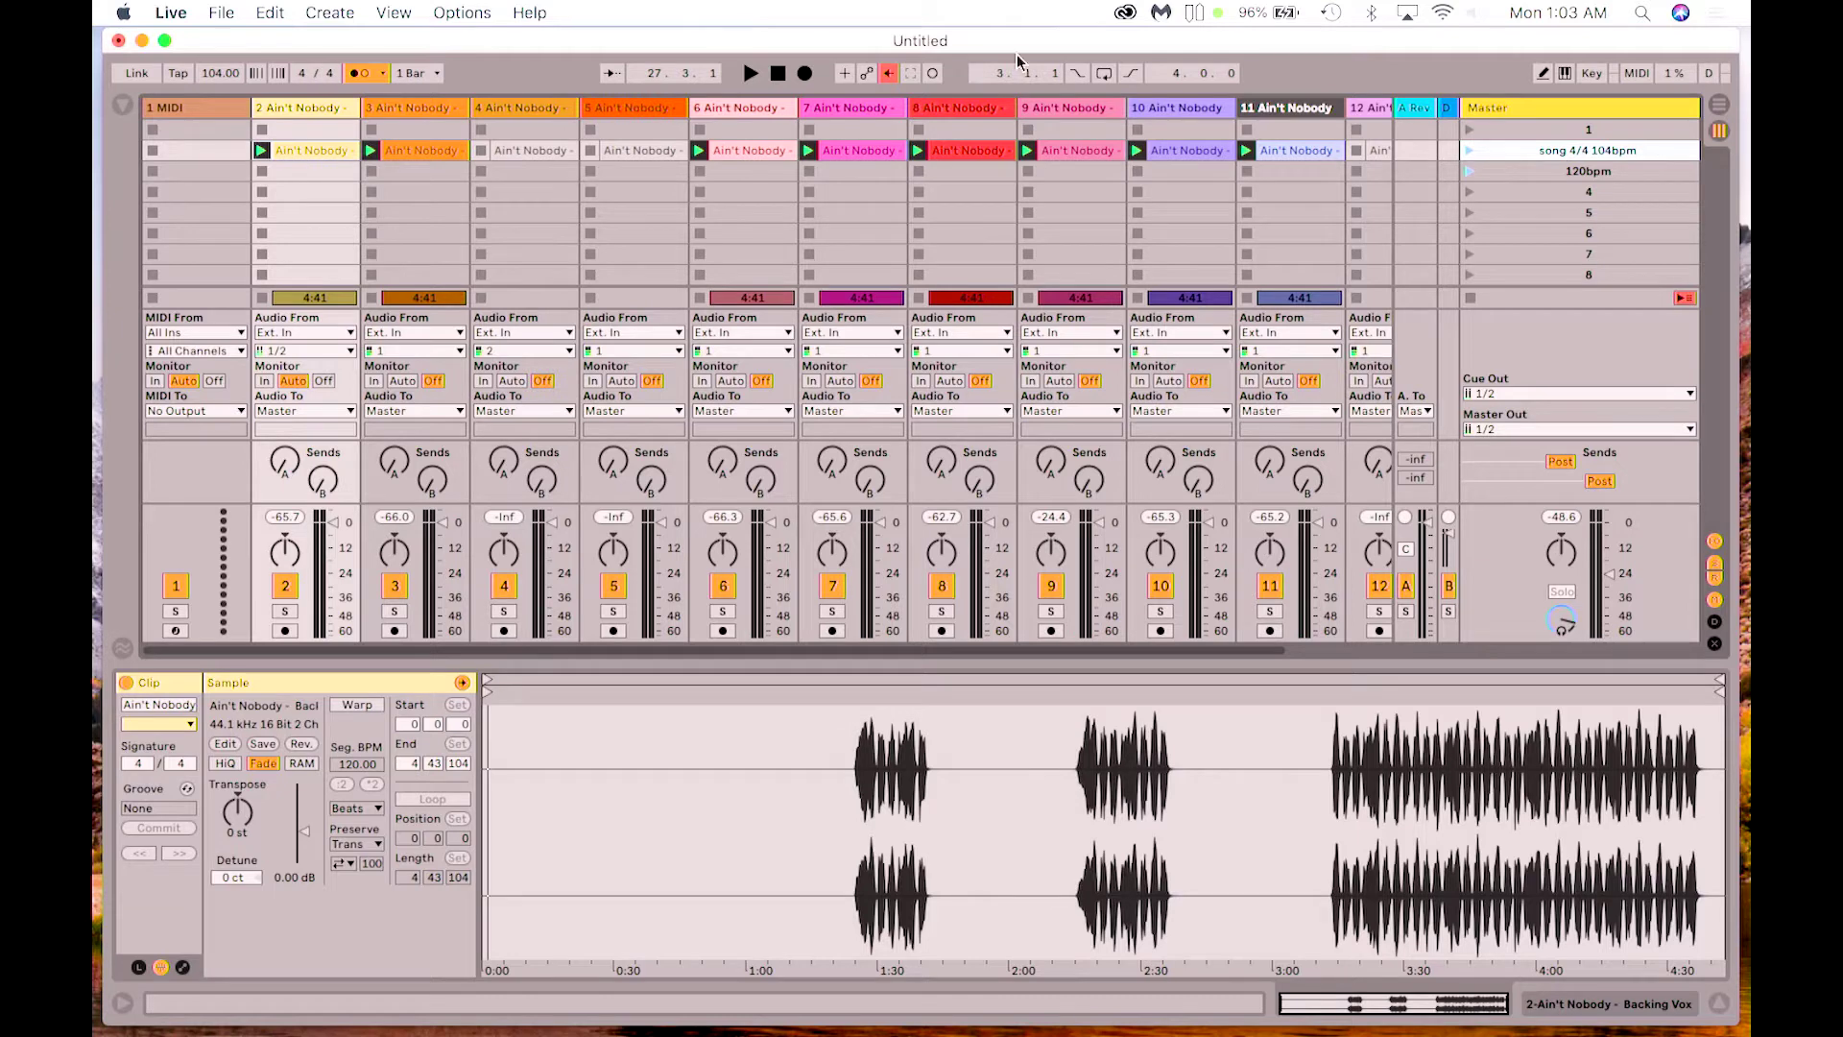
# Step: Remove the time signature from the second scene's name, leaving "song 104bpm", and switch off the metronome
pyautogui.rightClick(1576, 151)
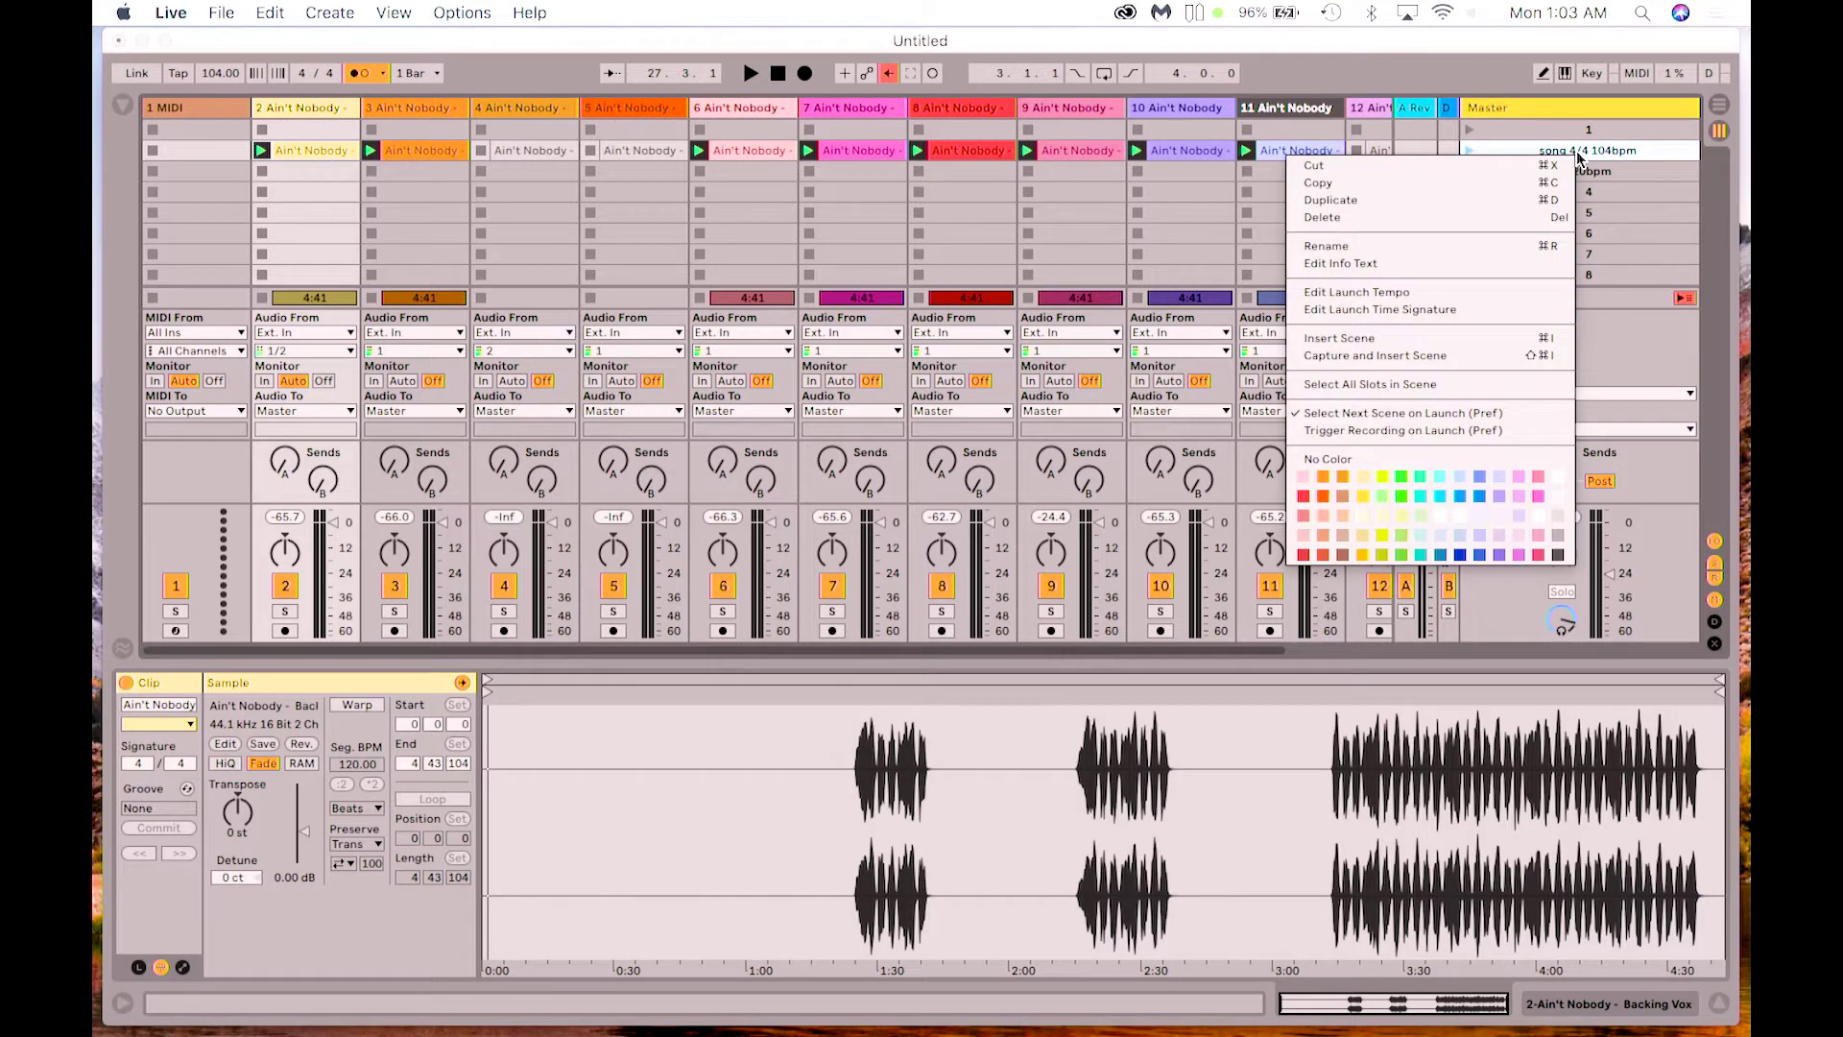
pyautogui.click(1426, 247)
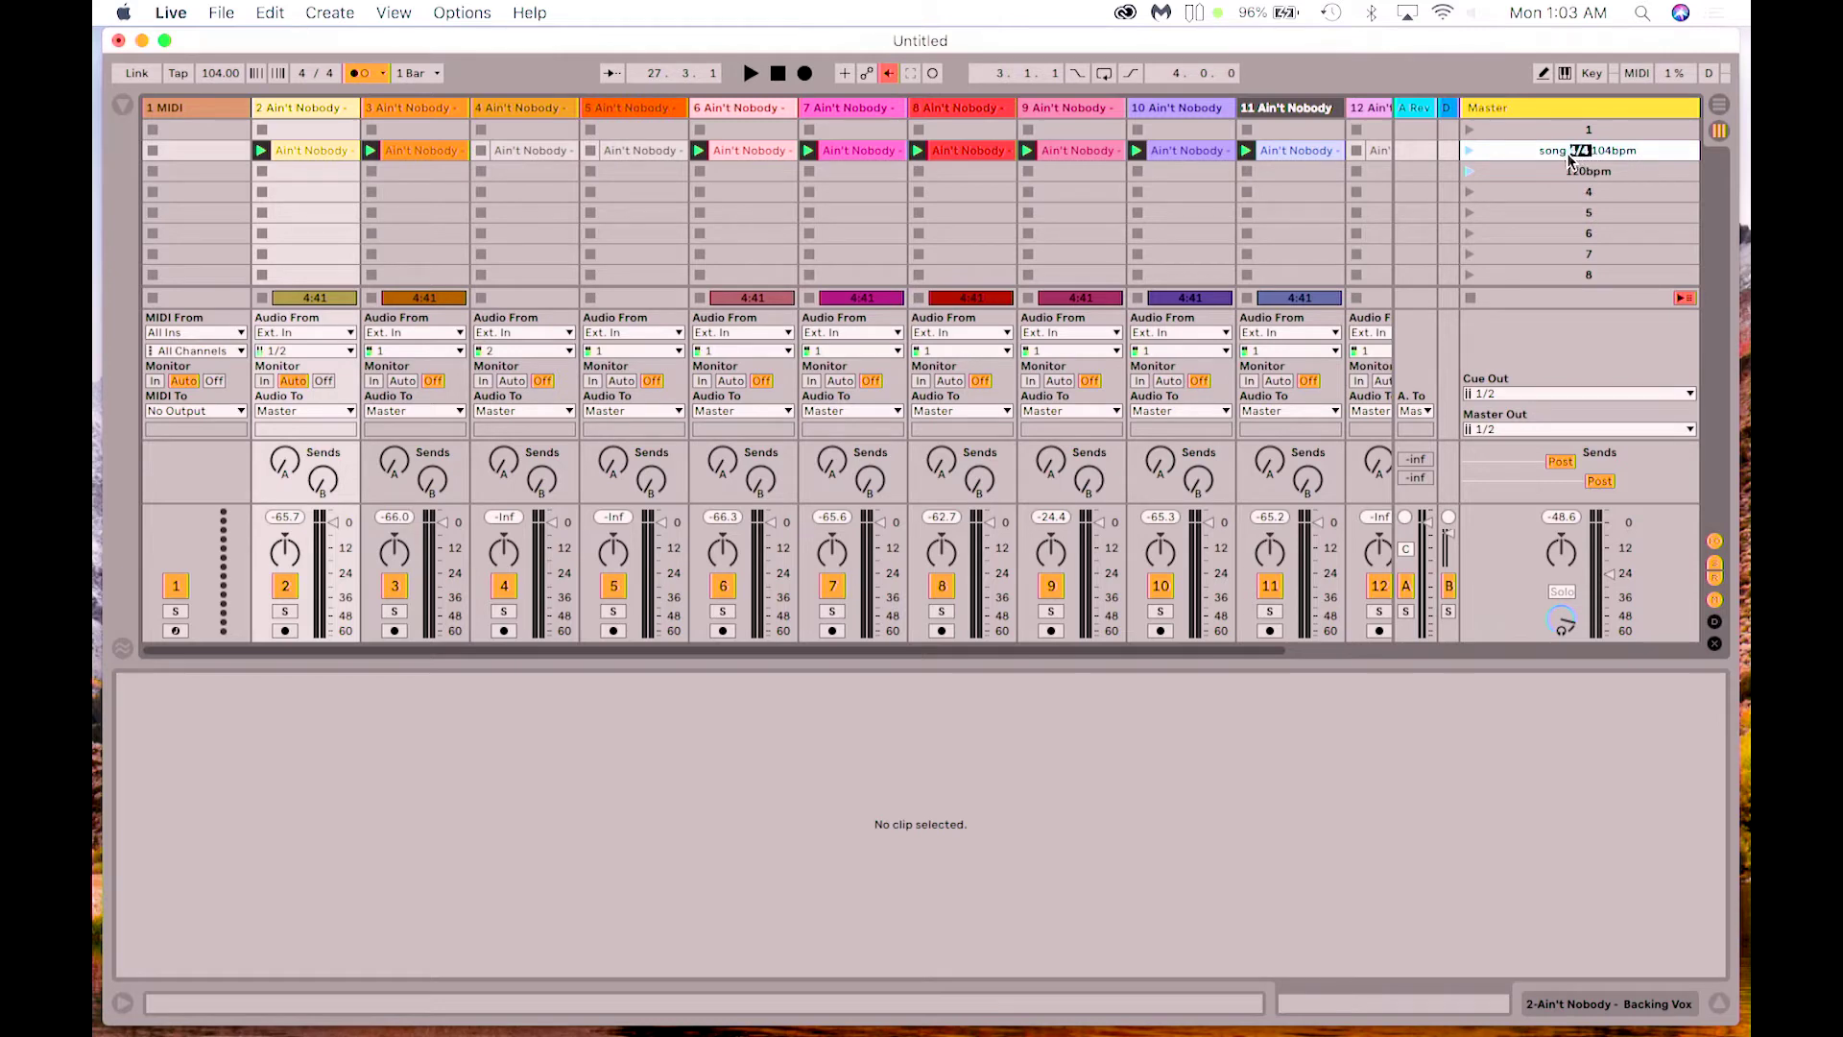
pyautogui.press('BackSpace')
pyautogui.click(1534, 171)
pyautogui.click(1523, 151)
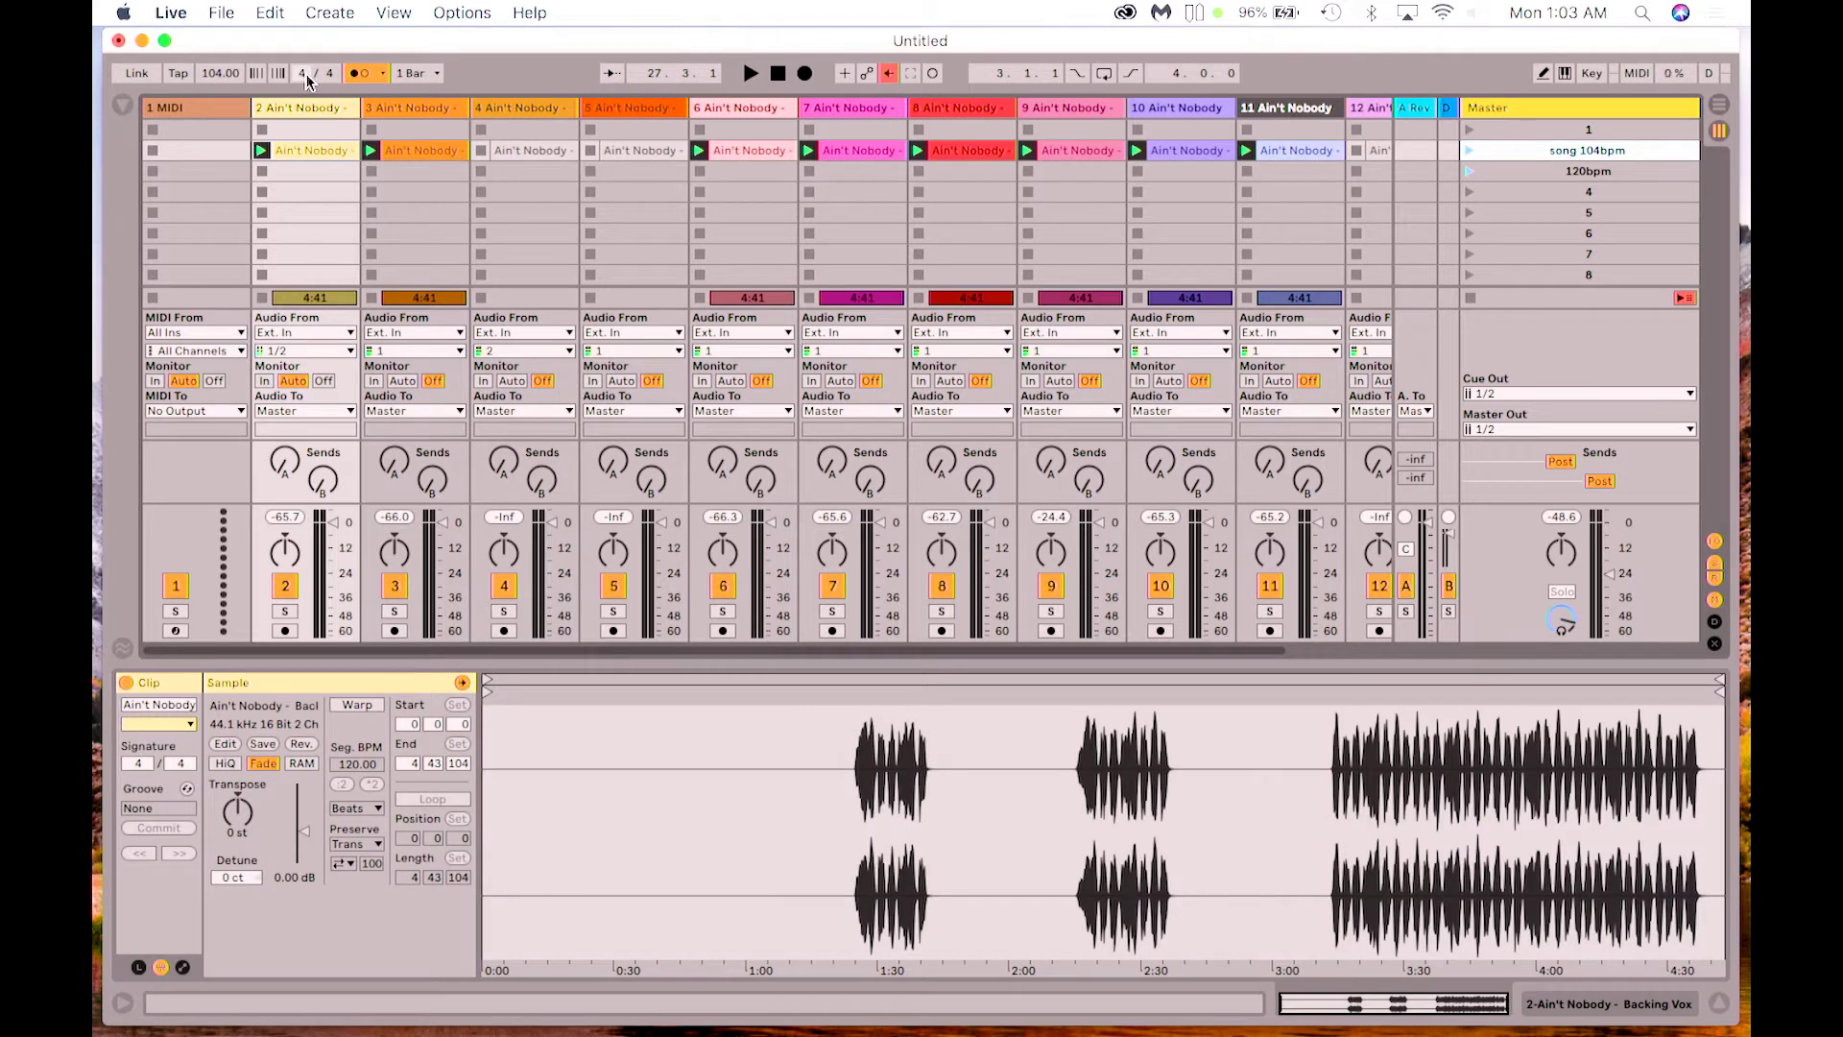
pyautogui.click(359, 74)
pyautogui.click(367, 75)
# Step: Replace the existing MIDI track with a newly inserted MIDI track placed before all the Ain't Nobody stem tracks
pyautogui.click(189, 109)
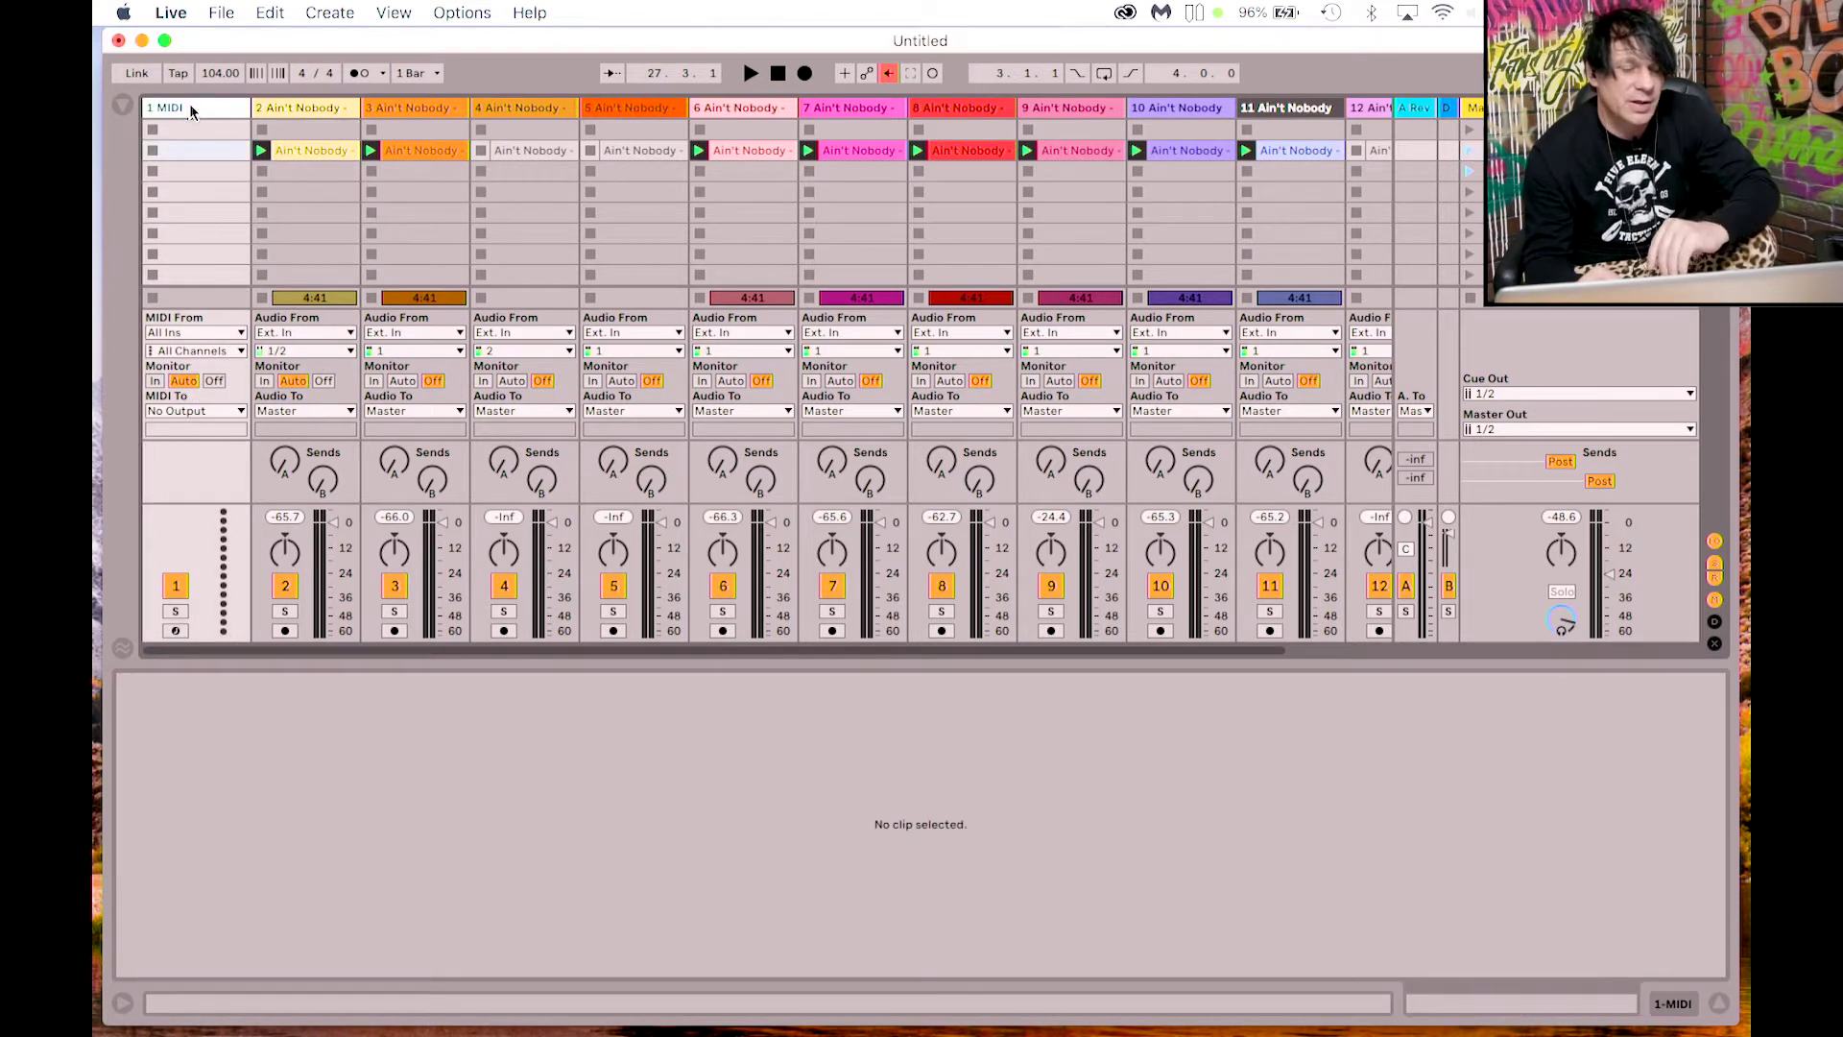
pyautogui.press('Delete')
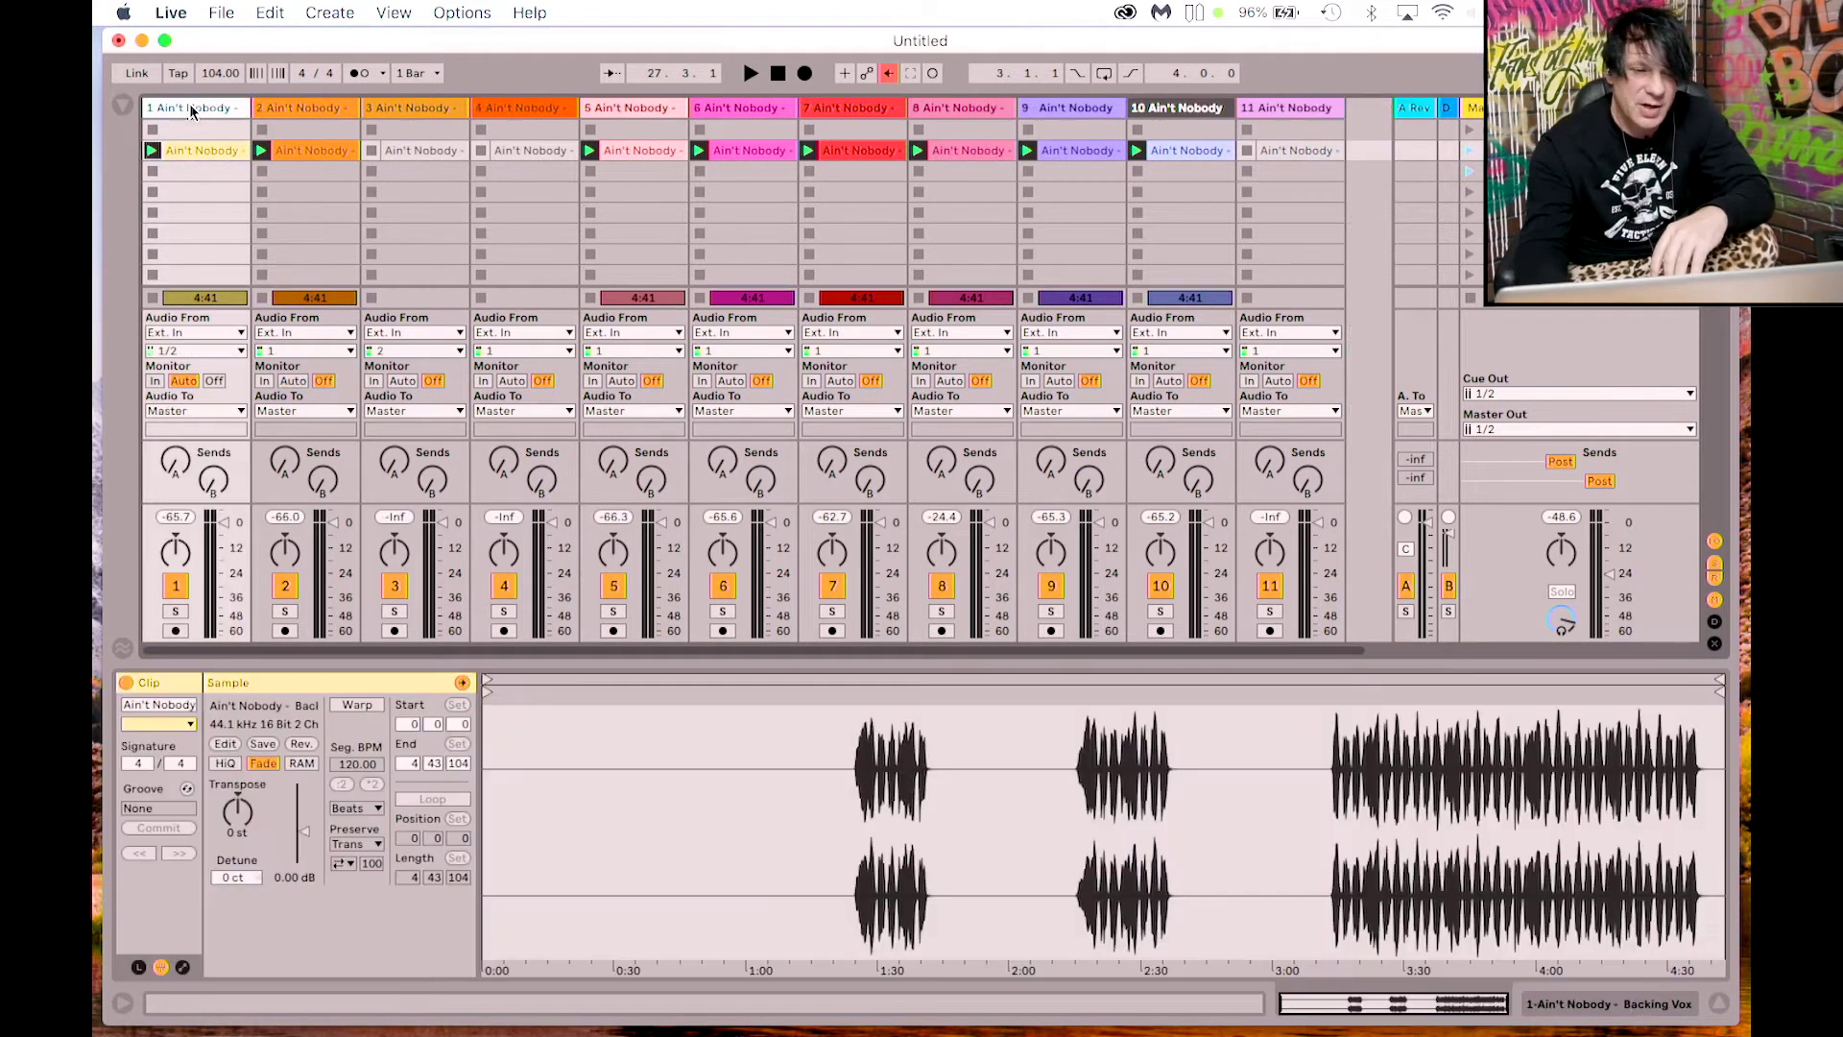
pyautogui.click(351, 16)
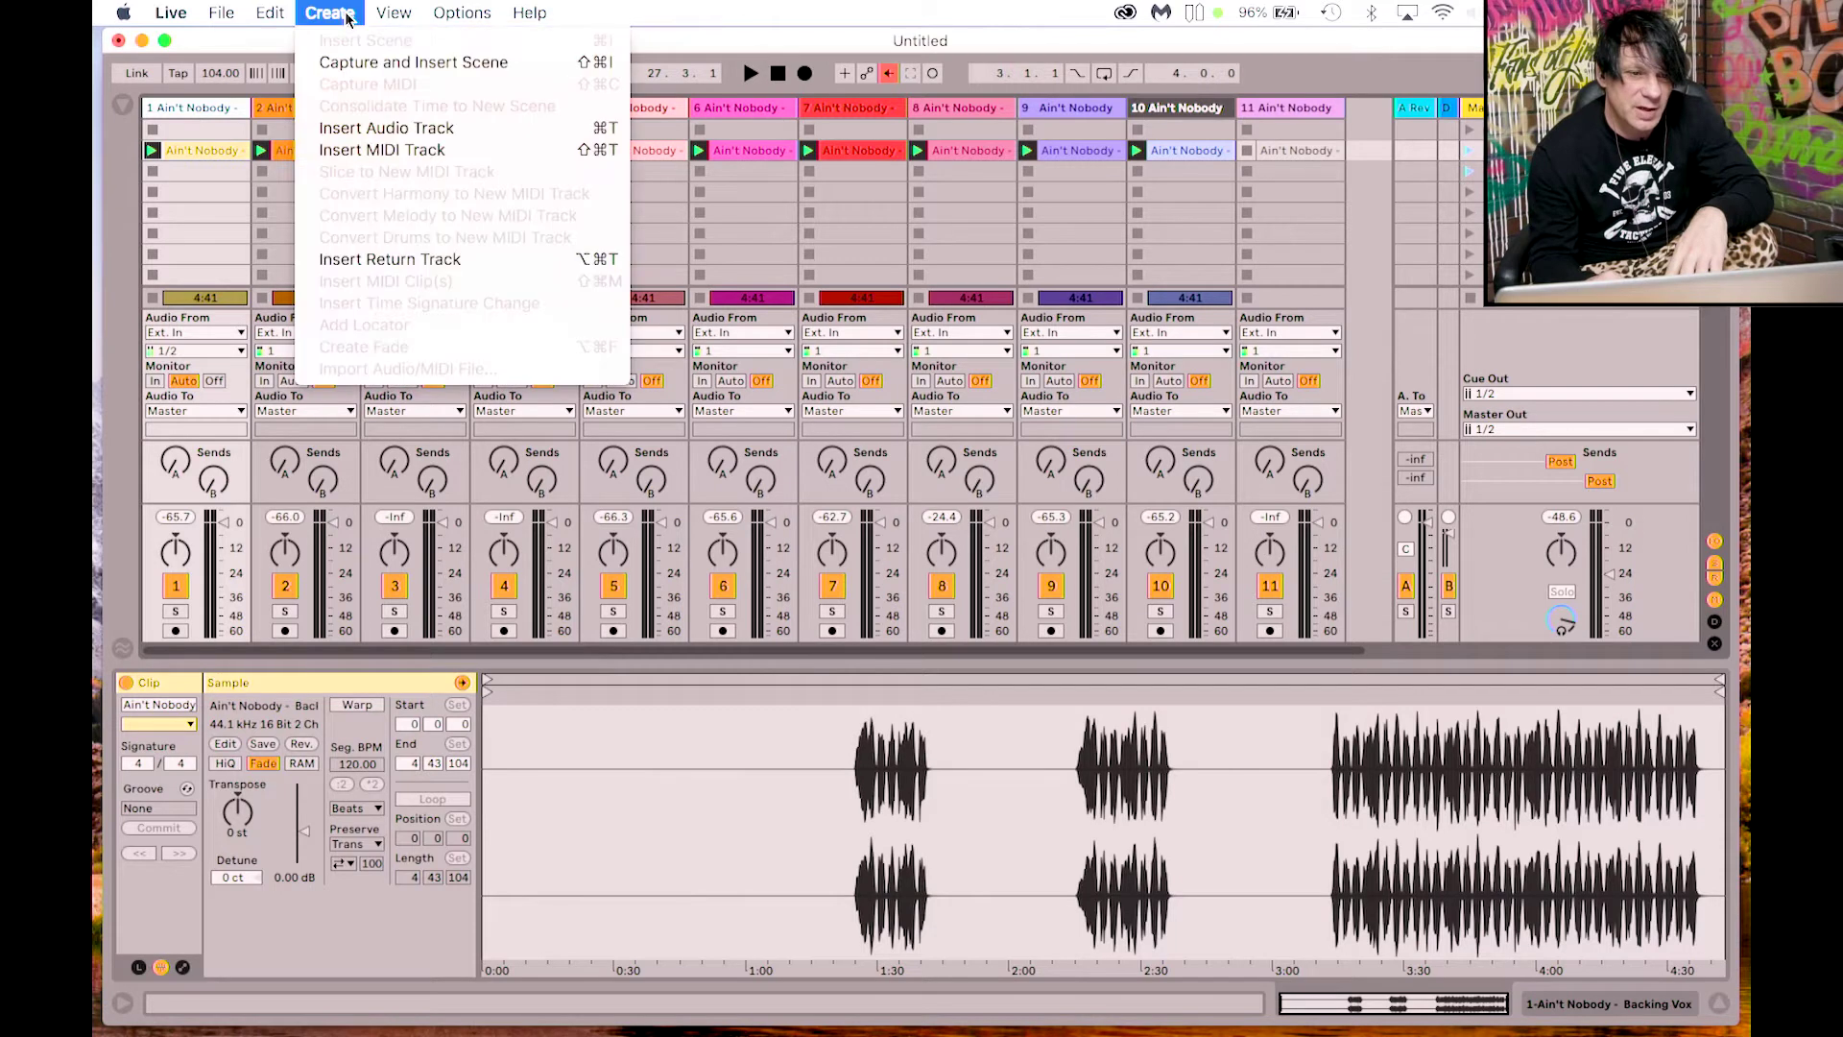
pyautogui.click(359, 151)
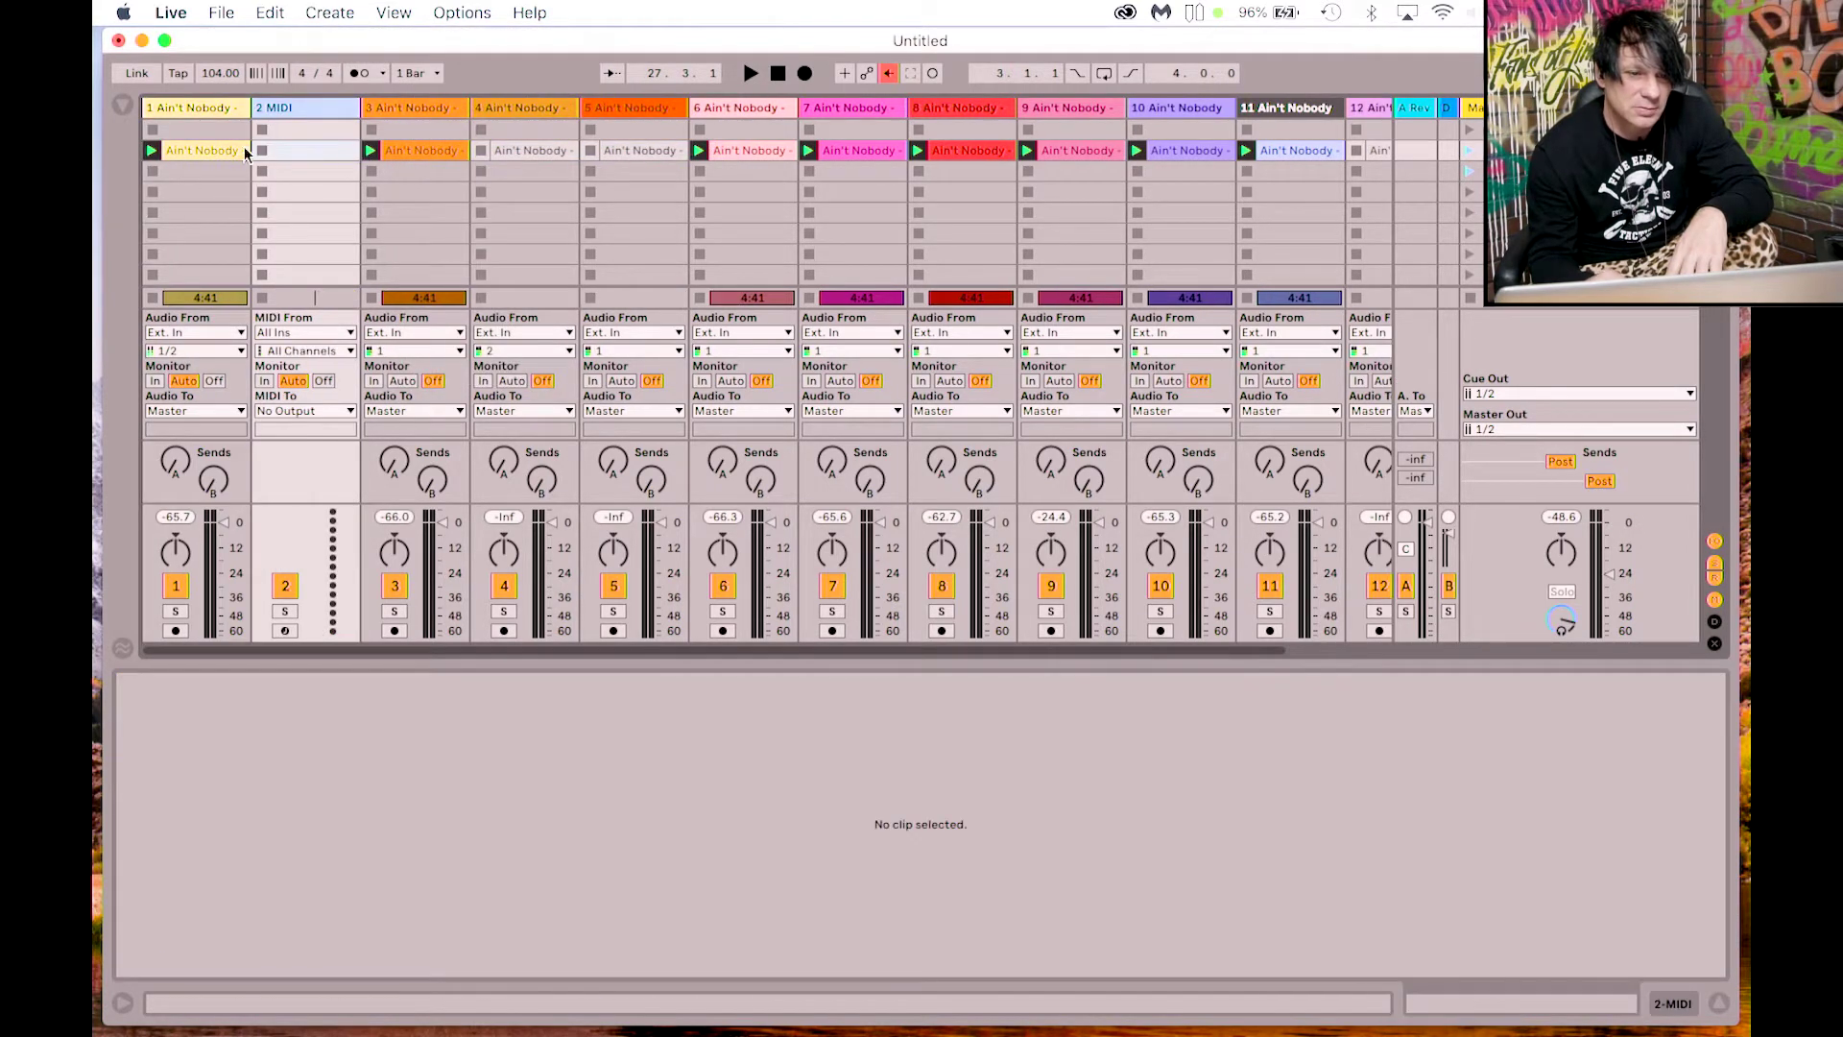
pyautogui.moveTo(291, 107); pyautogui.dragTo(160, 116)
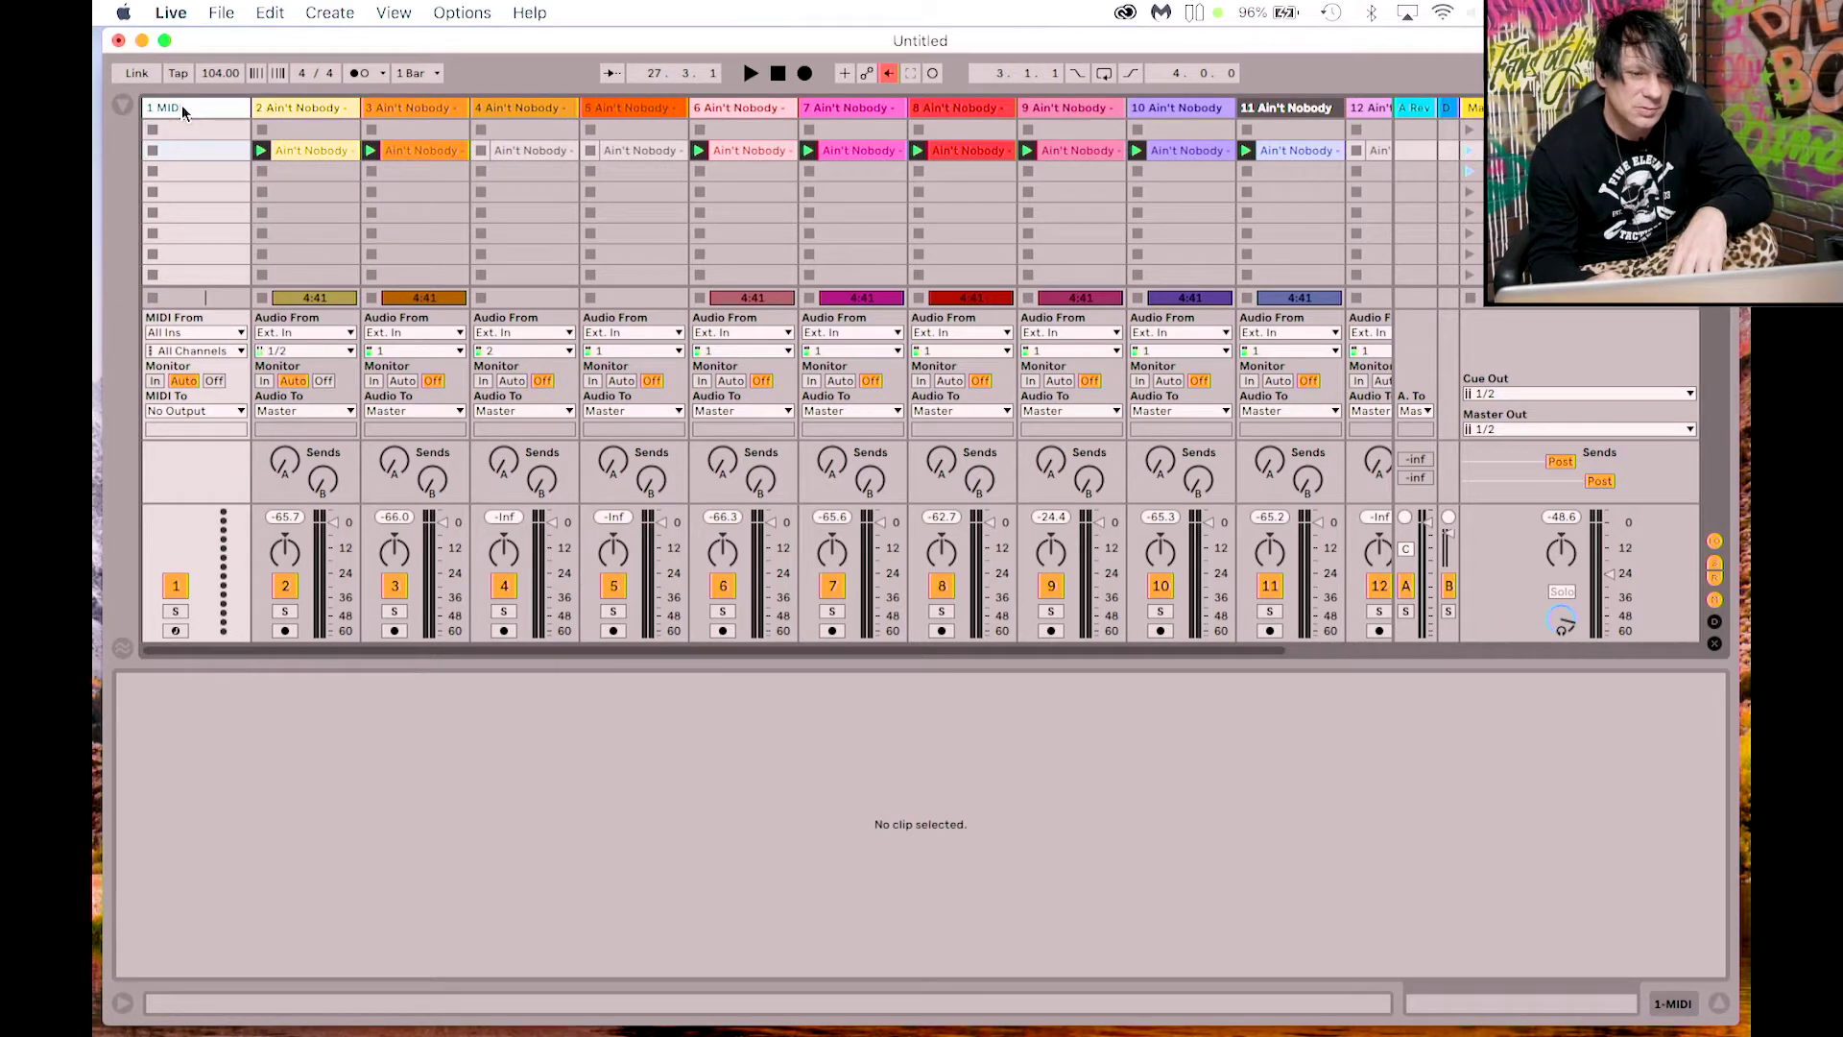
# Step: Rename the new MIDI track as "Click"
pyautogui.rightClick(181, 105)
pyautogui.click(226, 196)
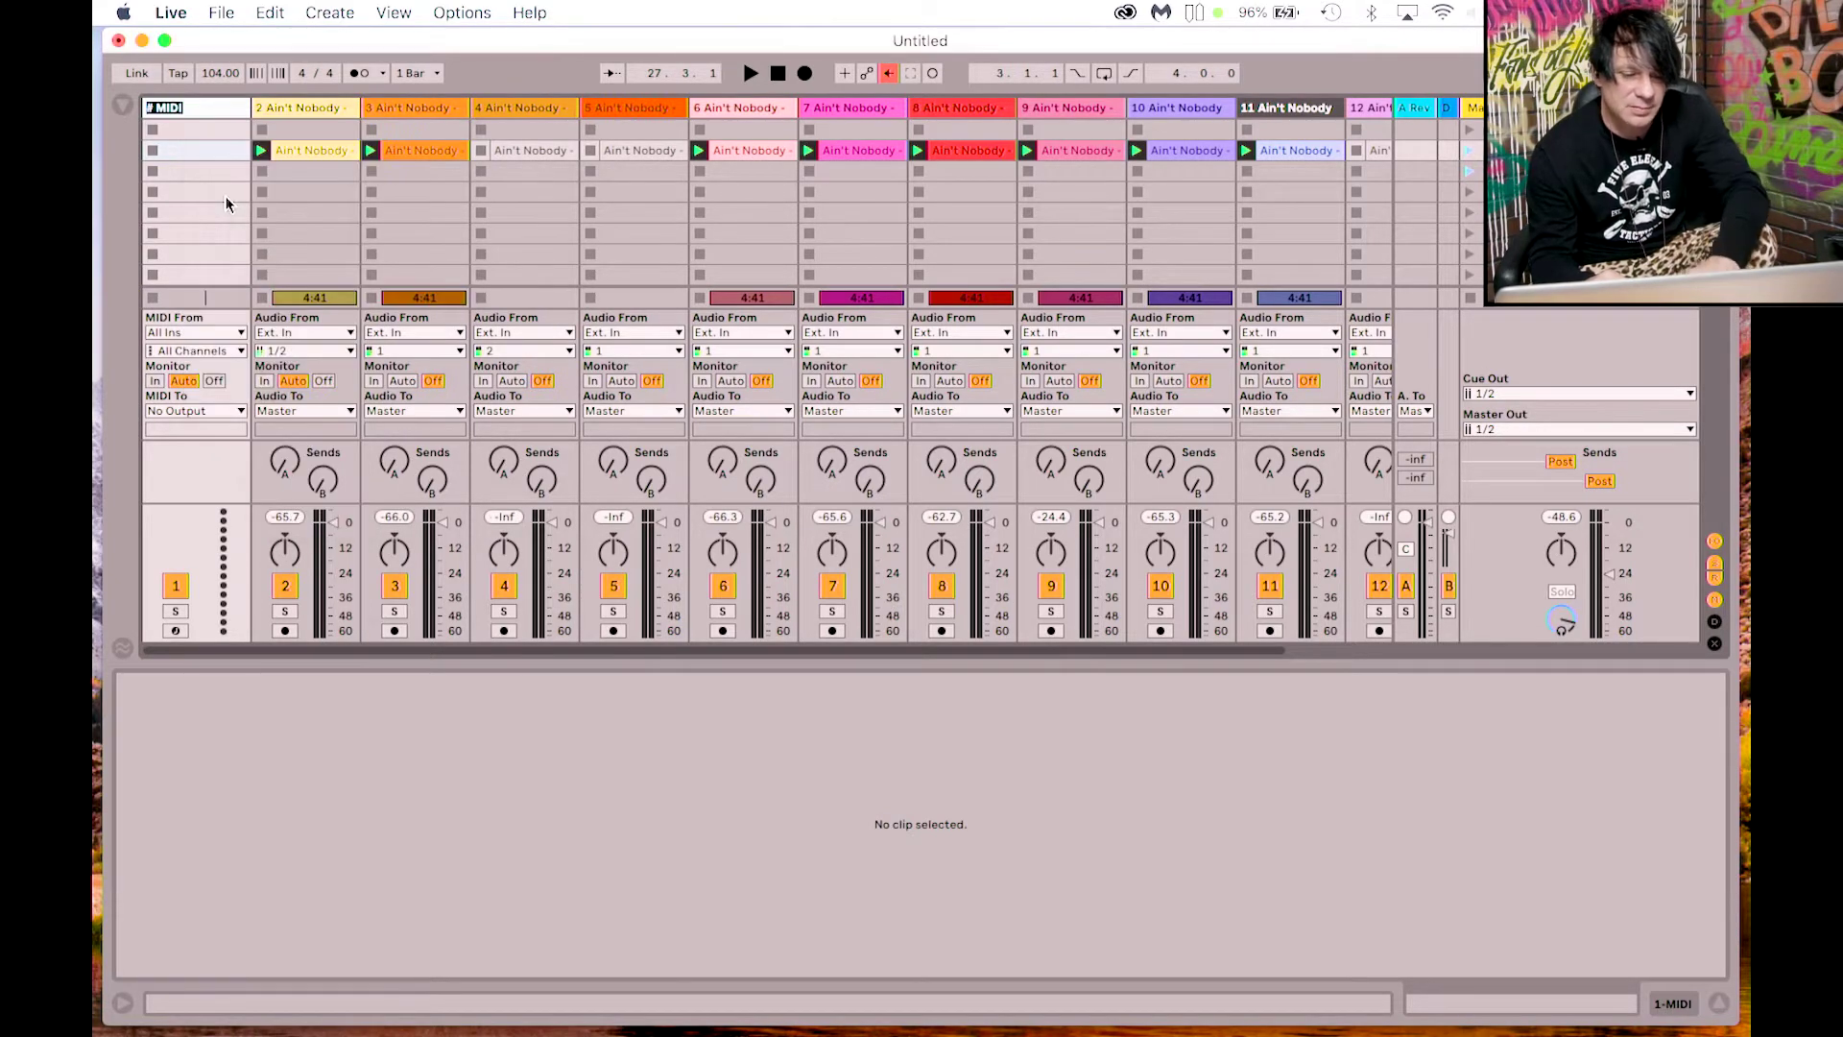
pyautogui.write('Click')
pyautogui.press('Return')
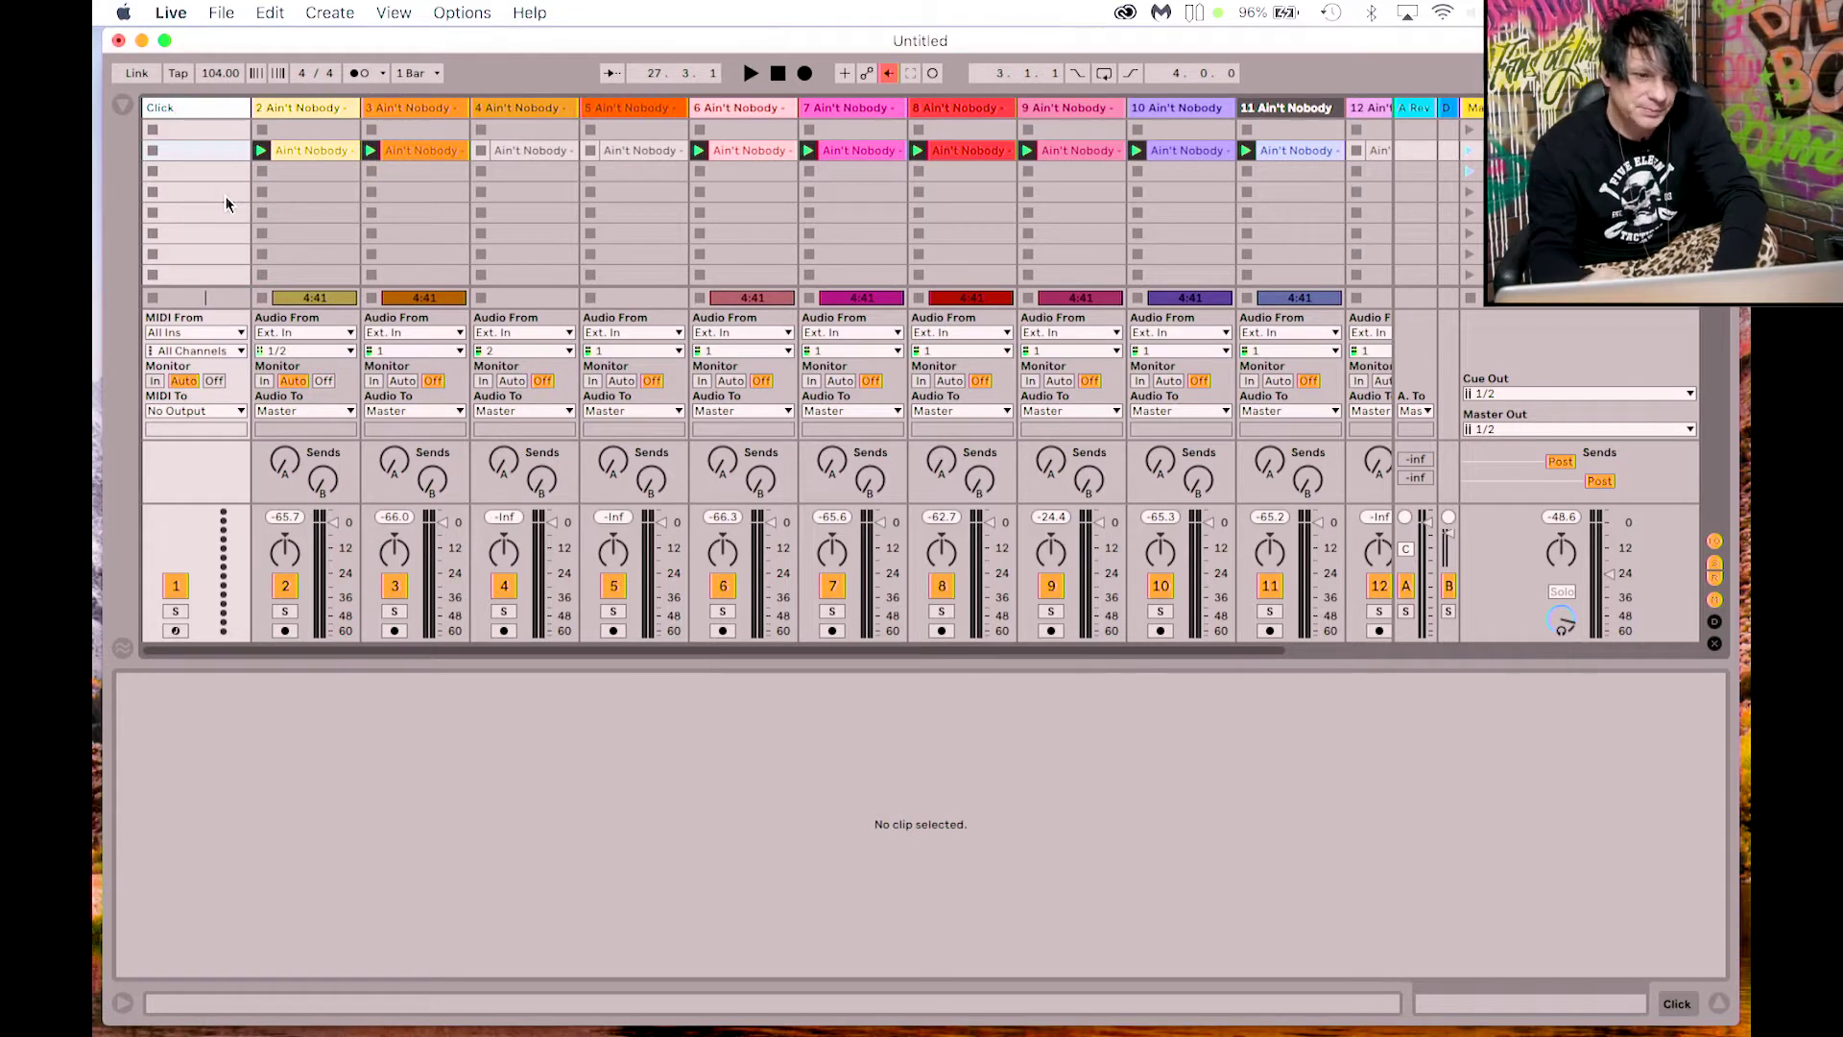
# Step: Load an empty Drum Rack from the browser's instruments onto the Click track
pyautogui.click(118, 103)
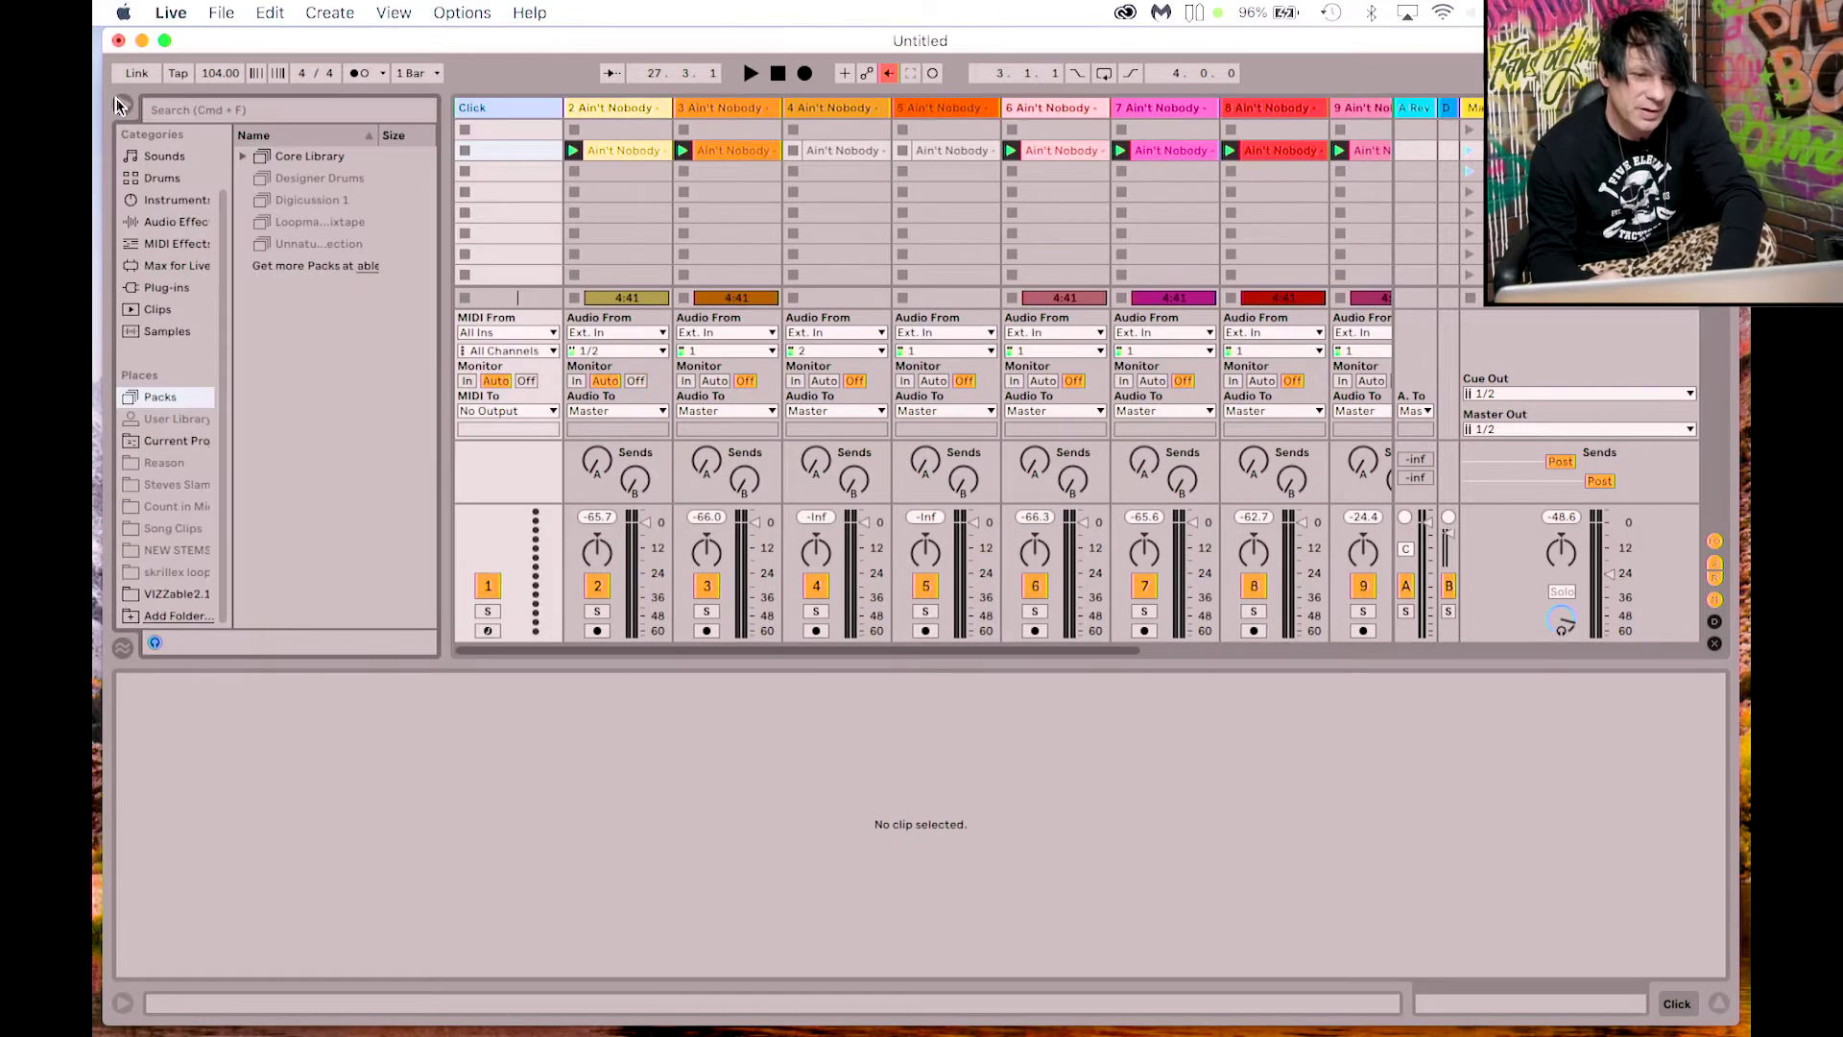
pyautogui.click(161, 201)
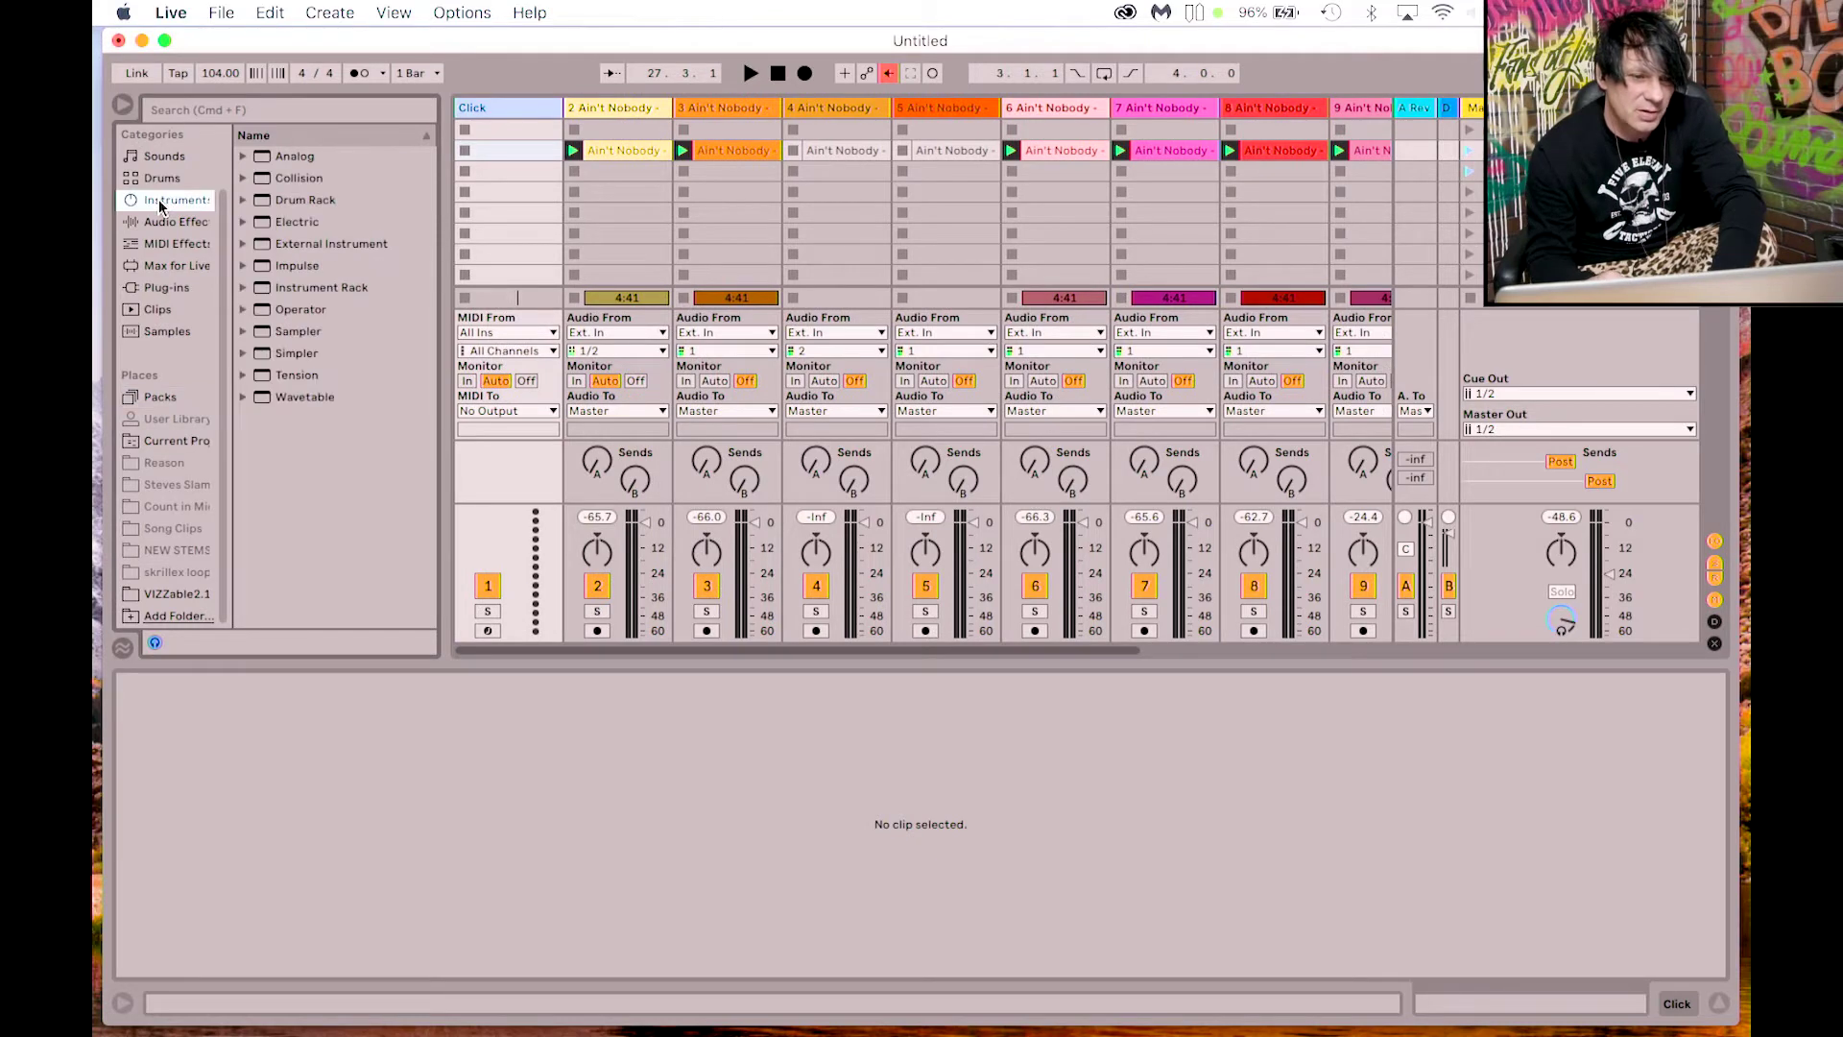
pyautogui.click(264, 203)
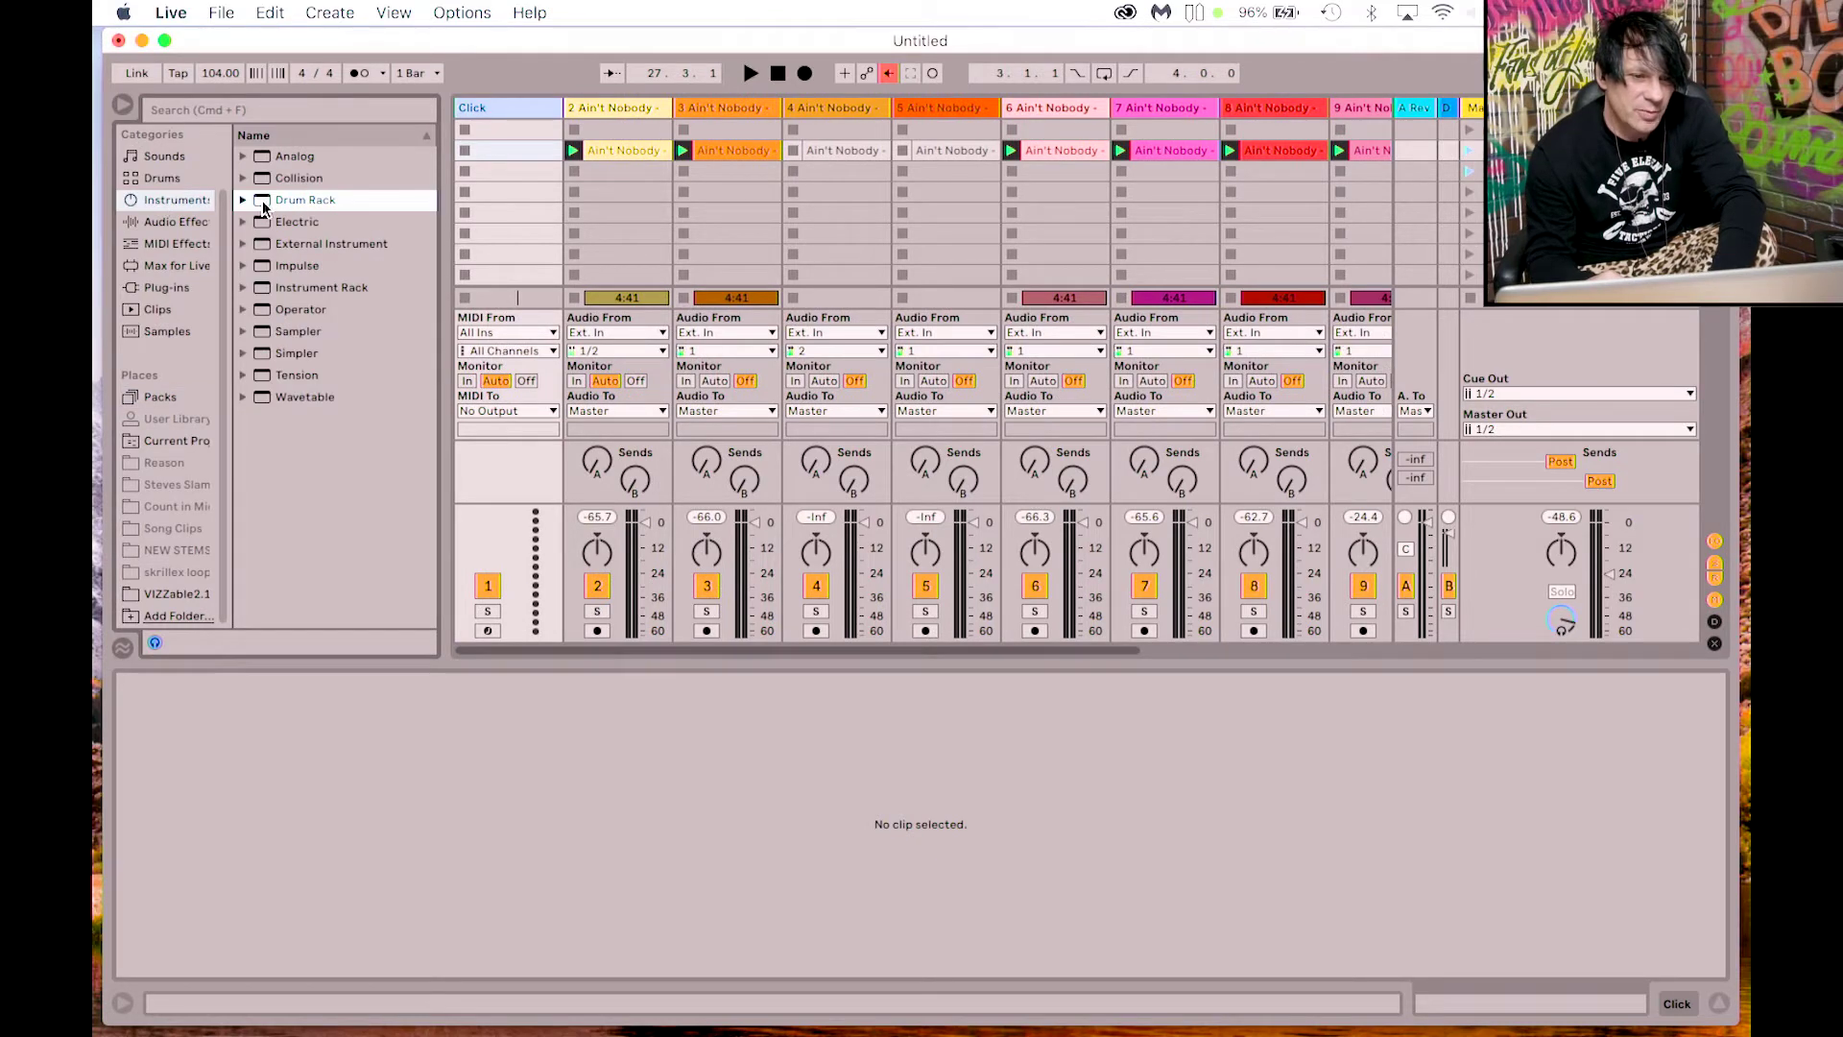
pyautogui.moveTo(262, 199); pyautogui.dragTo(489, 114)
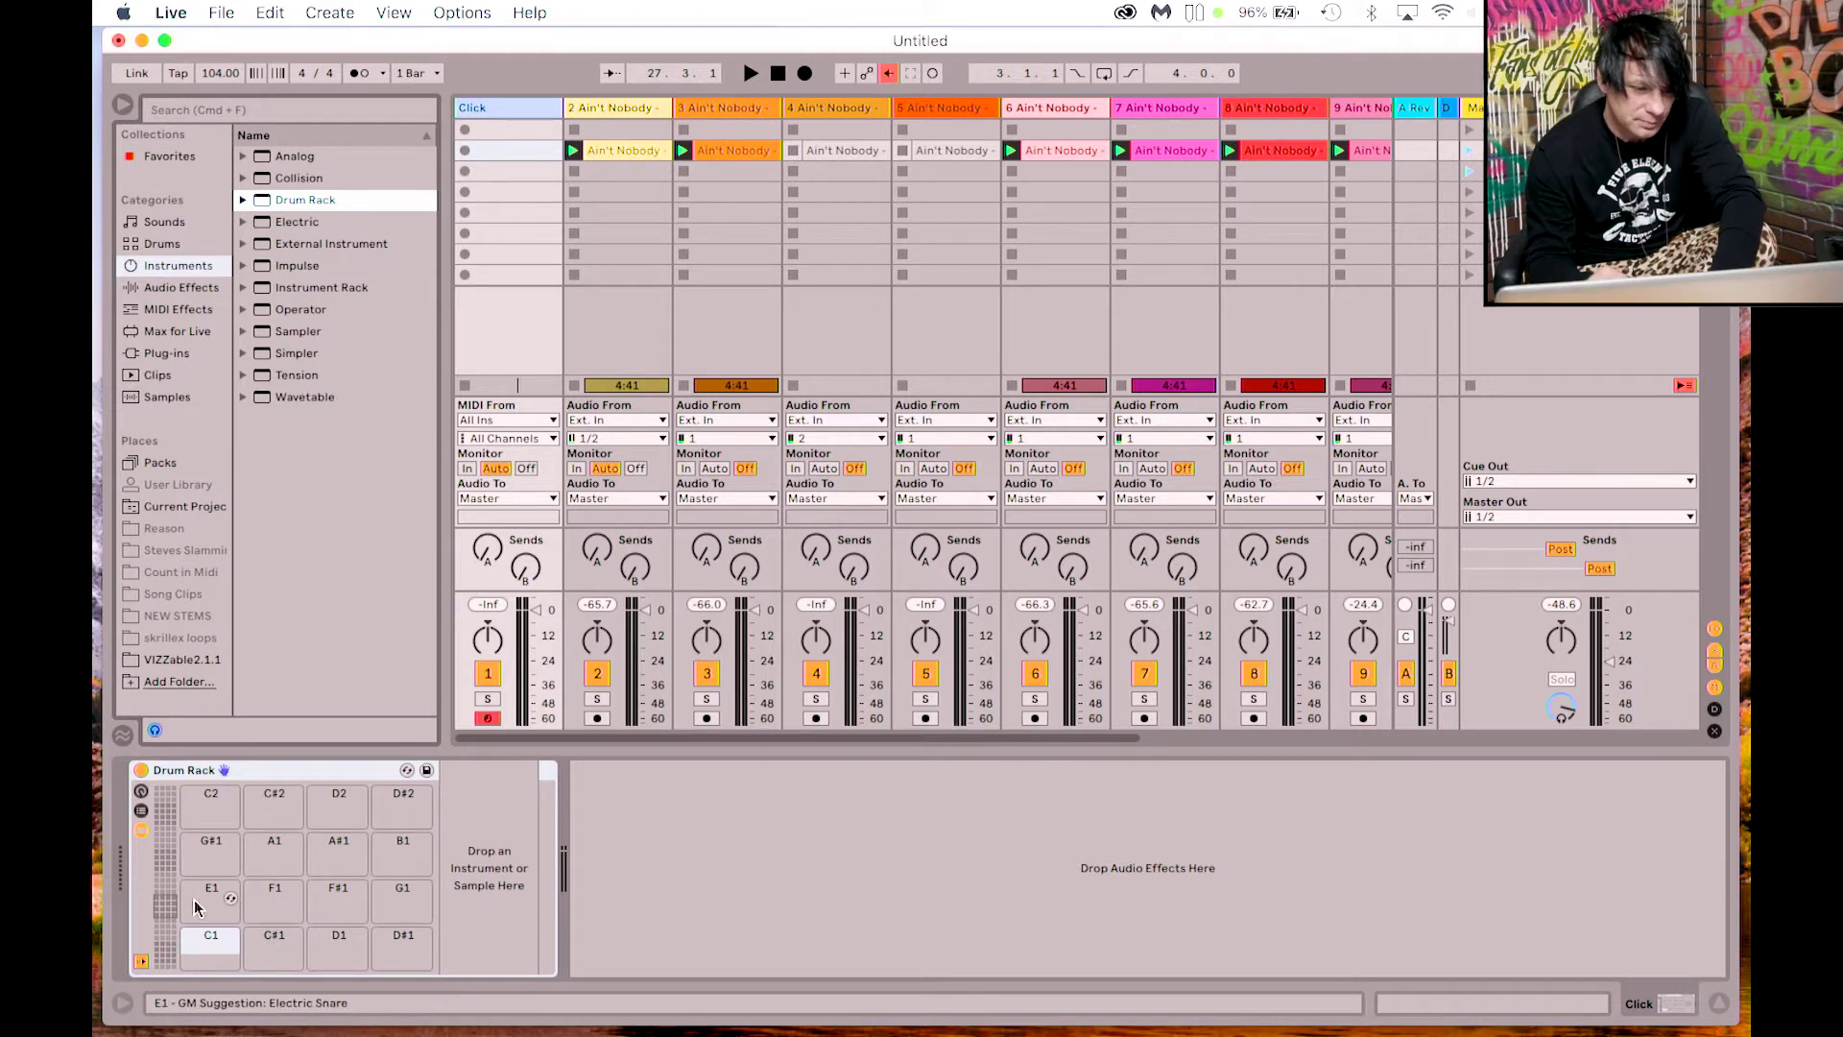
# Step: Alternate the selection between the C1 and C#1 pads of the Drum Rack to point out the two click-sound slots
pyautogui.click(203, 953)
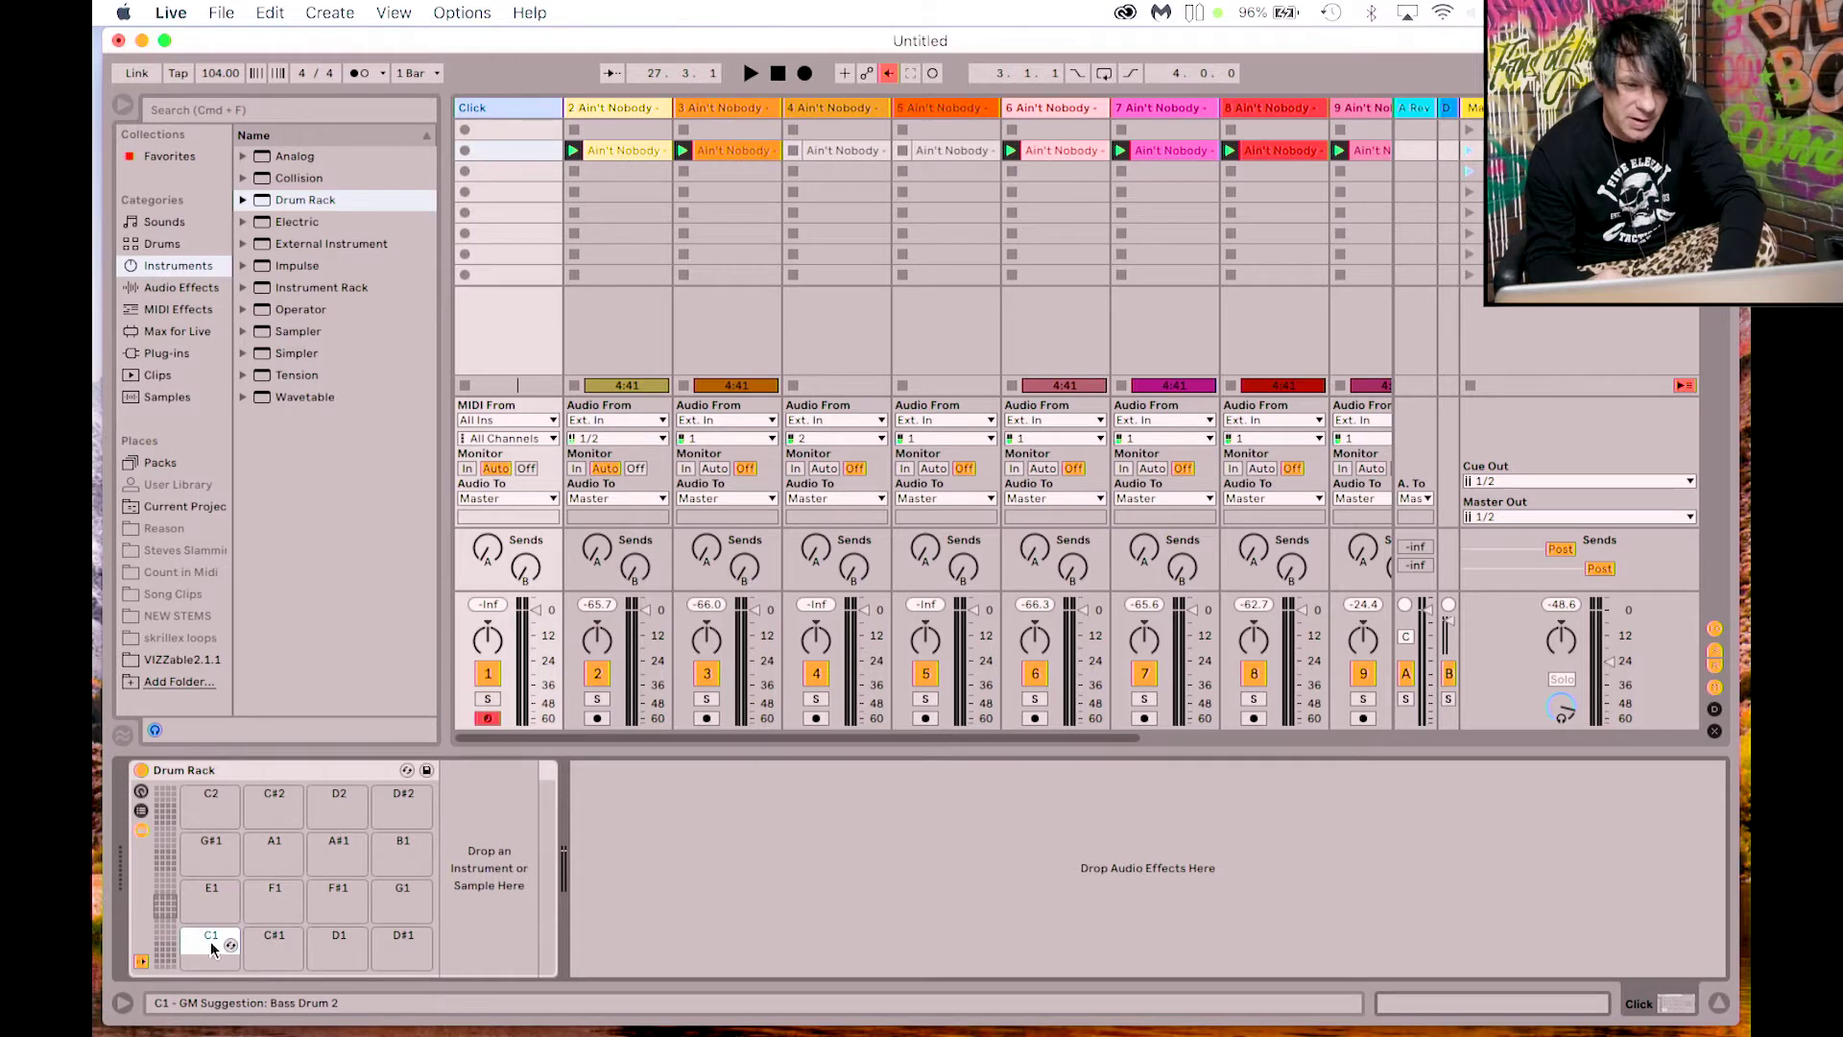
pyautogui.press('Right')
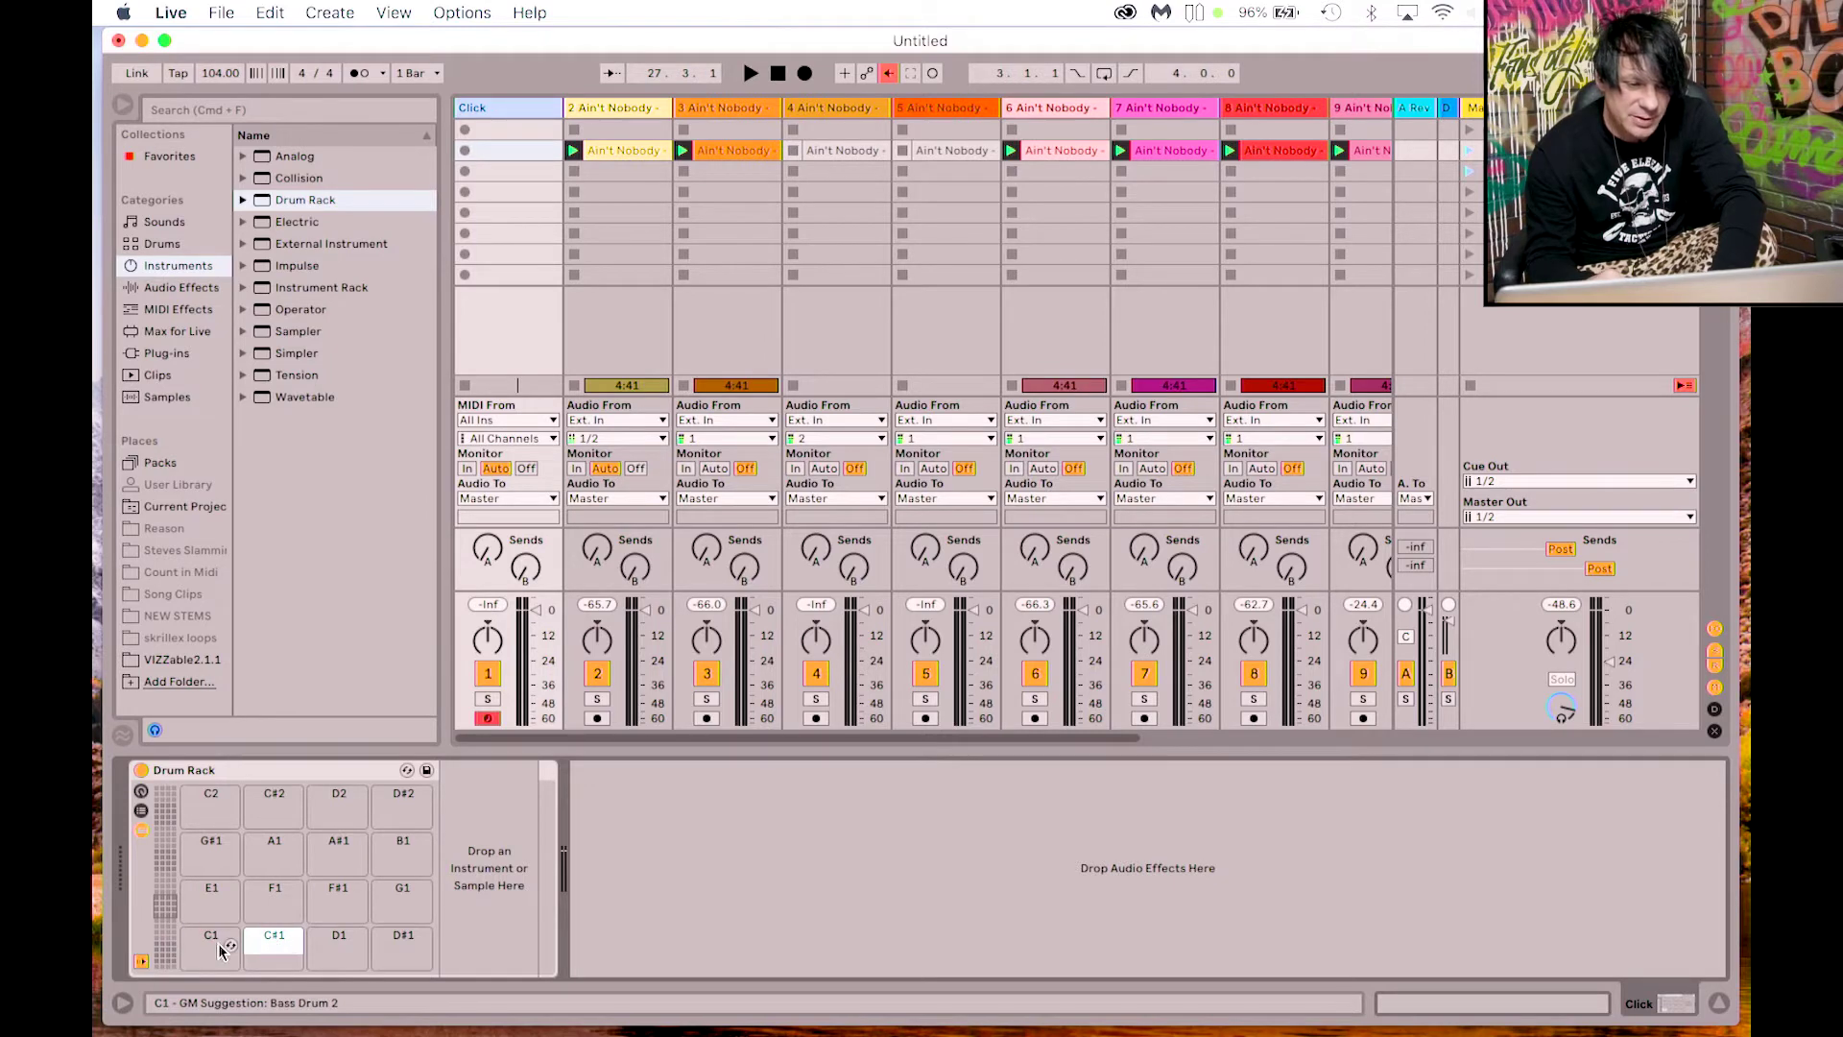
pyautogui.press('Left')
pyautogui.press('Right')
pyautogui.press('Left')
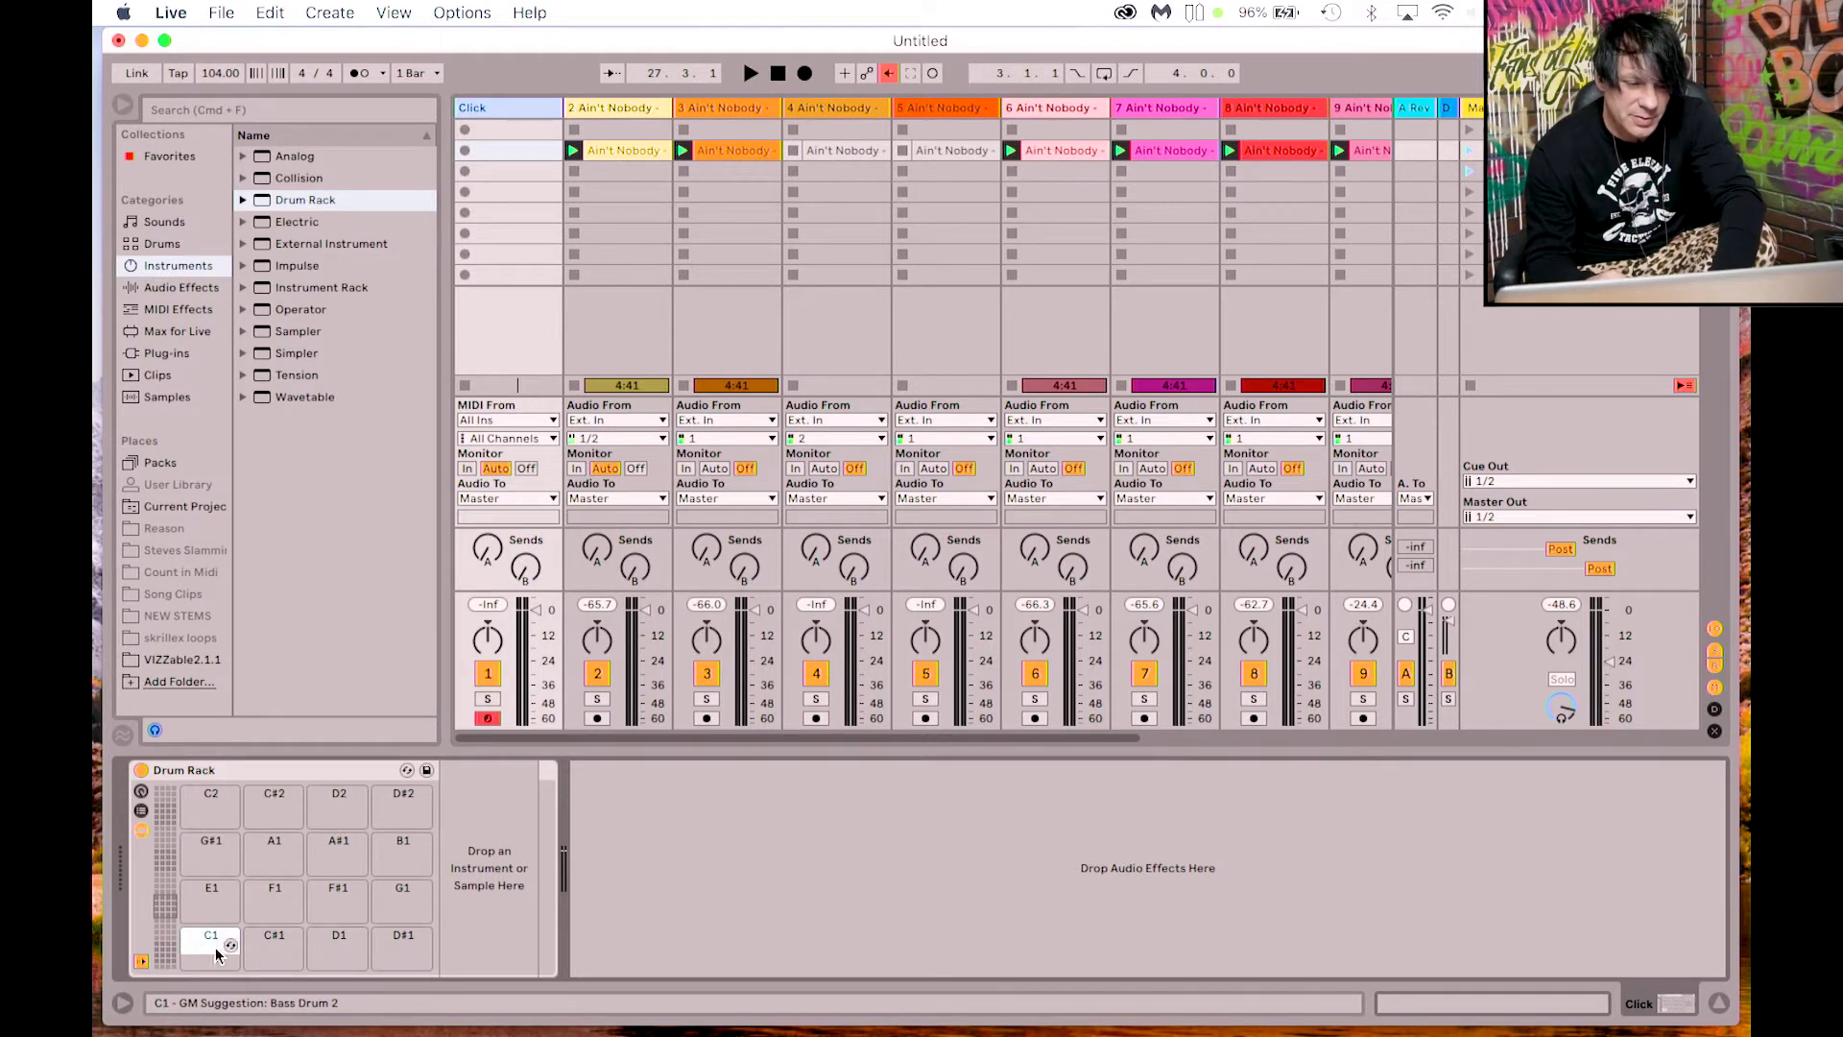
pyautogui.click(274, 950)
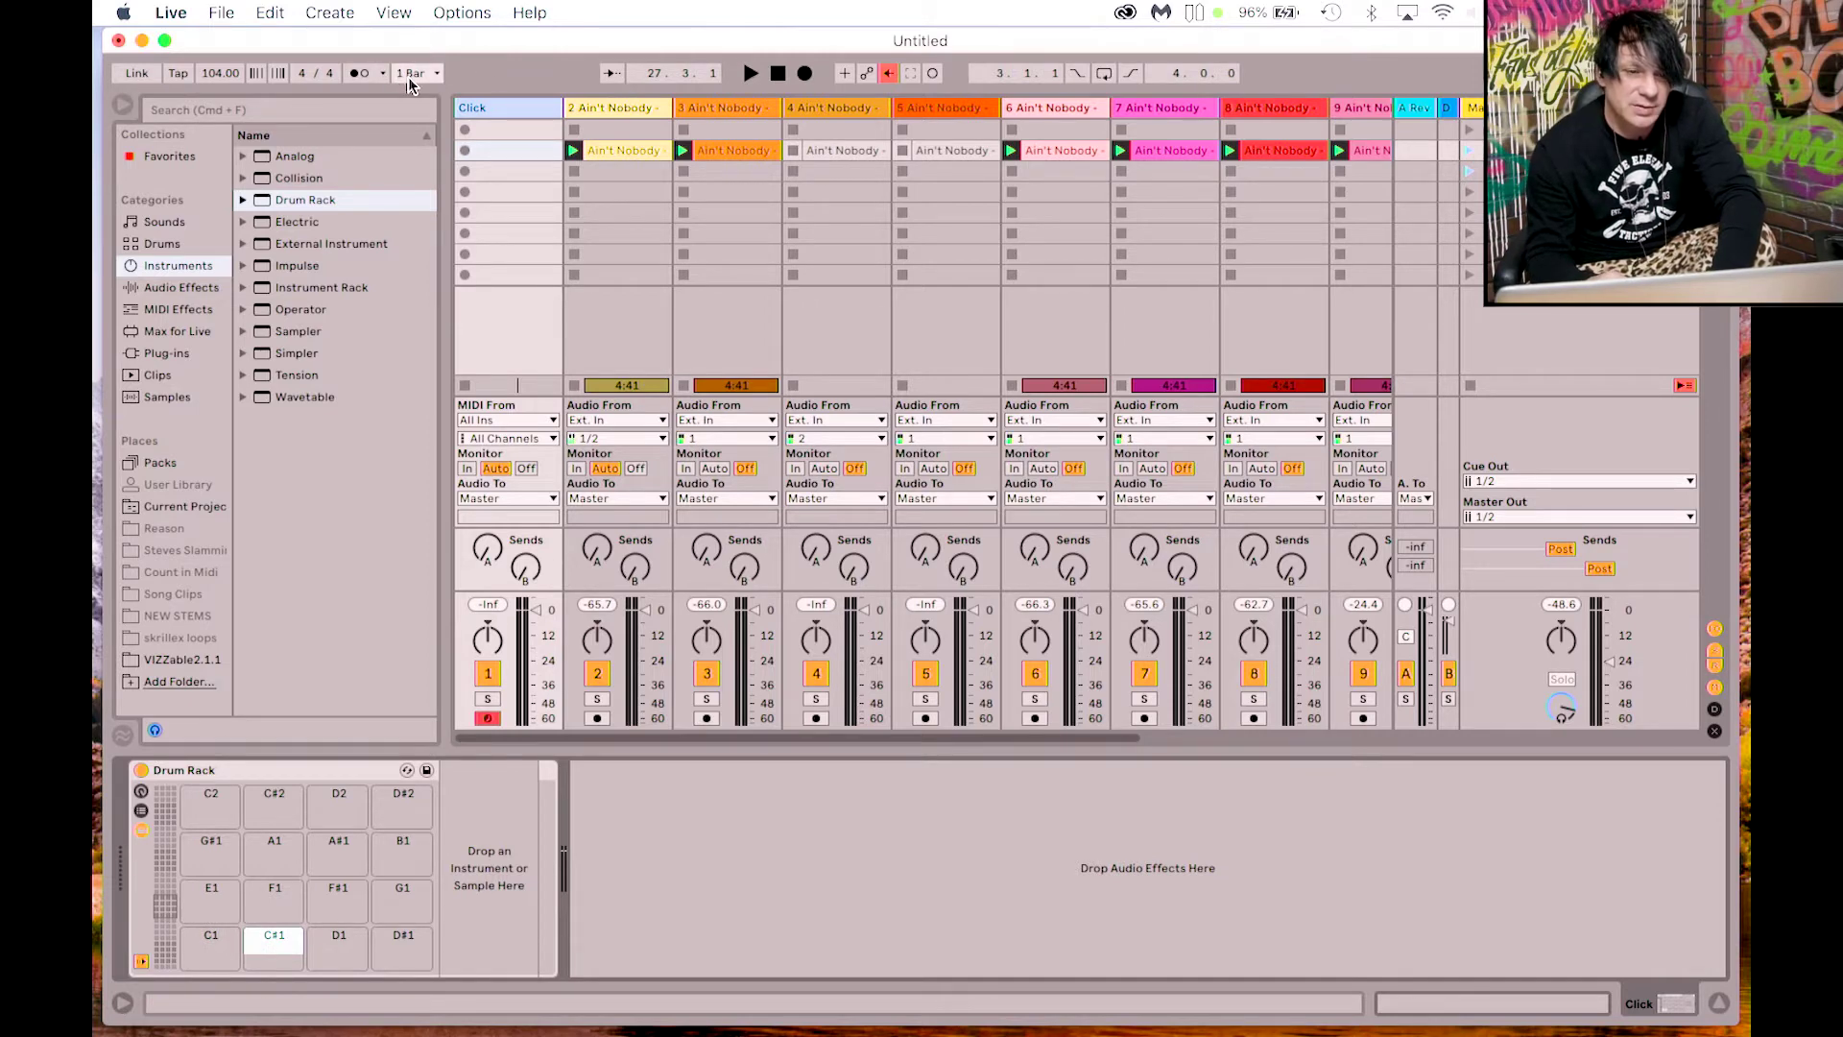
# Step: Switch on the metronome and briefly play the song 104bpm scene to hear its click
pyautogui.click(360, 72)
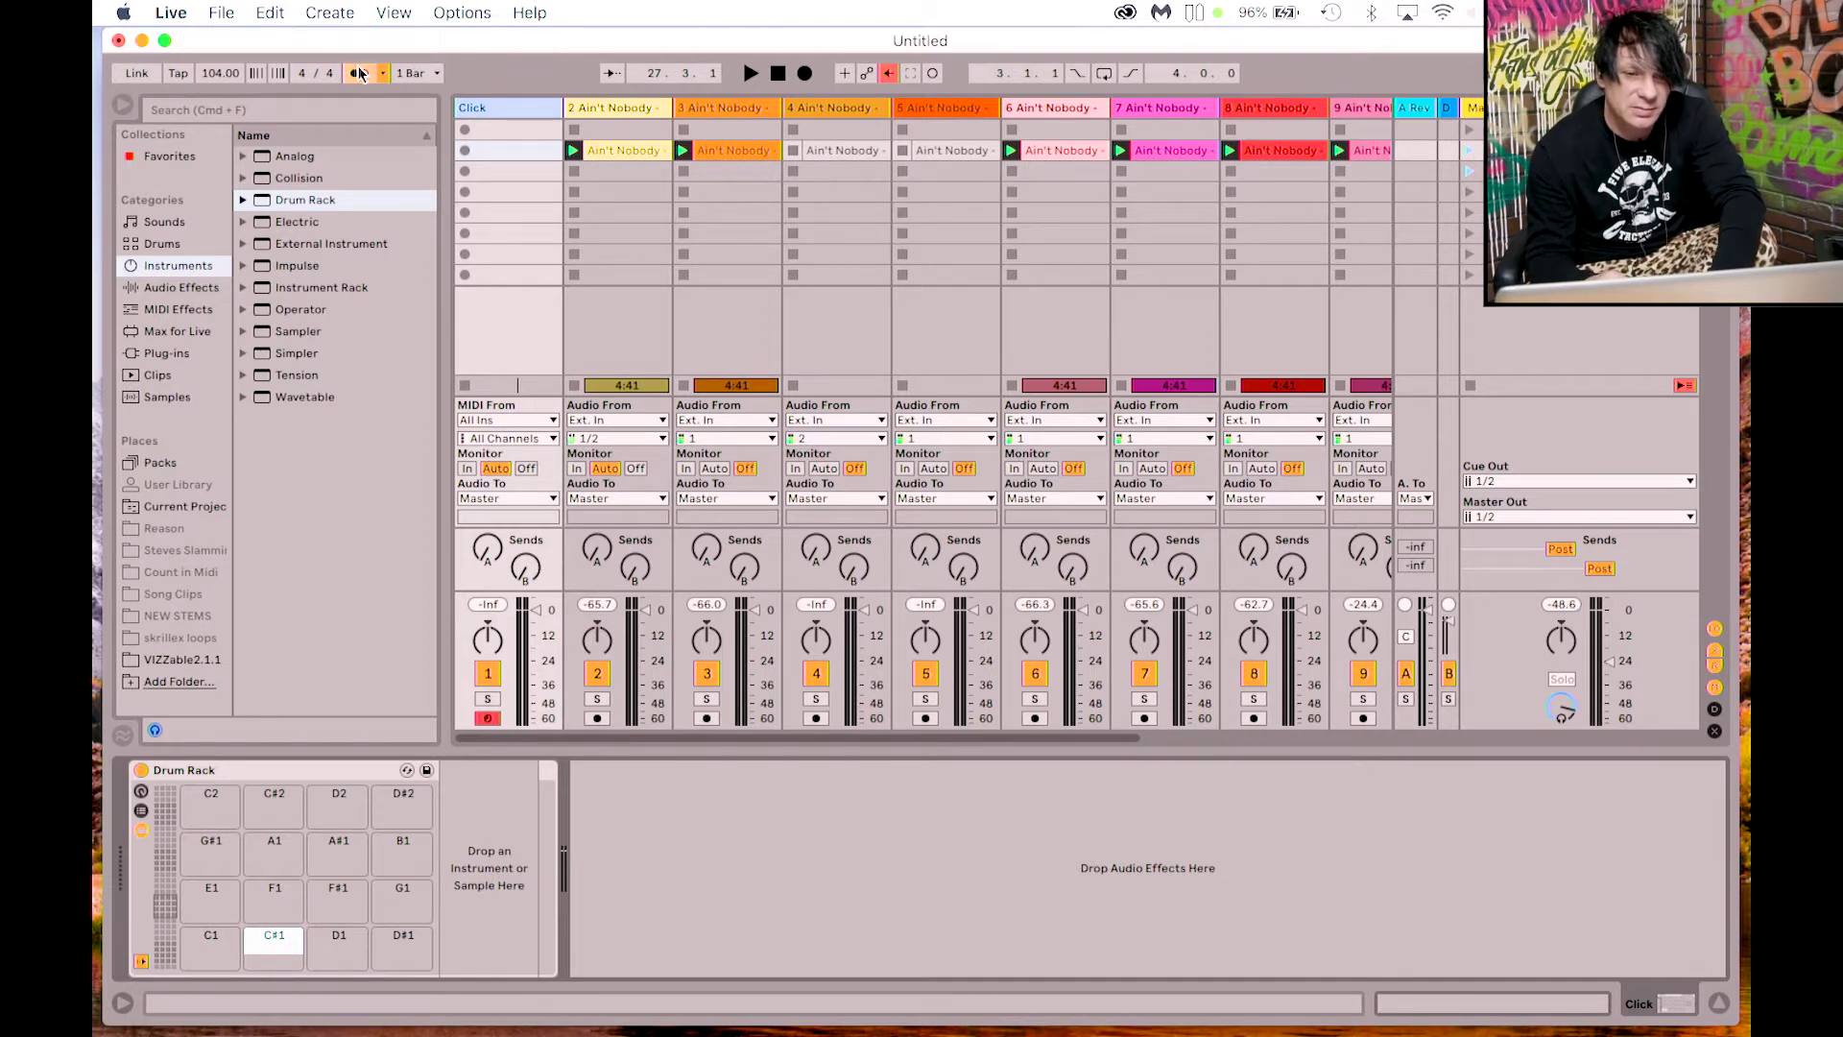
pyautogui.click(1465, 149)
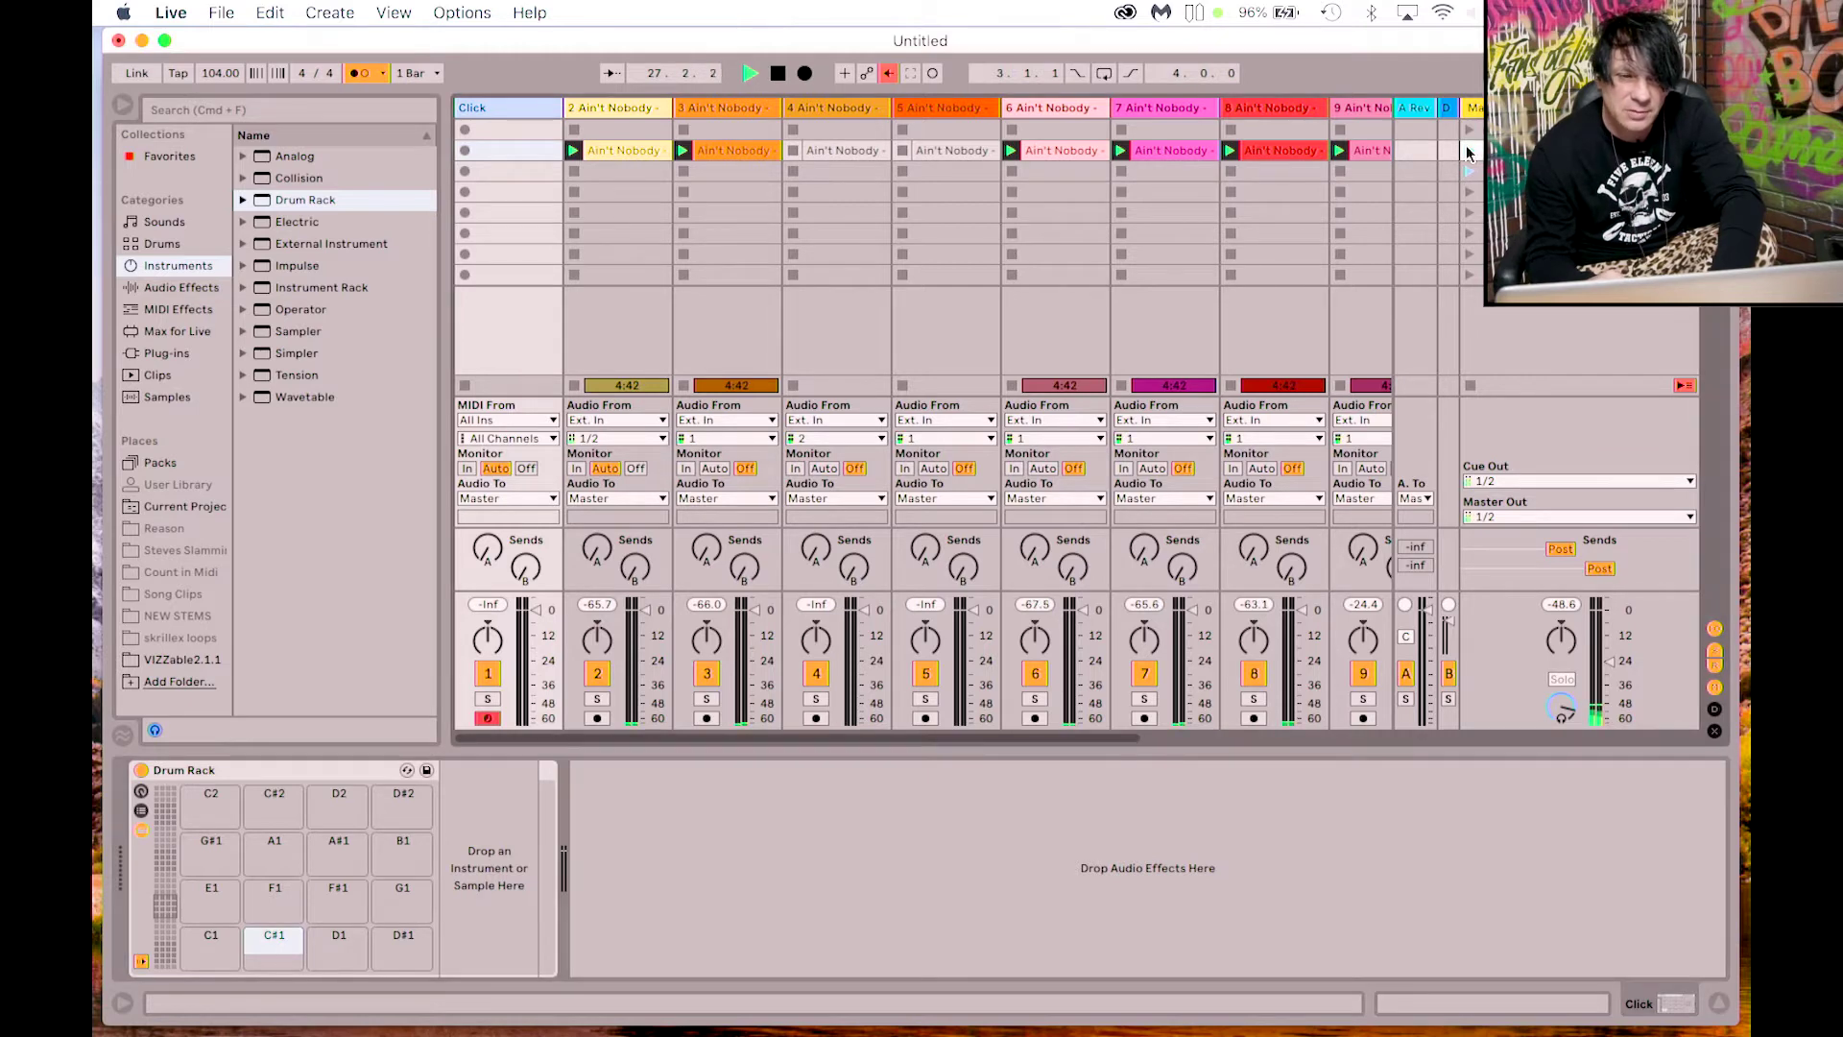
pyautogui.press('space')
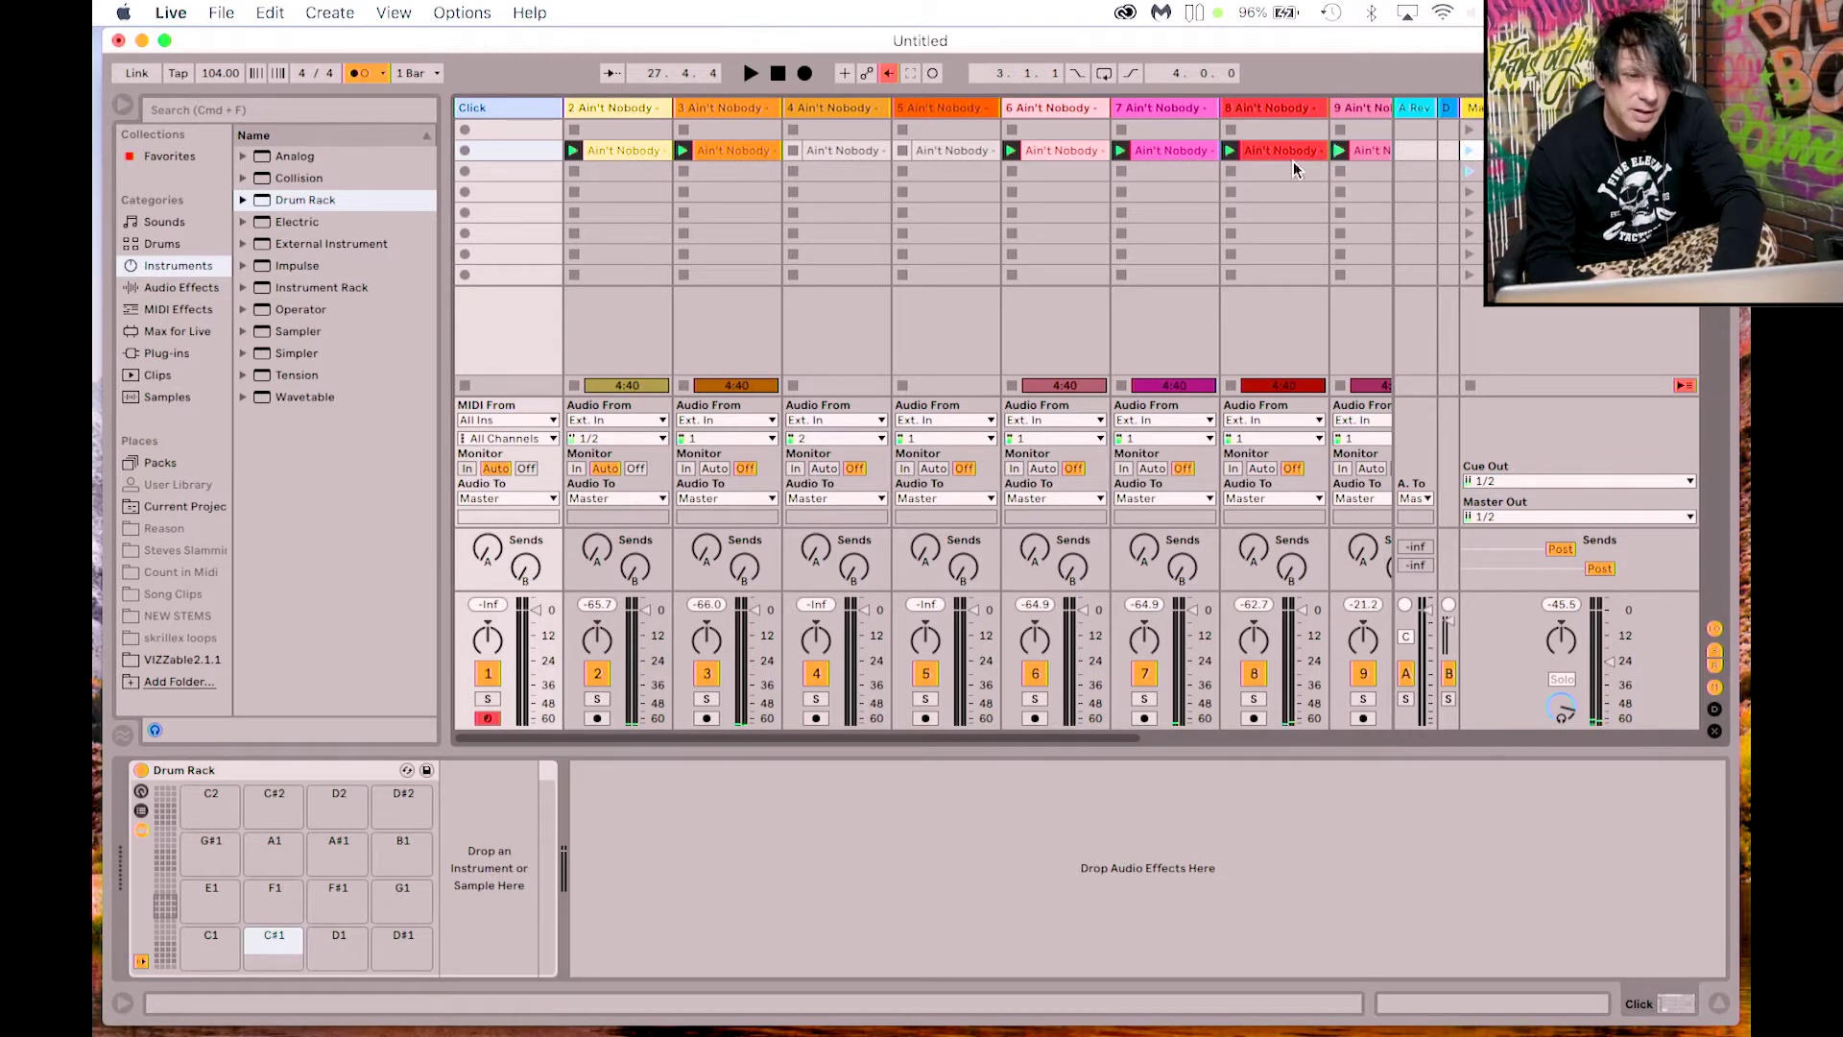
# Step: Switch to Finder, show the package contents of Ableton Live 10 Suite from Applications, and close that window to return to the open Samples folder
pyautogui.moveTo(580, 1031)
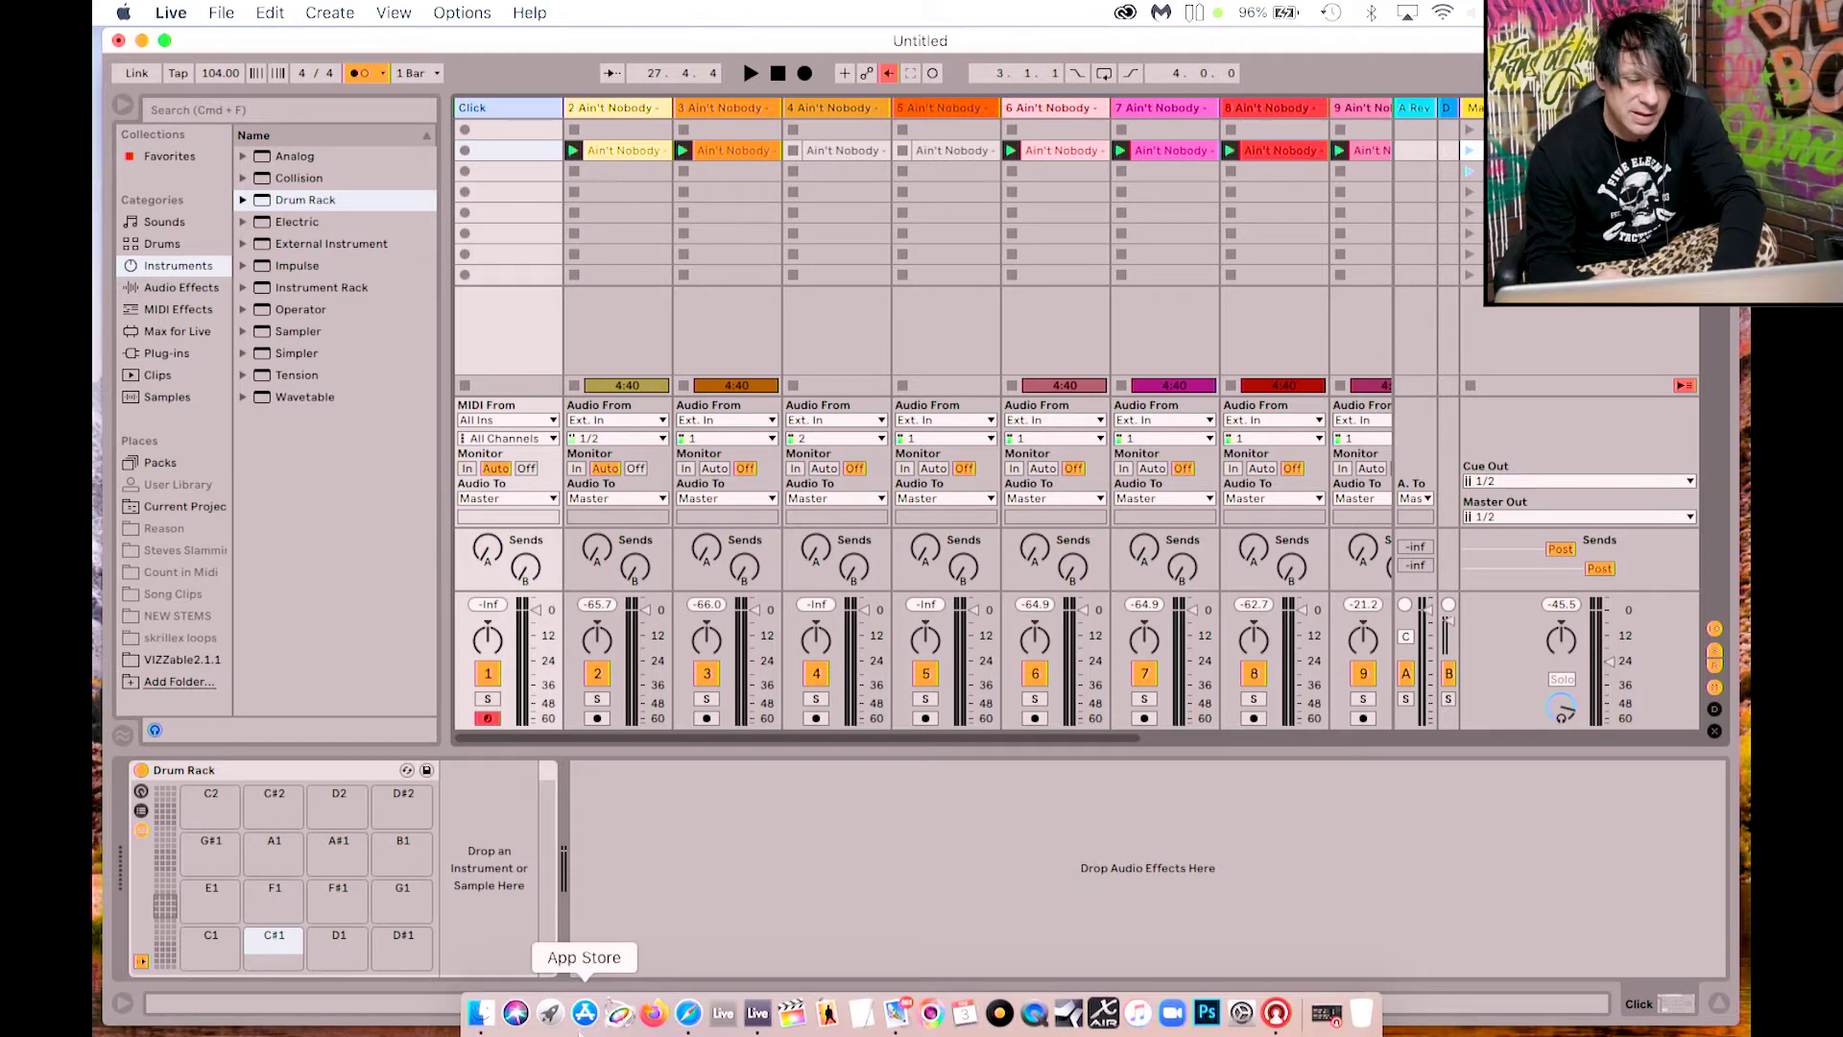
pyautogui.click(481, 1011)
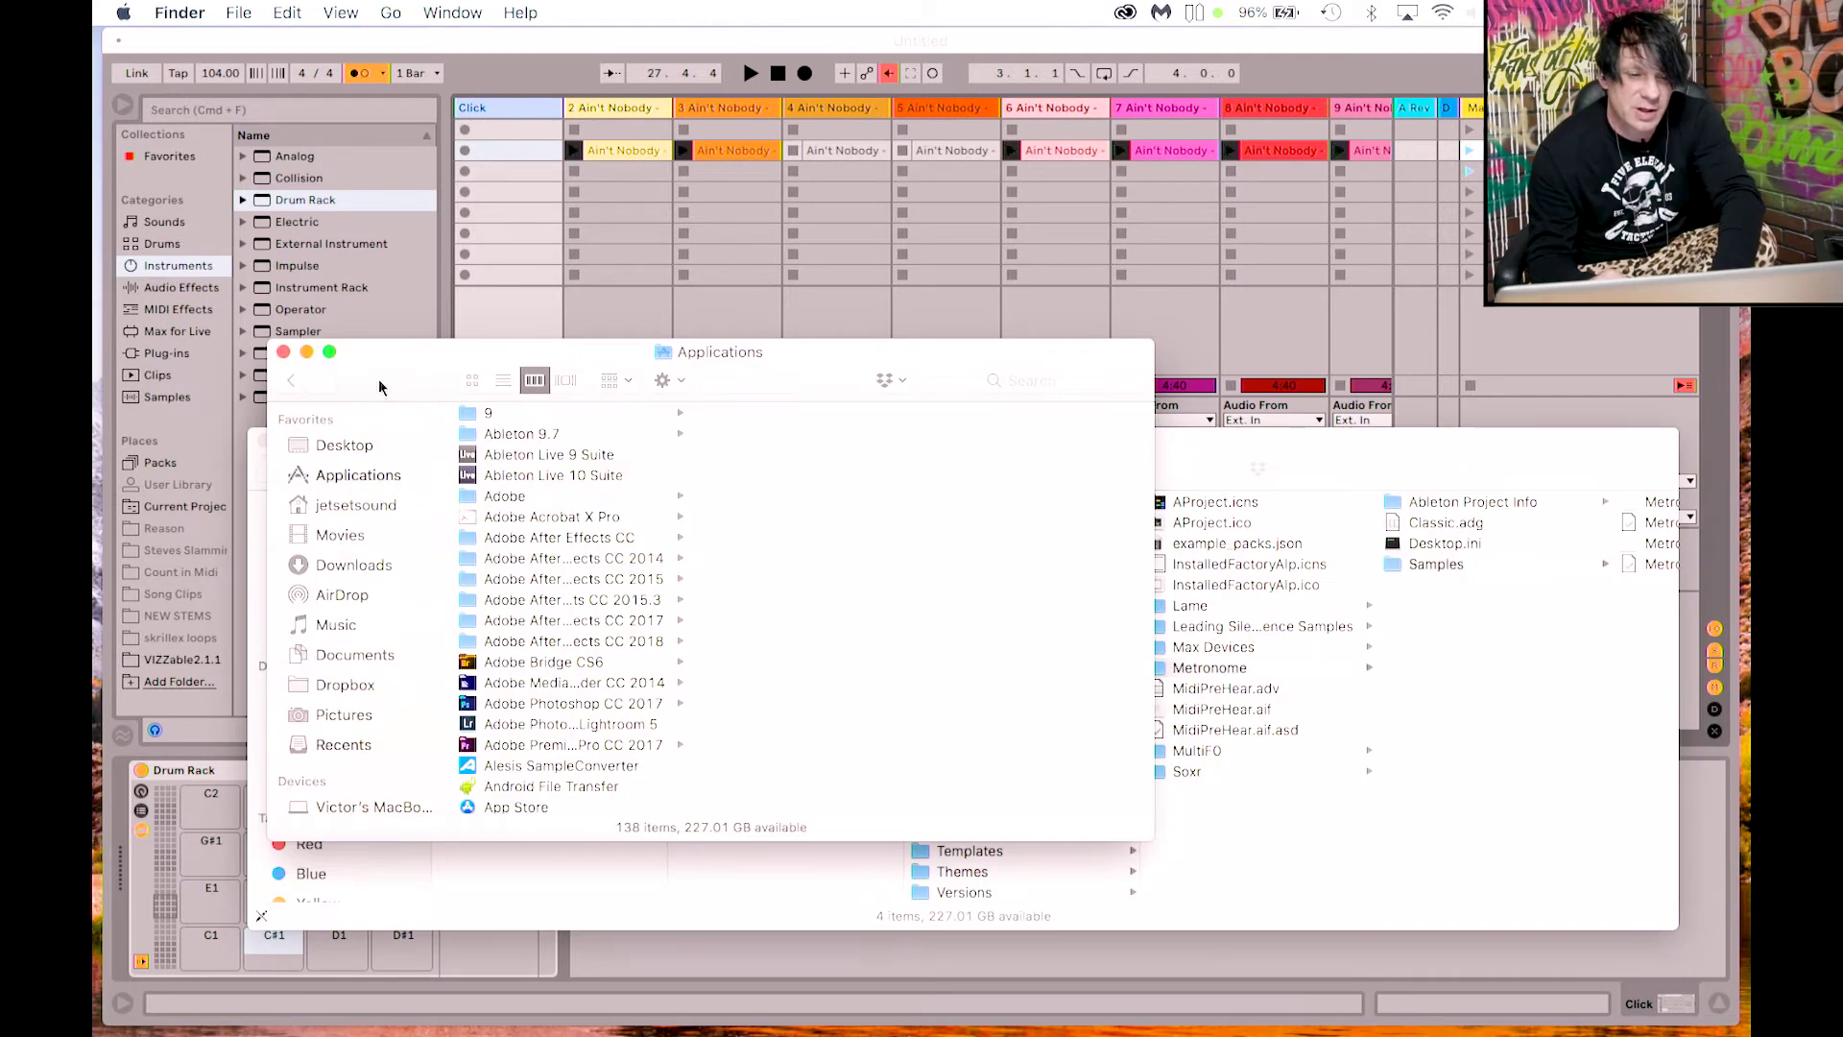
pyautogui.click(472, 475)
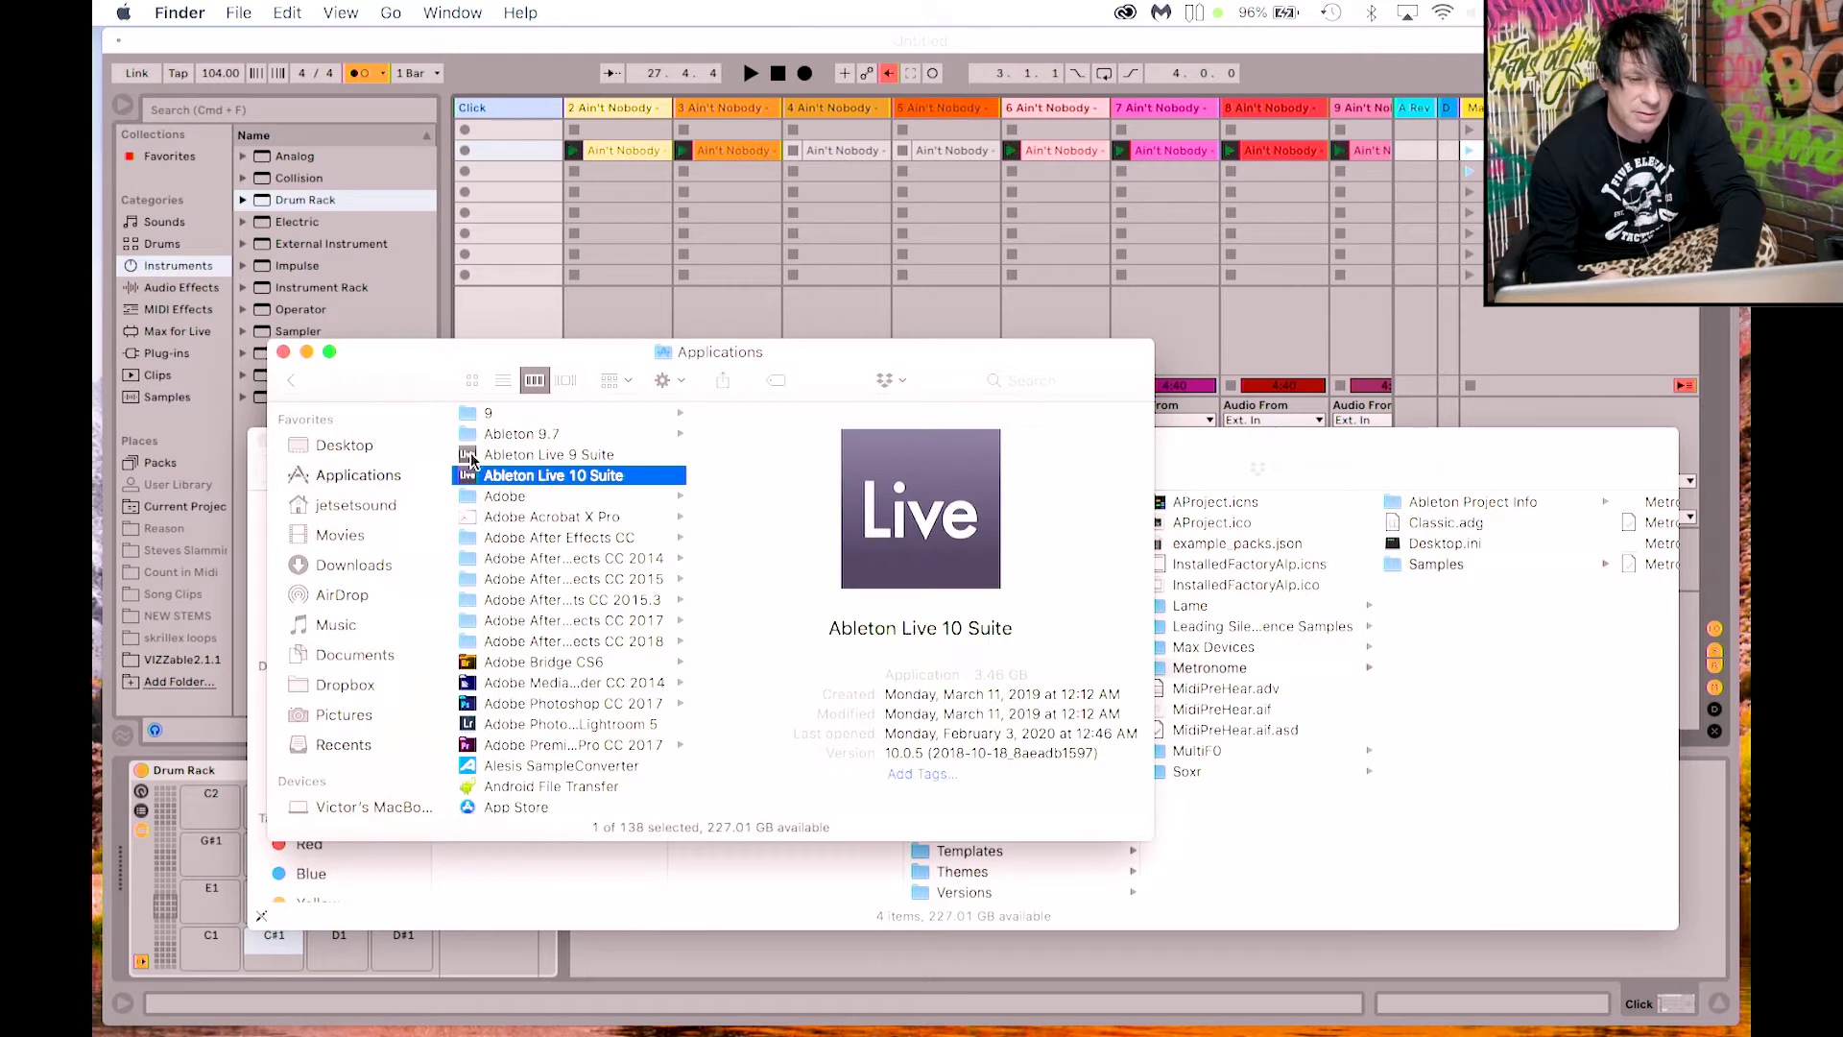
pyautogui.click(470, 456)
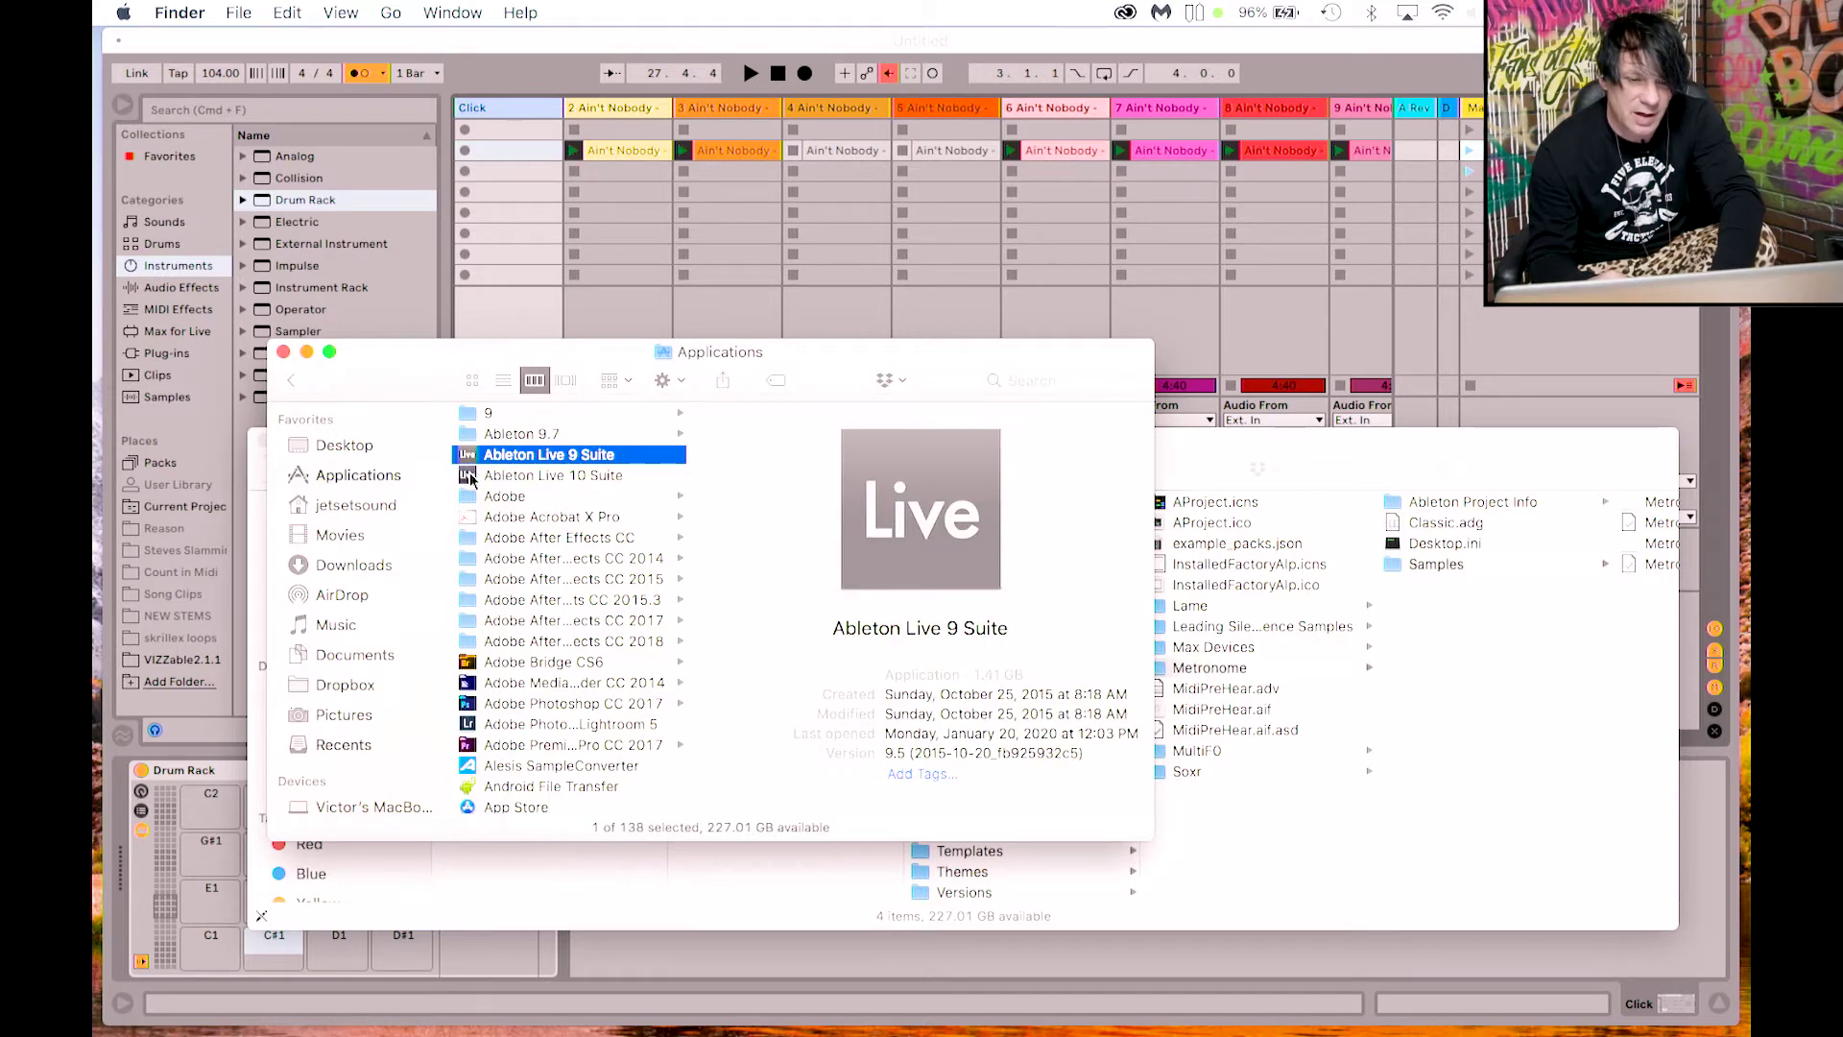
pyautogui.click(470, 477)
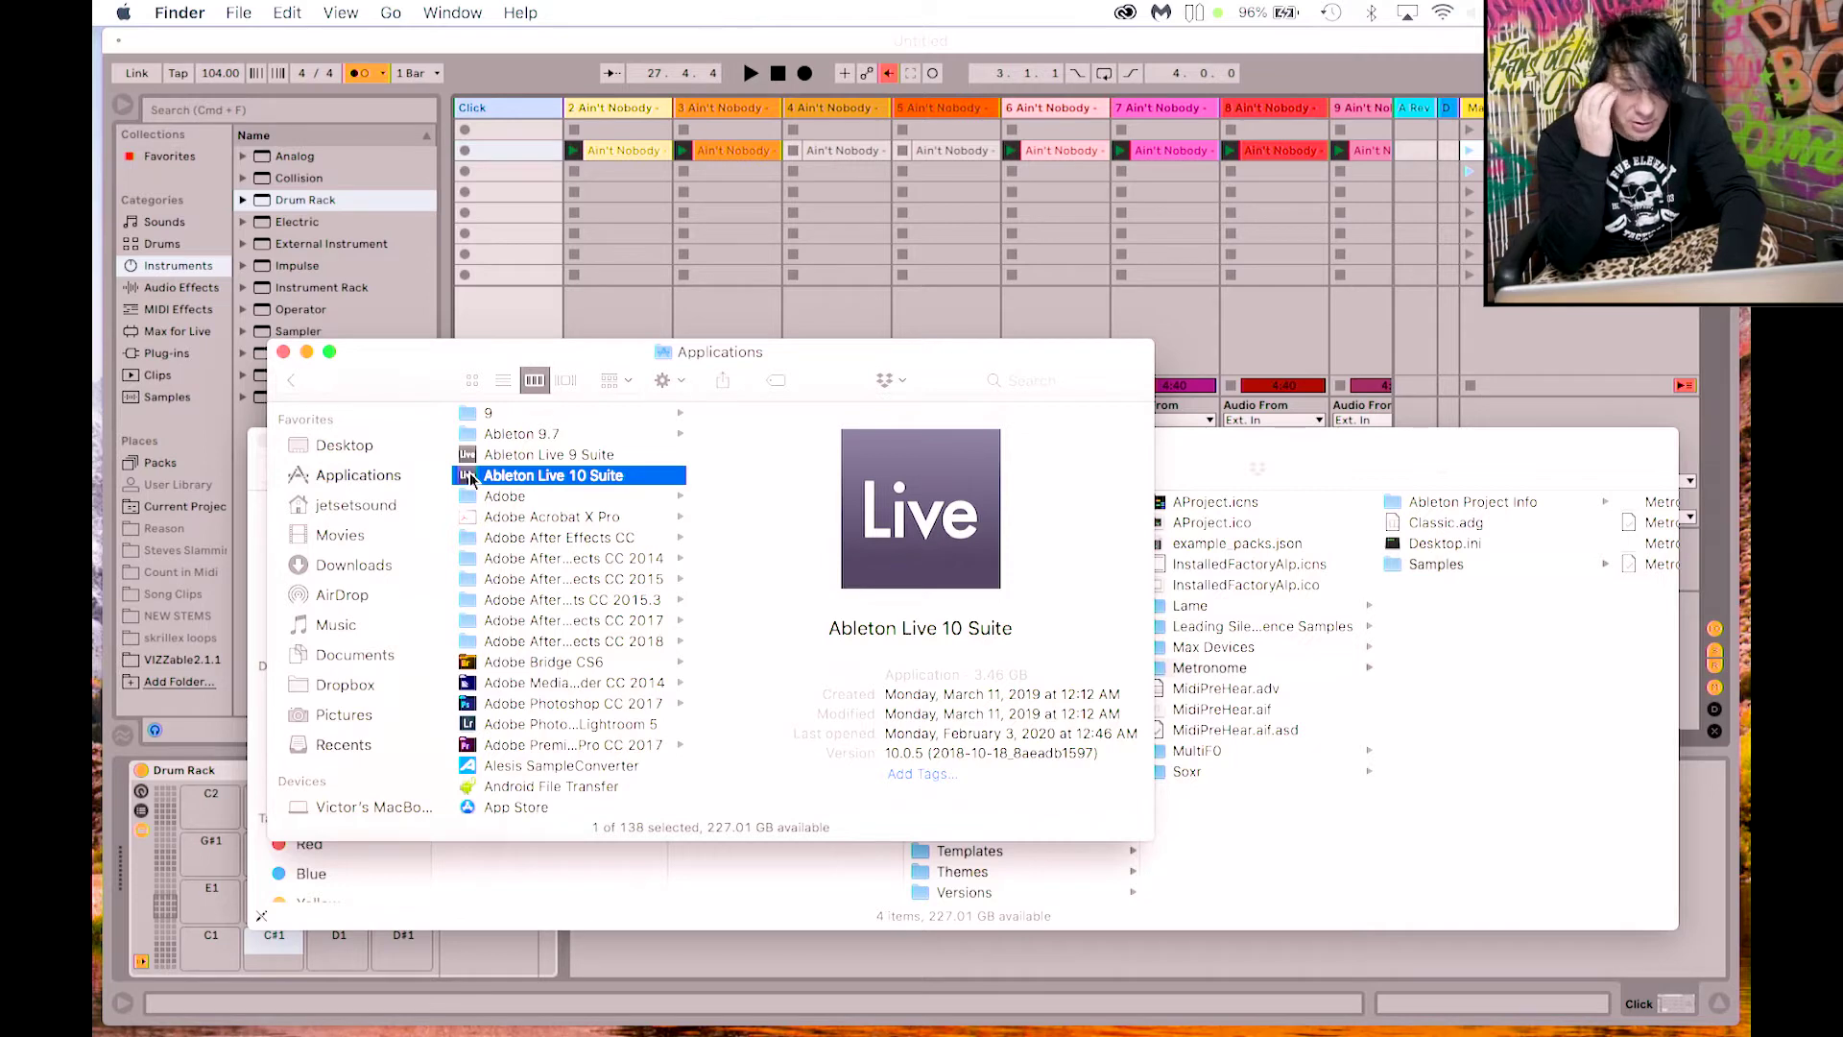
pyautogui.scroll(1, 470, 477)
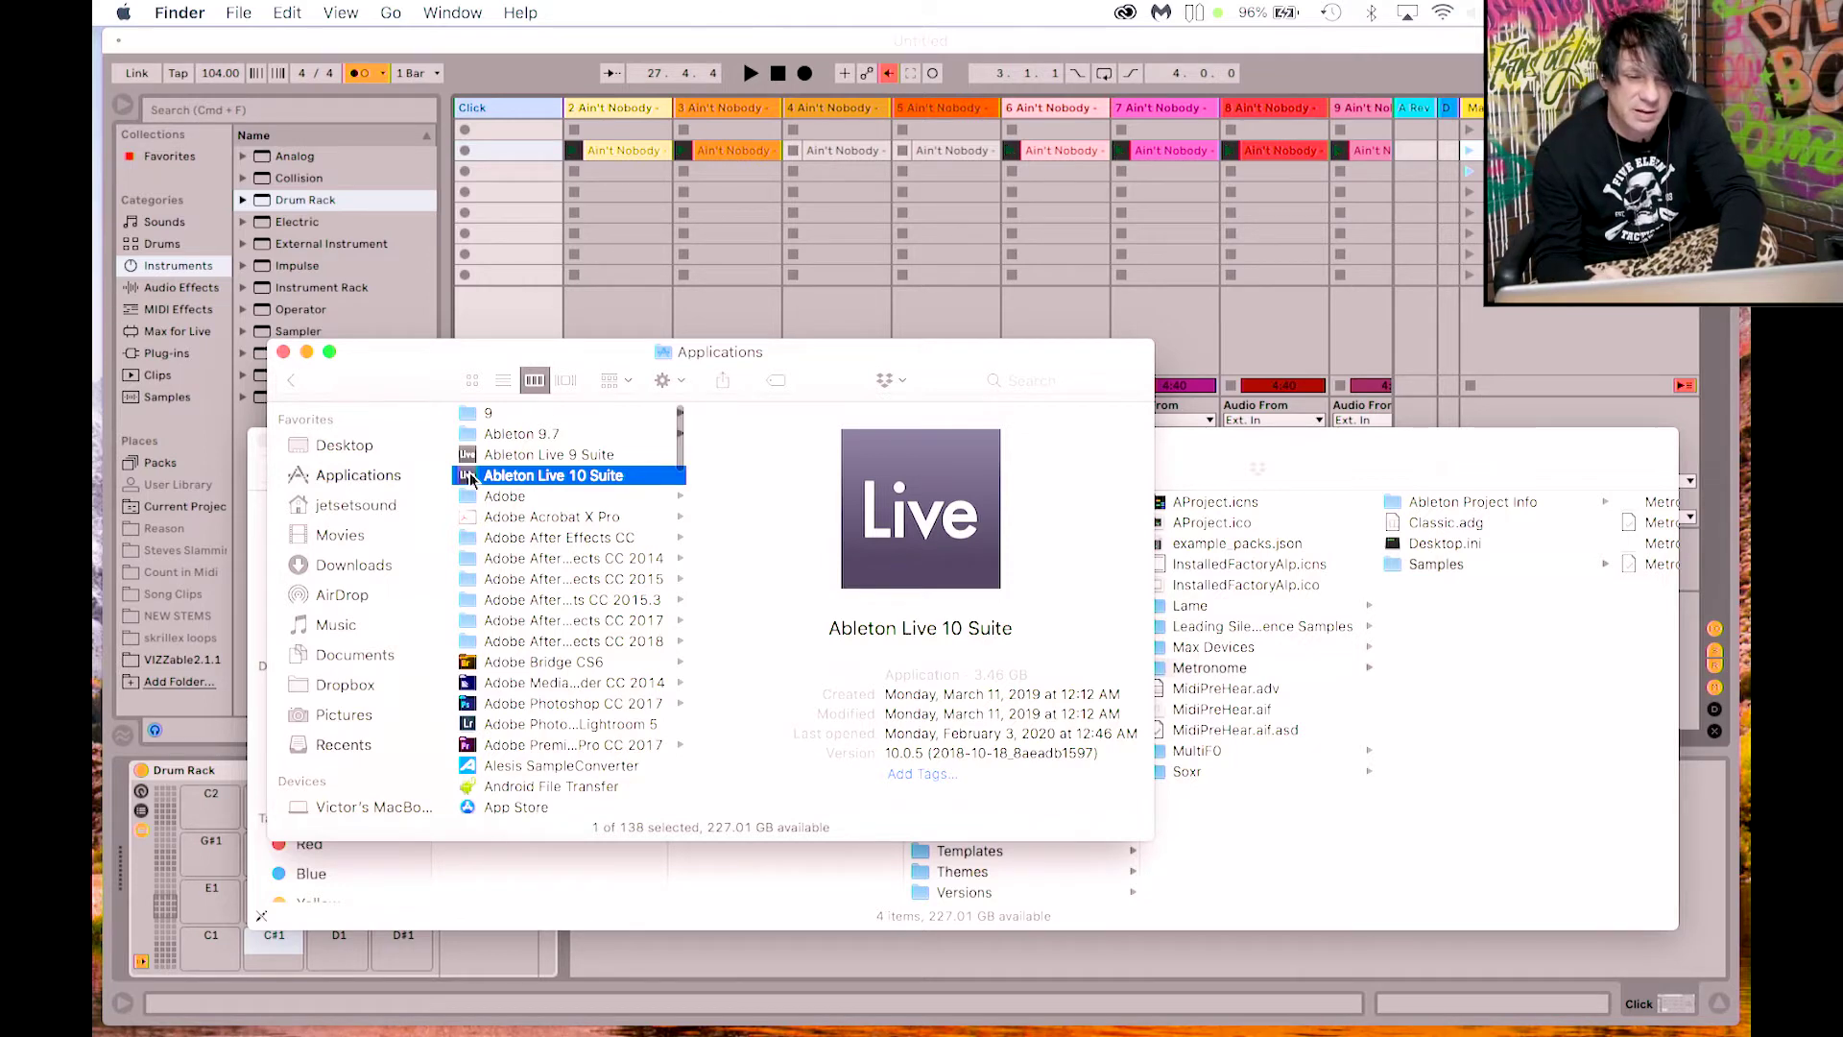
pyautogui.rightClick(470, 477)
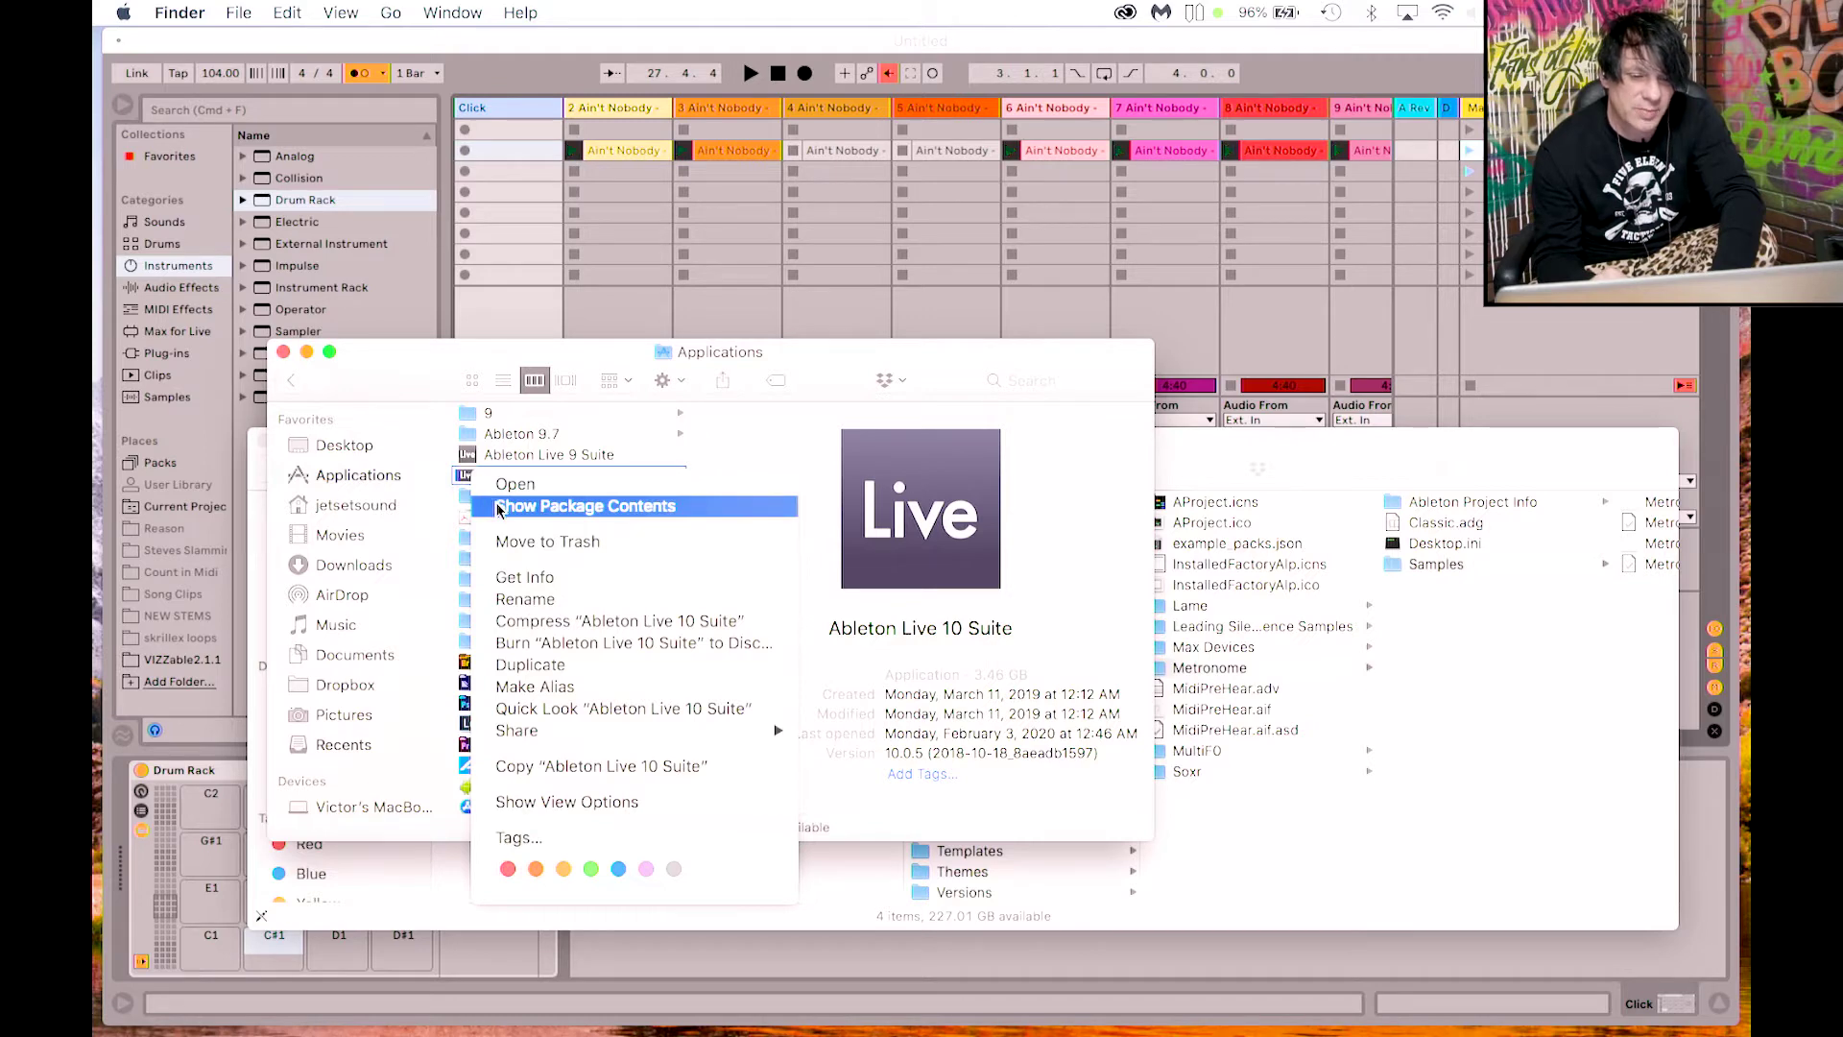
pyautogui.click(498, 509)
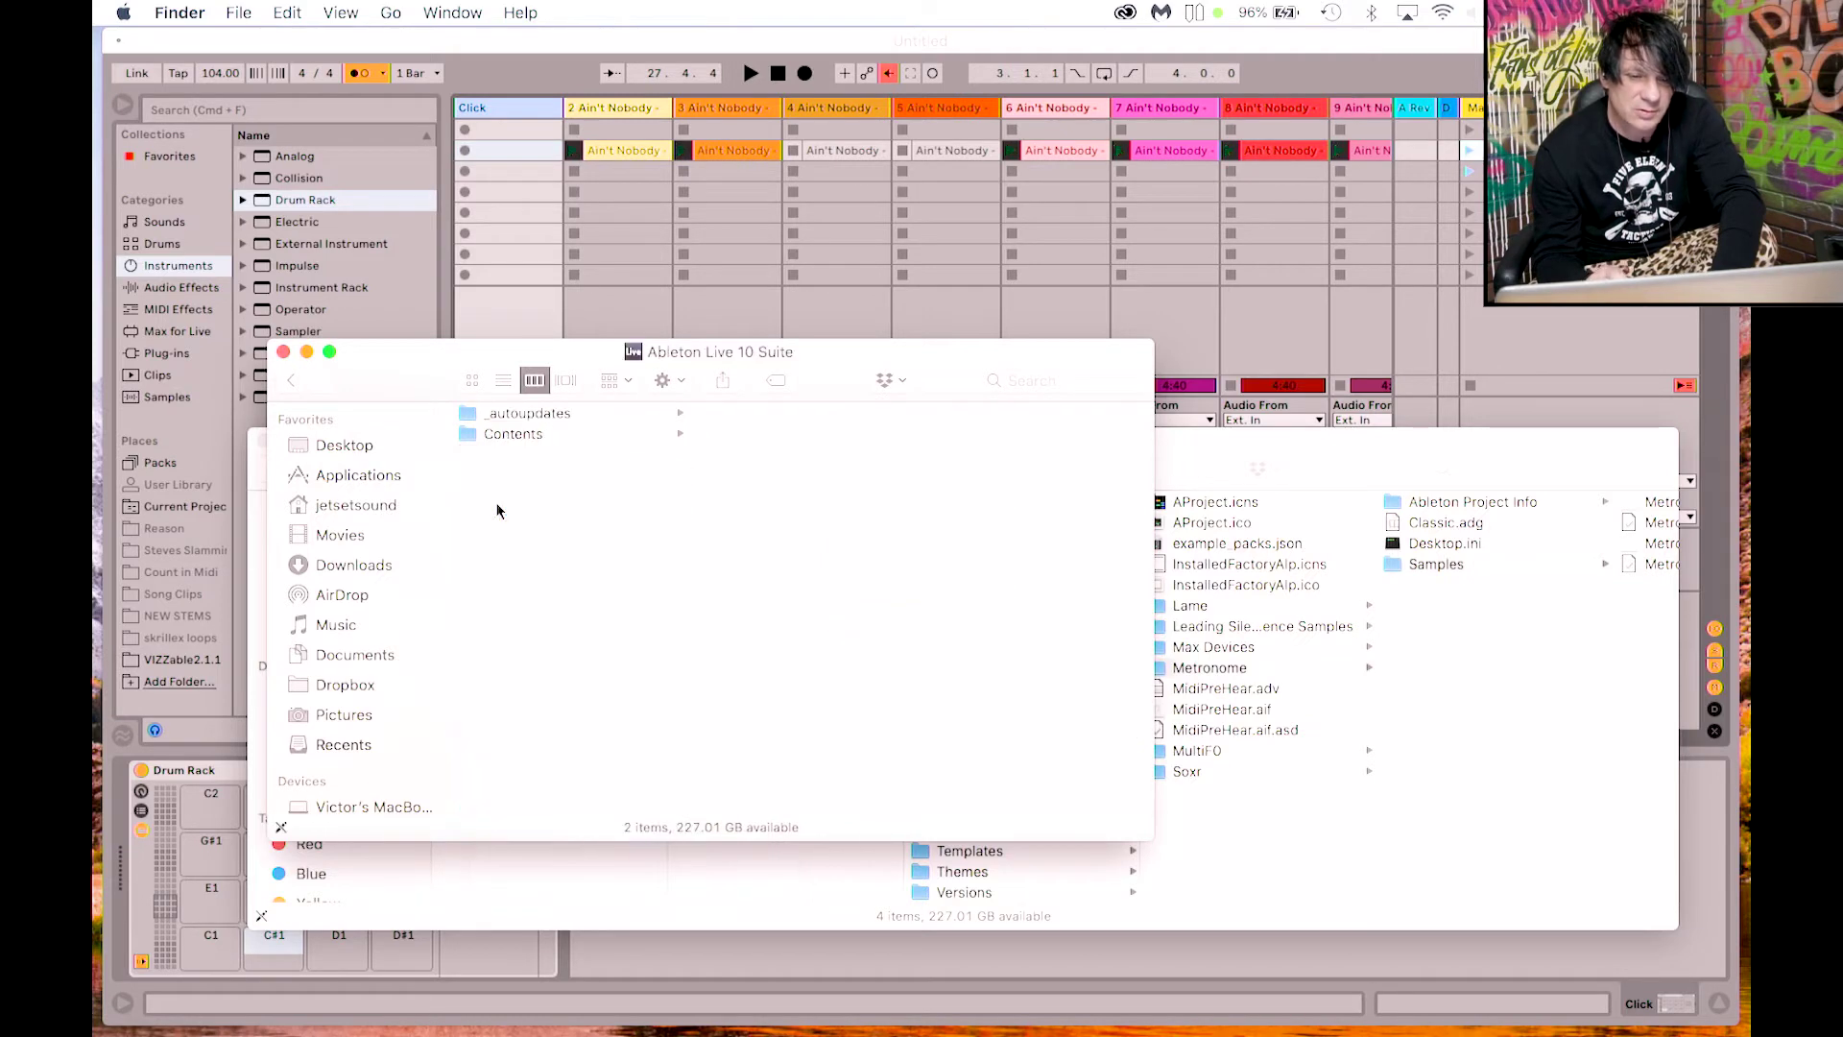
pyautogui.click(283, 353)
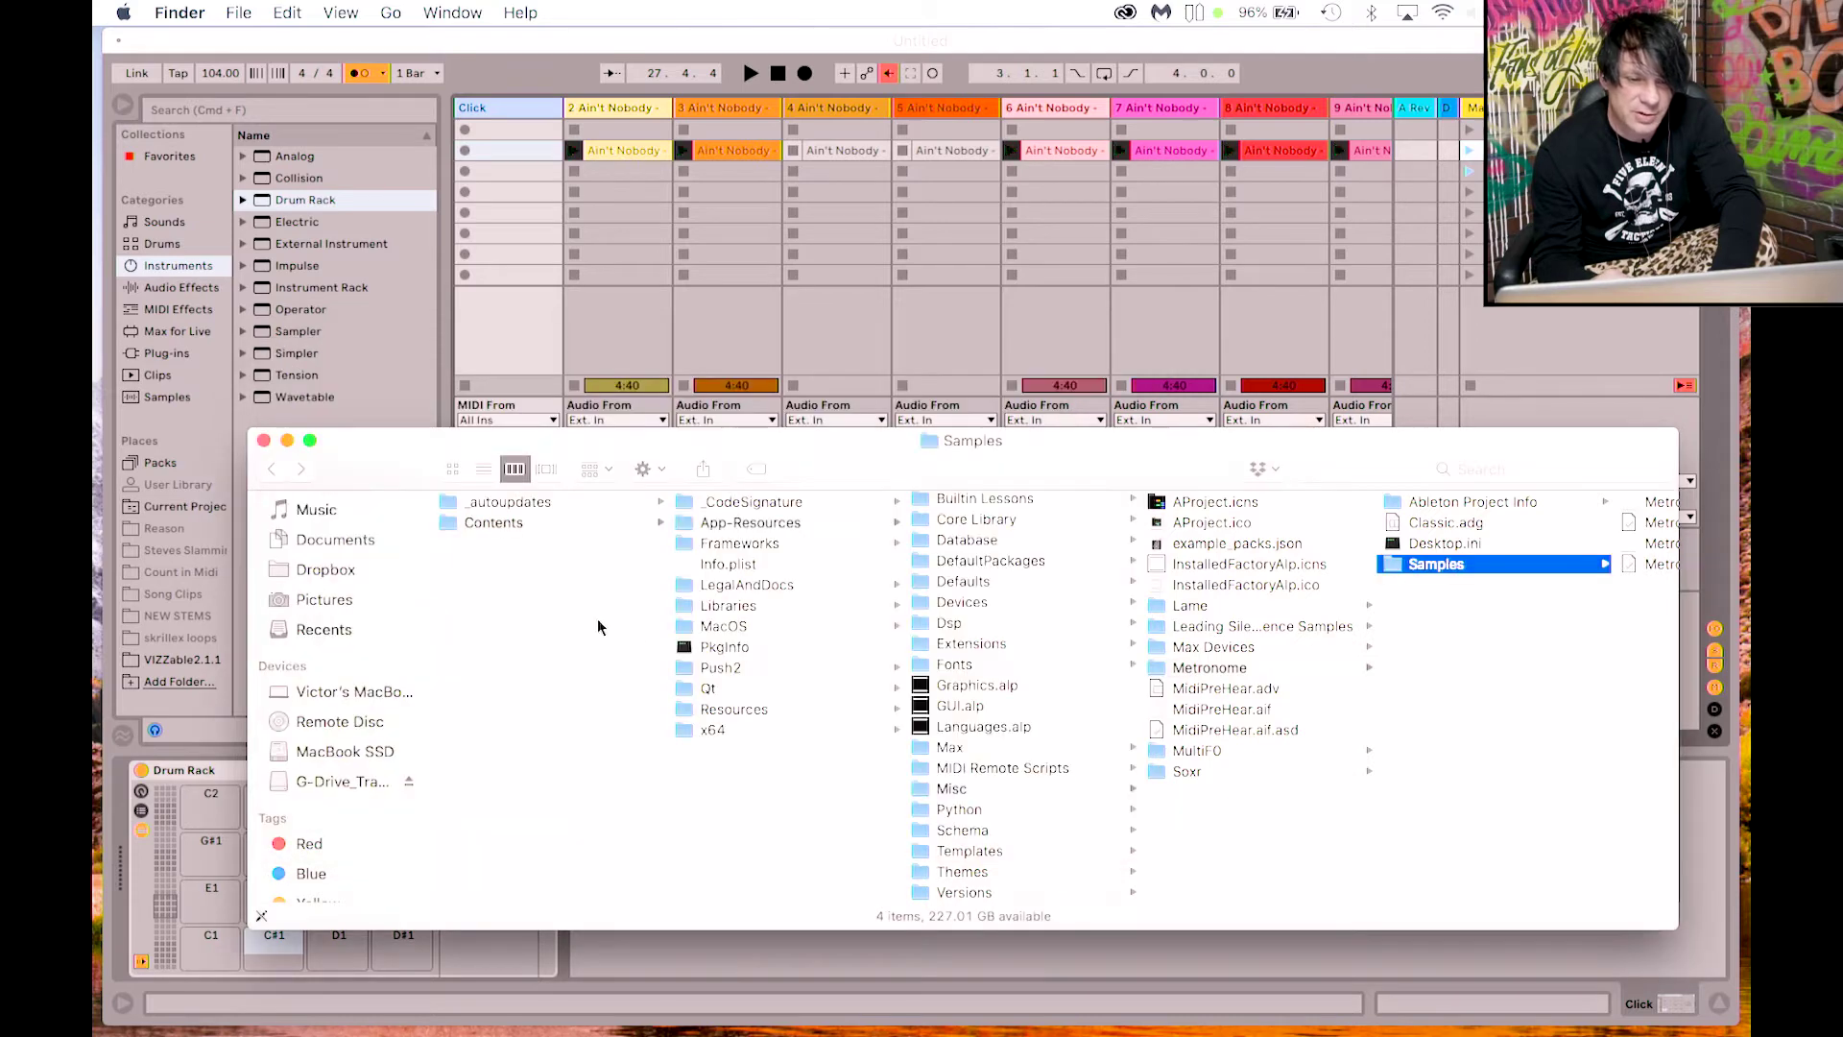
# Step: Return to the Samples folder in Finder and move its window clear of the Drum Rack pads
pyautogui.click(451, 524)
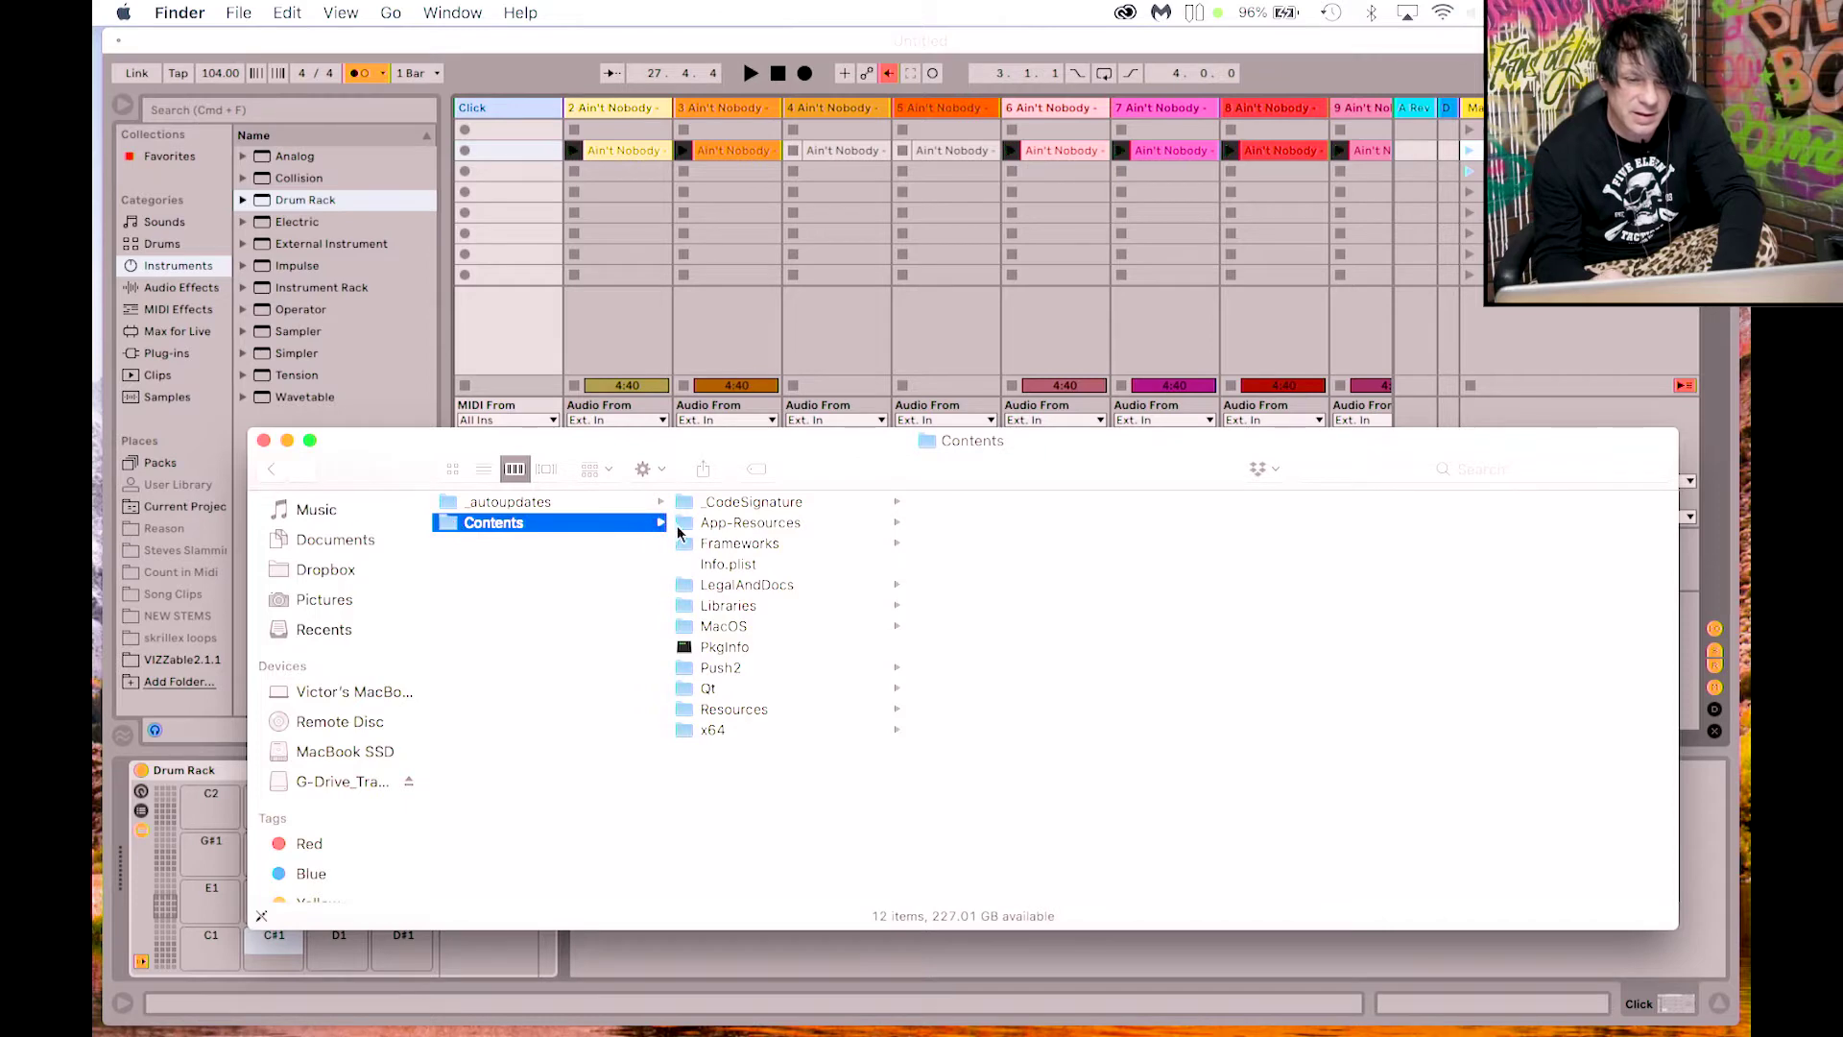
pyautogui.press('super+bracketleft')
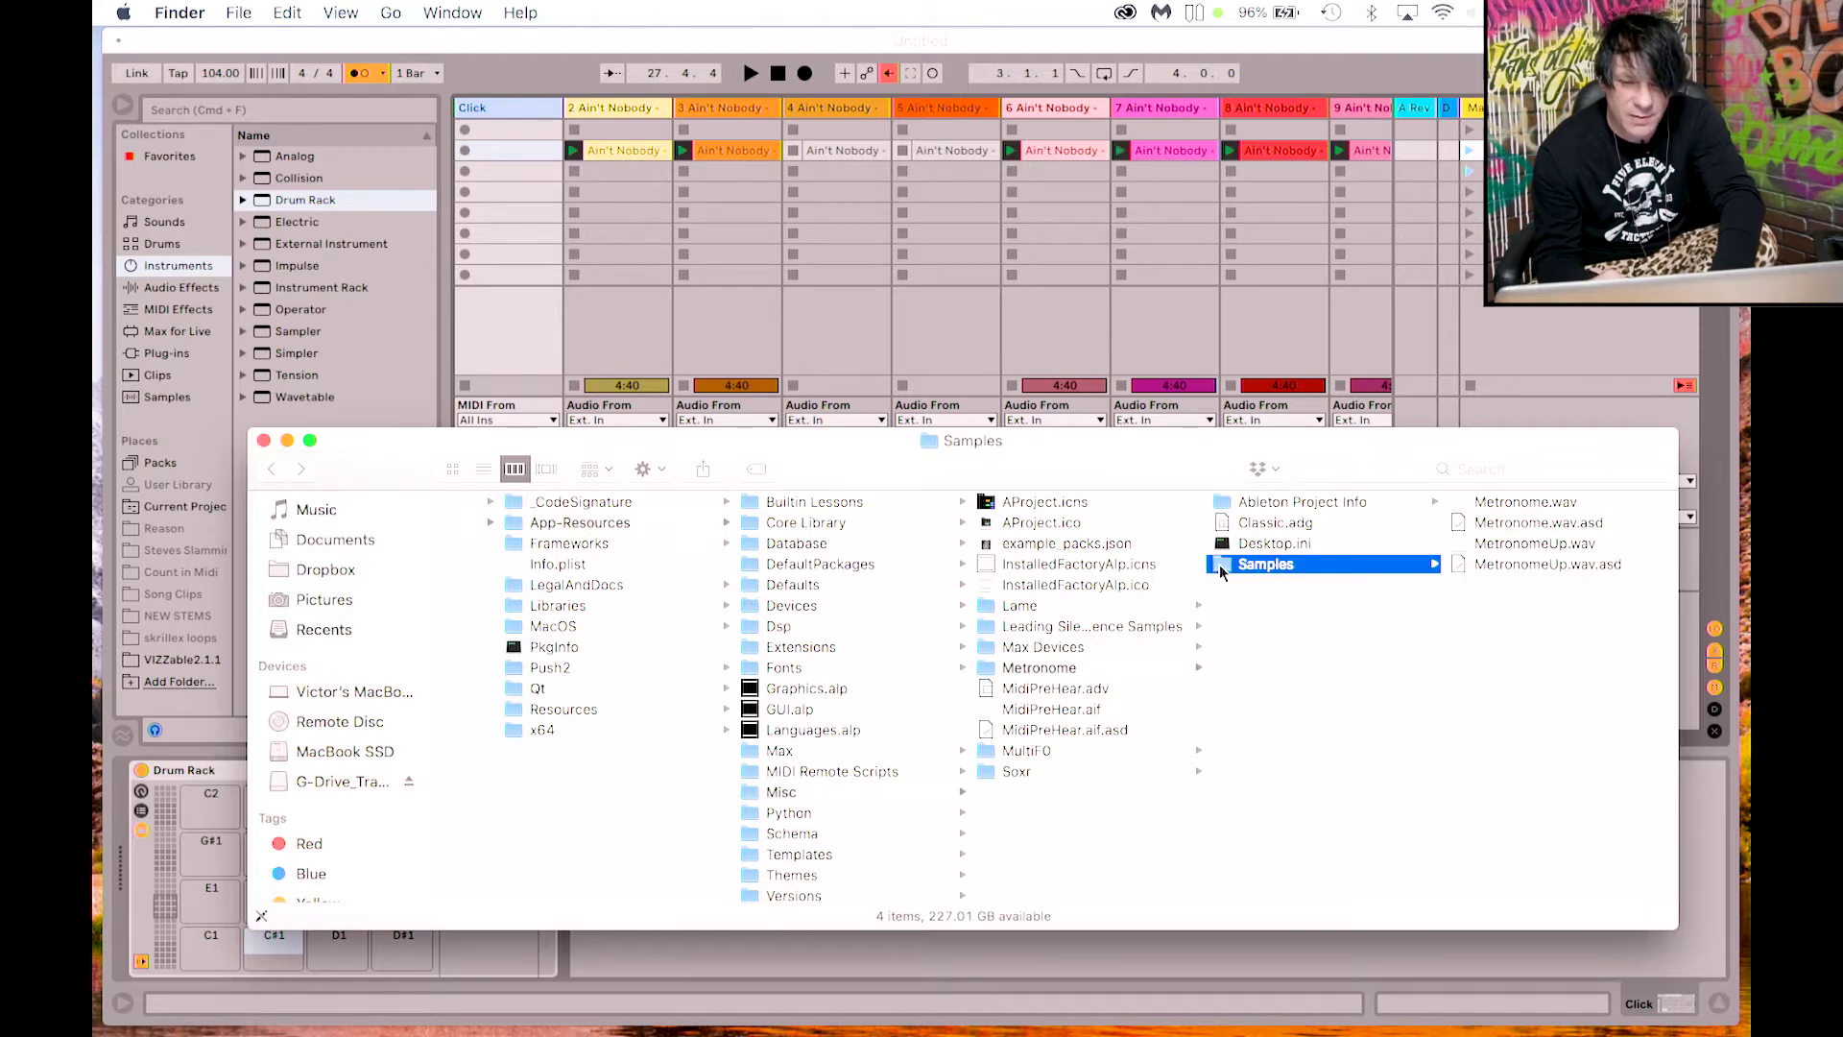
pyautogui.moveTo(1154, 463); pyautogui.dragTo(954, 143)
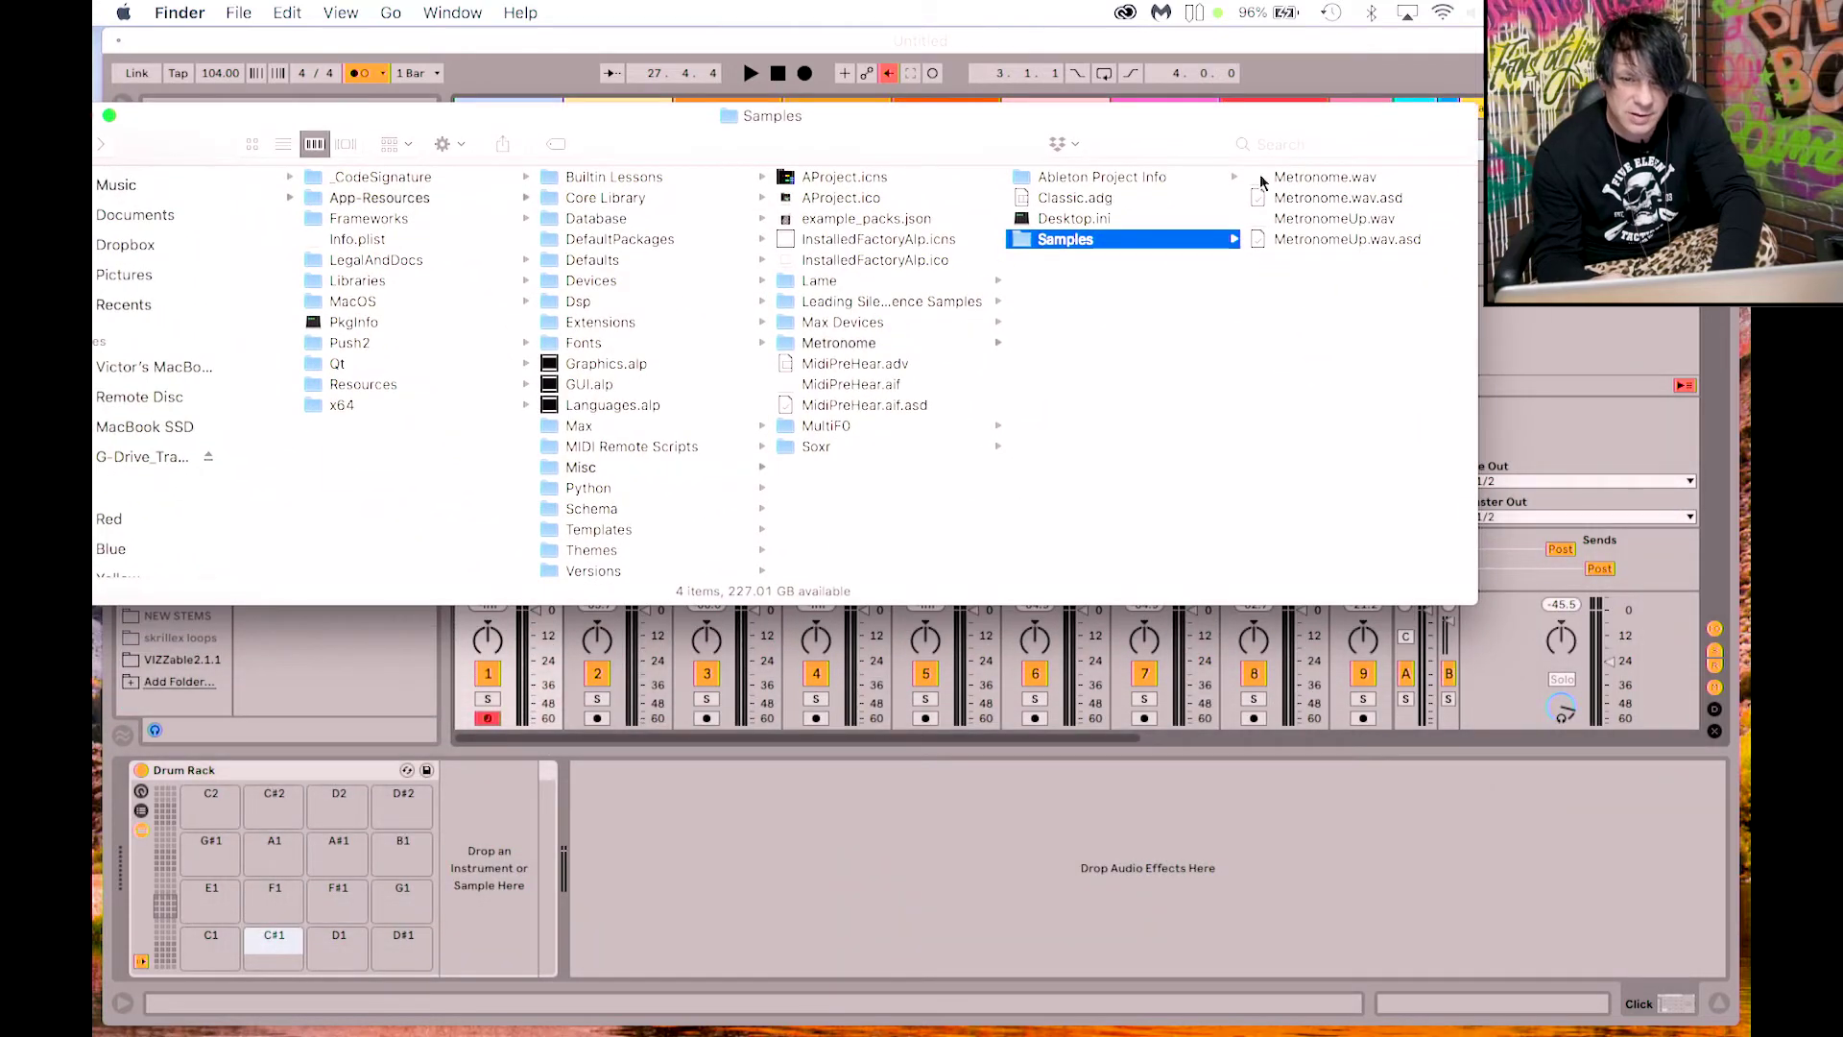
# Step: Preview the Metronome.wav and MetronomeUp.wav samples in the Samples folder
pyautogui.click(1325, 178)
pyautogui.moveTo(1356, 271)
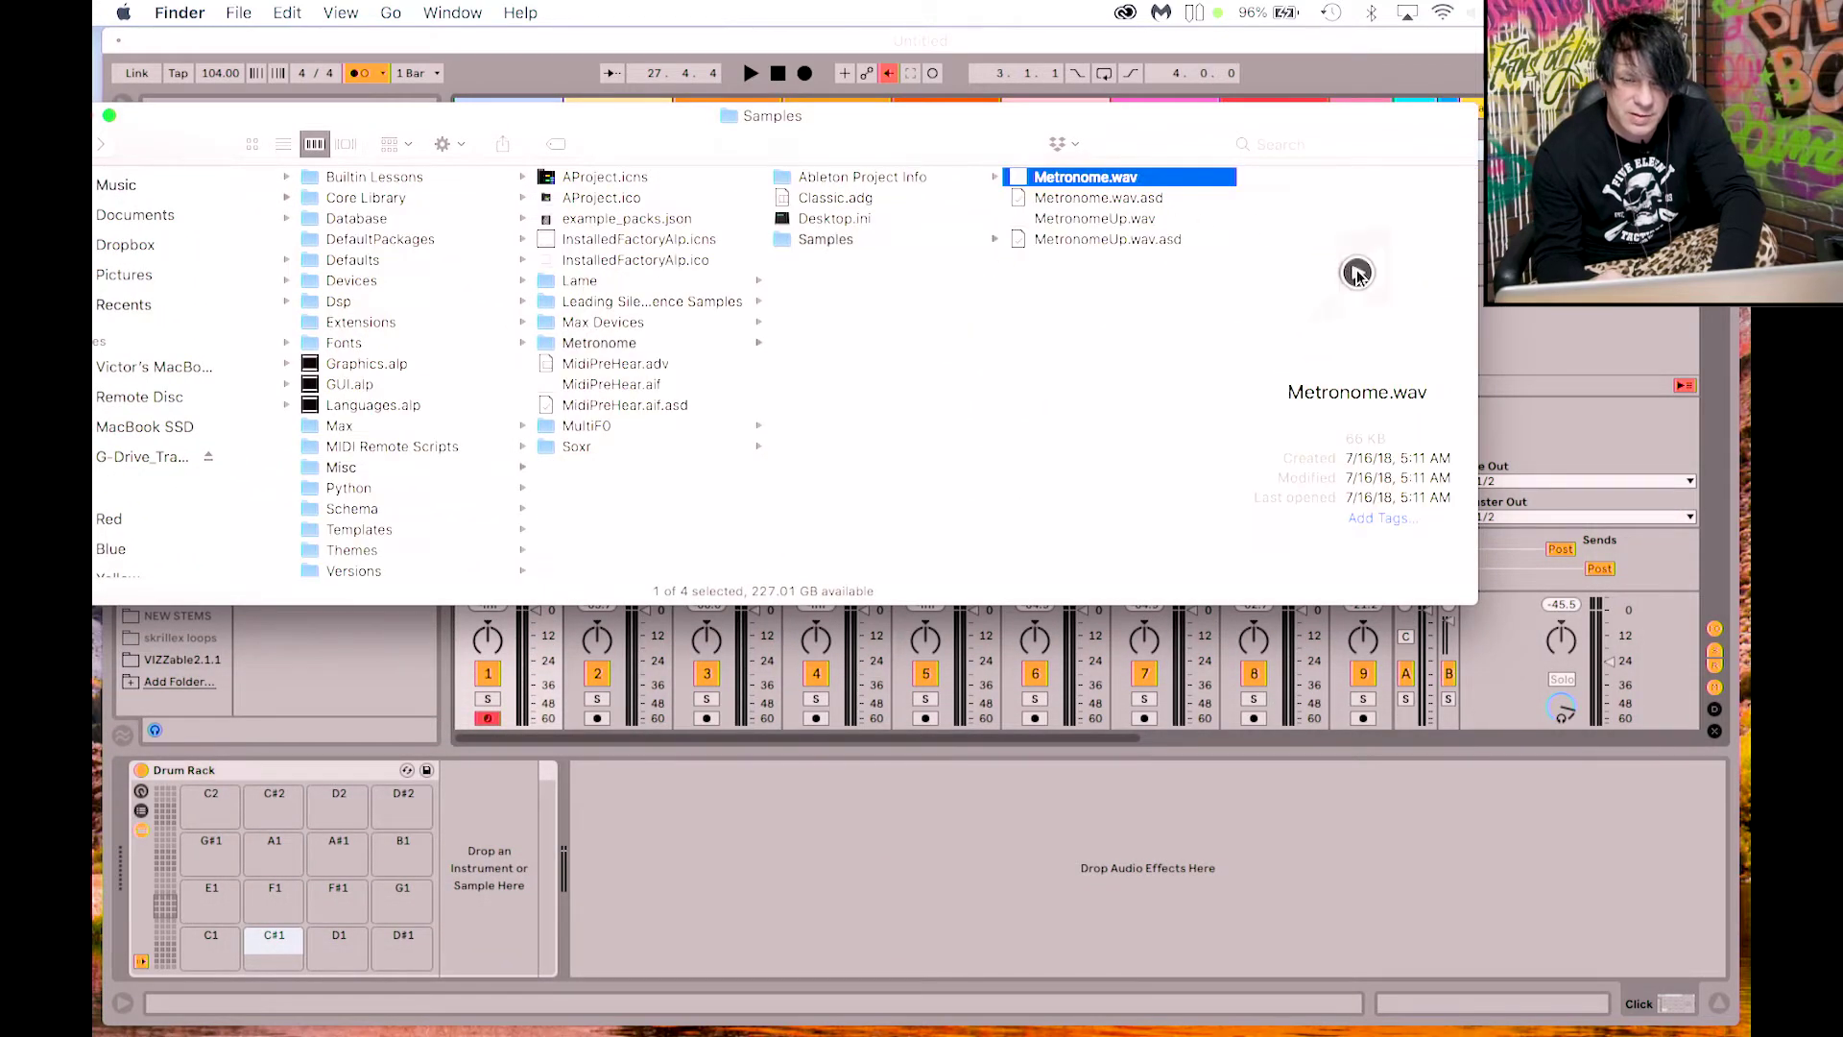
pyautogui.click(1019, 220)
pyautogui.click(1356, 274)
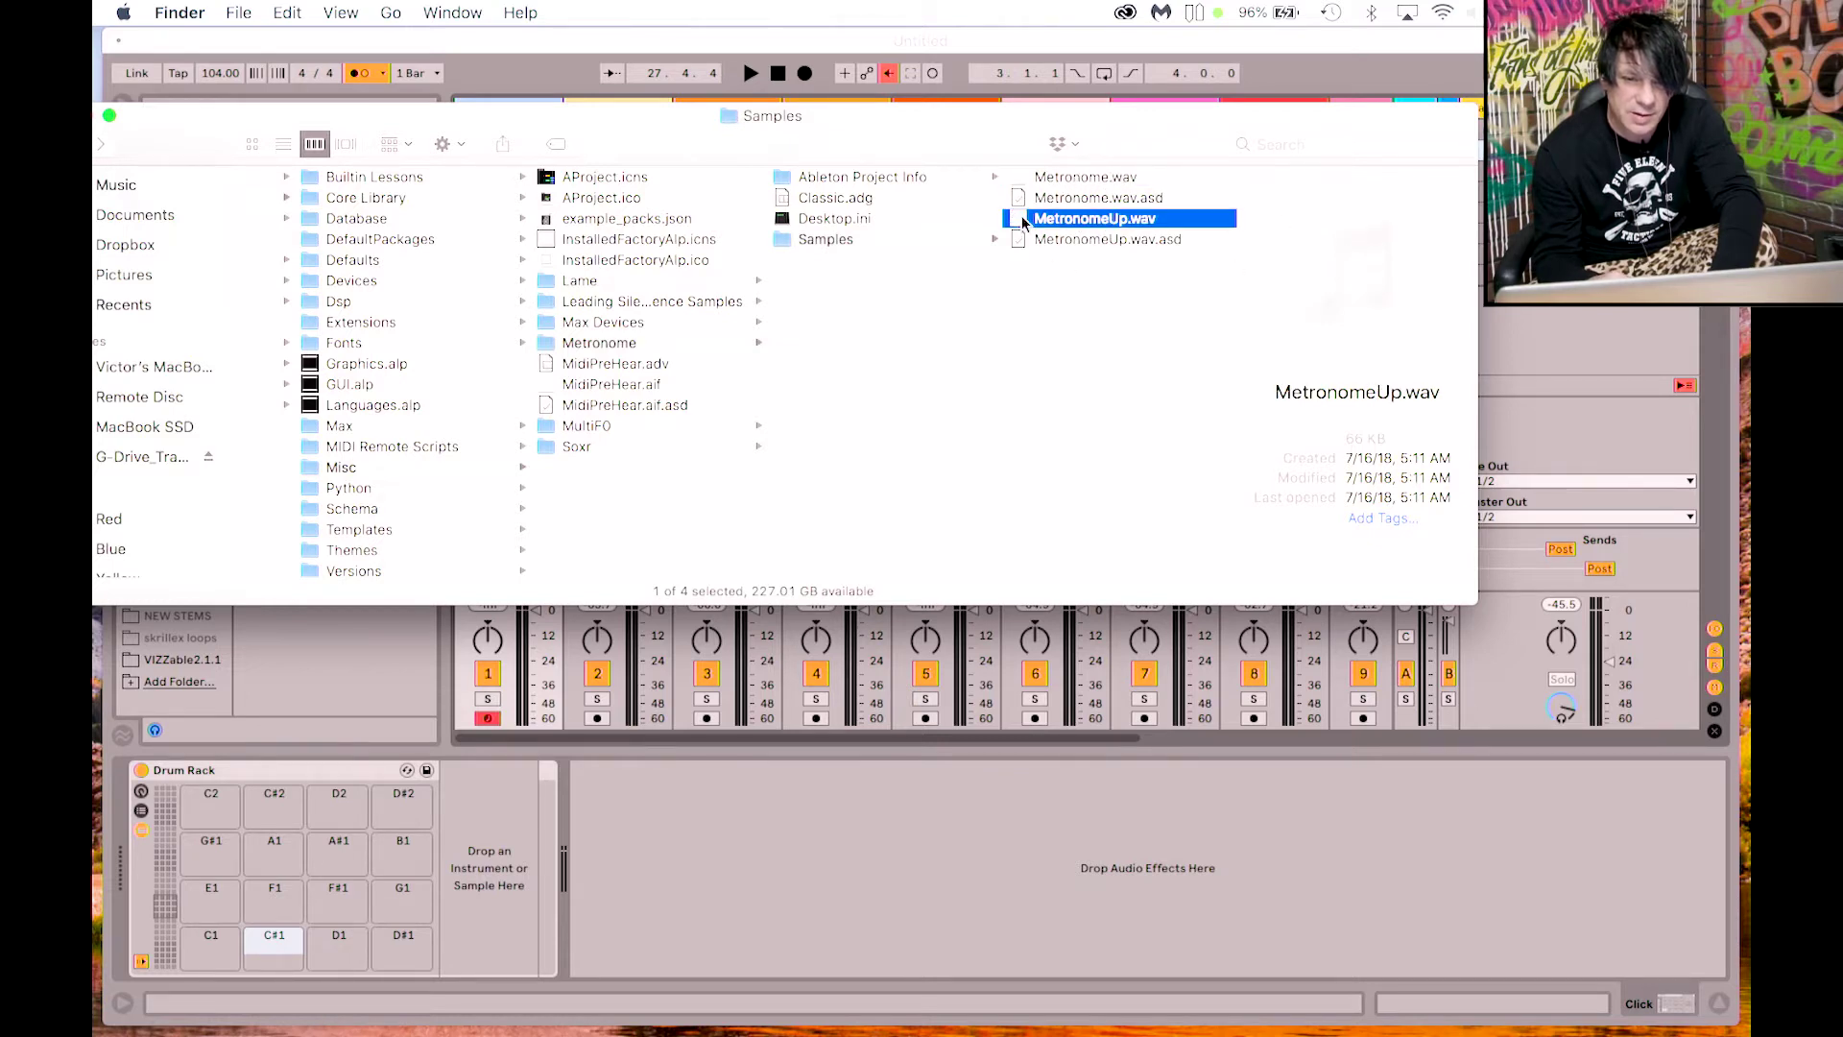
# Step: Load MetronomeUp.wav onto the Drum Rack's C1 pad and Metronome.wav onto the C#1 pad
pyautogui.moveTo(1023, 222); pyautogui.dragTo(211, 952)
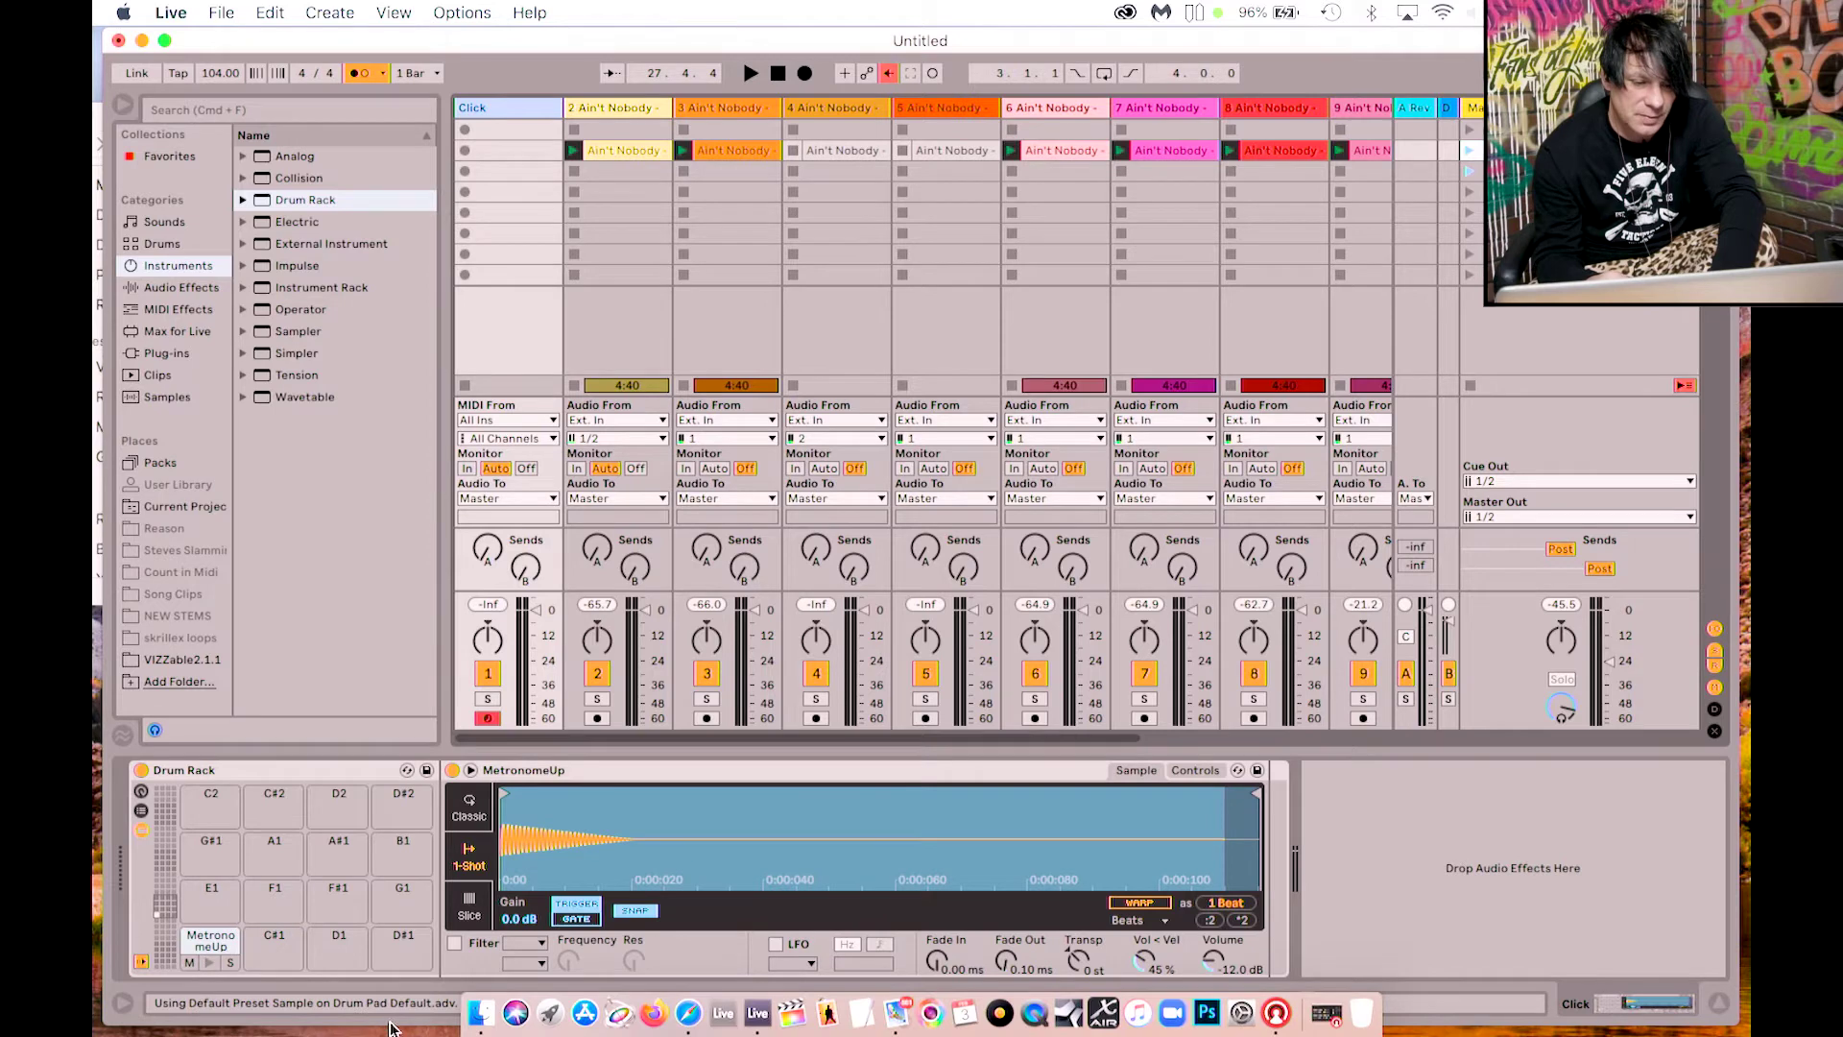
pyautogui.click(476, 1016)
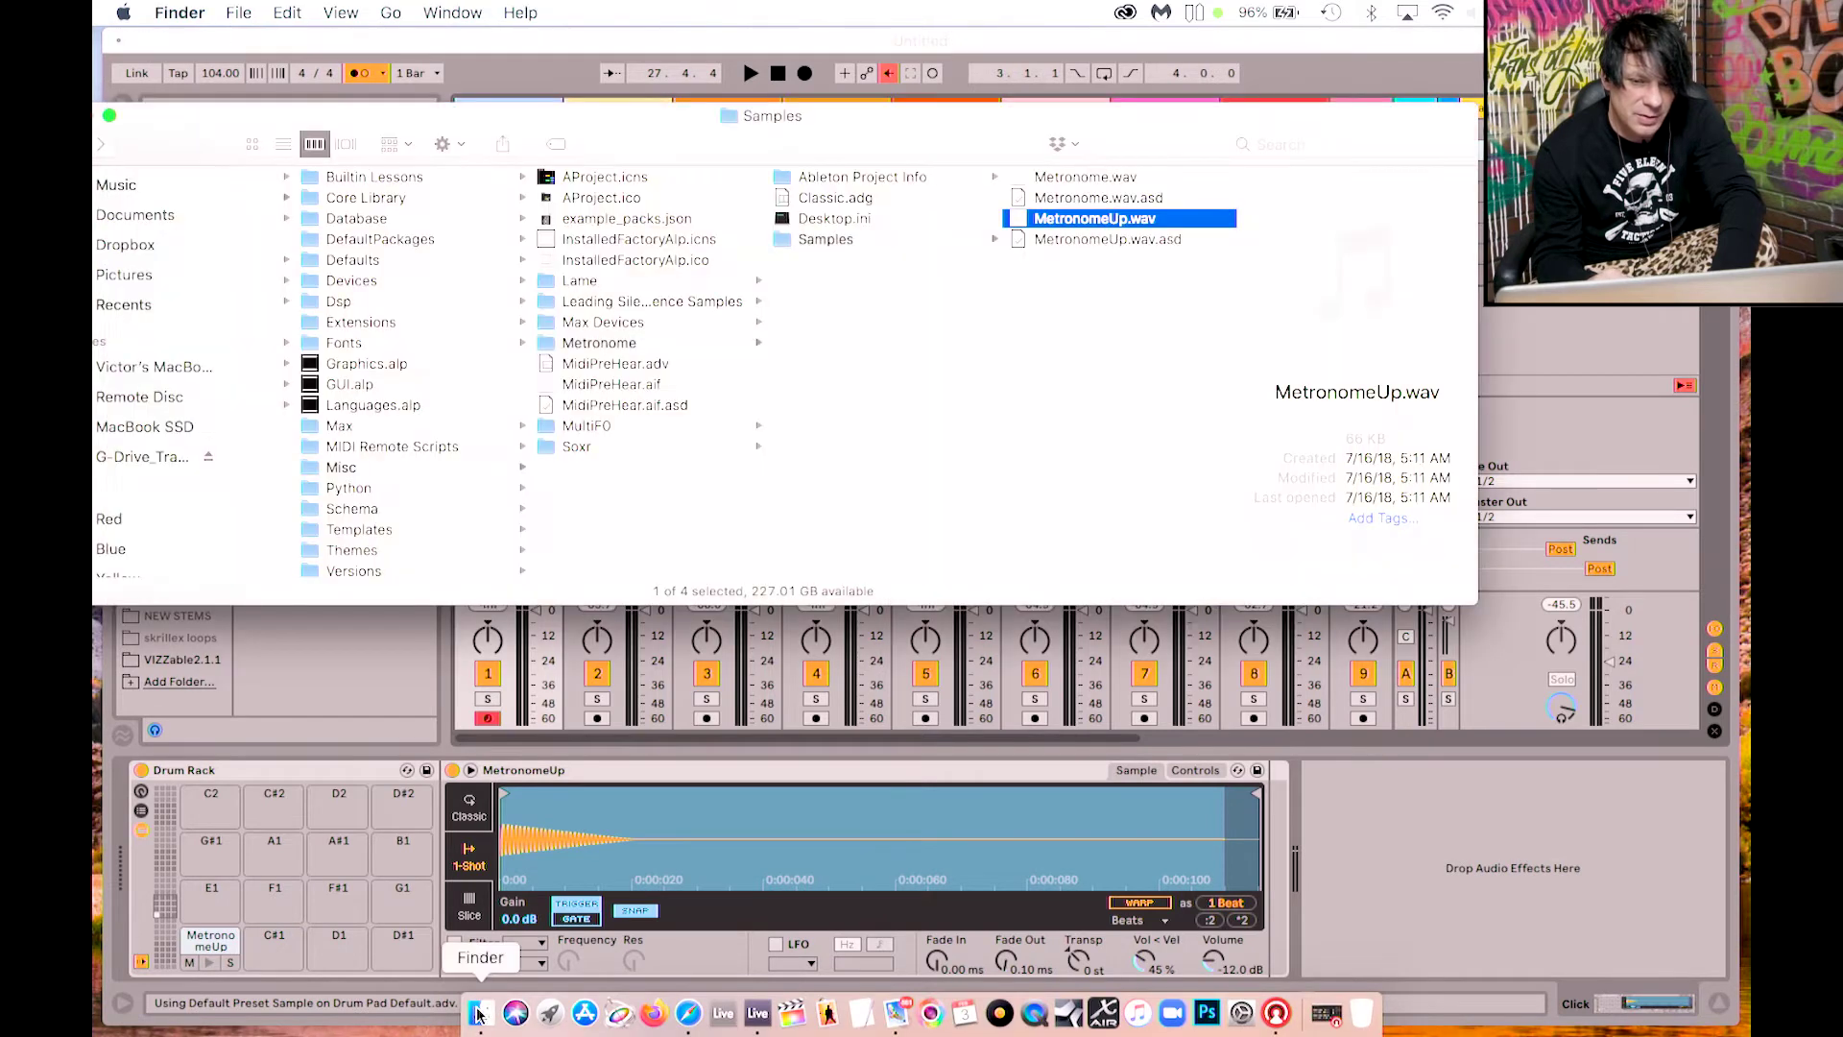
pyautogui.click(1024, 176)
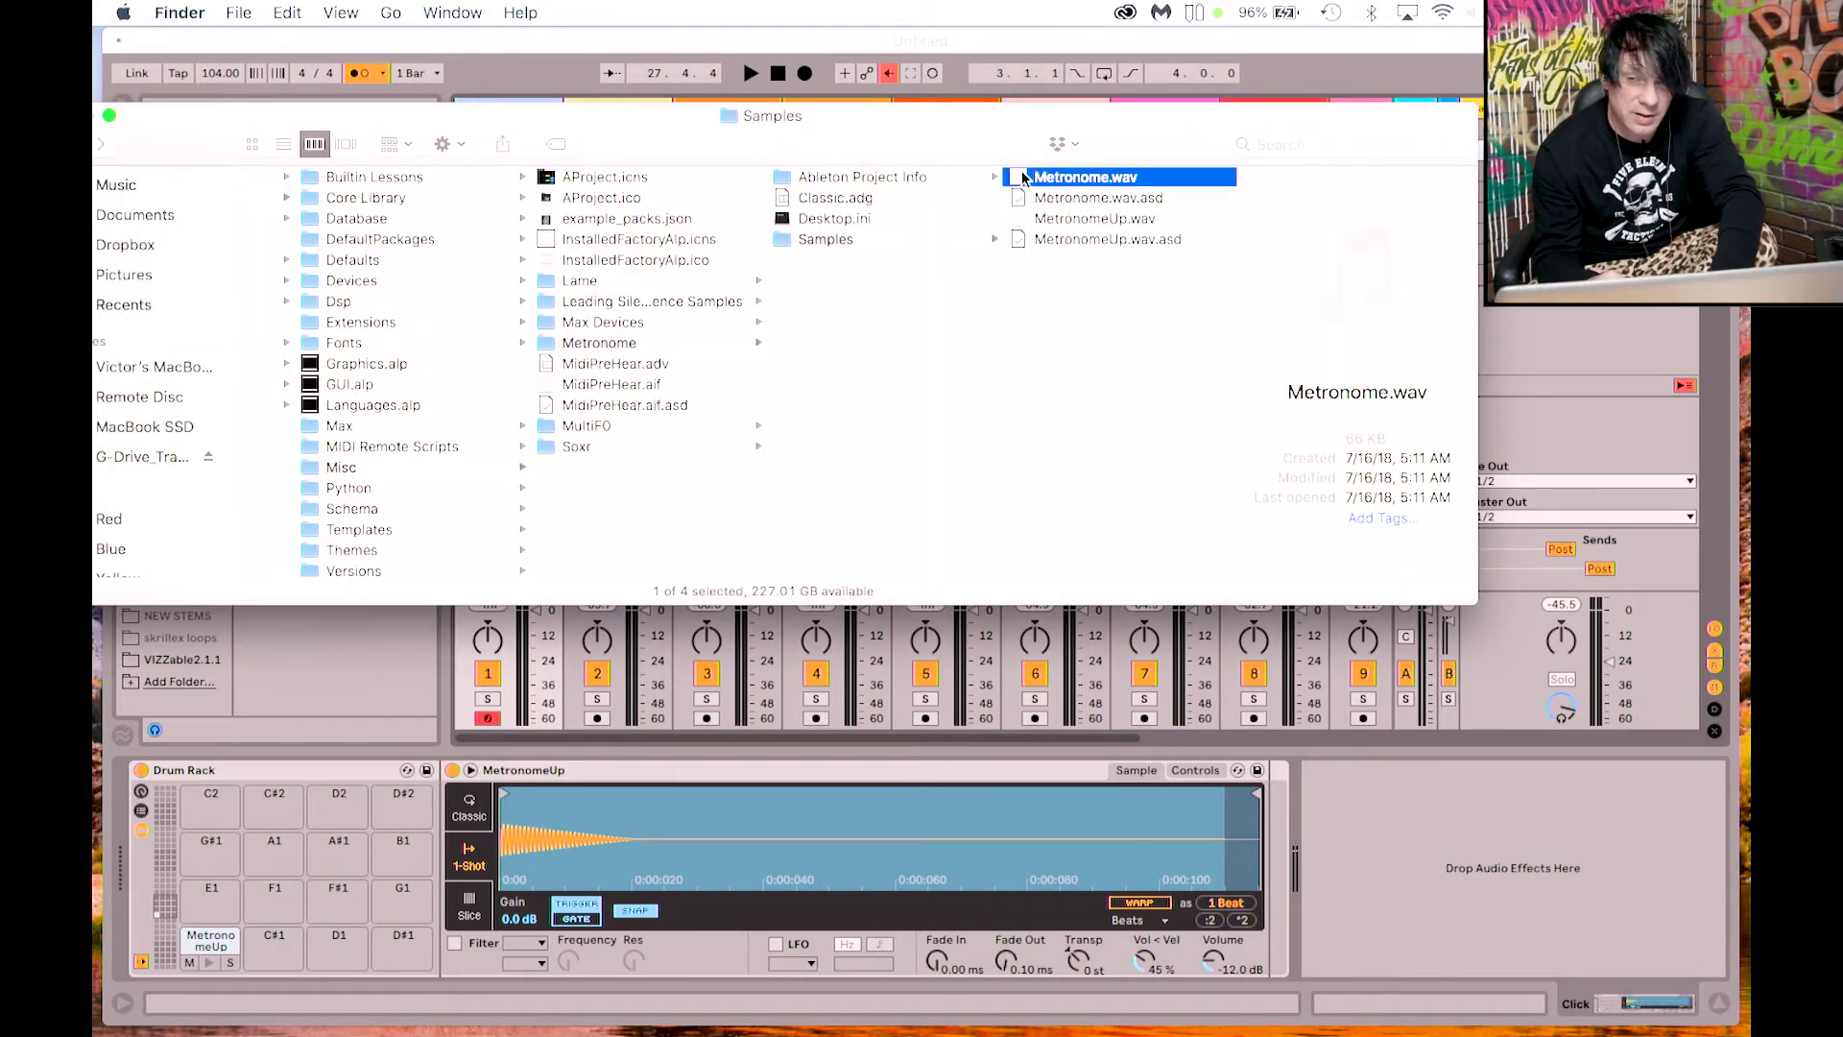
pyautogui.moveTo(1022, 172); pyautogui.dragTo(273, 949)
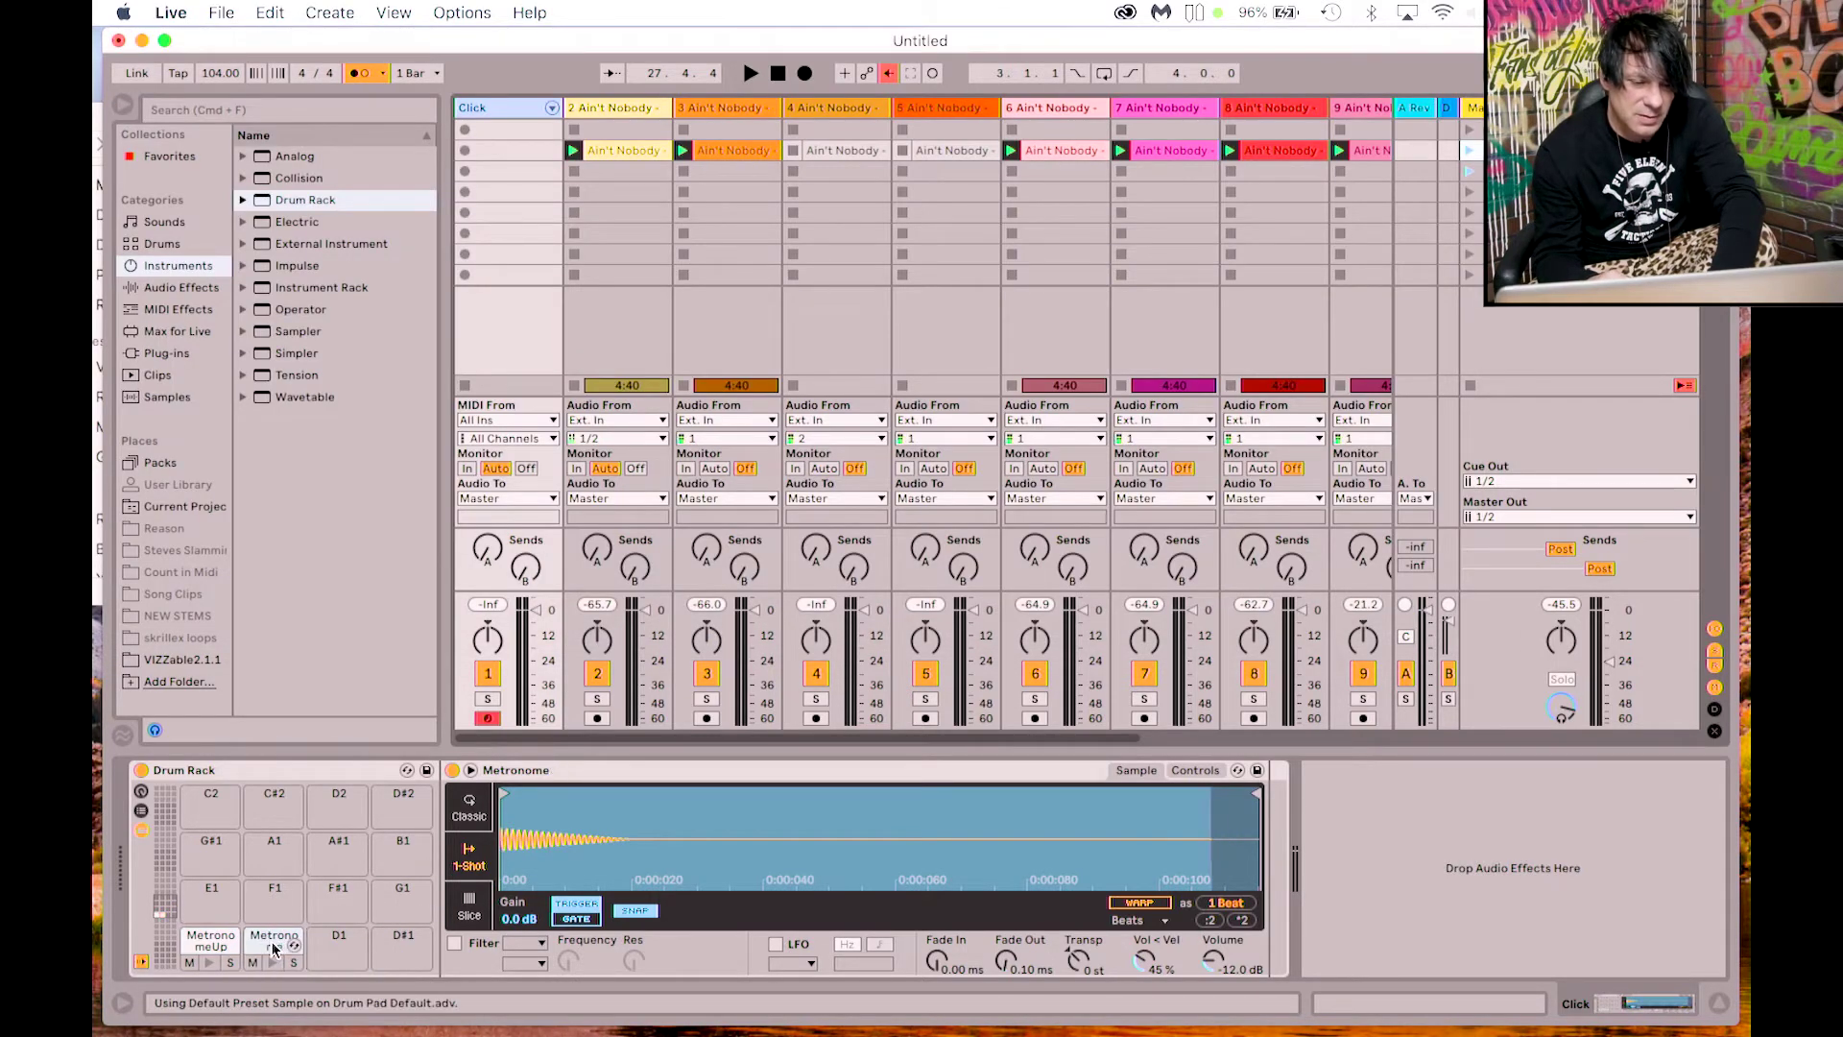
# Step: Audition the MetronomeUp and Metronome pads in the Drum Rack
pyautogui.click(208, 962)
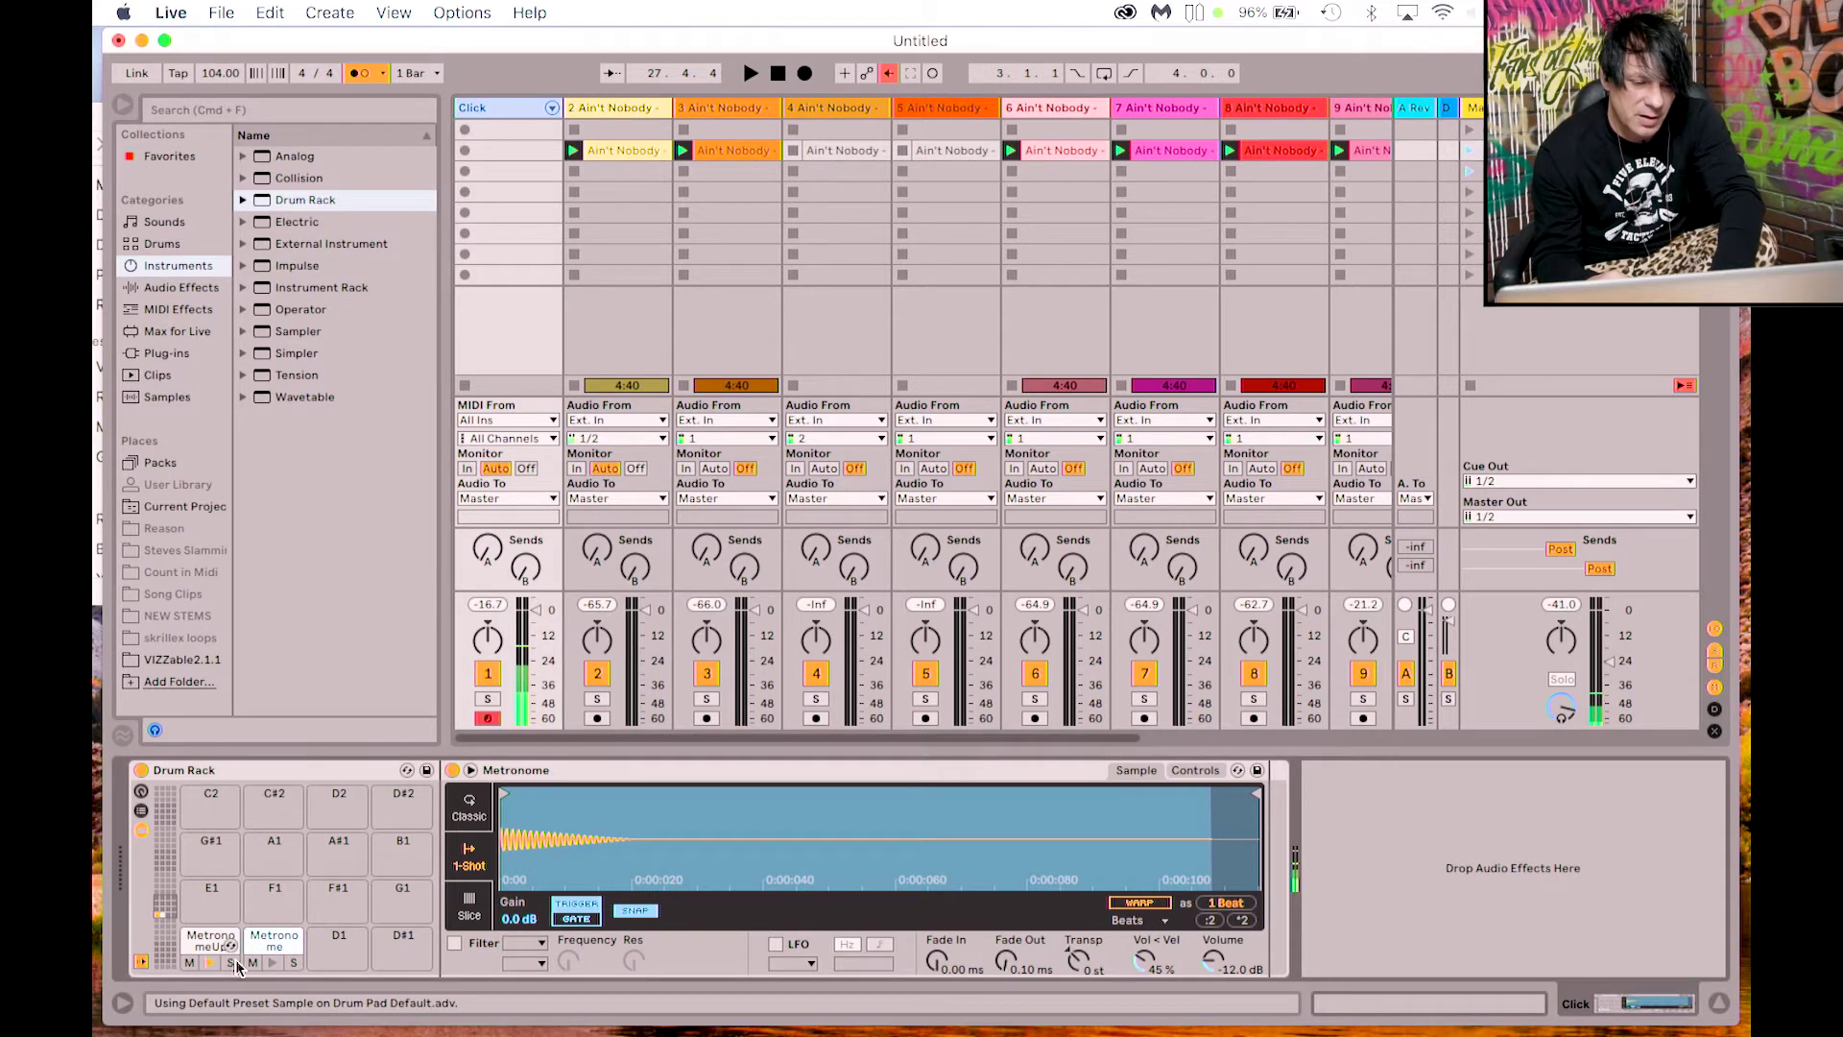
pyautogui.click(207, 961)
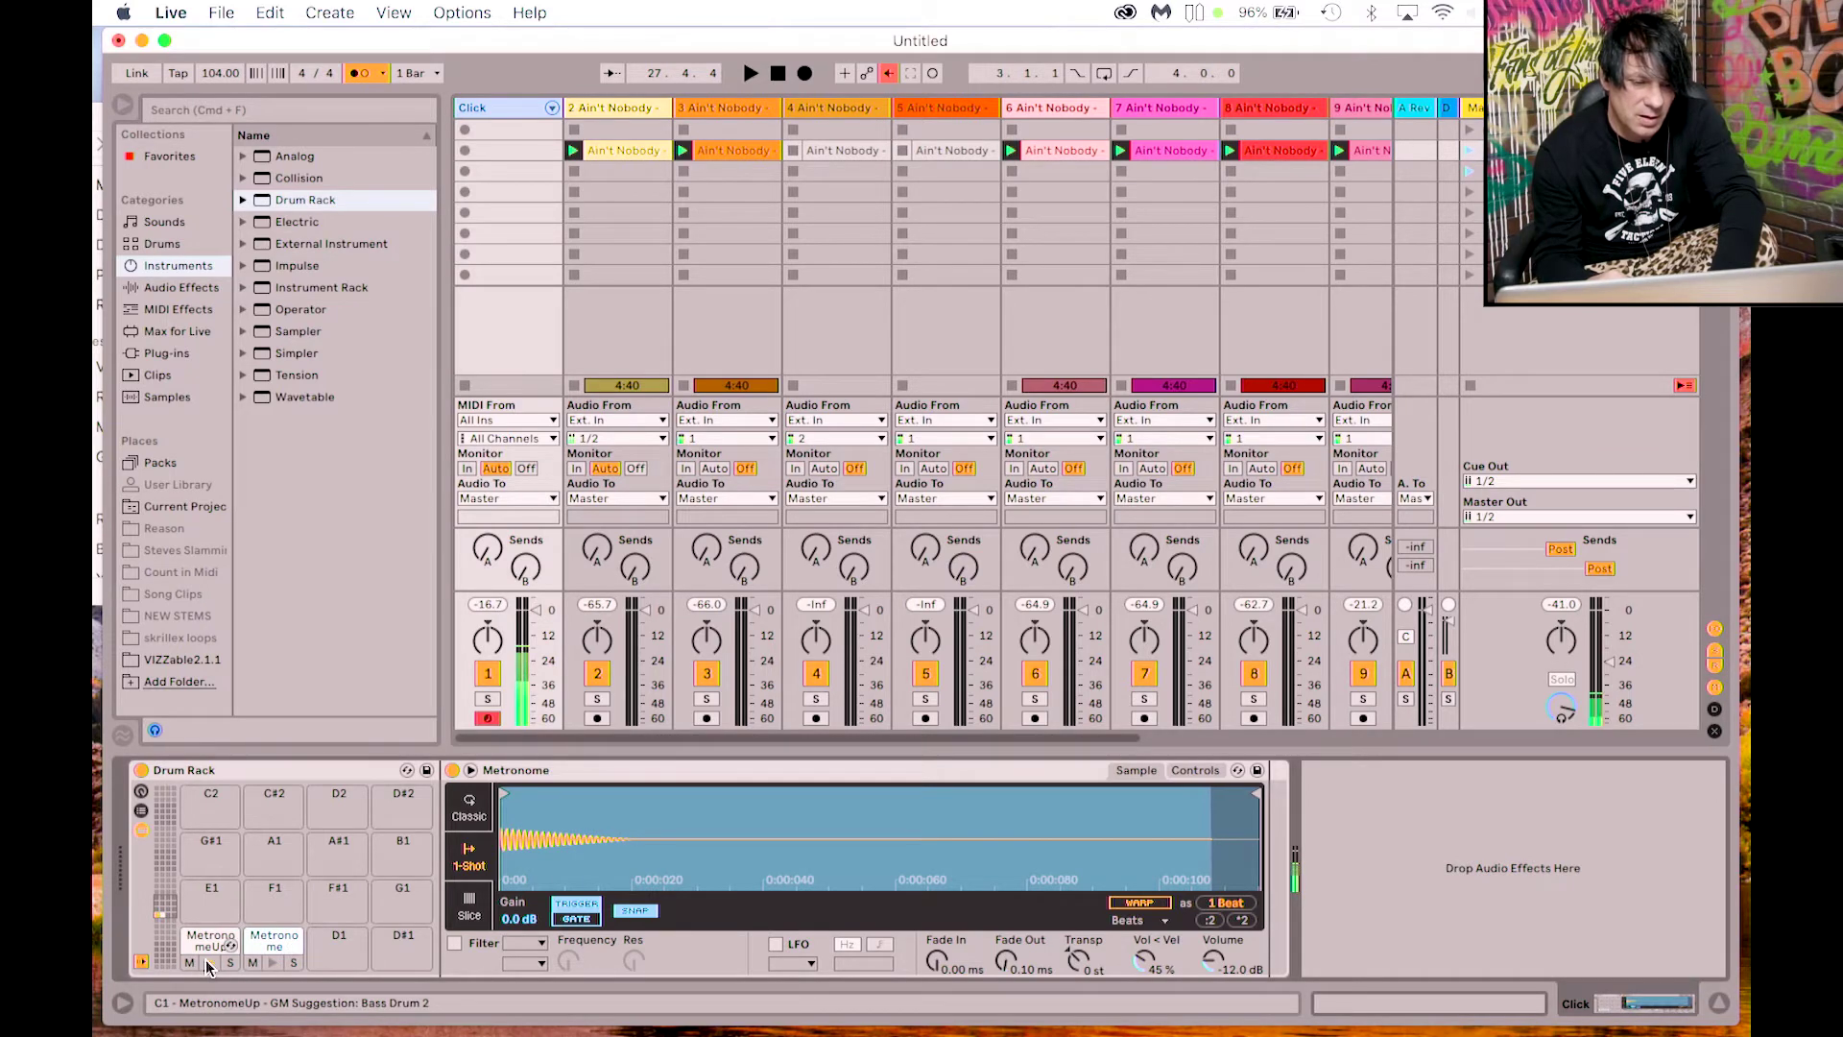
pyautogui.click(269, 963)
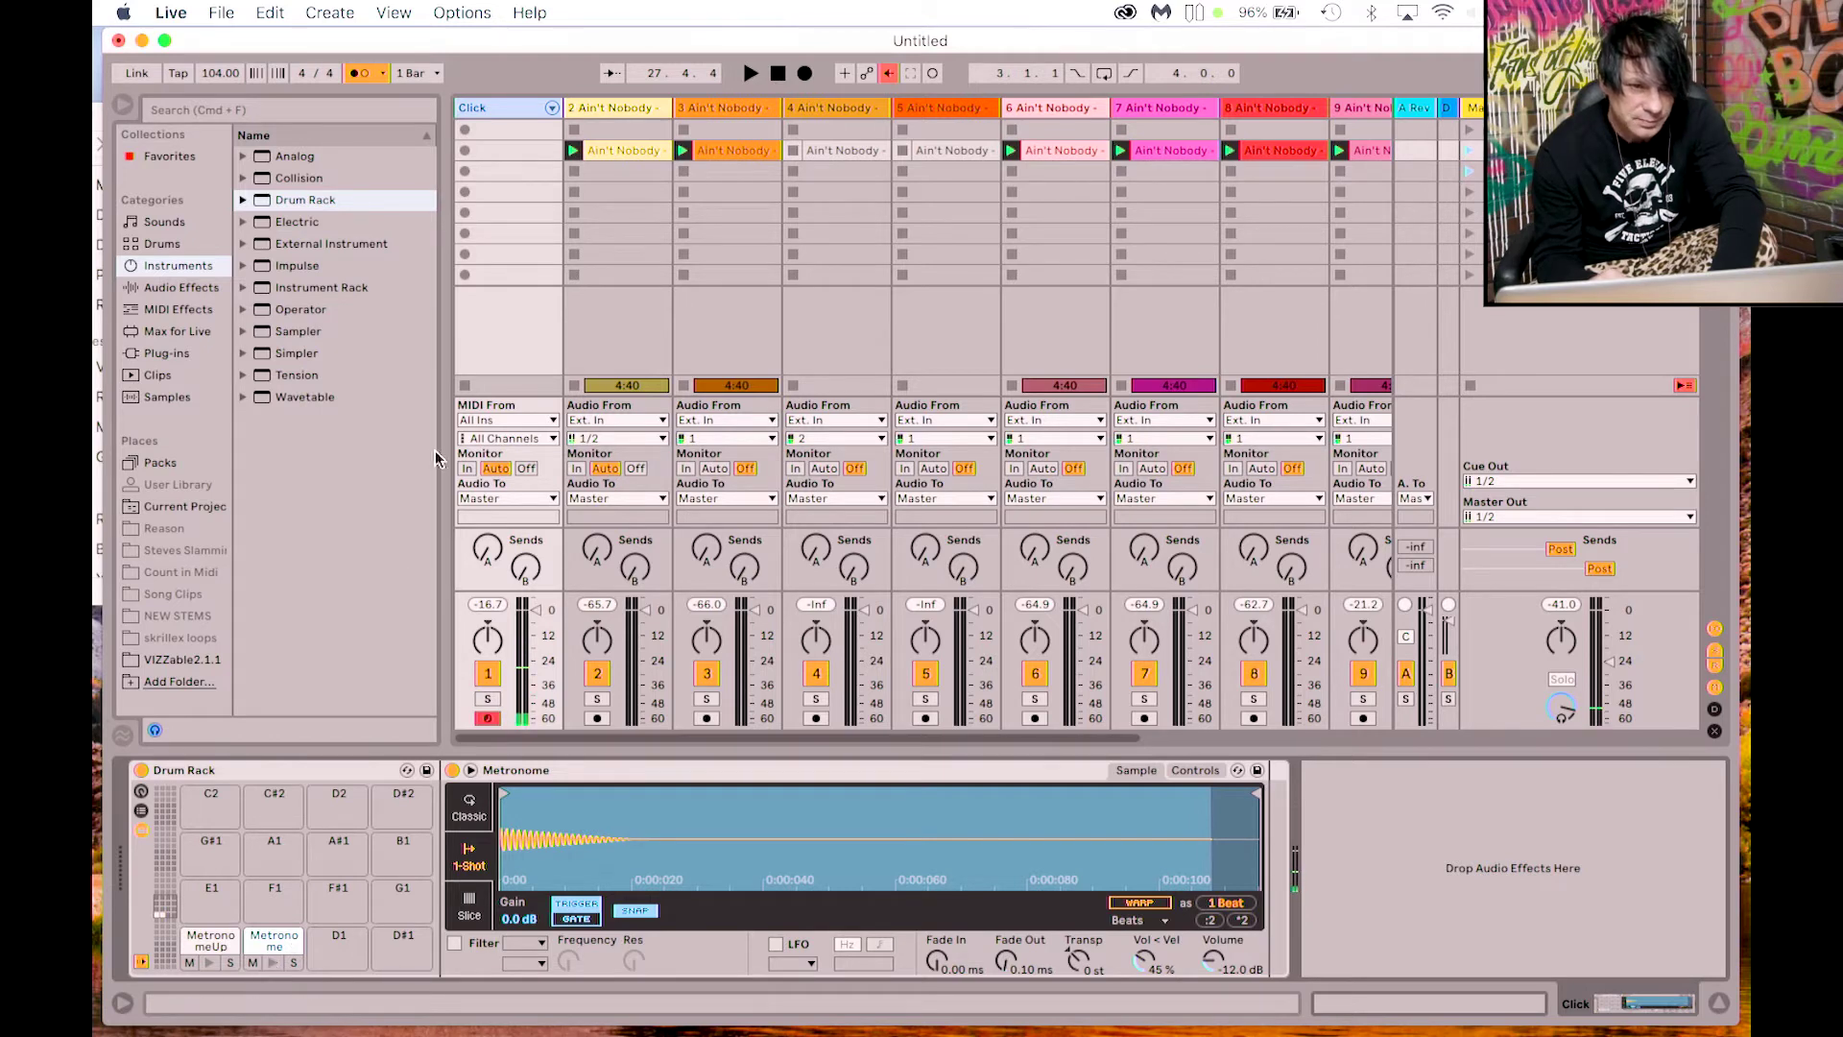
# Step: Insert an empty MIDI clip in the Click track's slot in the same scene as the Ain't Nobody clips
pyautogui.click(510, 152)
pyautogui.rightClick(510, 151)
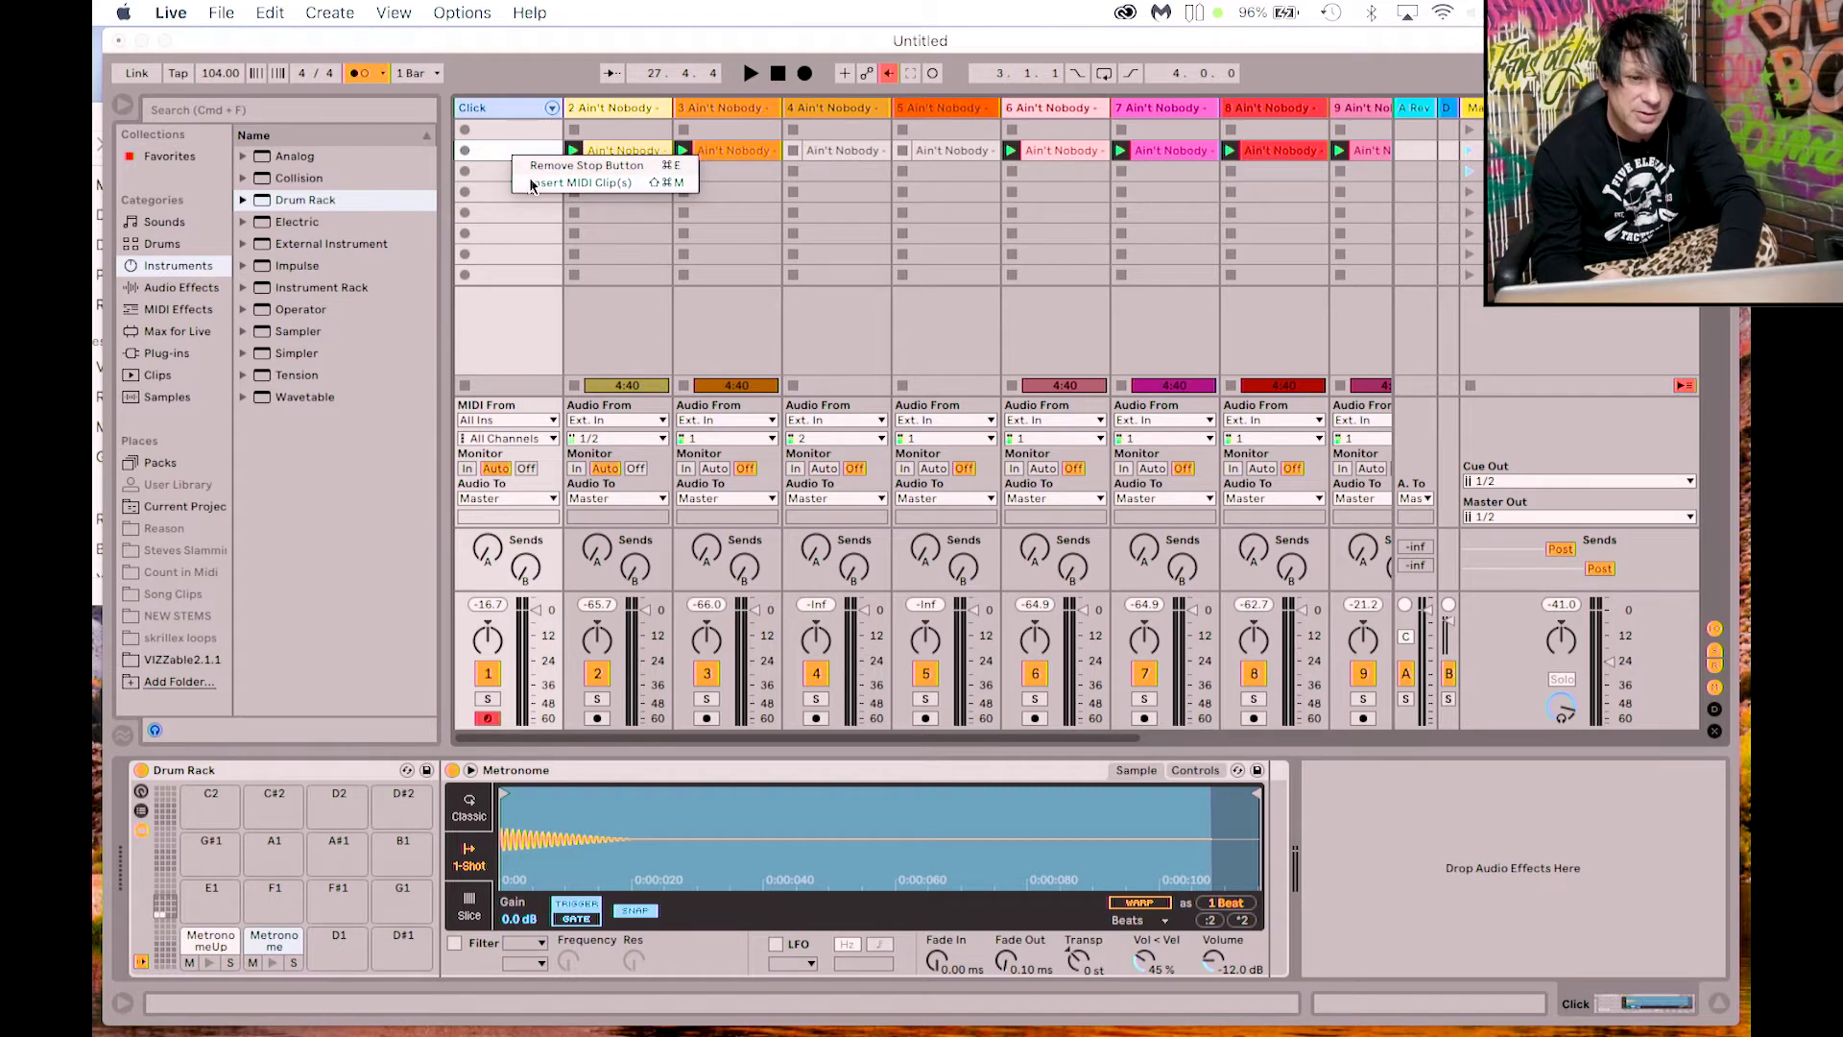
pyautogui.rightClick(492, 153)
pyautogui.rightClick(493, 152)
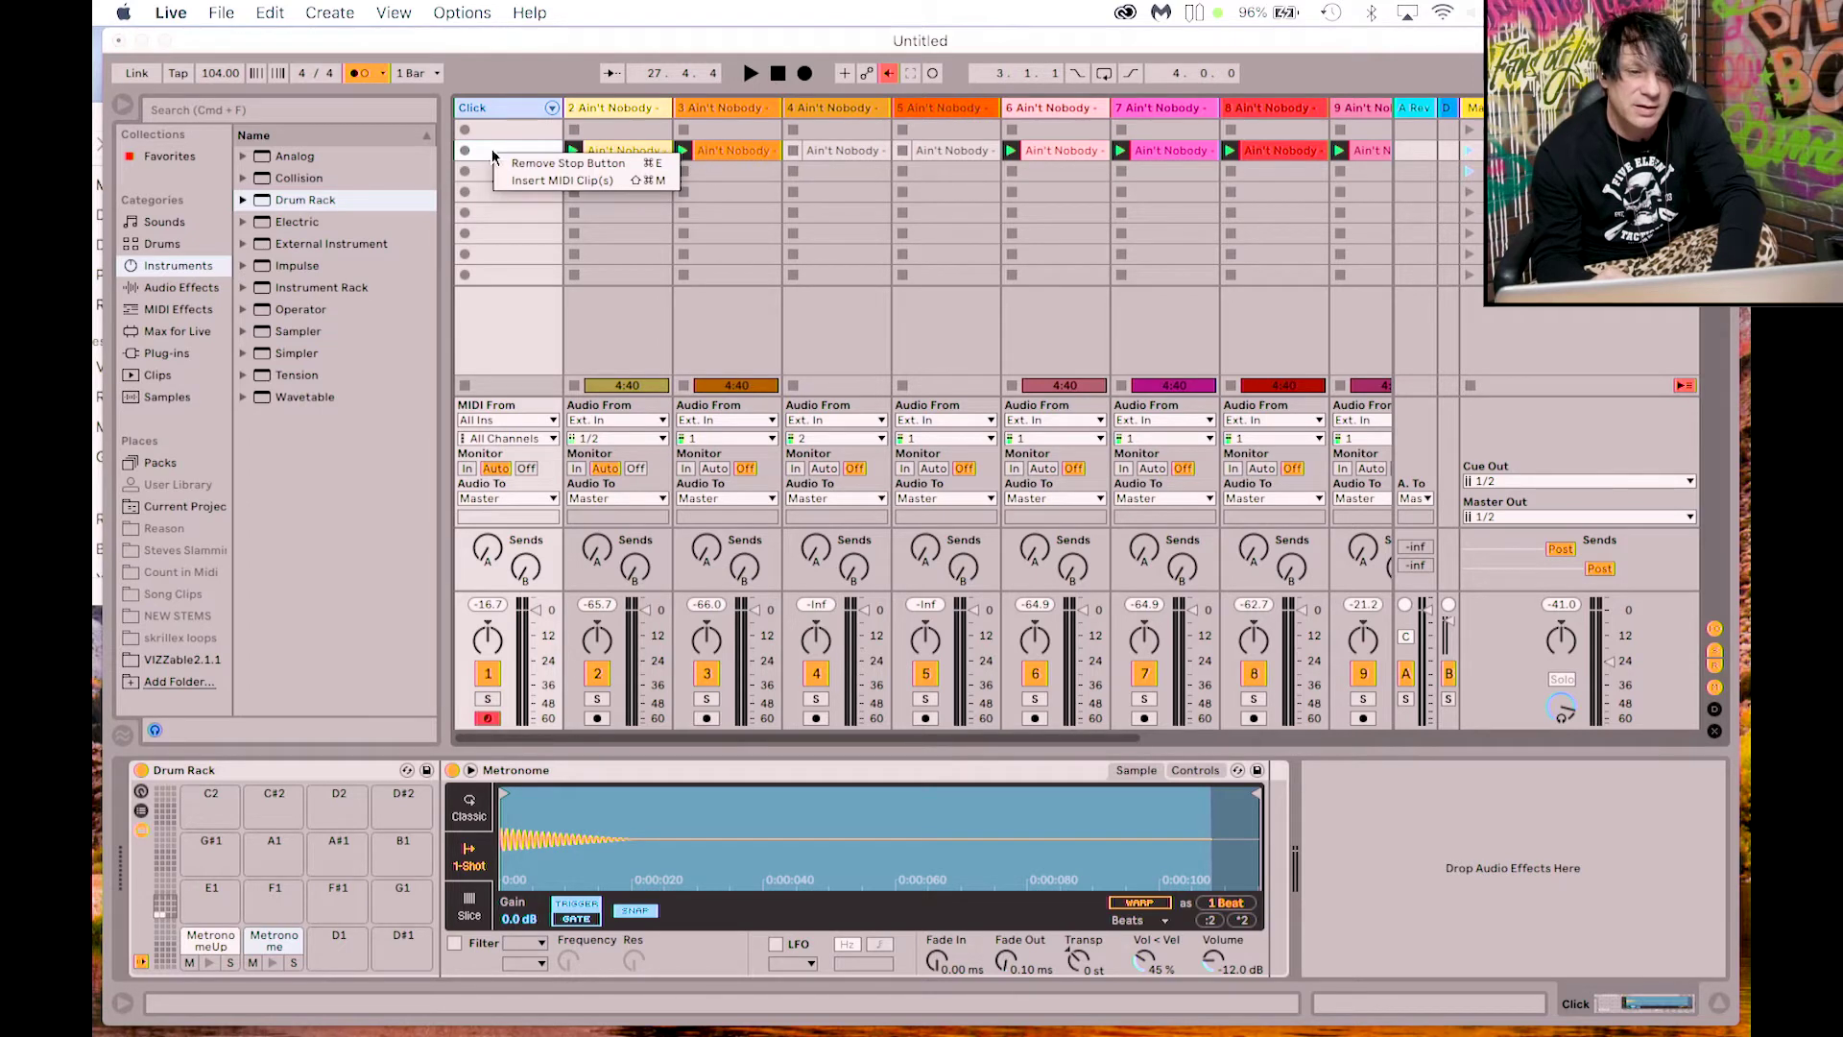
pyautogui.click(482, 149)
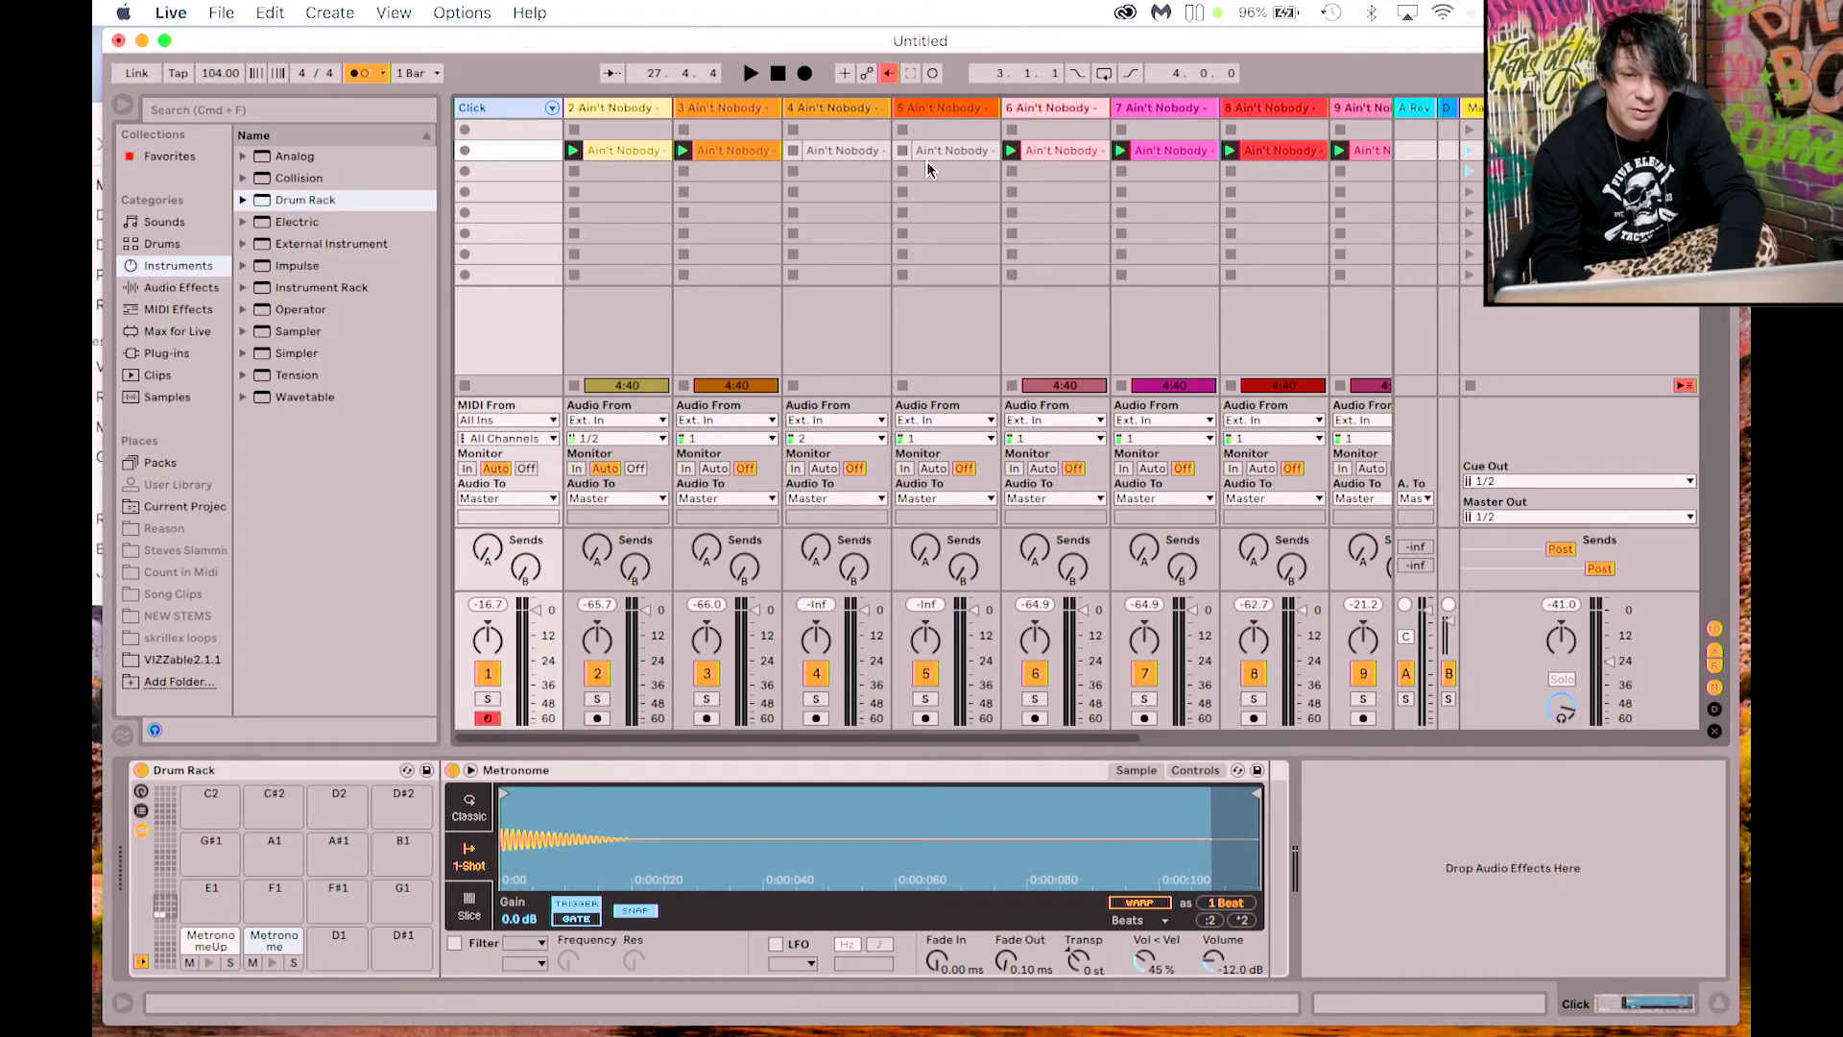
pyautogui.rightClick(528, 151)
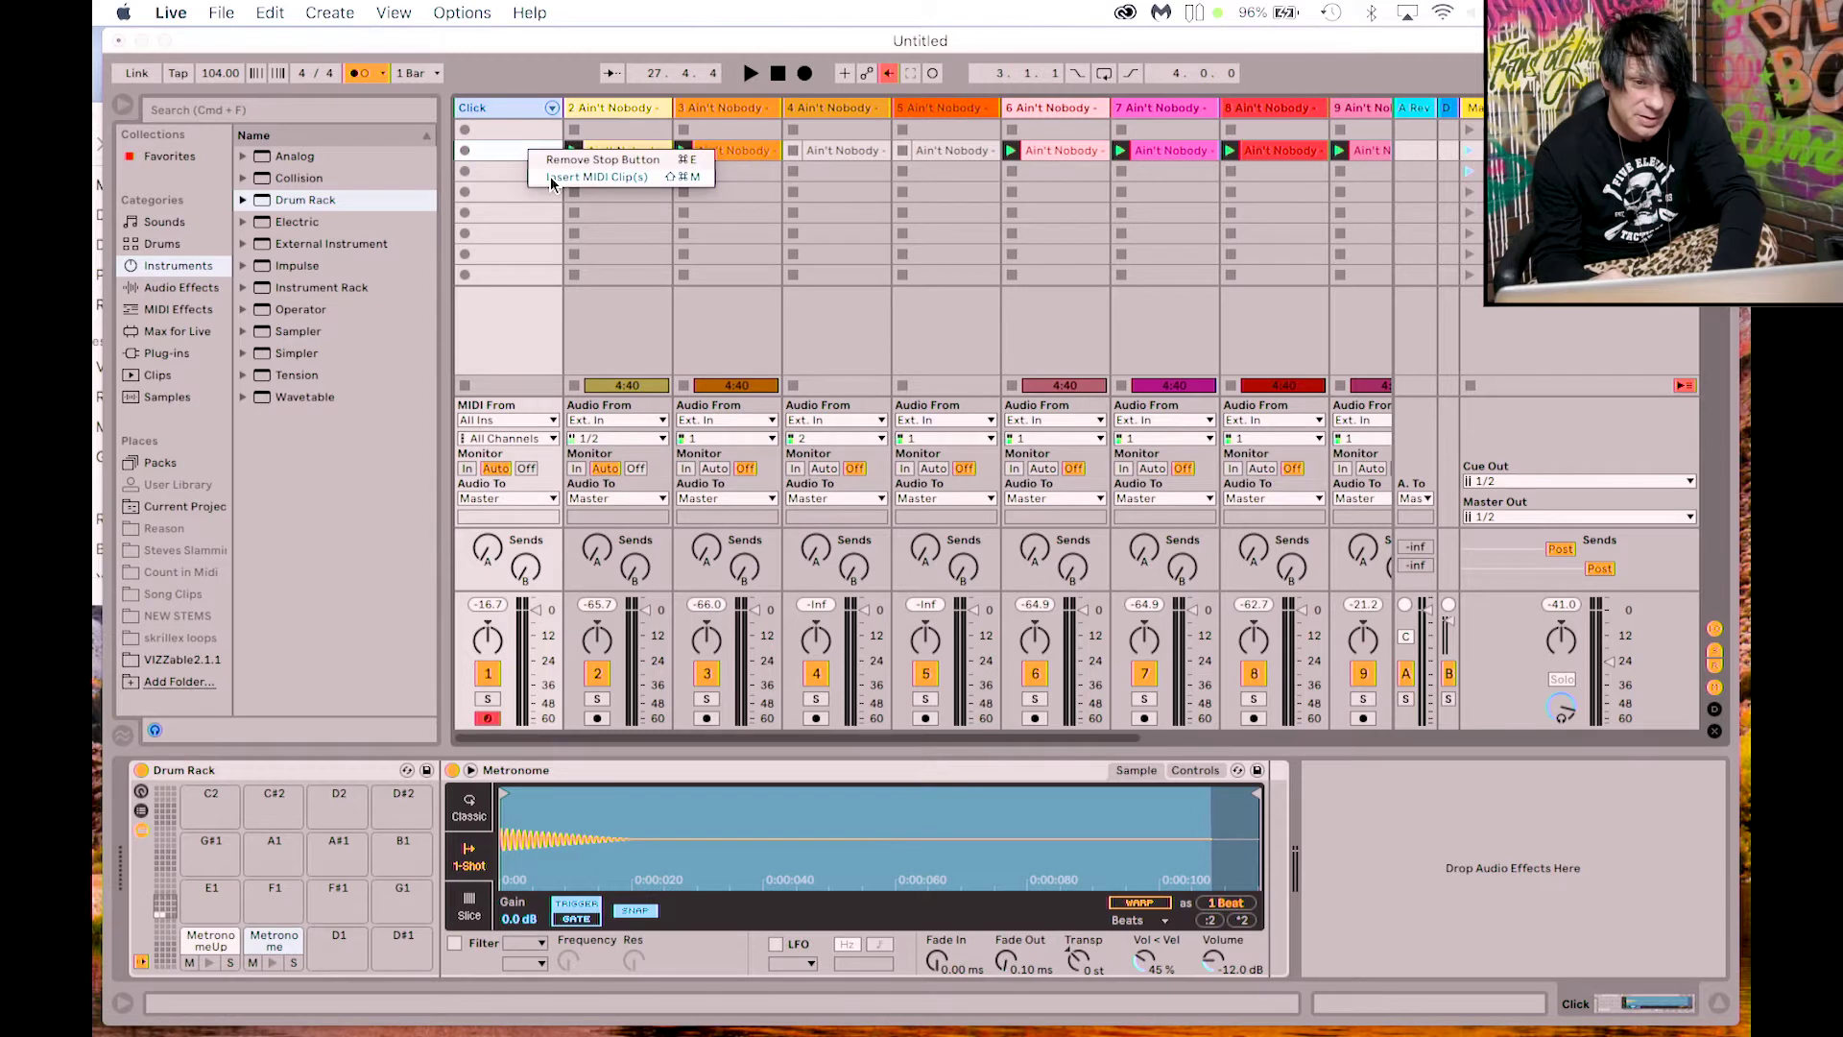
pyautogui.click(550, 176)
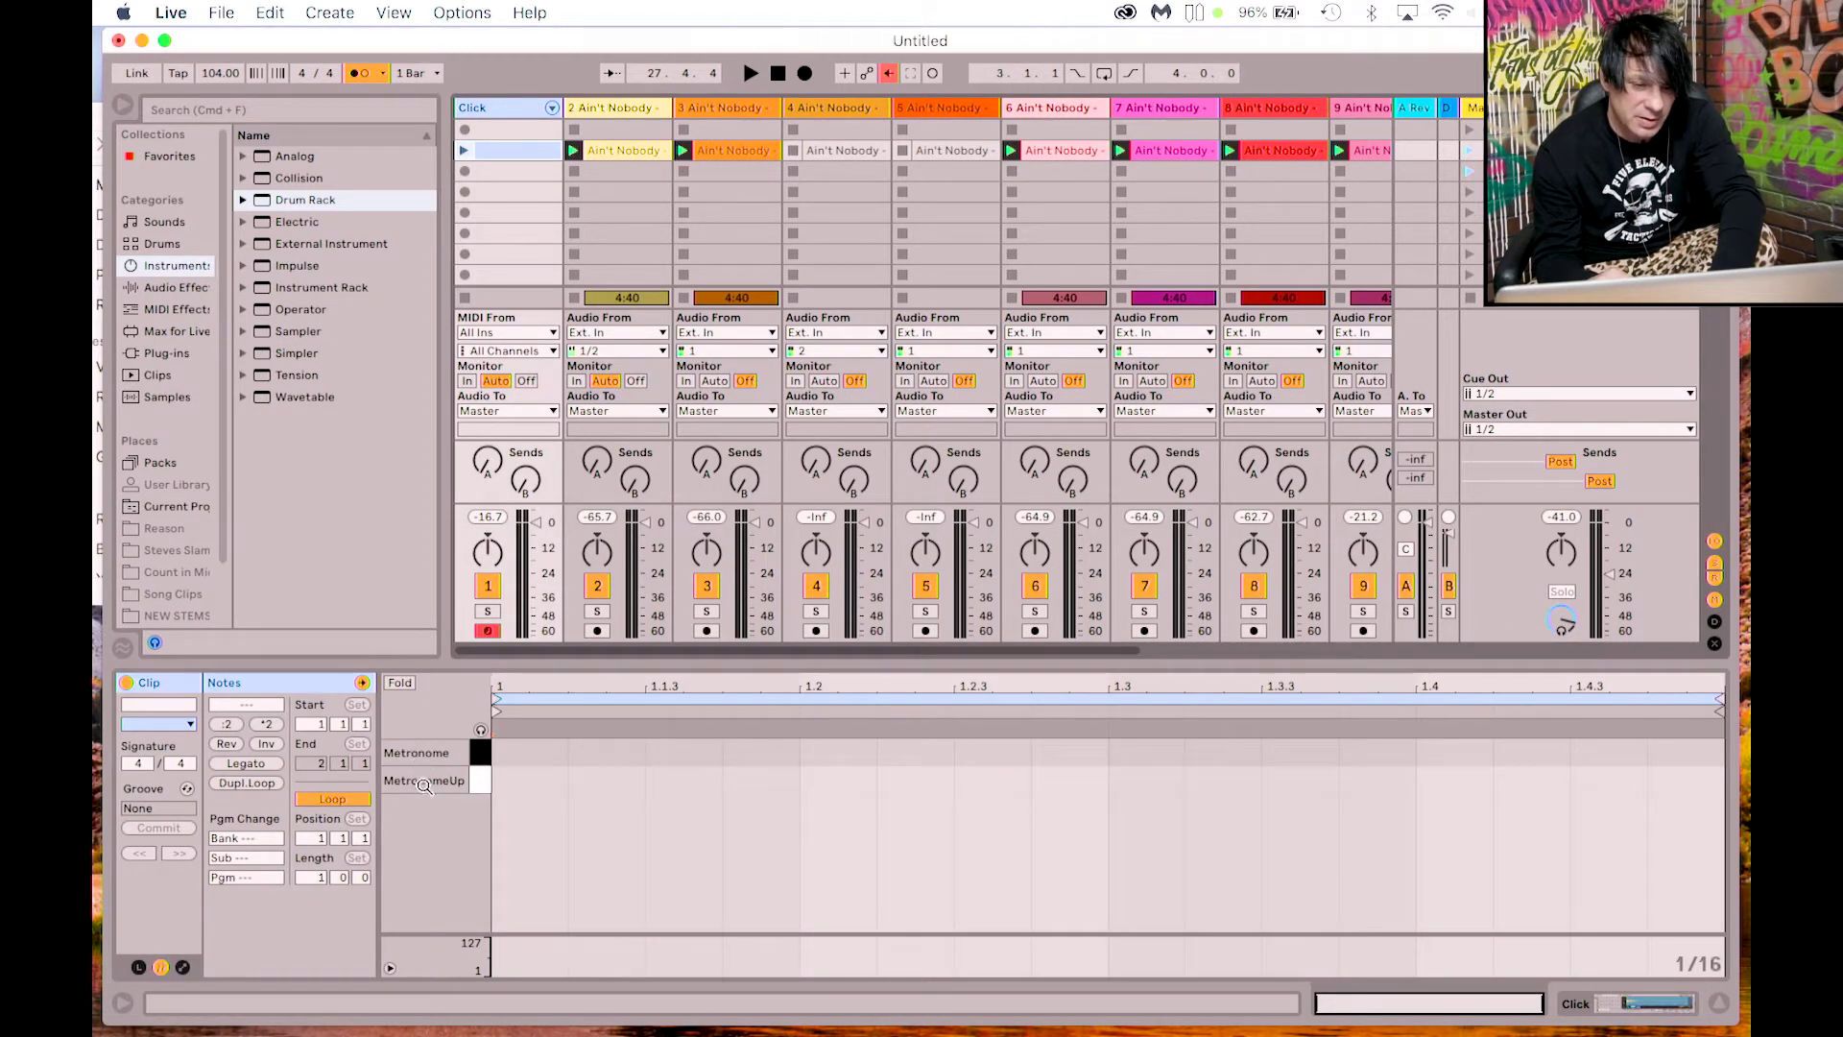
# Step: Set the MIDI clip's note editor to a fixed grid of 1/4
pyautogui.click(563, 779)
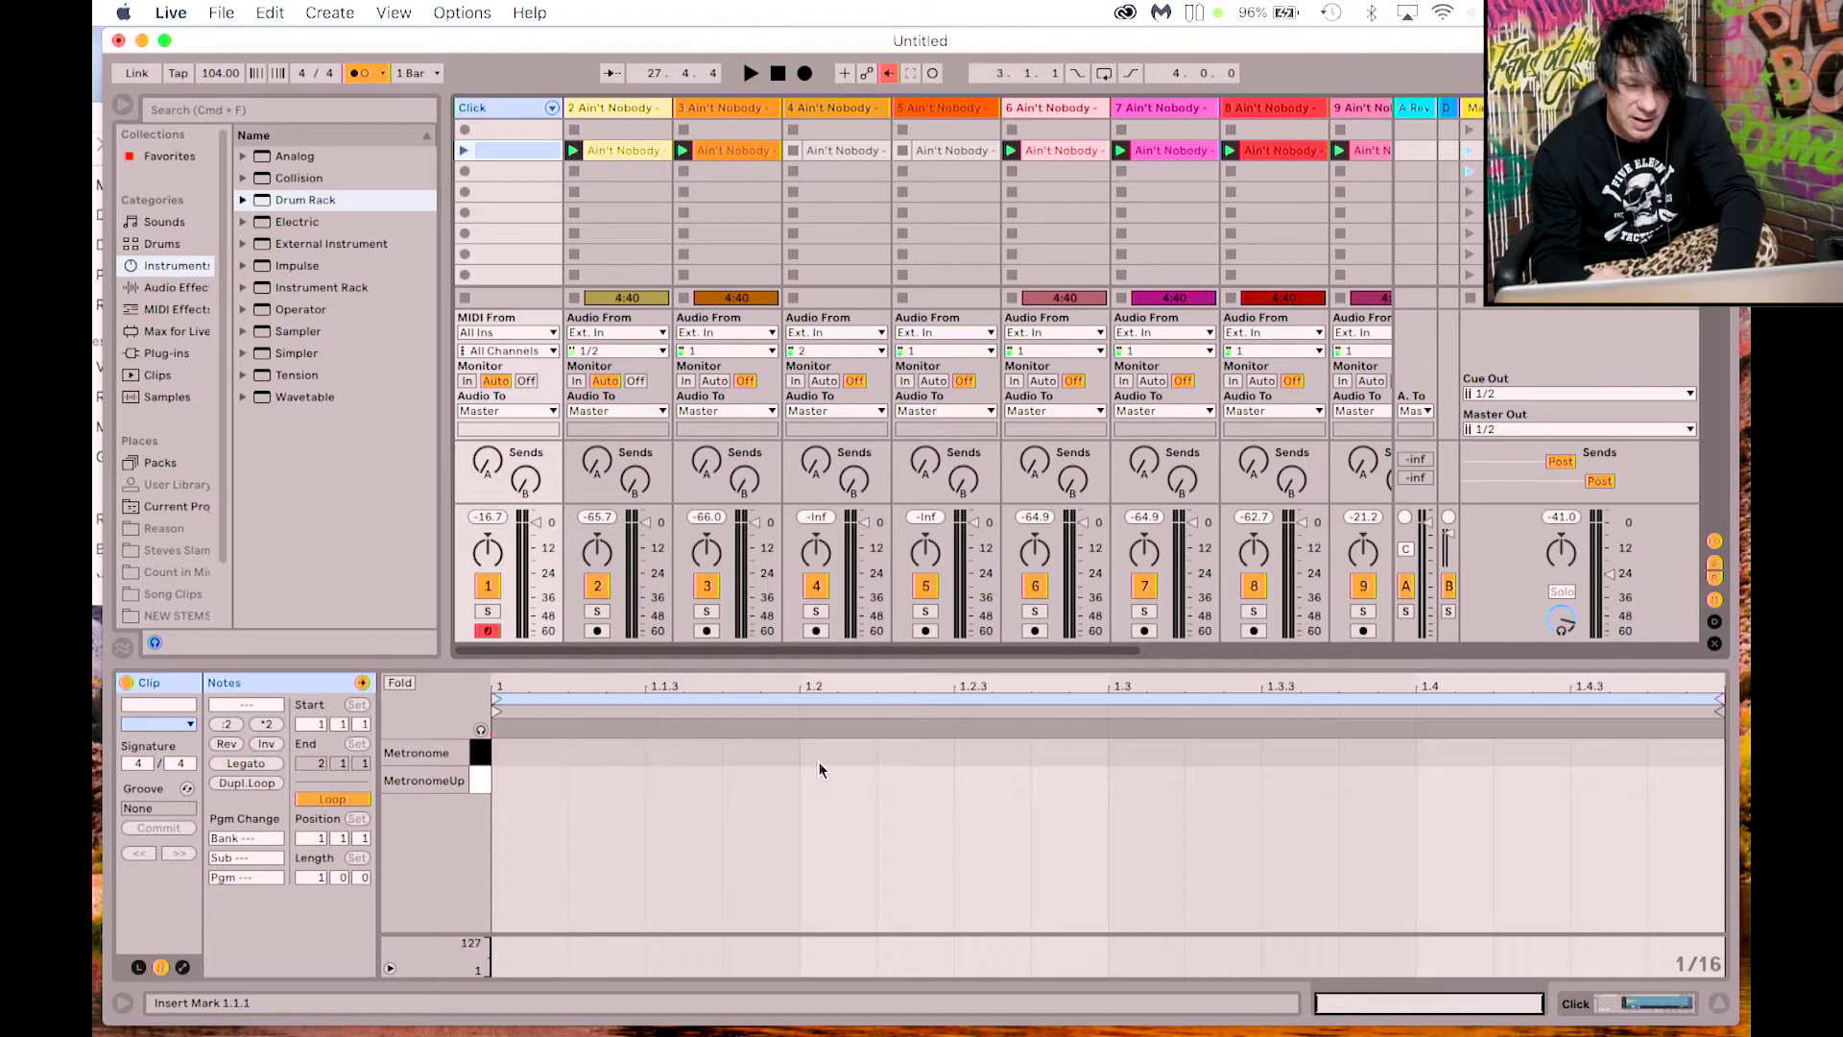
pyautogui.rightClick(684, 773)
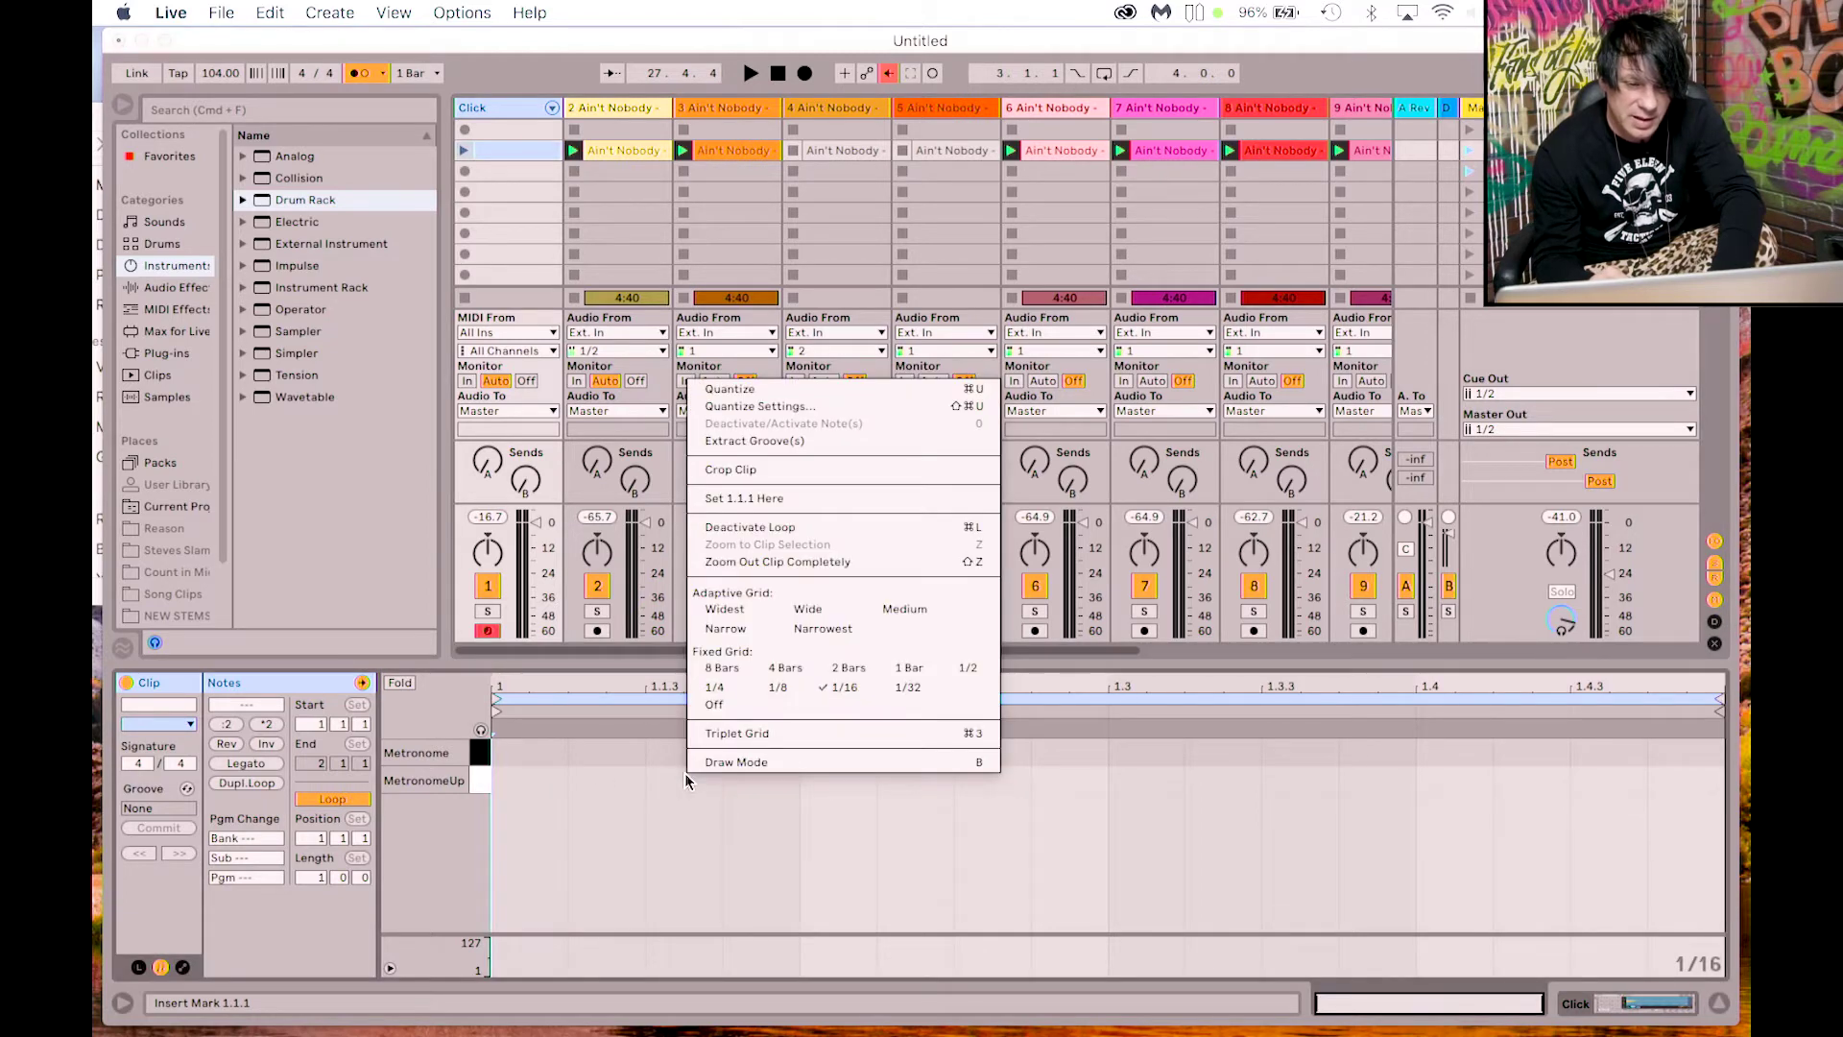
pyautogui.click(714, 689)
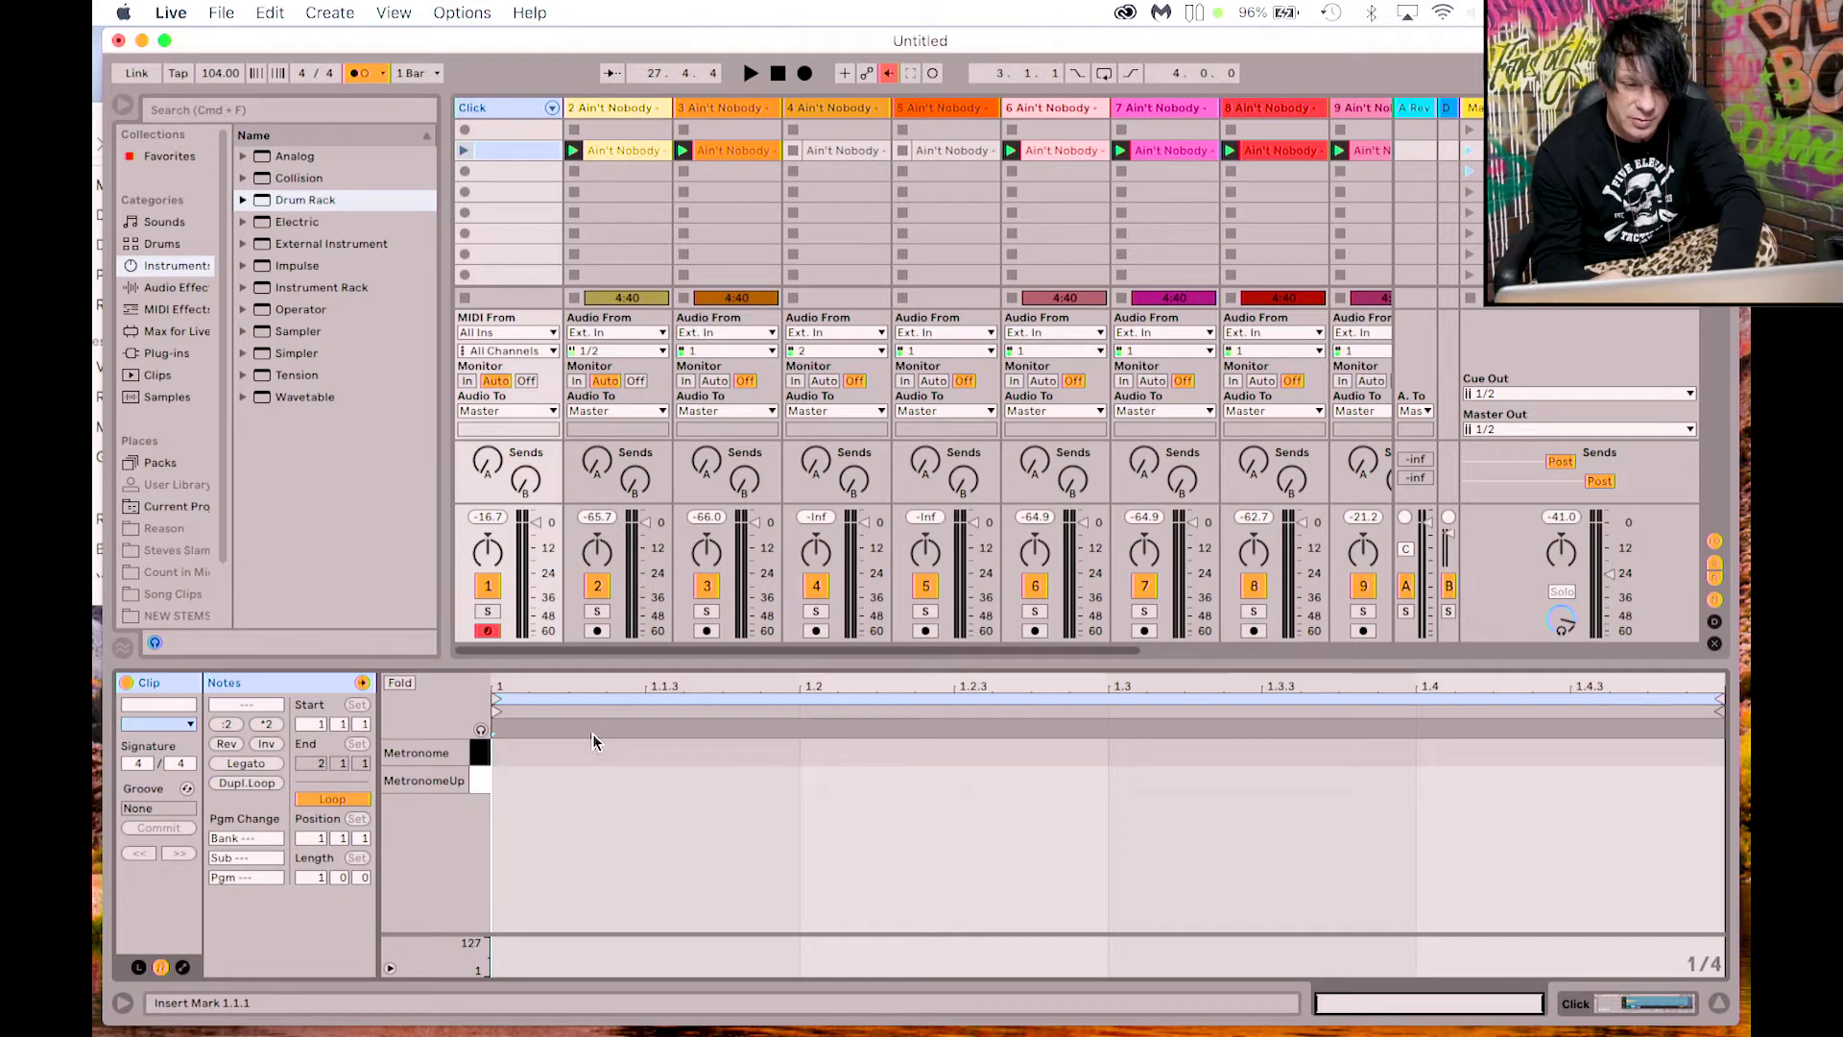
# Step: Add a Metronome note on beat 1 and MetronomeUp notes on beats 2, 3 and 4, and launch the Ain't Nobody scene to hear the click
pyautogui.doubleClick(522, 752)
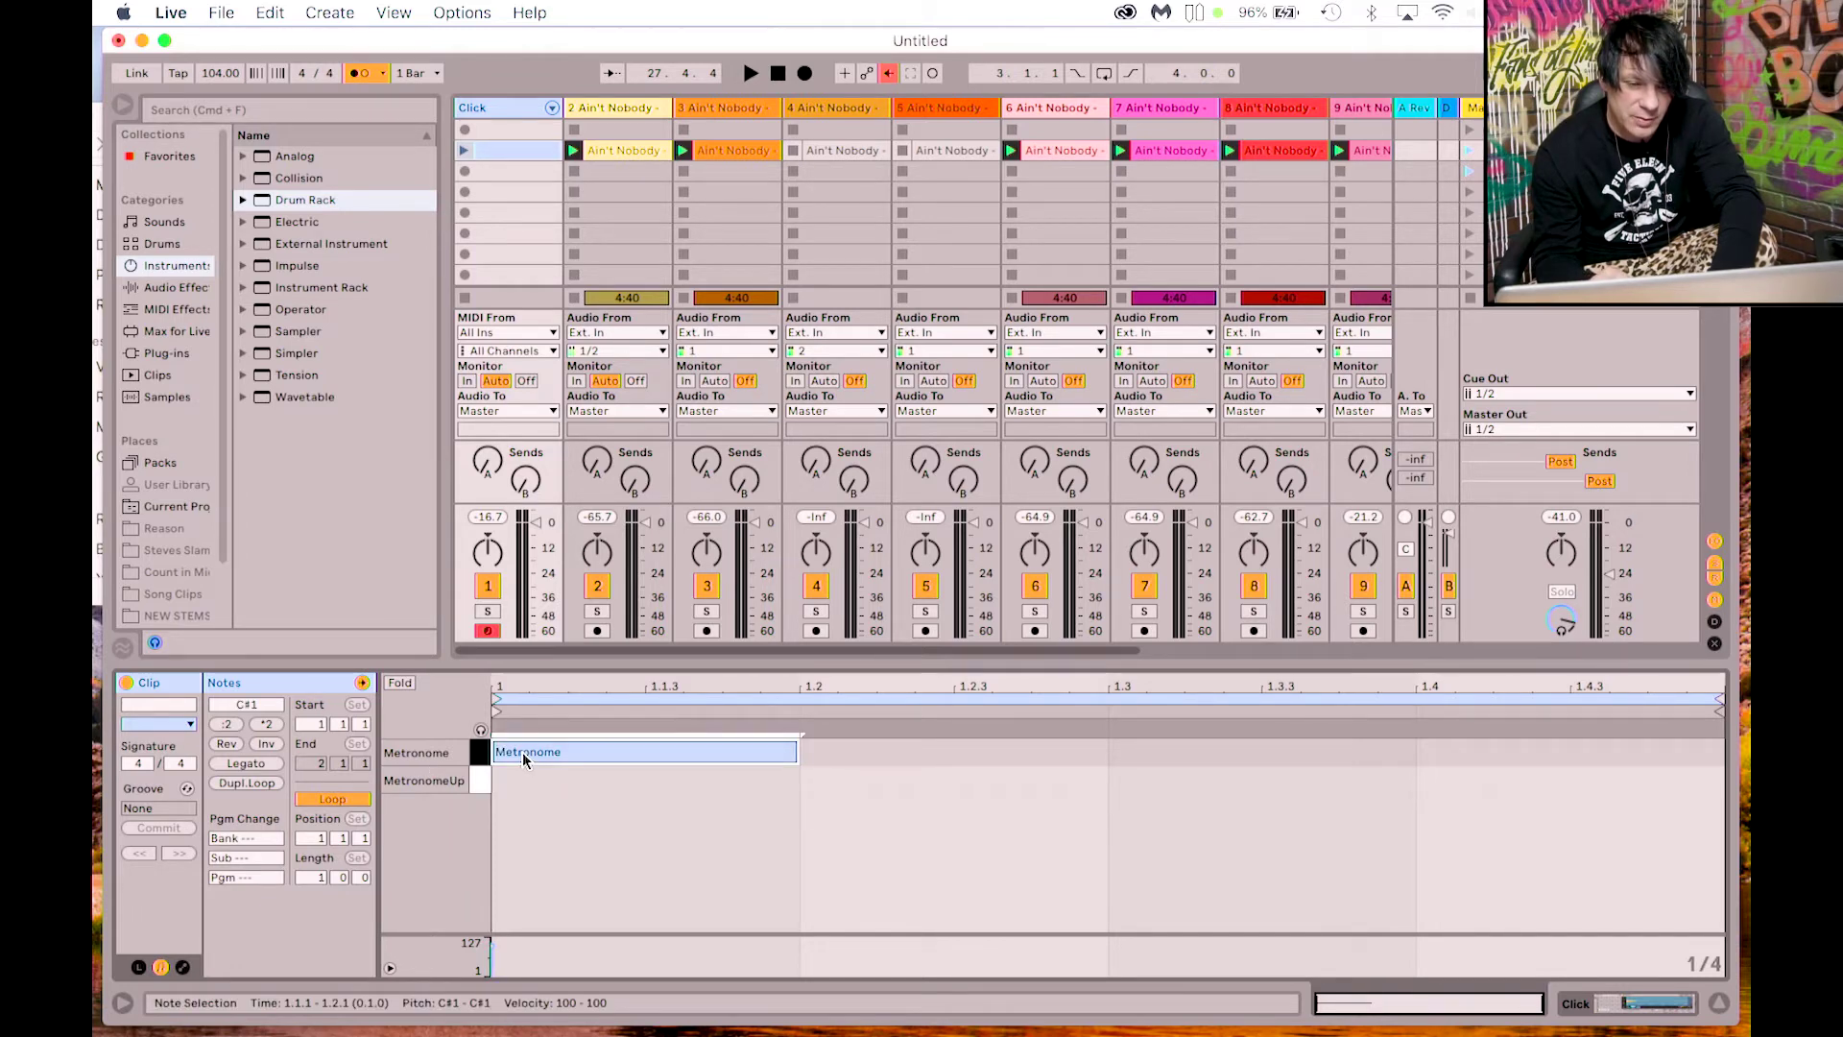
pyautogui.doubleClick(850, 780)
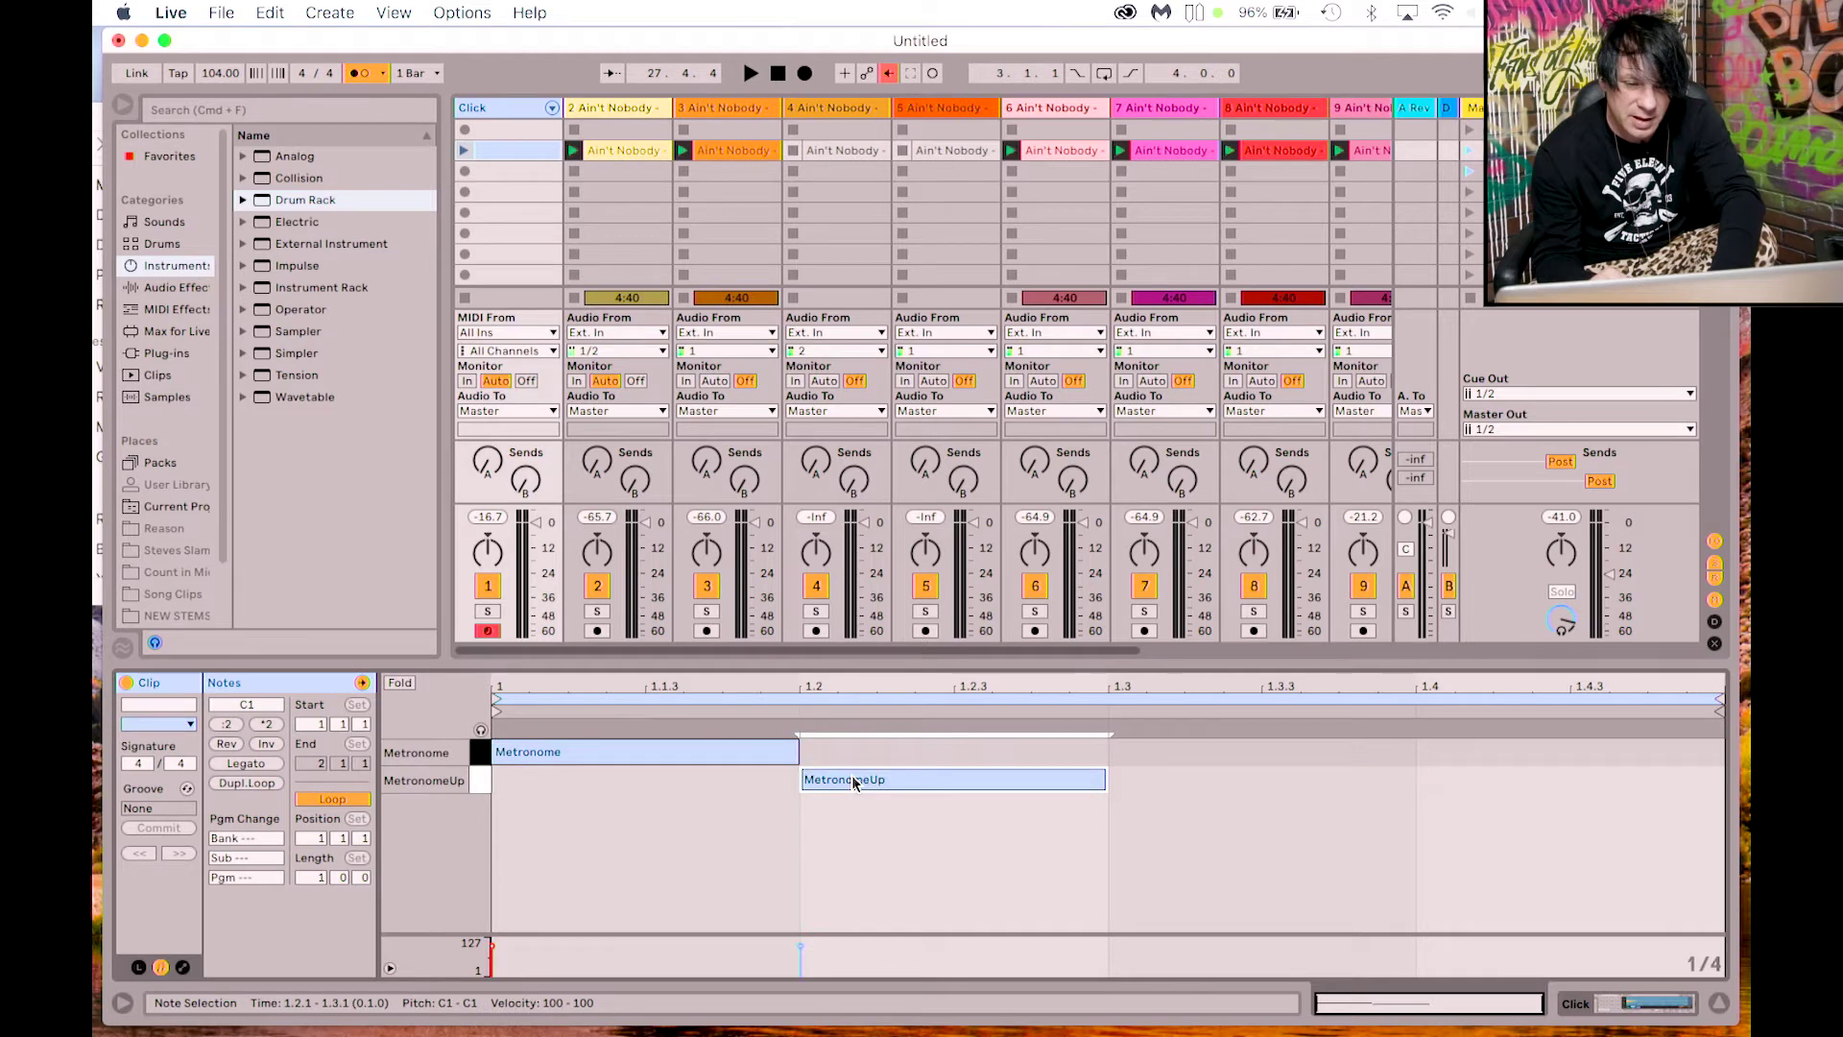
pyautogui.doubleClick(1178, 786)
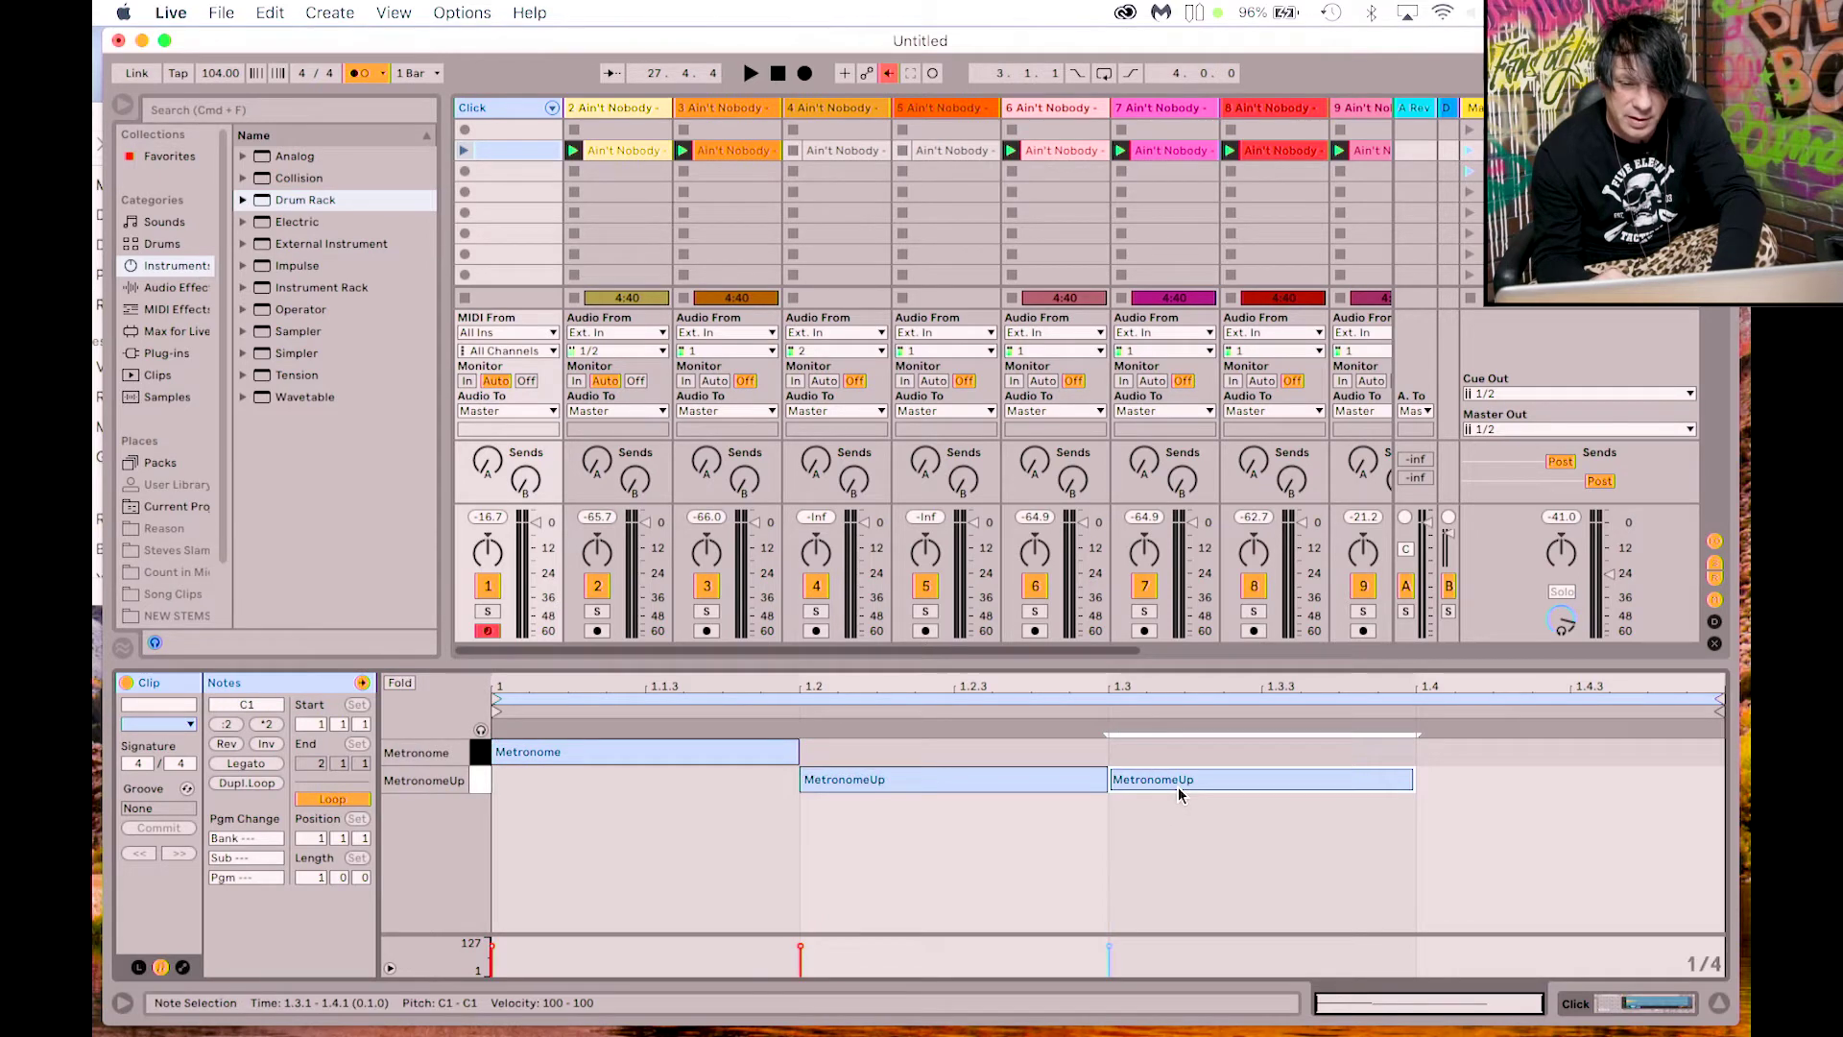
pyautogui.click(1479, 787)
pyautogui.doubleClick(1479, 786)
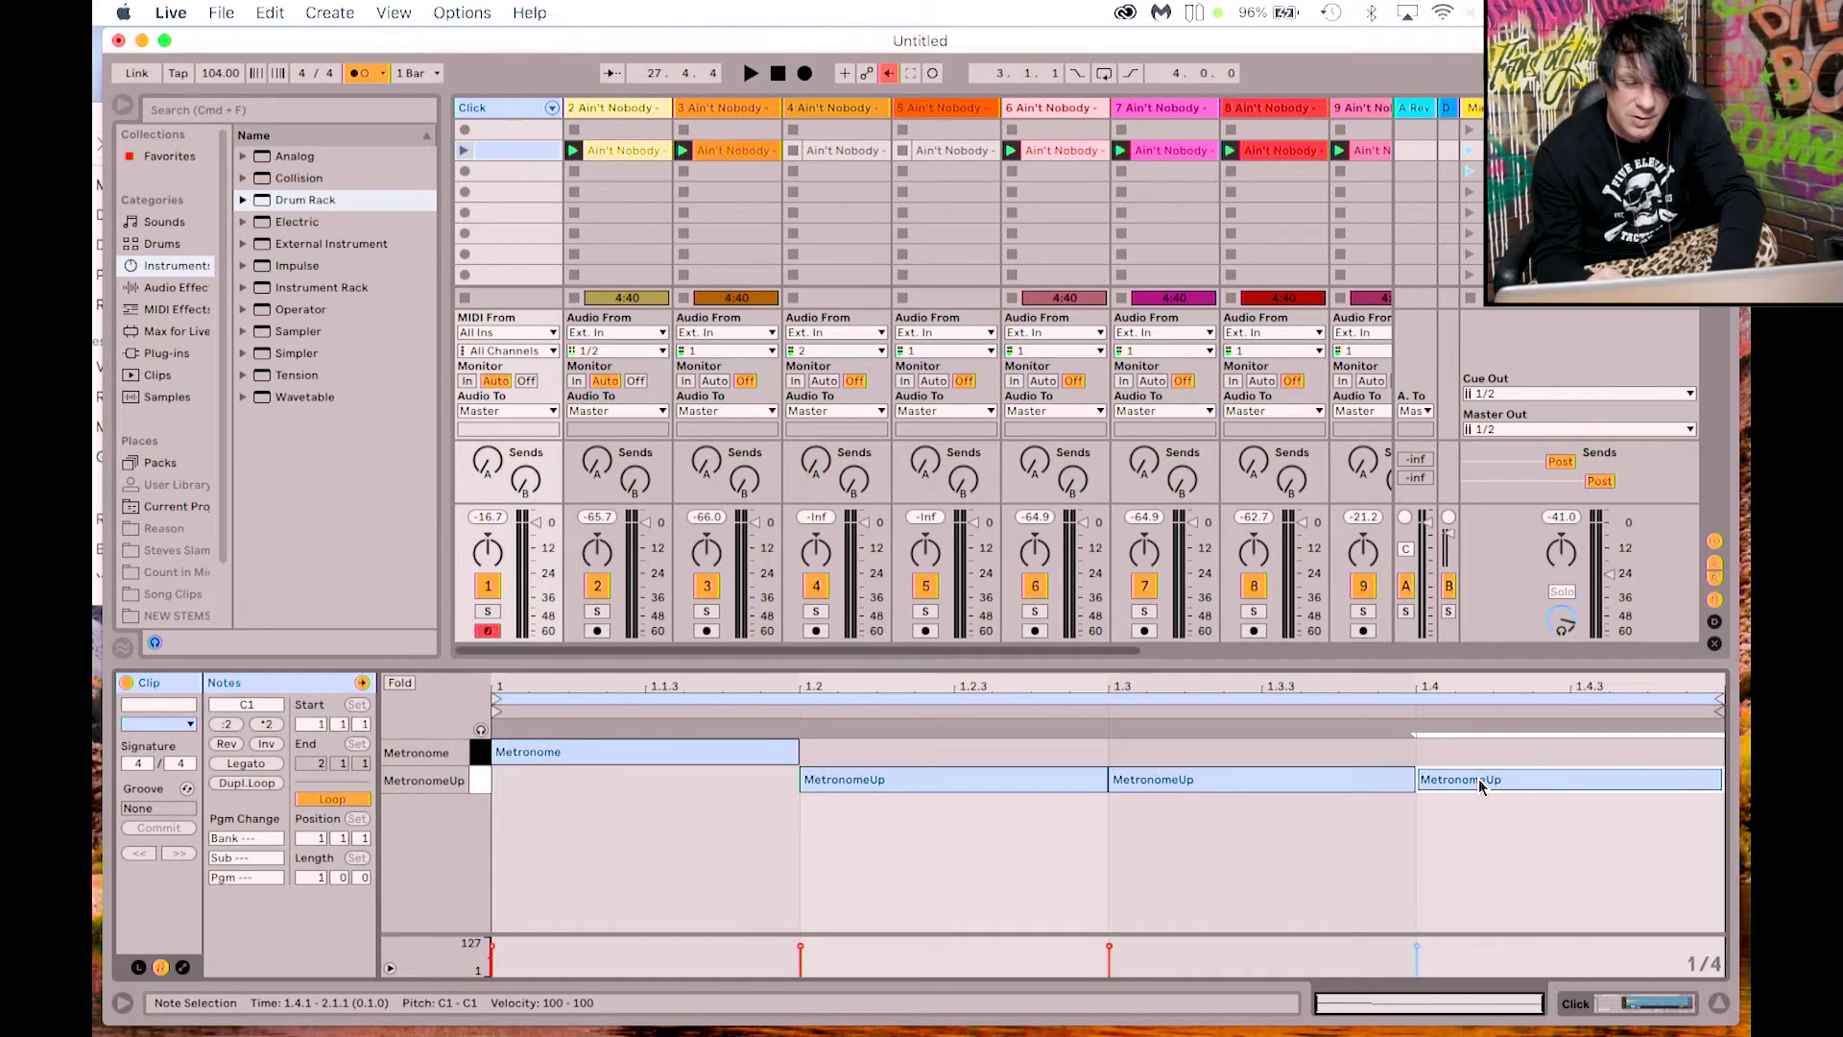
pyautogui.click(566, 785)
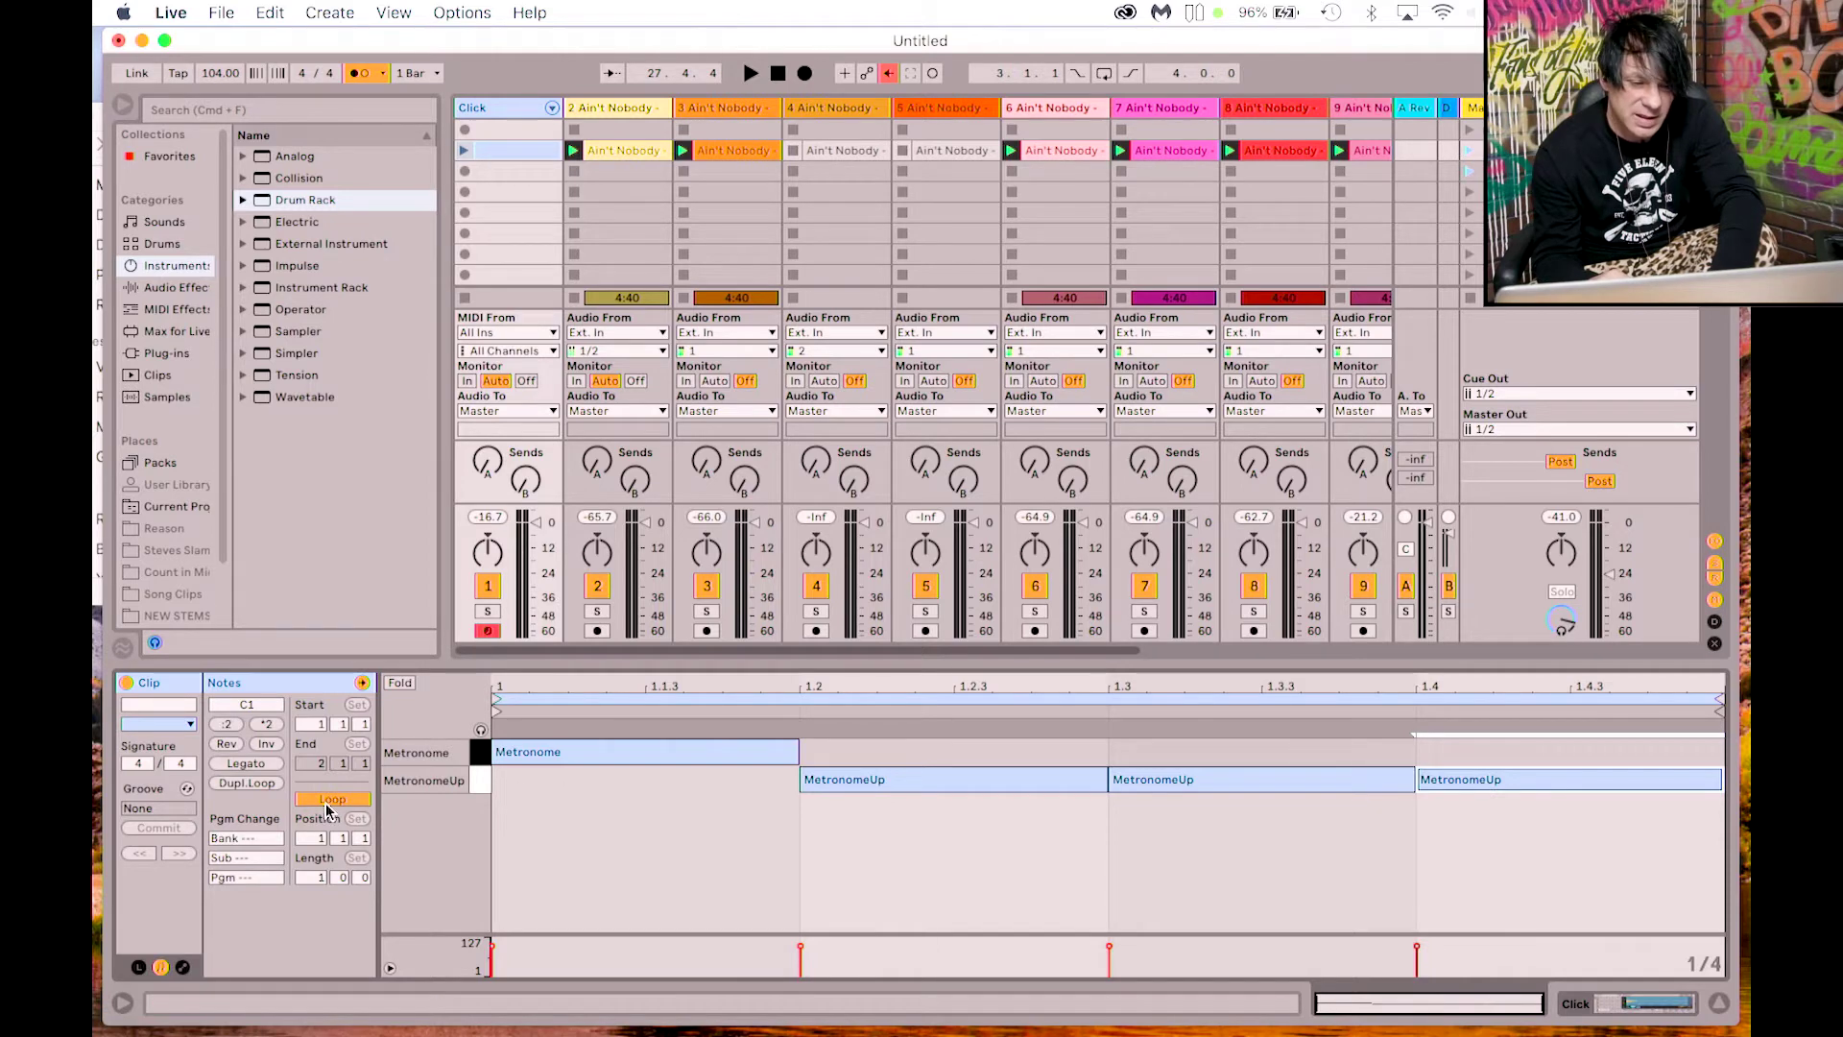
pyautogui.click(1470, 152)
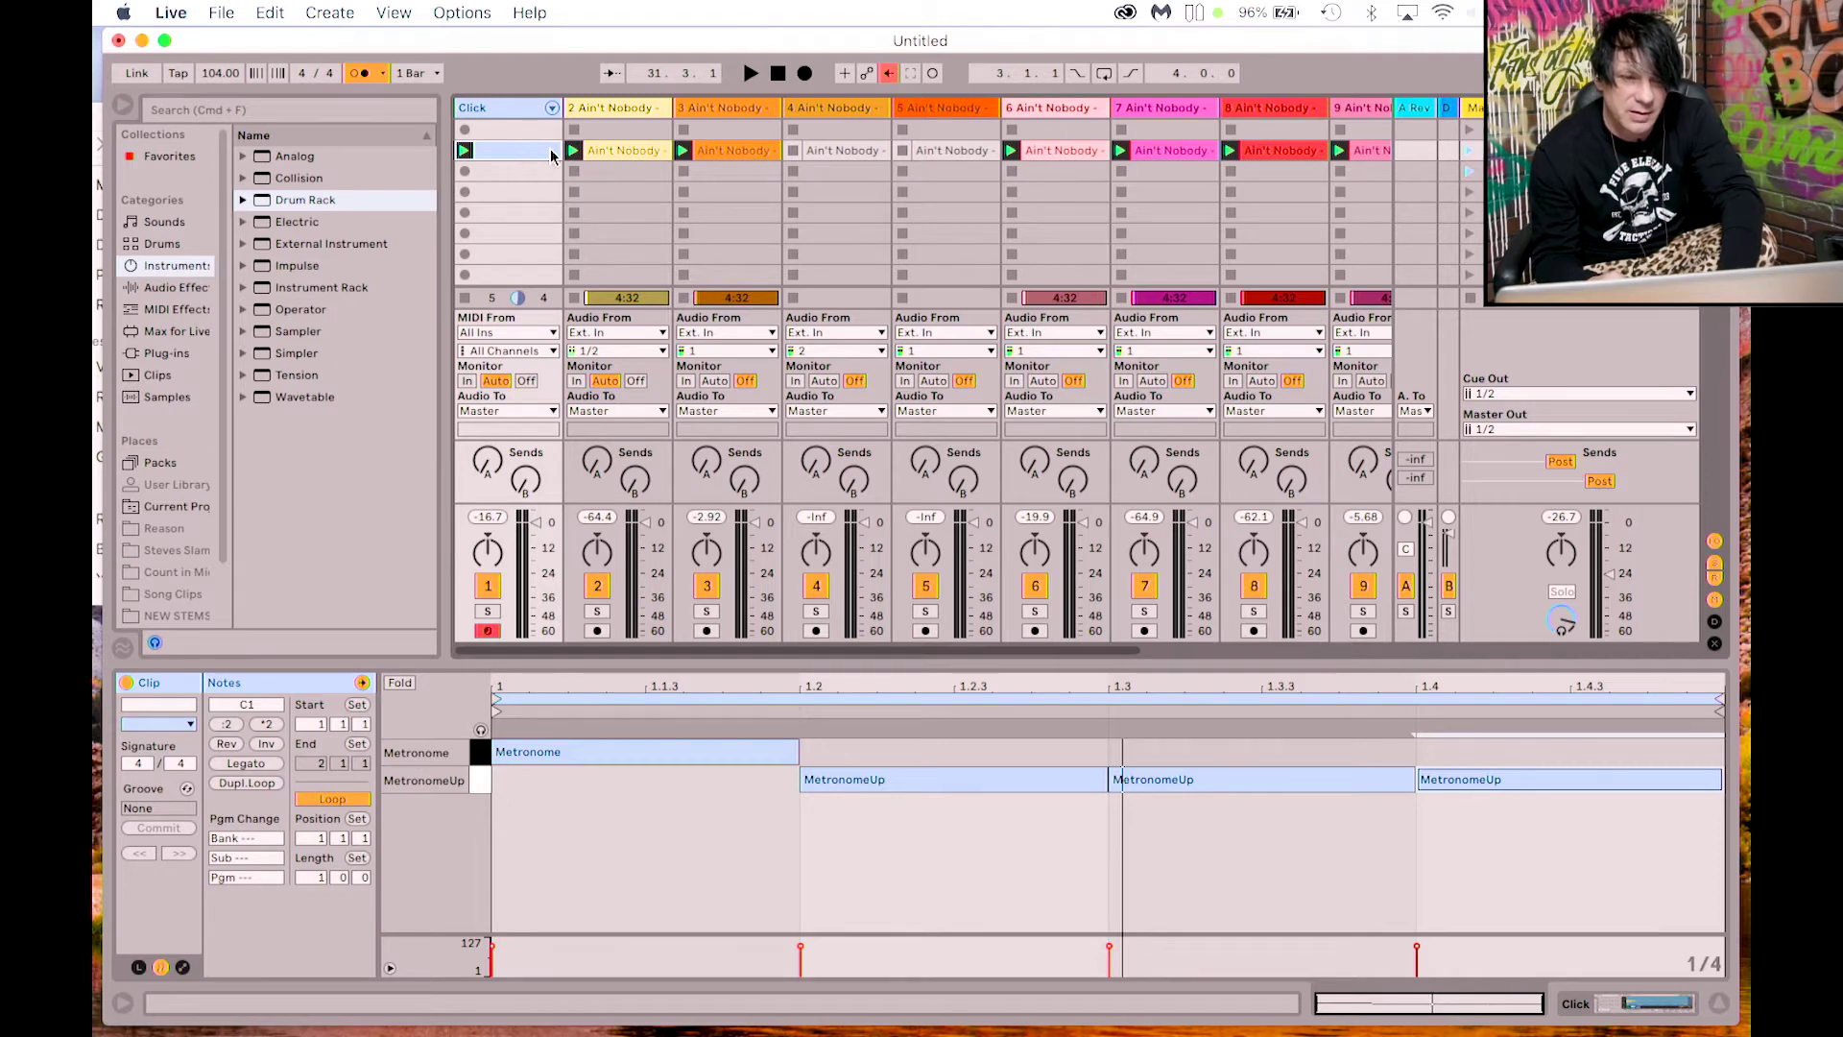
# Step: Select the scene's clips from Click through track 12 and copy them into the Arrangement starting at bar 27
pyautogui.hscroll(5, 553, 154)
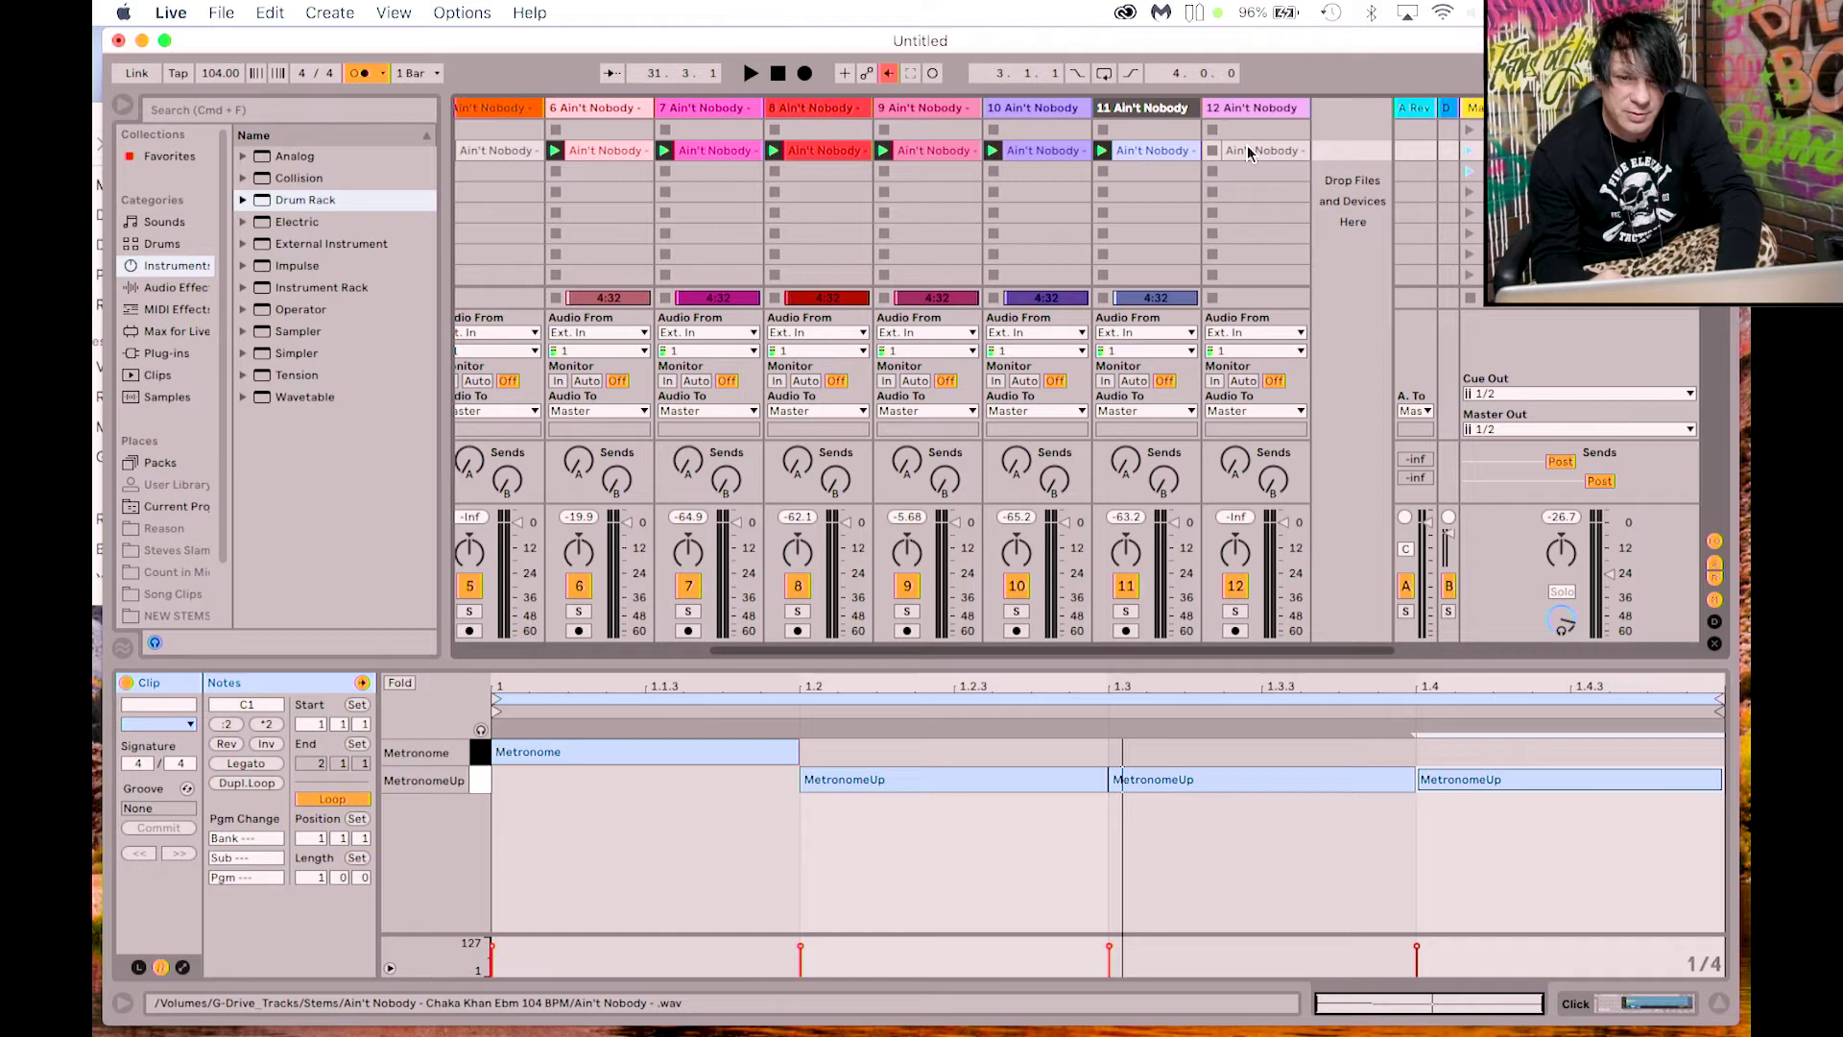
pyautogui.keyDown('shift'); pyautogui.click(1247, 146); pyautogui.keyUp('shift')
pyautogui.hscroll(-5, 1195, 151)
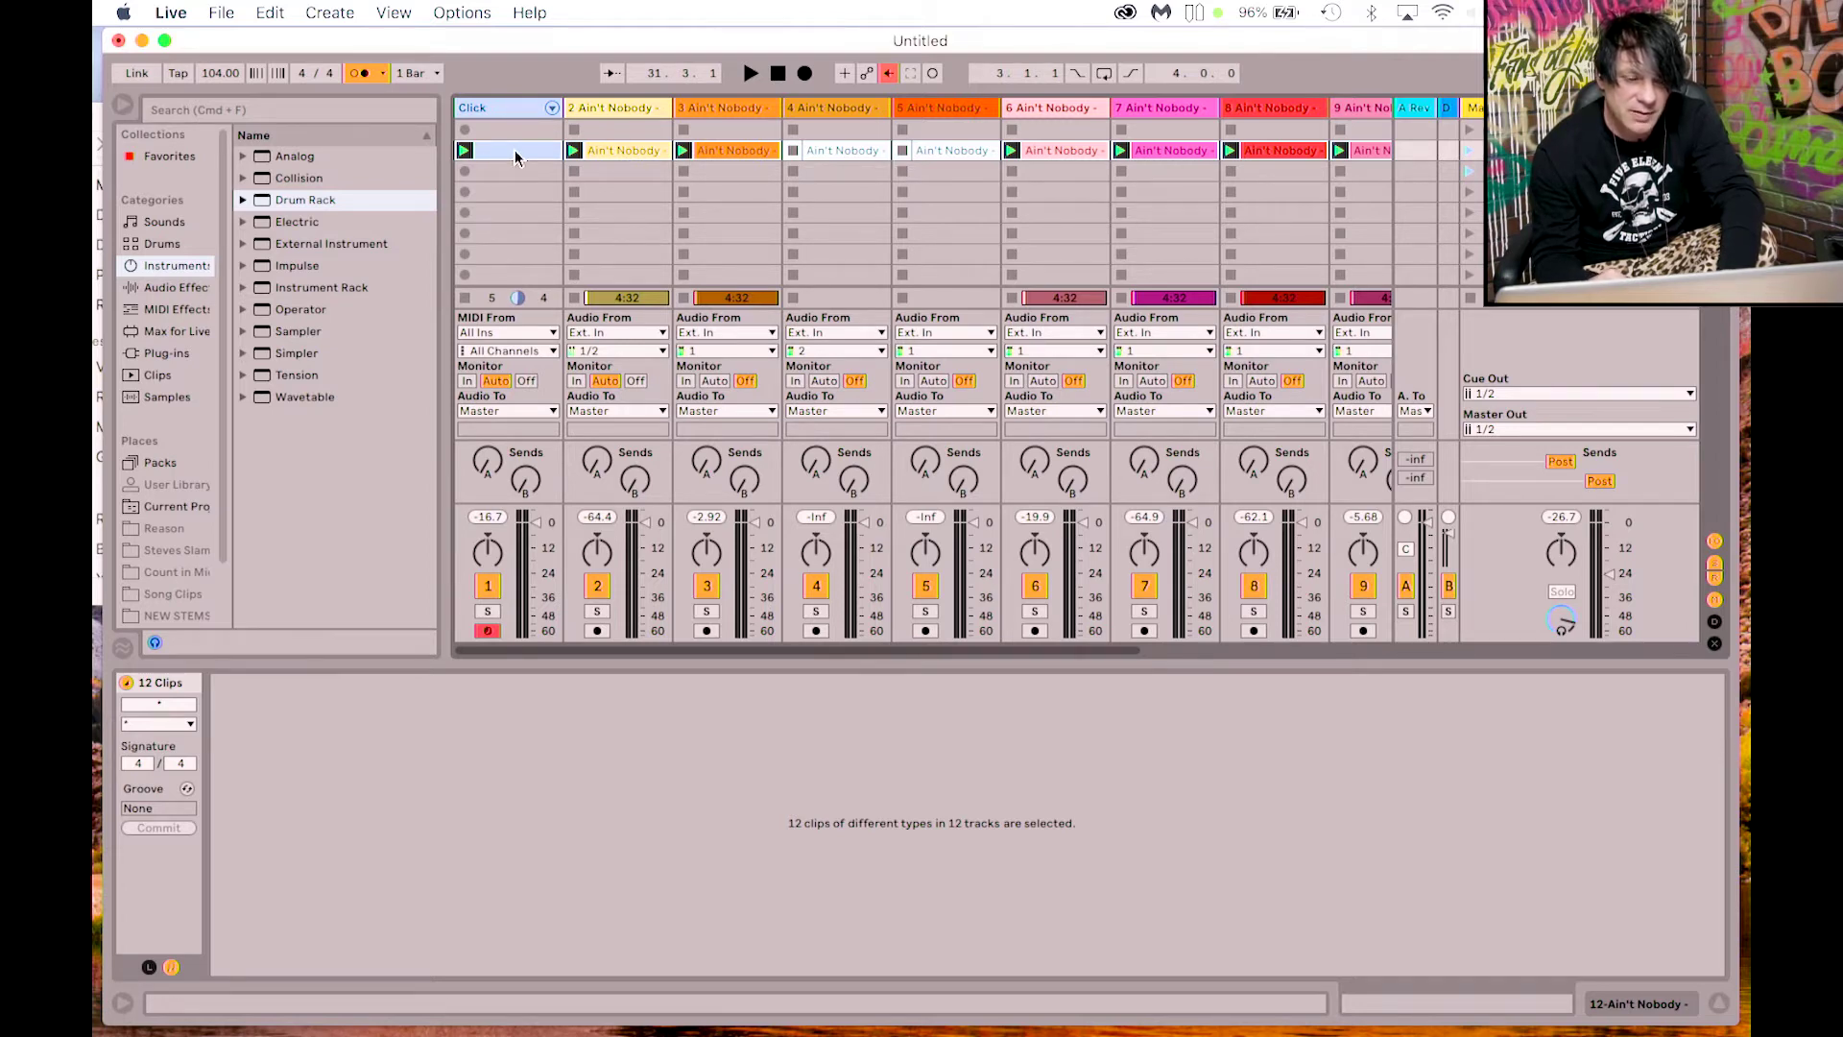
pyautogui.press('Tab')
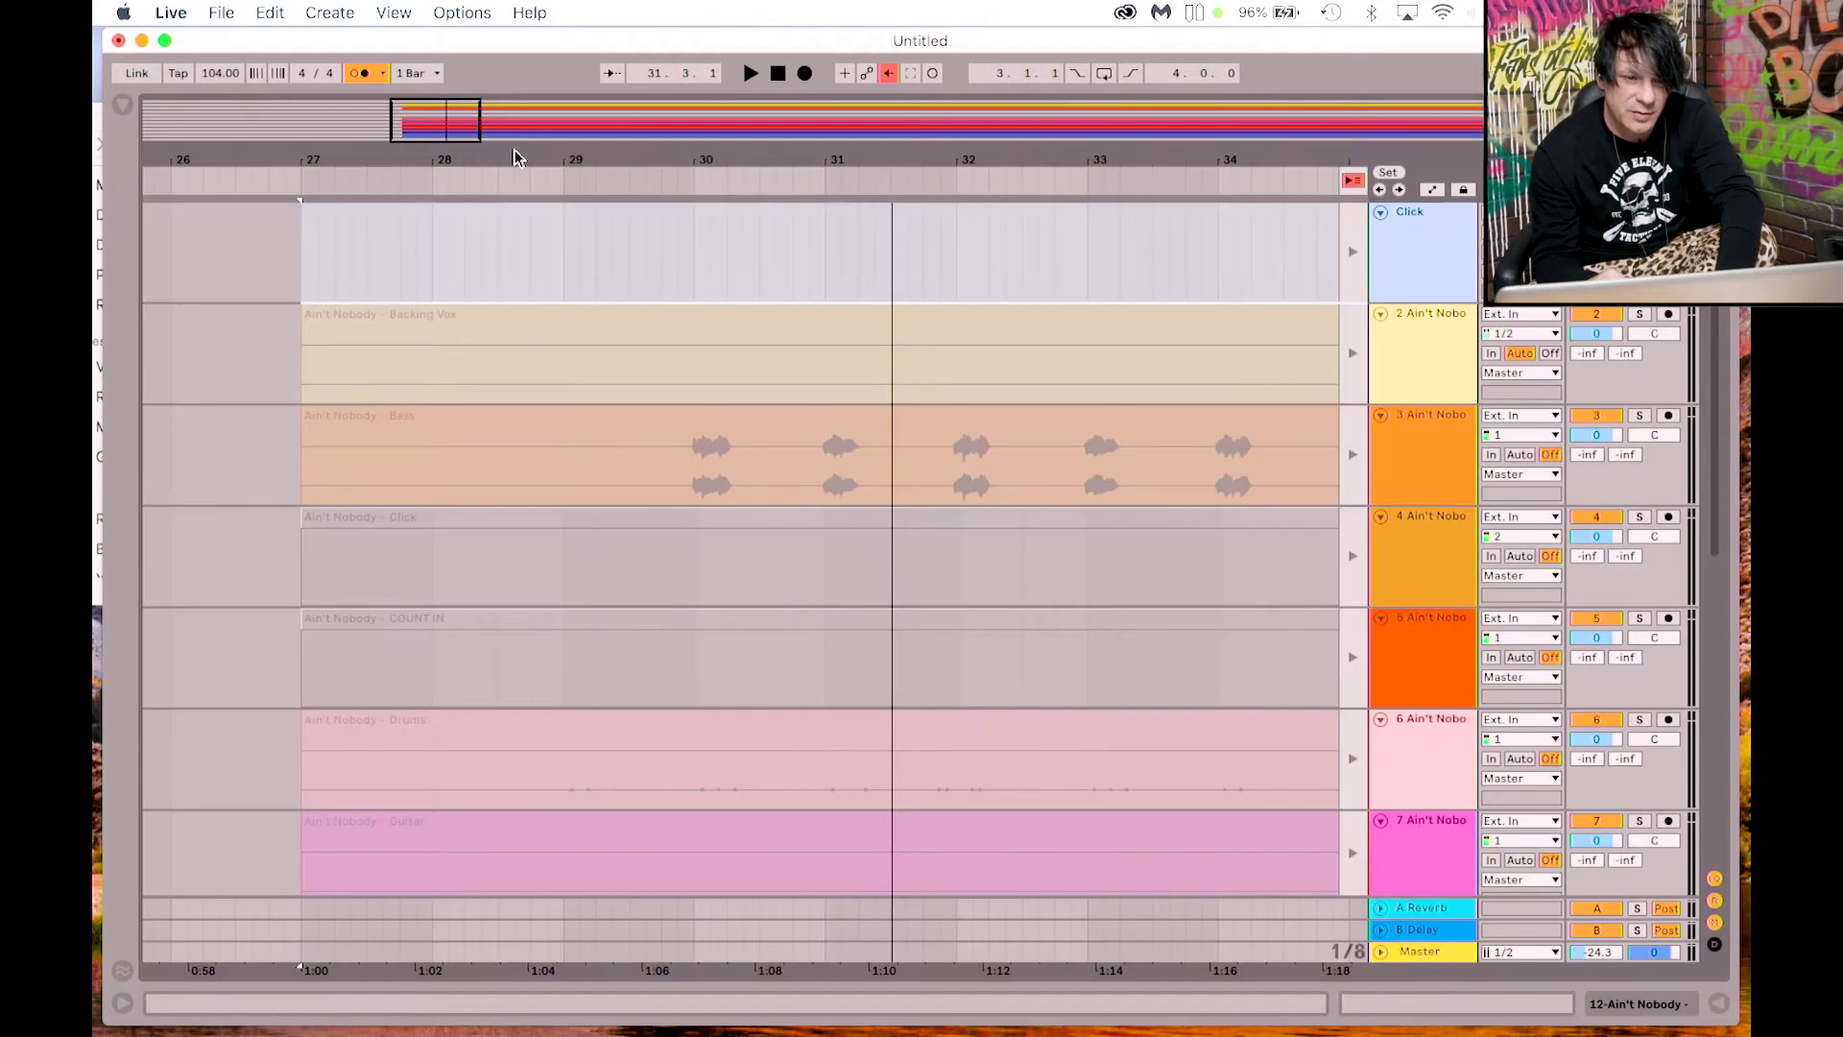
pyautogui.moveTo(514, 149); pyautogui.dragTo(312, 253)
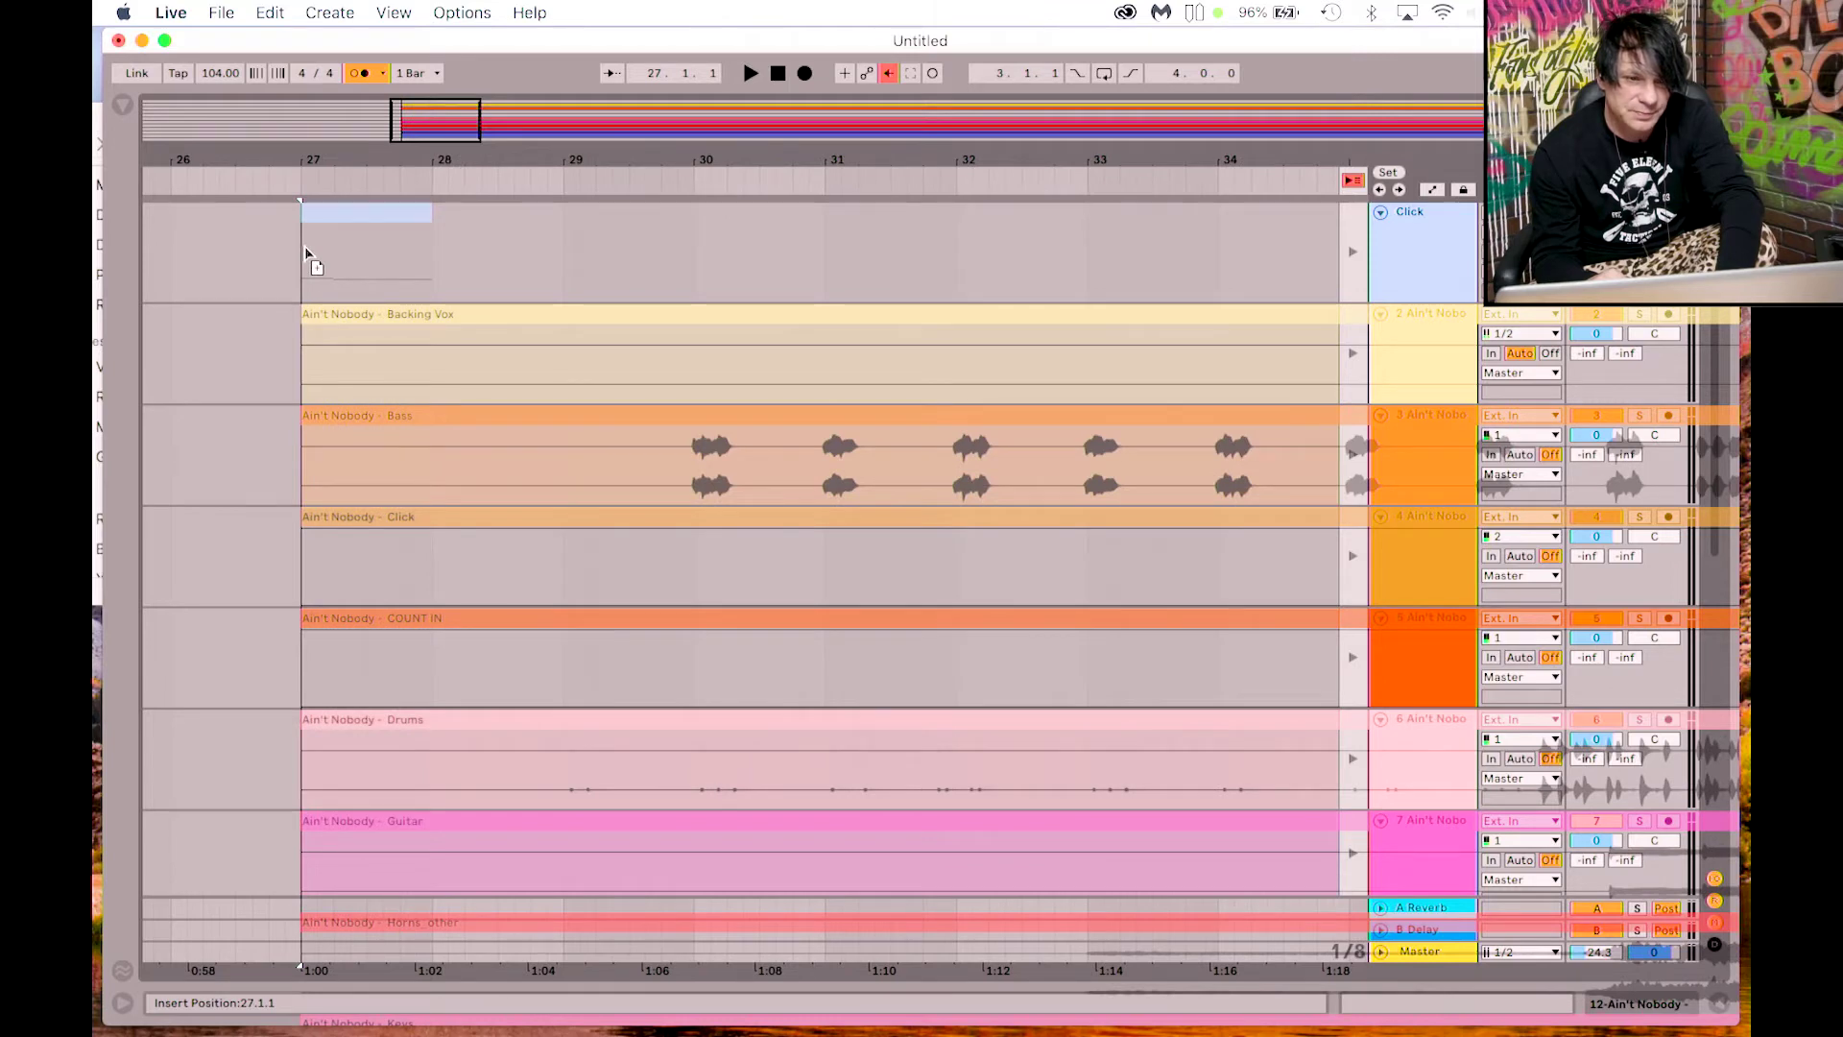
pyautogui.moveTo(309, 257); pyautogui.dragTo(309, 257)
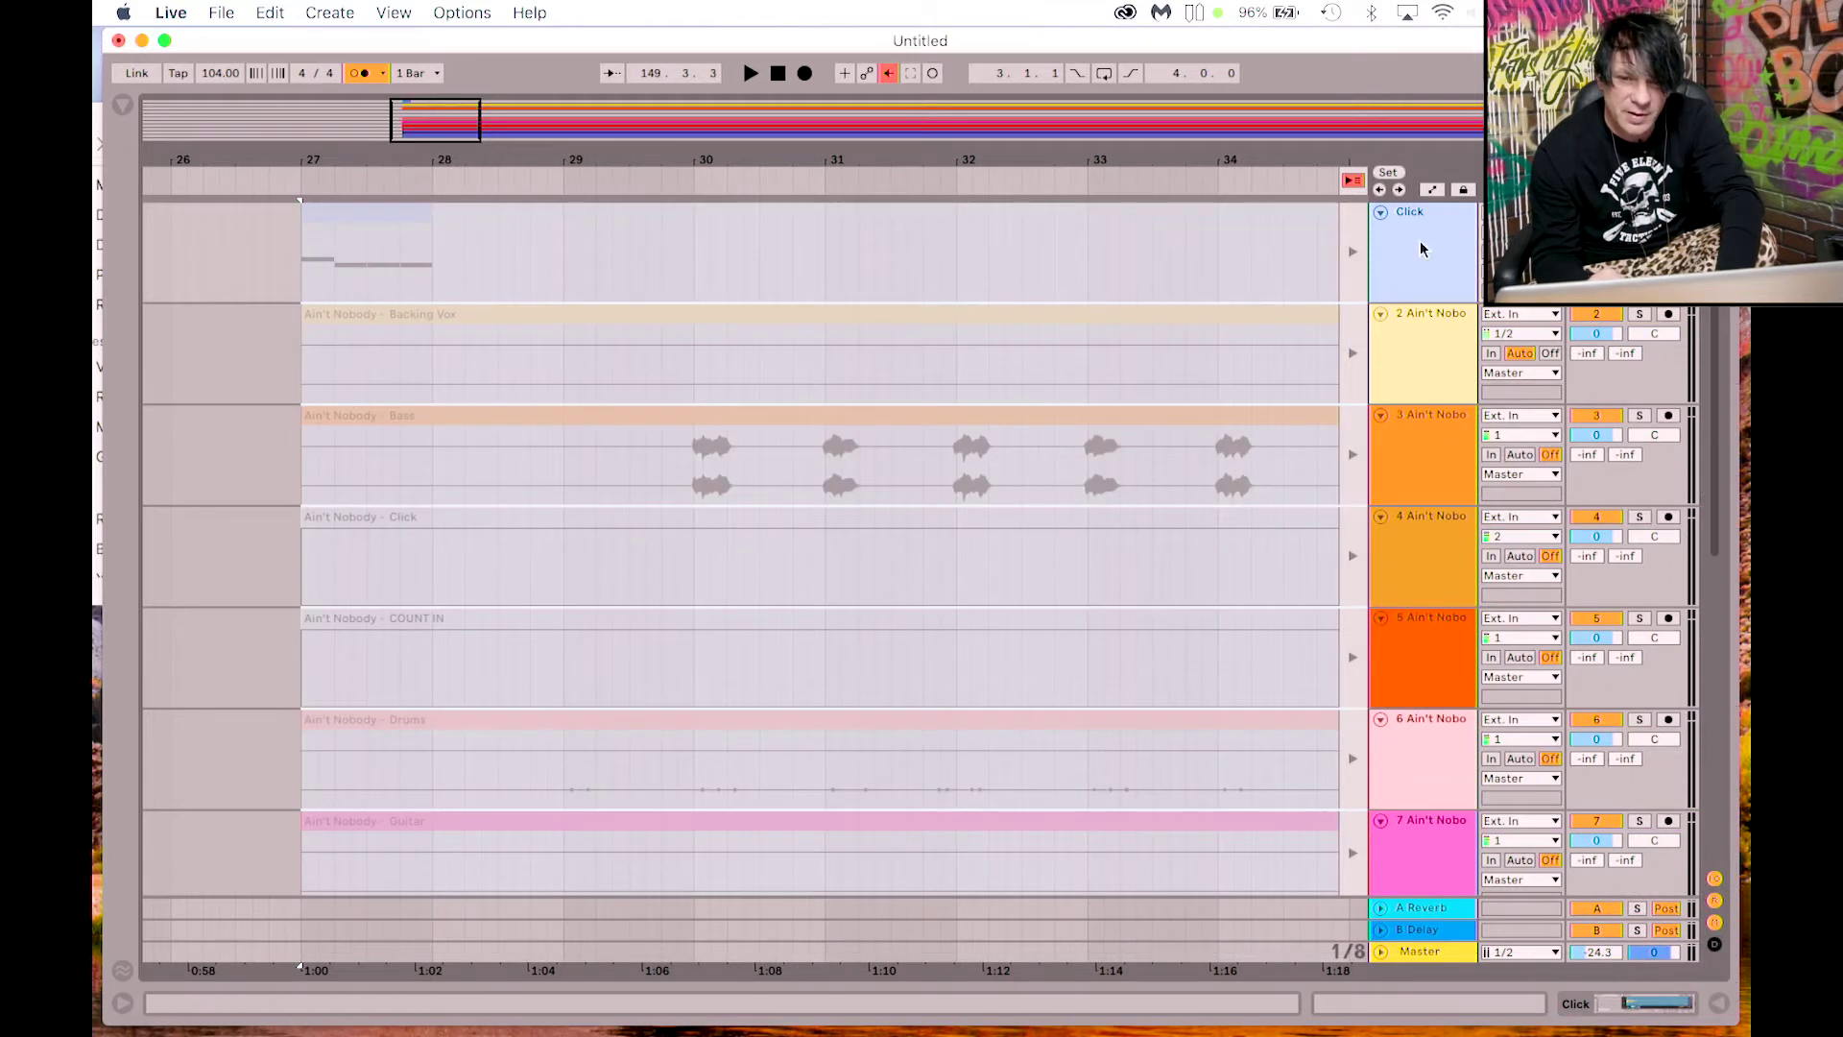
# Step: Compare the Session and Arrangement views, reactivate Arrangement playback, and play from the Click clip at bar 27
pyautogui.press('Tab')
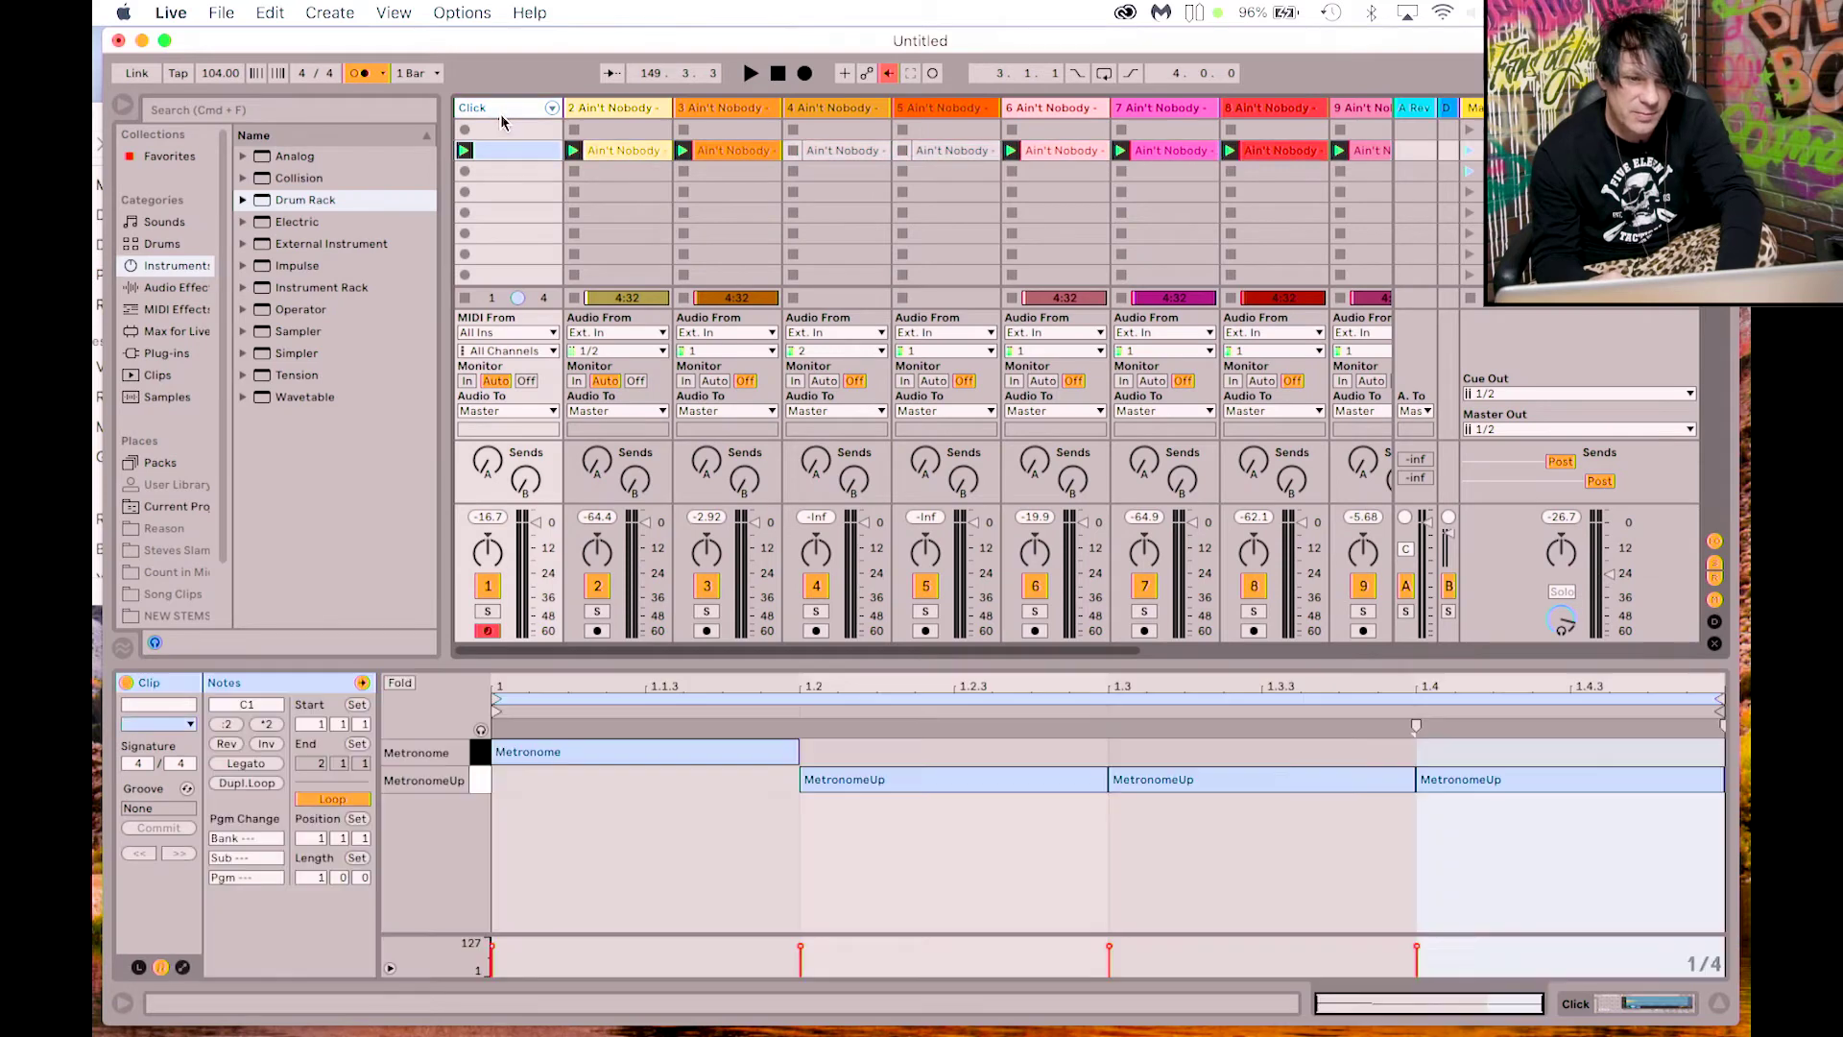
pyautogui.press('Tab')
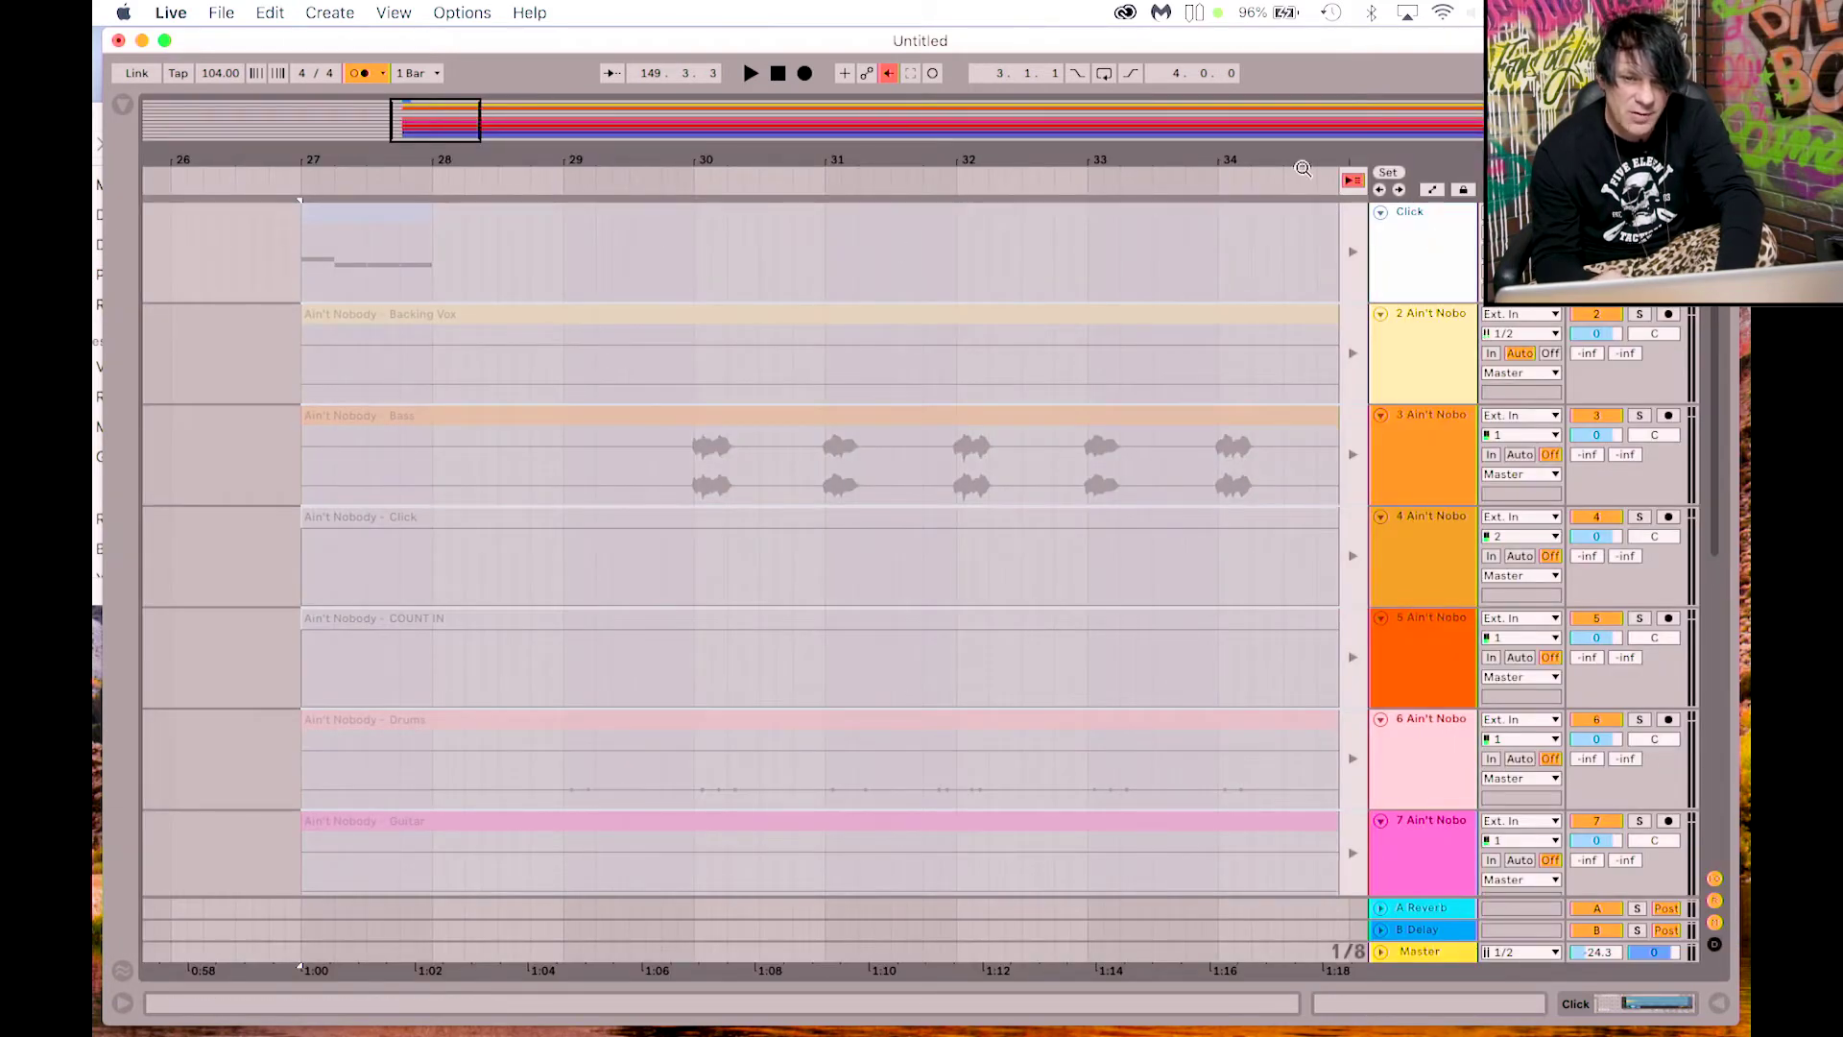
pyautogui.click(1354, 182)
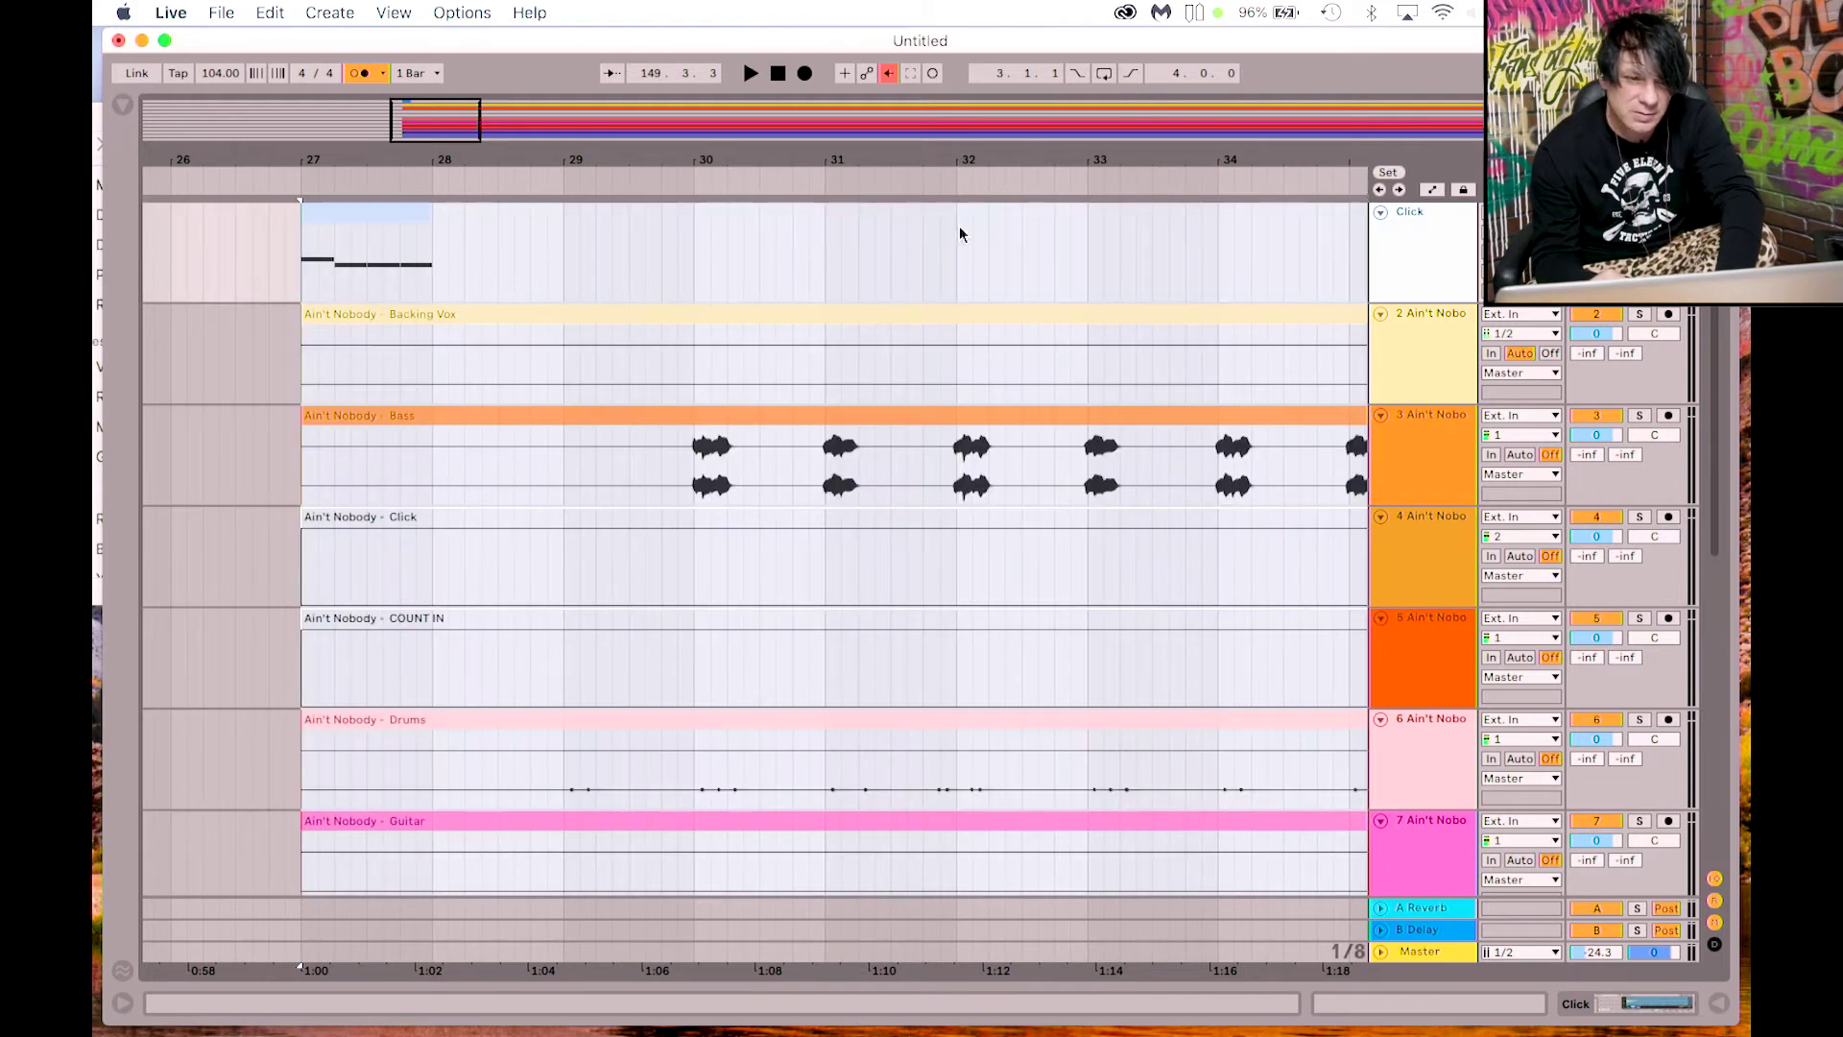
pyautogui.click(403, 220)
pyautogui.press('space')
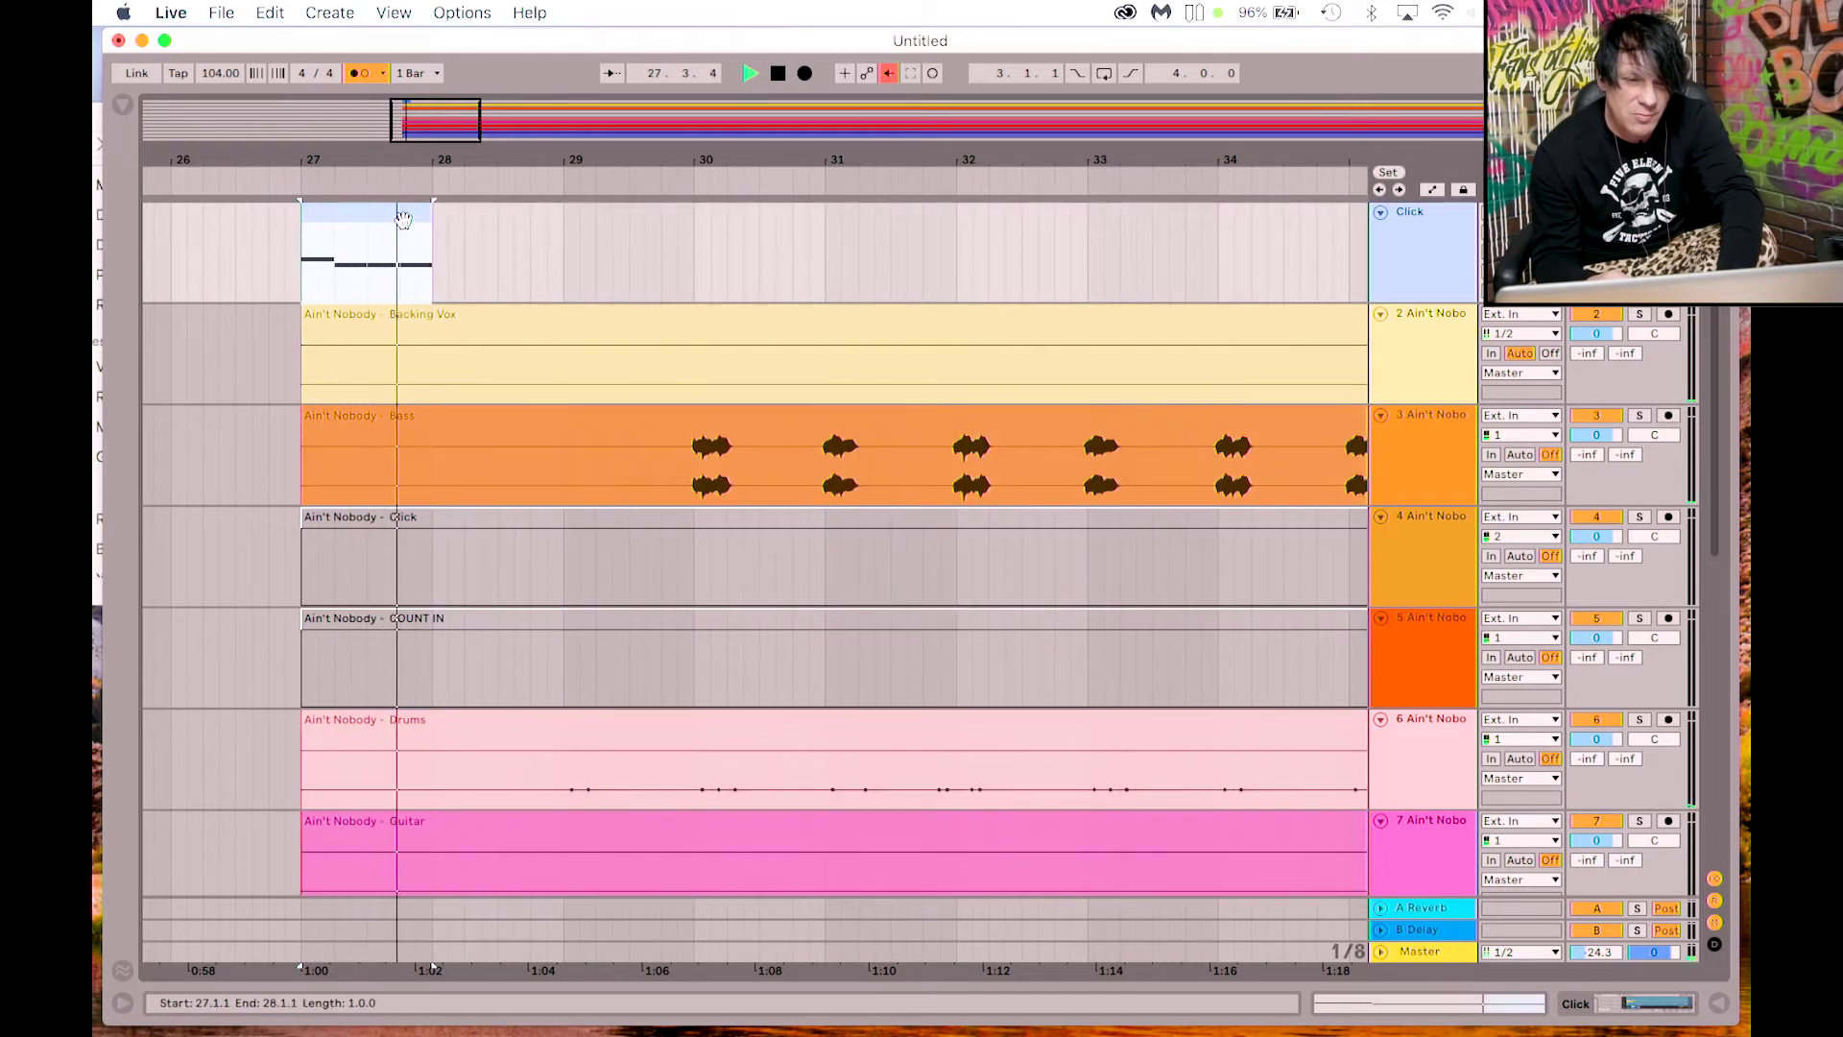
# Step: Turn off the built-in metronome and play the Arrangement from bar 27 to hear the Click clip alone
pyautogui.press('space')
pyautogui.click(362, 73)
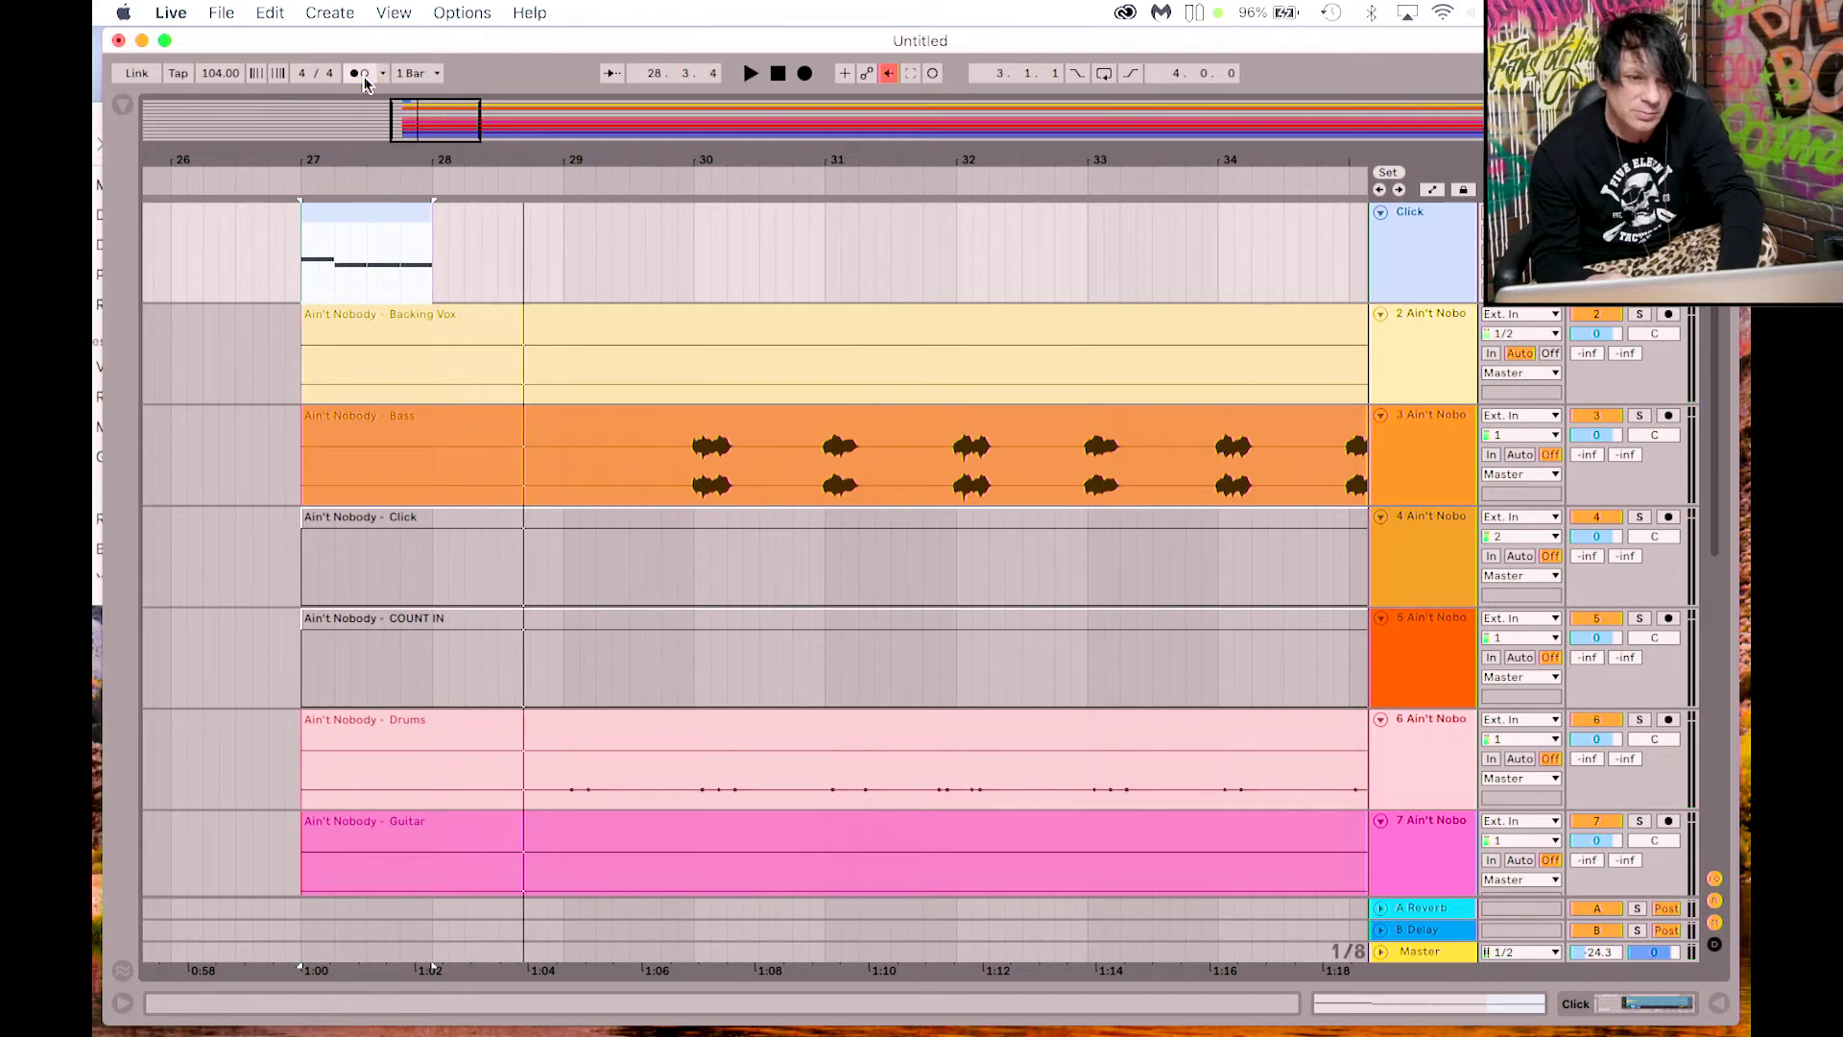
pyautogui.press('space')
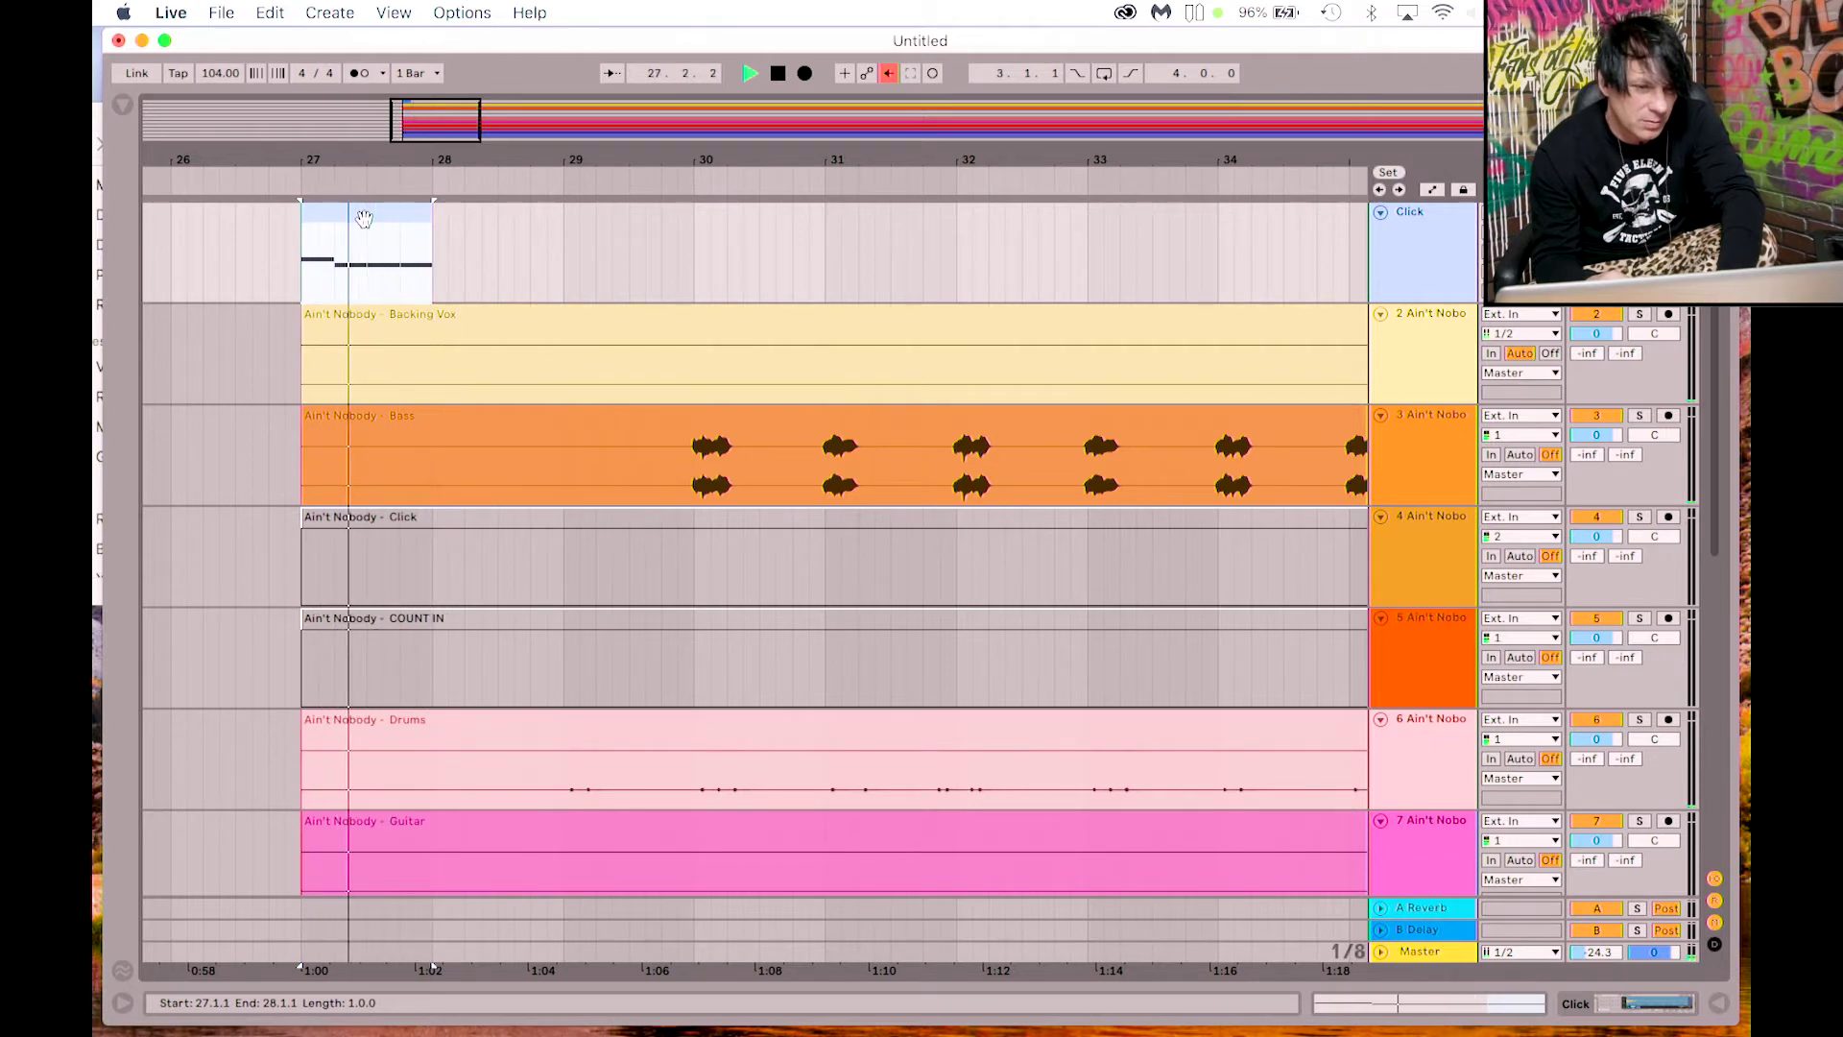
# Step: Swap the Arrangement Click clip's notes to MetronomeUp on beat 1 and Metronome on beats 2, 3 and 4, and play it
pyautogui.doubleClick(365, 219)
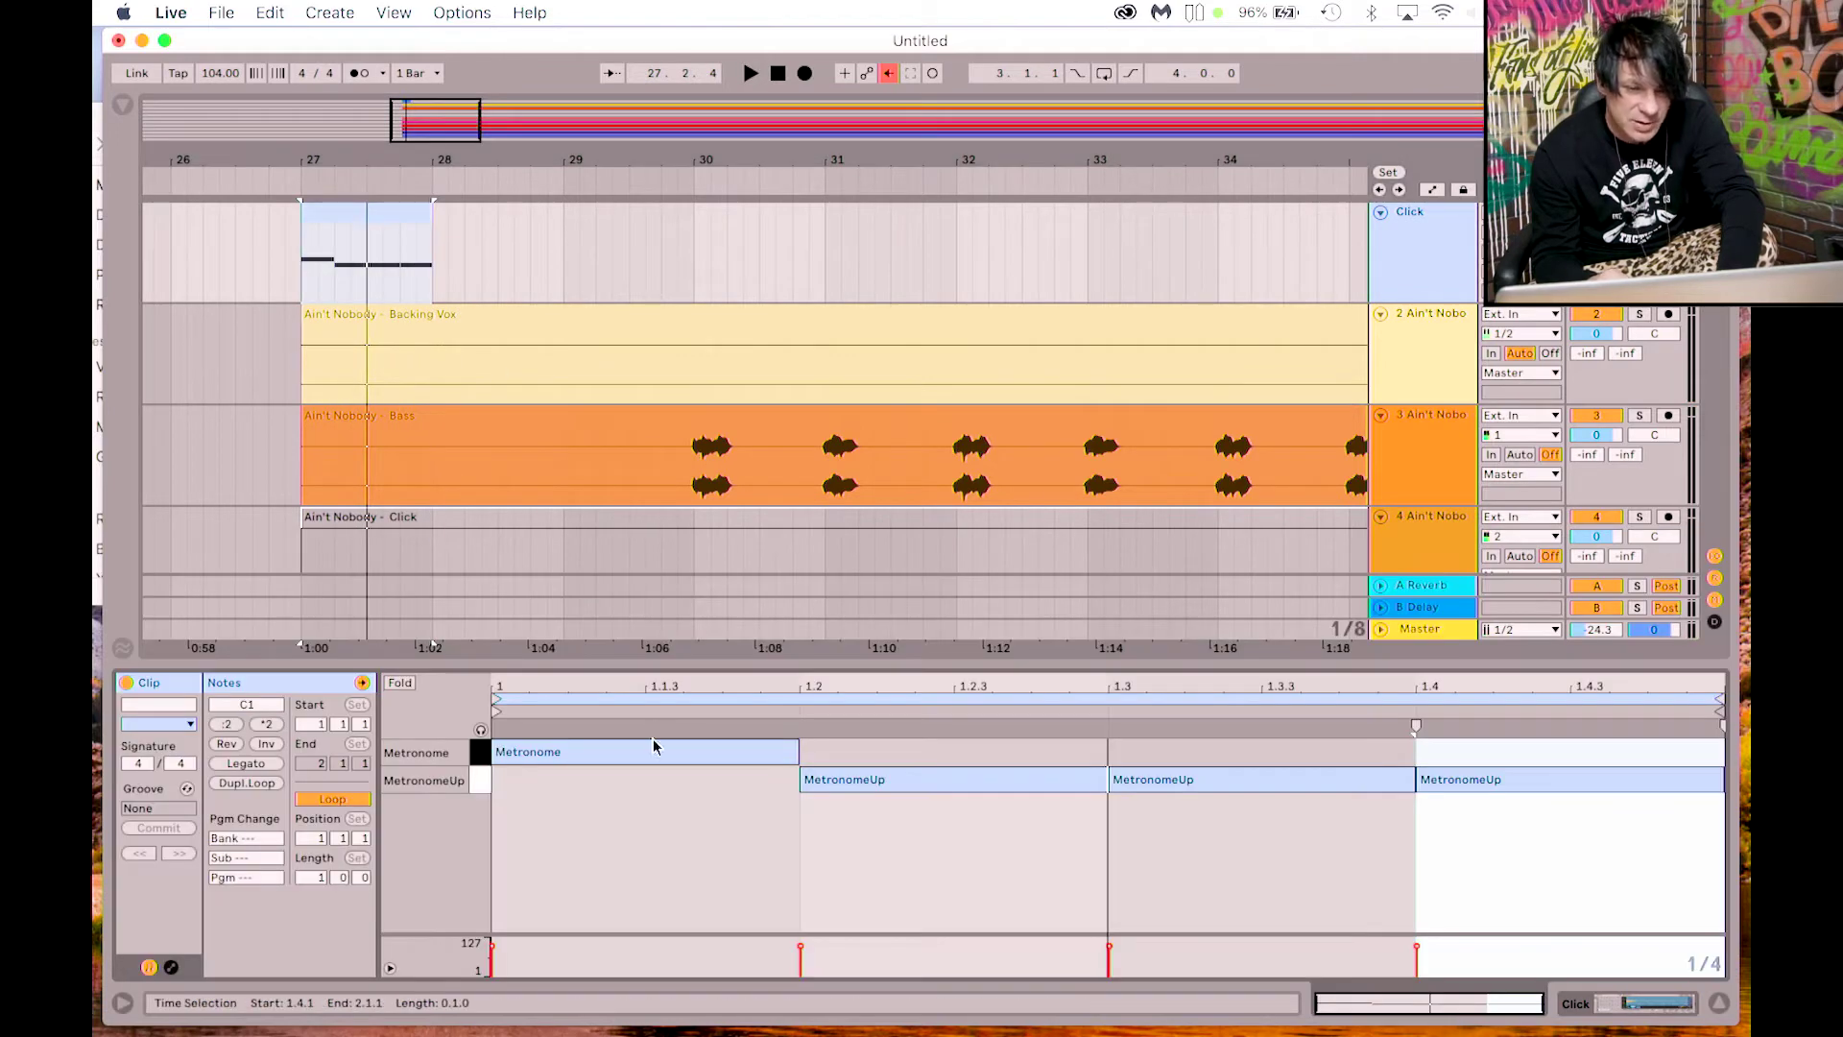
pyautogui.moveTo(646, 756); pyautogui.dragTo(712, 780)
pyautogui.moveTo(851, 780); pyautogui.dragTo(917, 747)
pyautogui.moveTo(1155, 786); pyautogui.dragTo(1163, 762)
pyautogui.moveTo(1440, 778); pyautogui.dragTo(1440, 762)
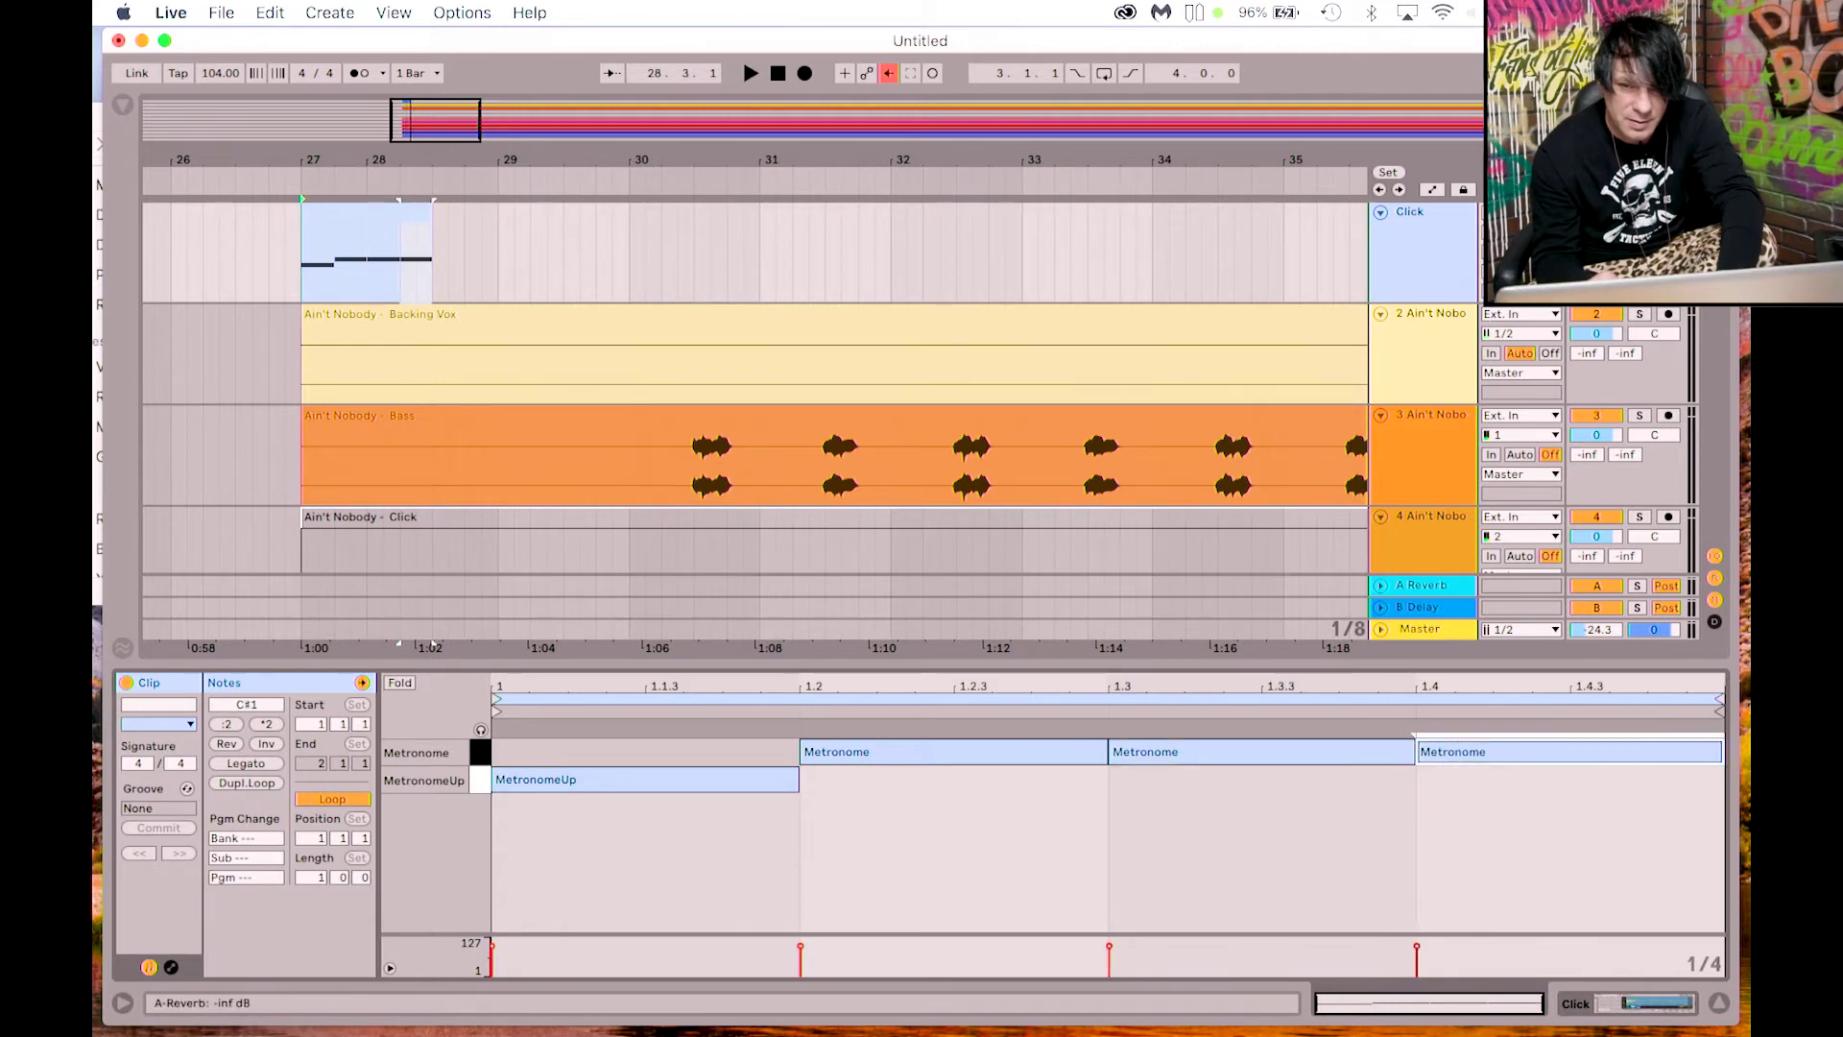
pyautogui.press('space')
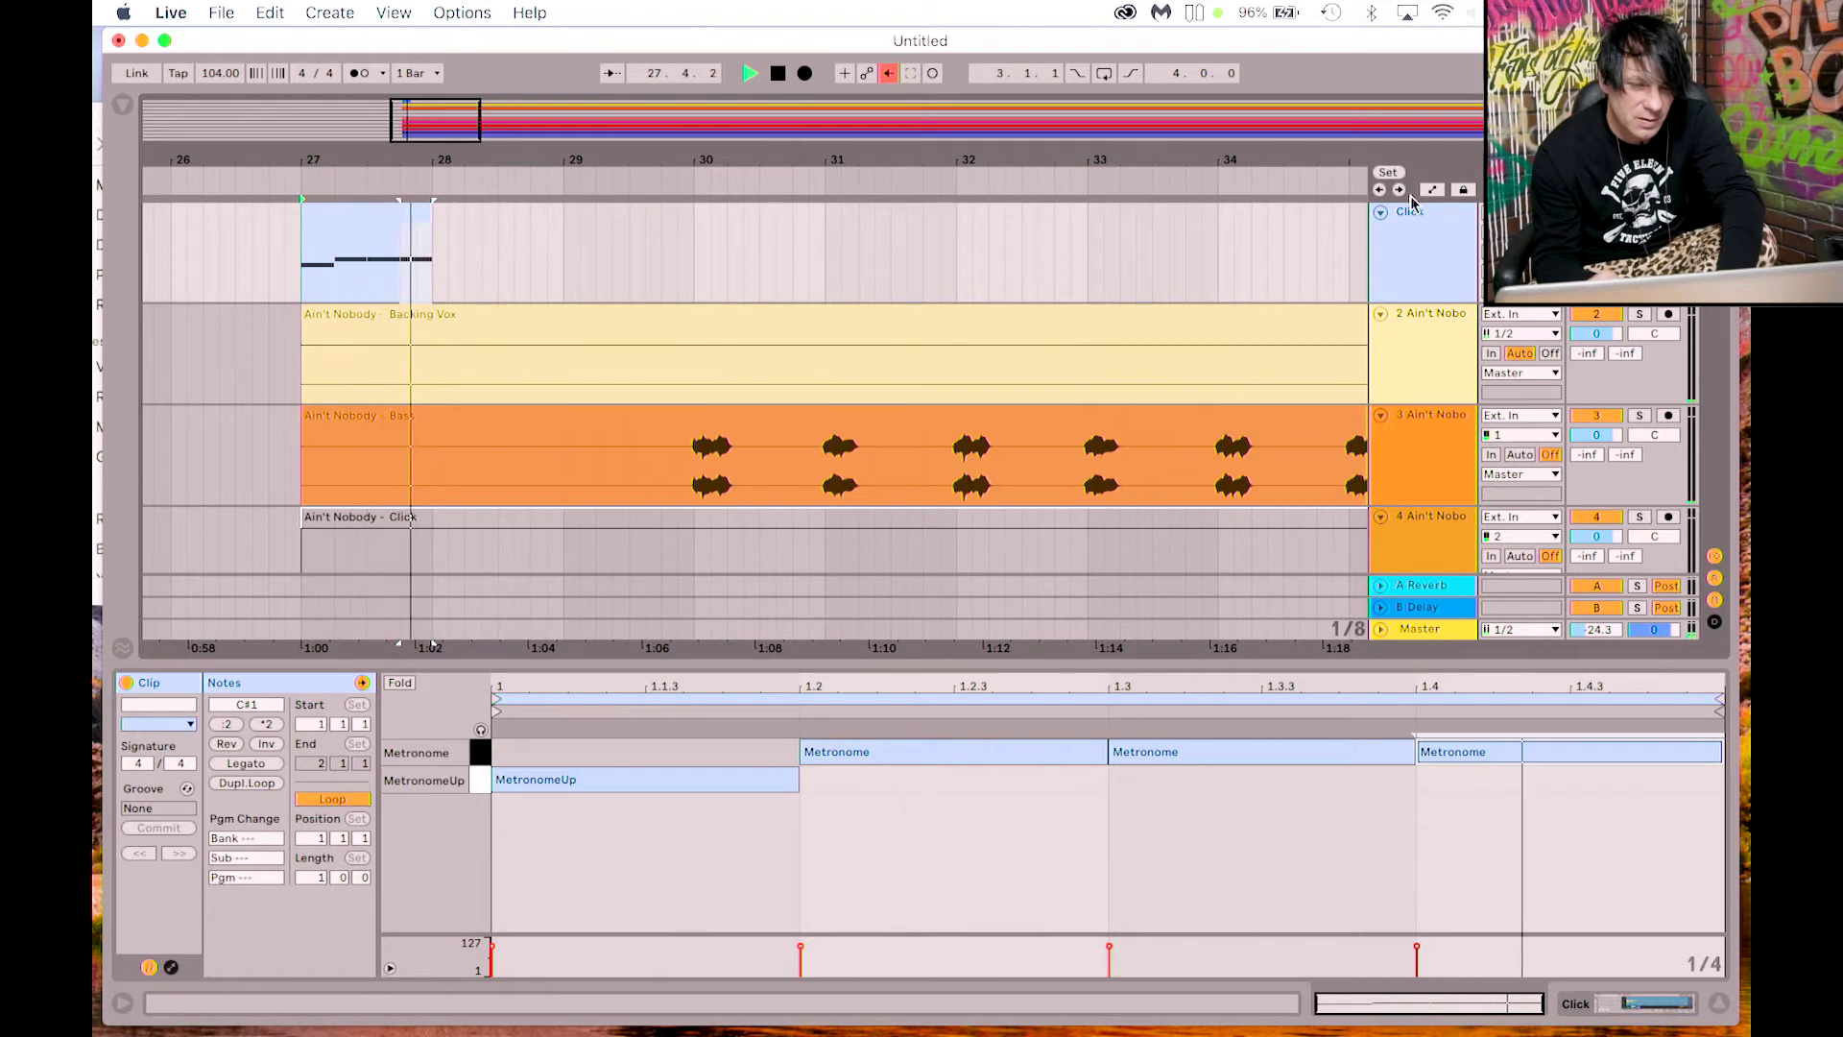
# Step: Raise the Master track volume to -11.6 dB and replay the Click clip to check its level
pyautogui.press('space')
pyautogui.moveTo(1585, 620); pyautogui.dragTo(1585, 593)
pyautogui.press('space')
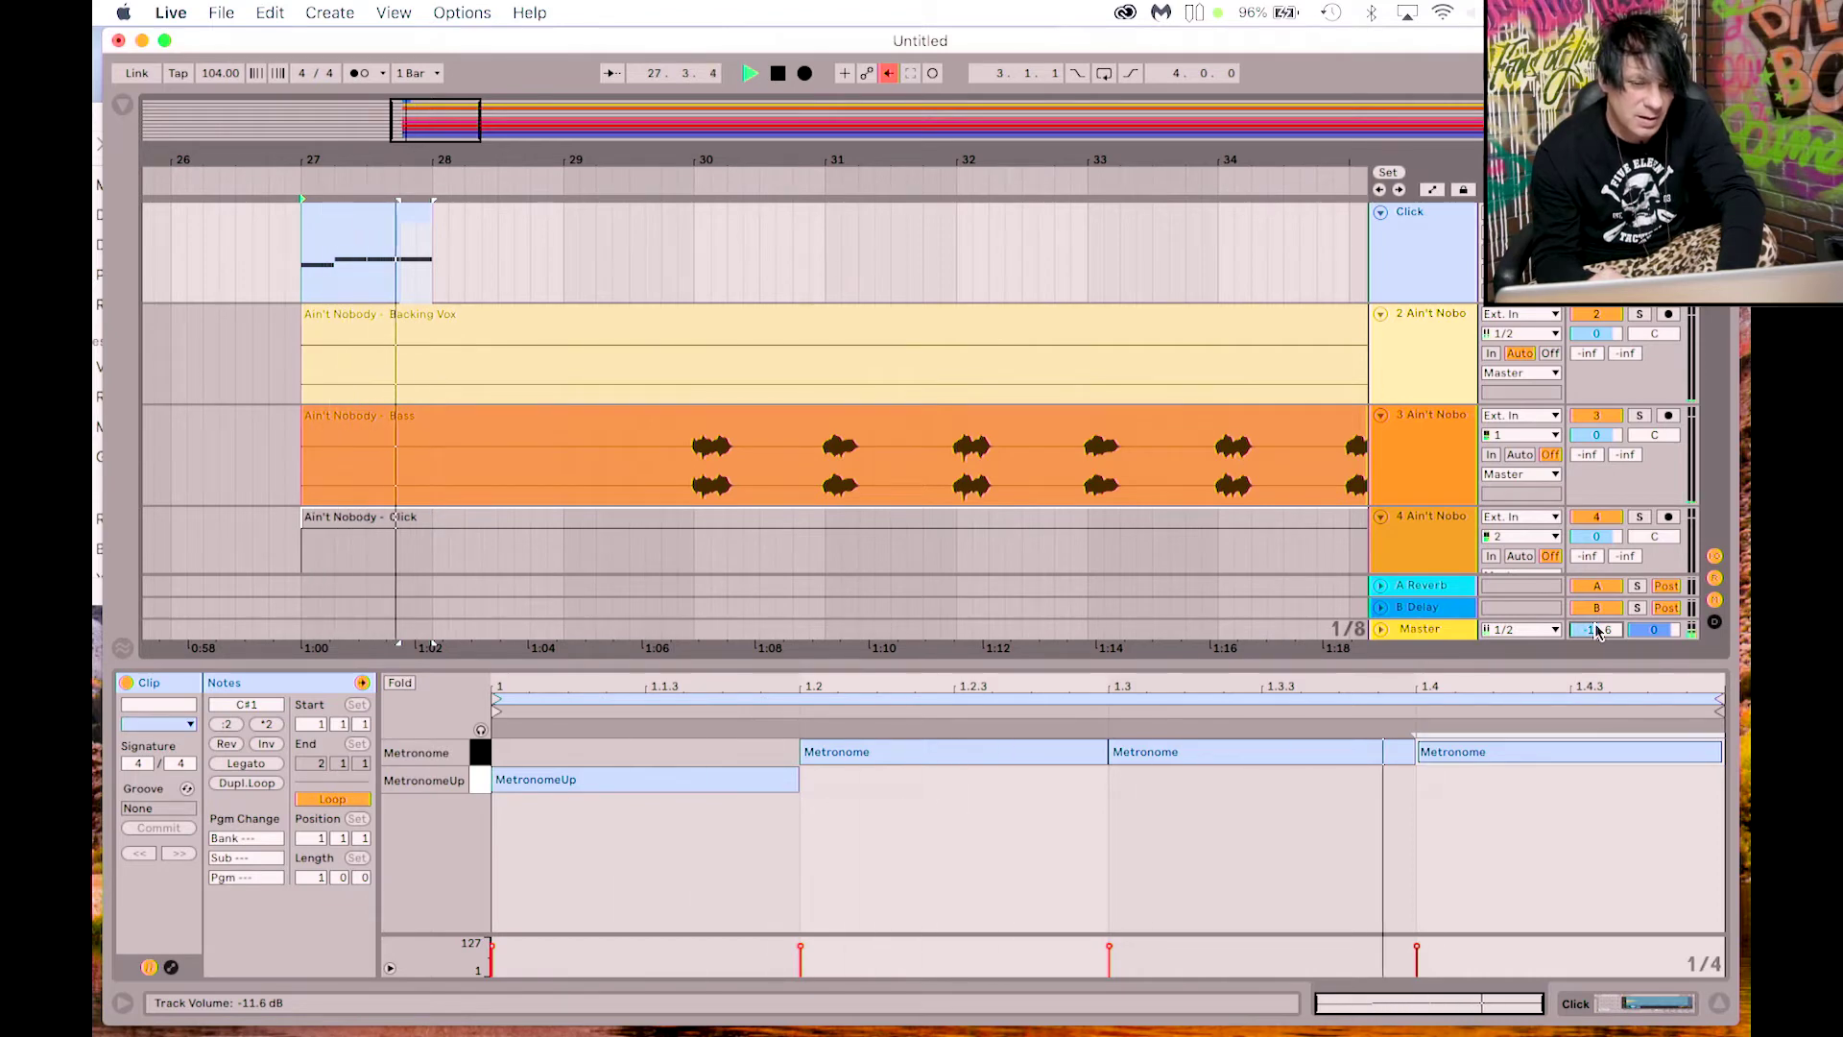
pyautogui.press('space')
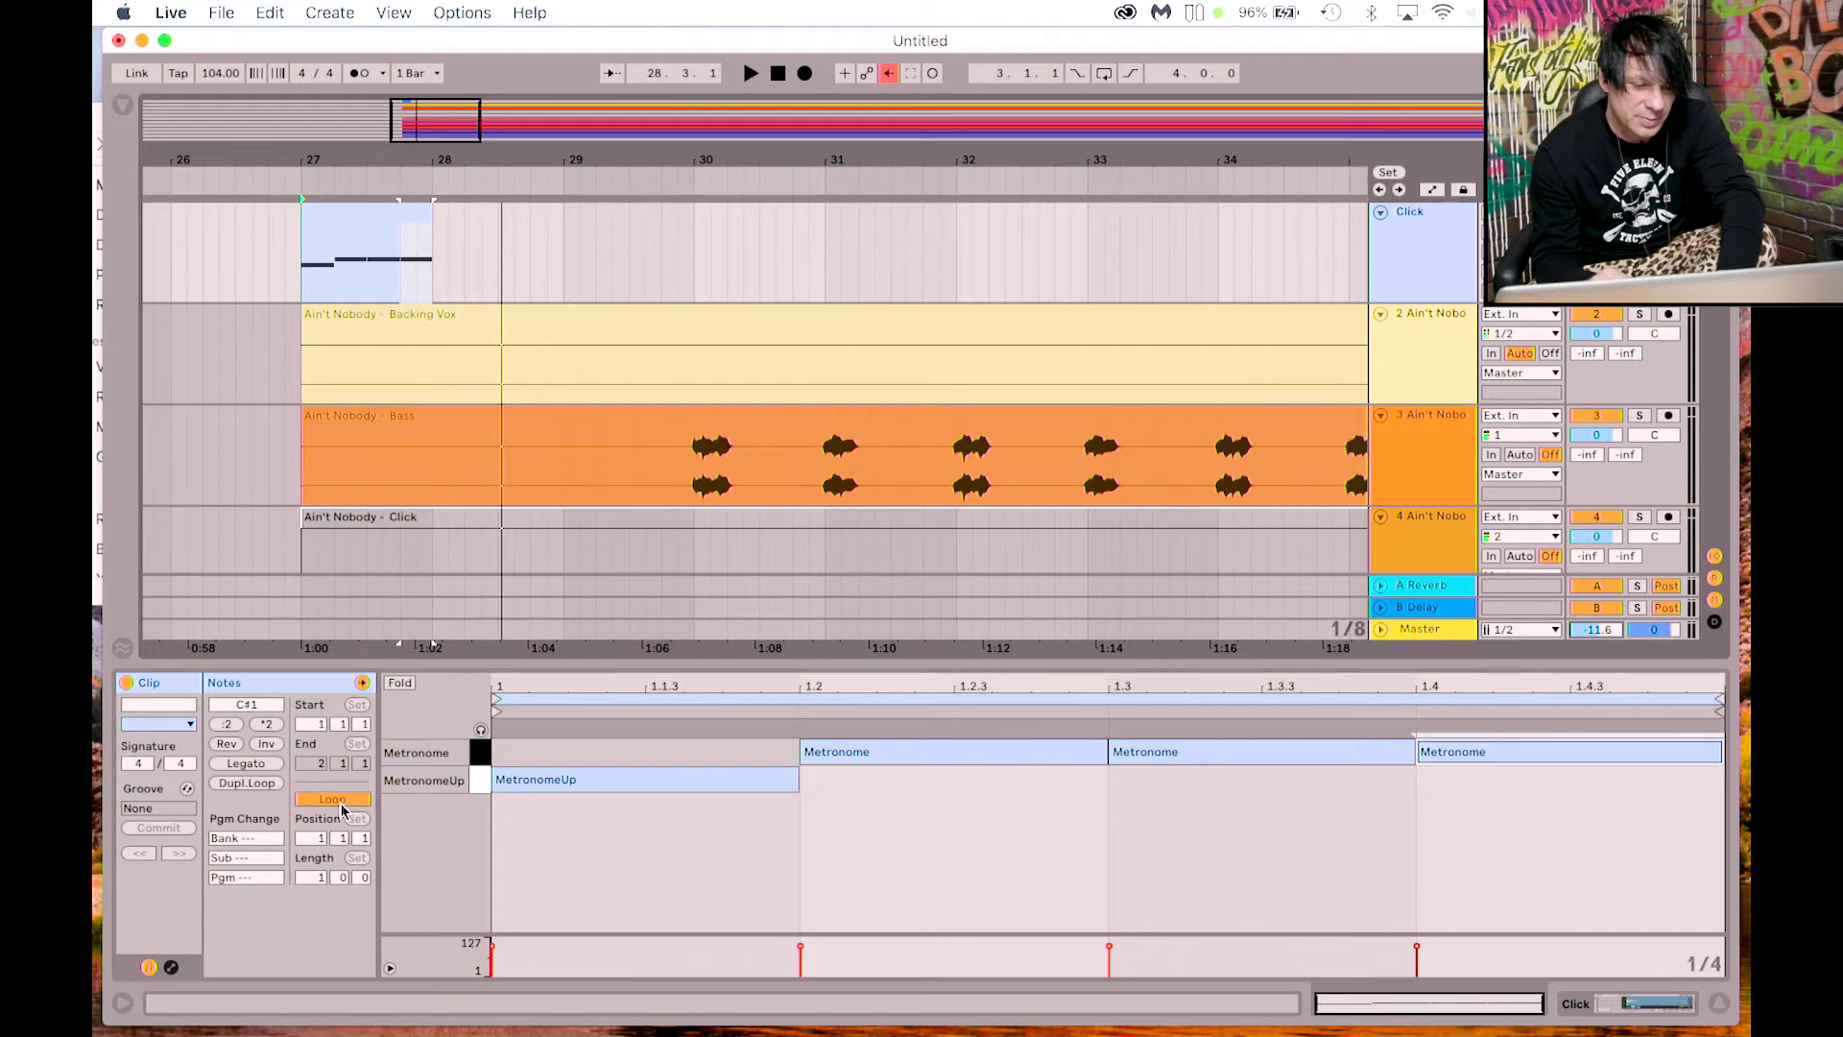
# Step: Extend the looped Click clip so that it ends at bar 151, past the end of the song's audio clips
pyautogui.click(415, 209)
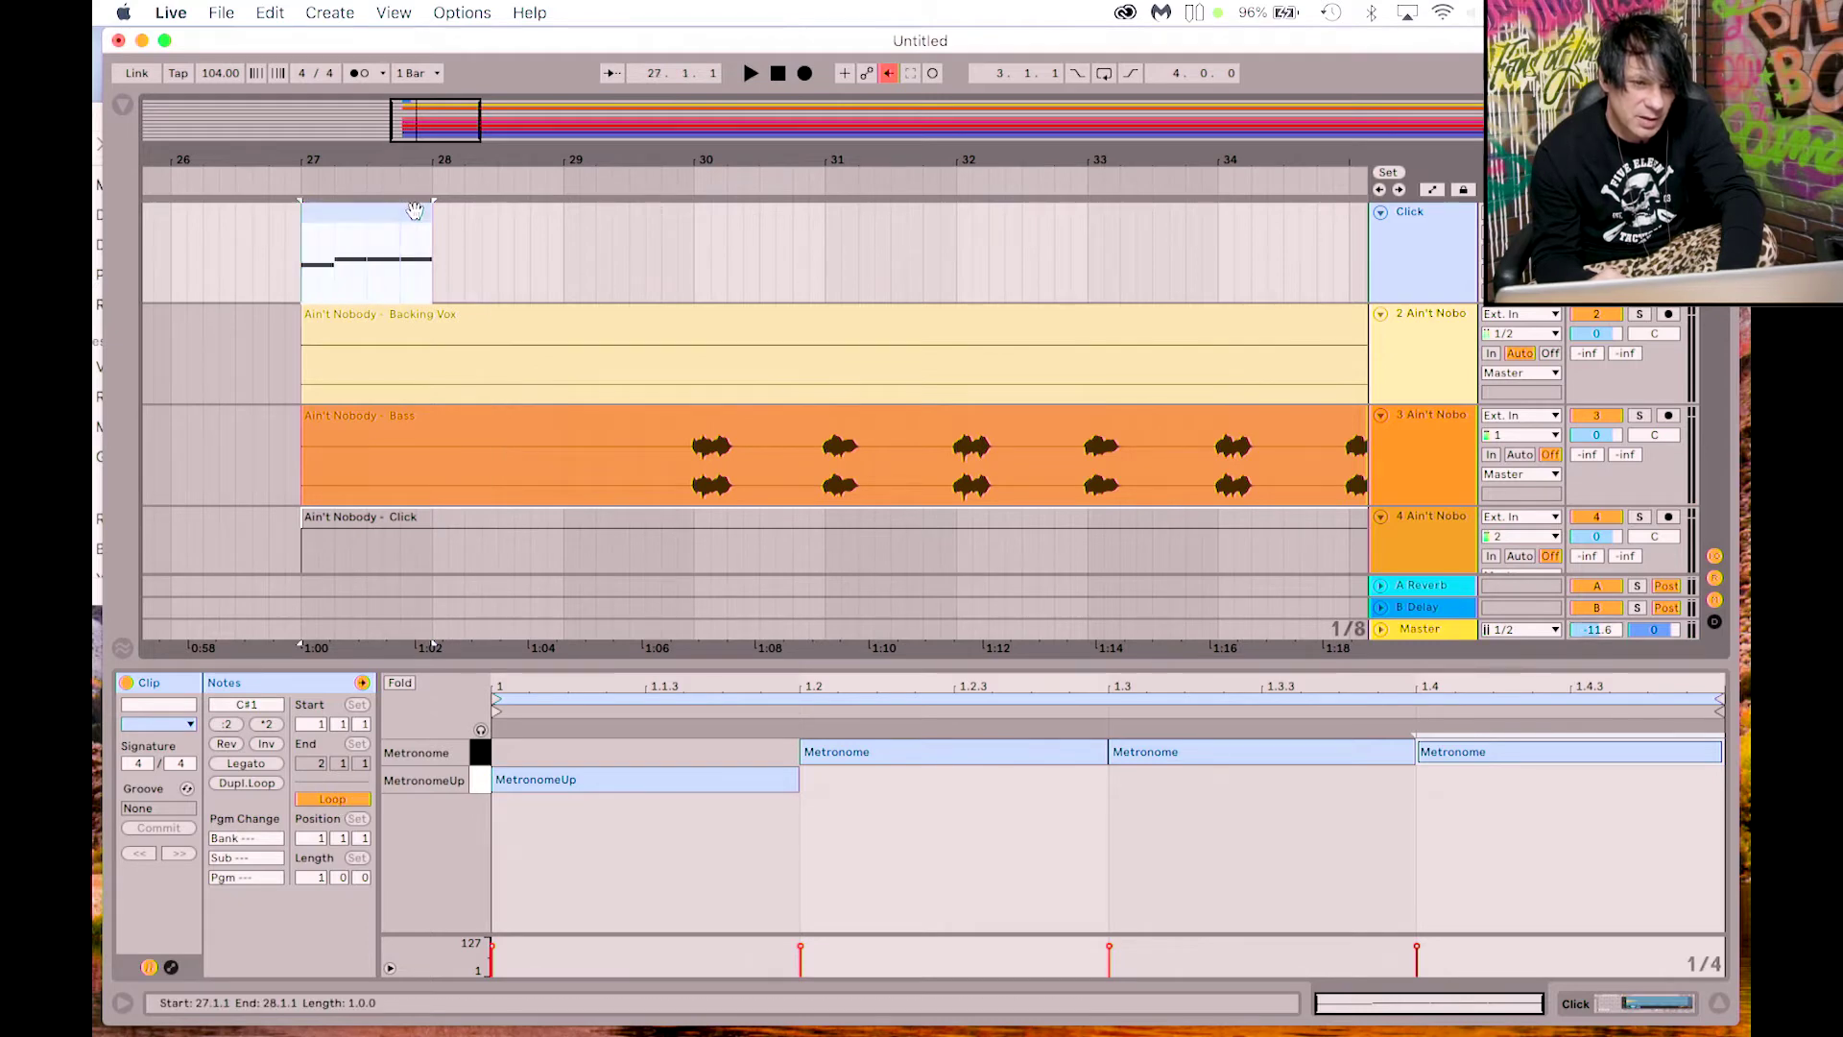
pyautogui.moveTo(425, 211); pyautogui.dragTo(933, 76)
pyautogui.moveTo(384, 211); pyautogui.dragTo(1303, 209)
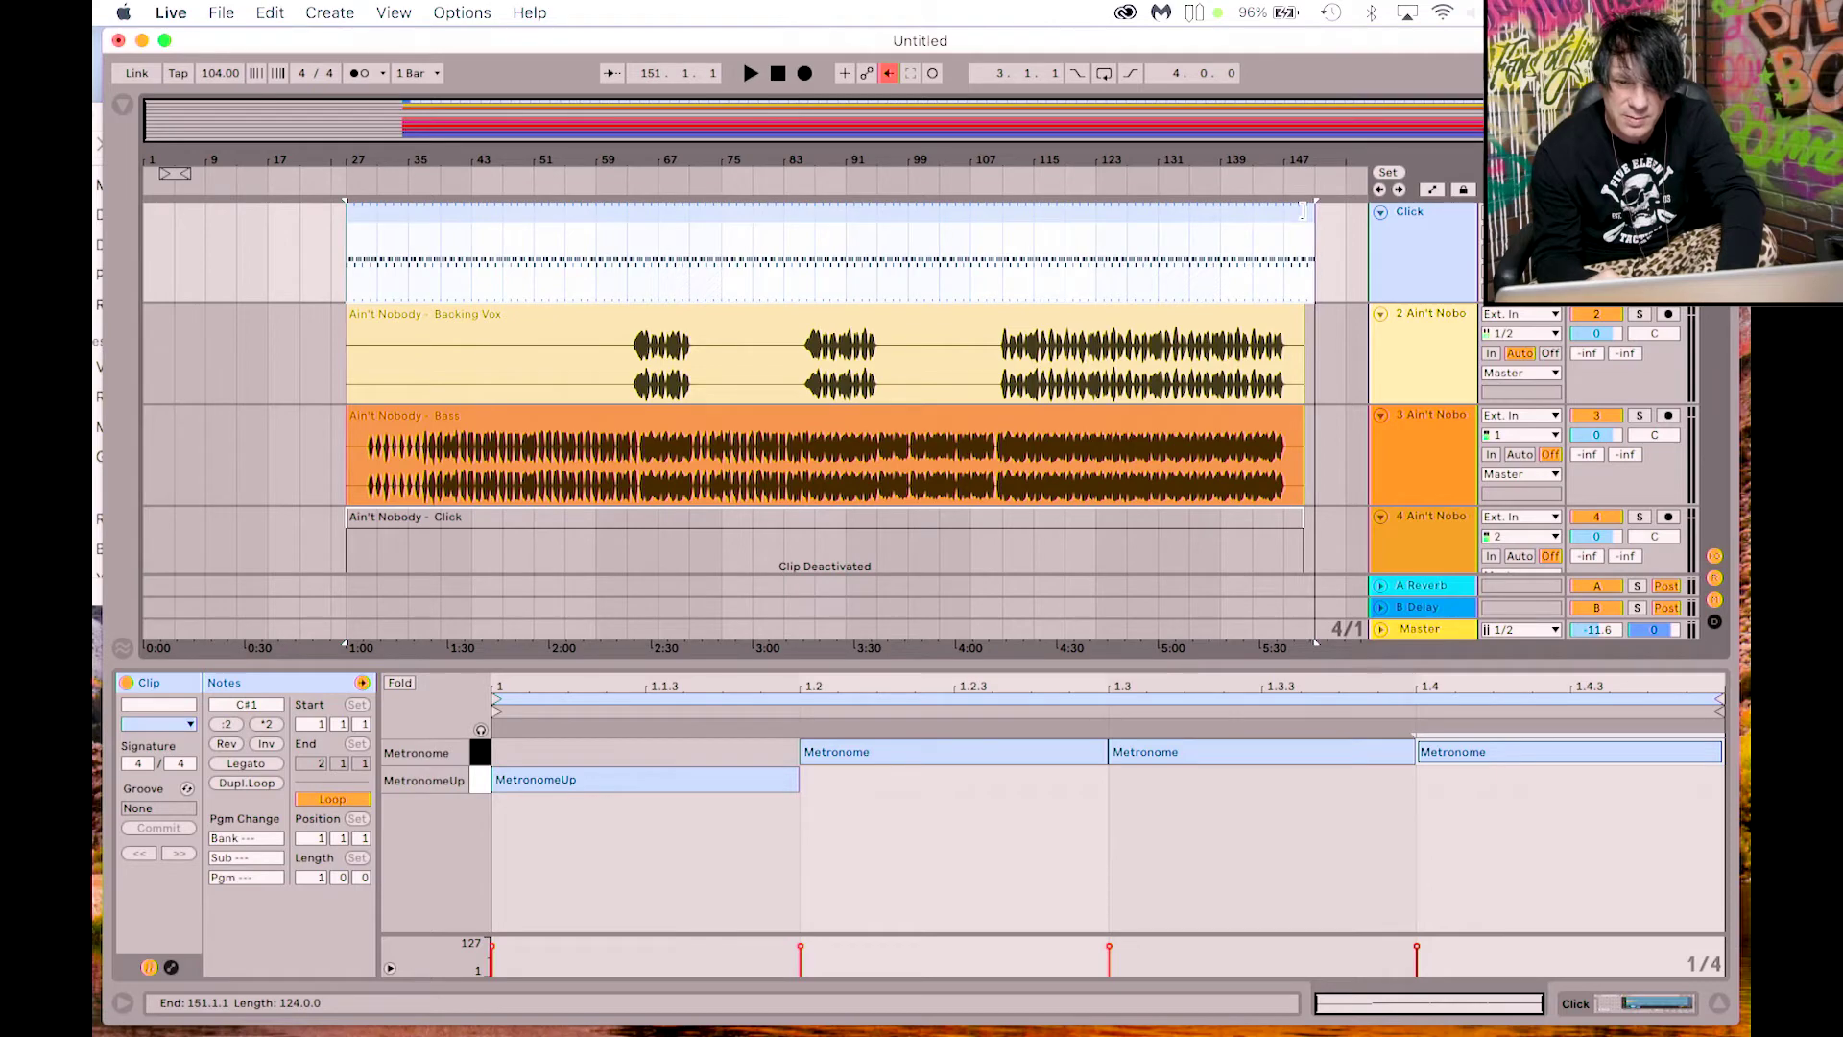
# Step: Trim the Click clip's end back to bar 147, where the song's audio stops, and play the ending to check it
pyautogui.press('+')
pyautogui.press('+')
pyautogui.press('+')
pyautogui.press('+')
pyautogui.press('+')
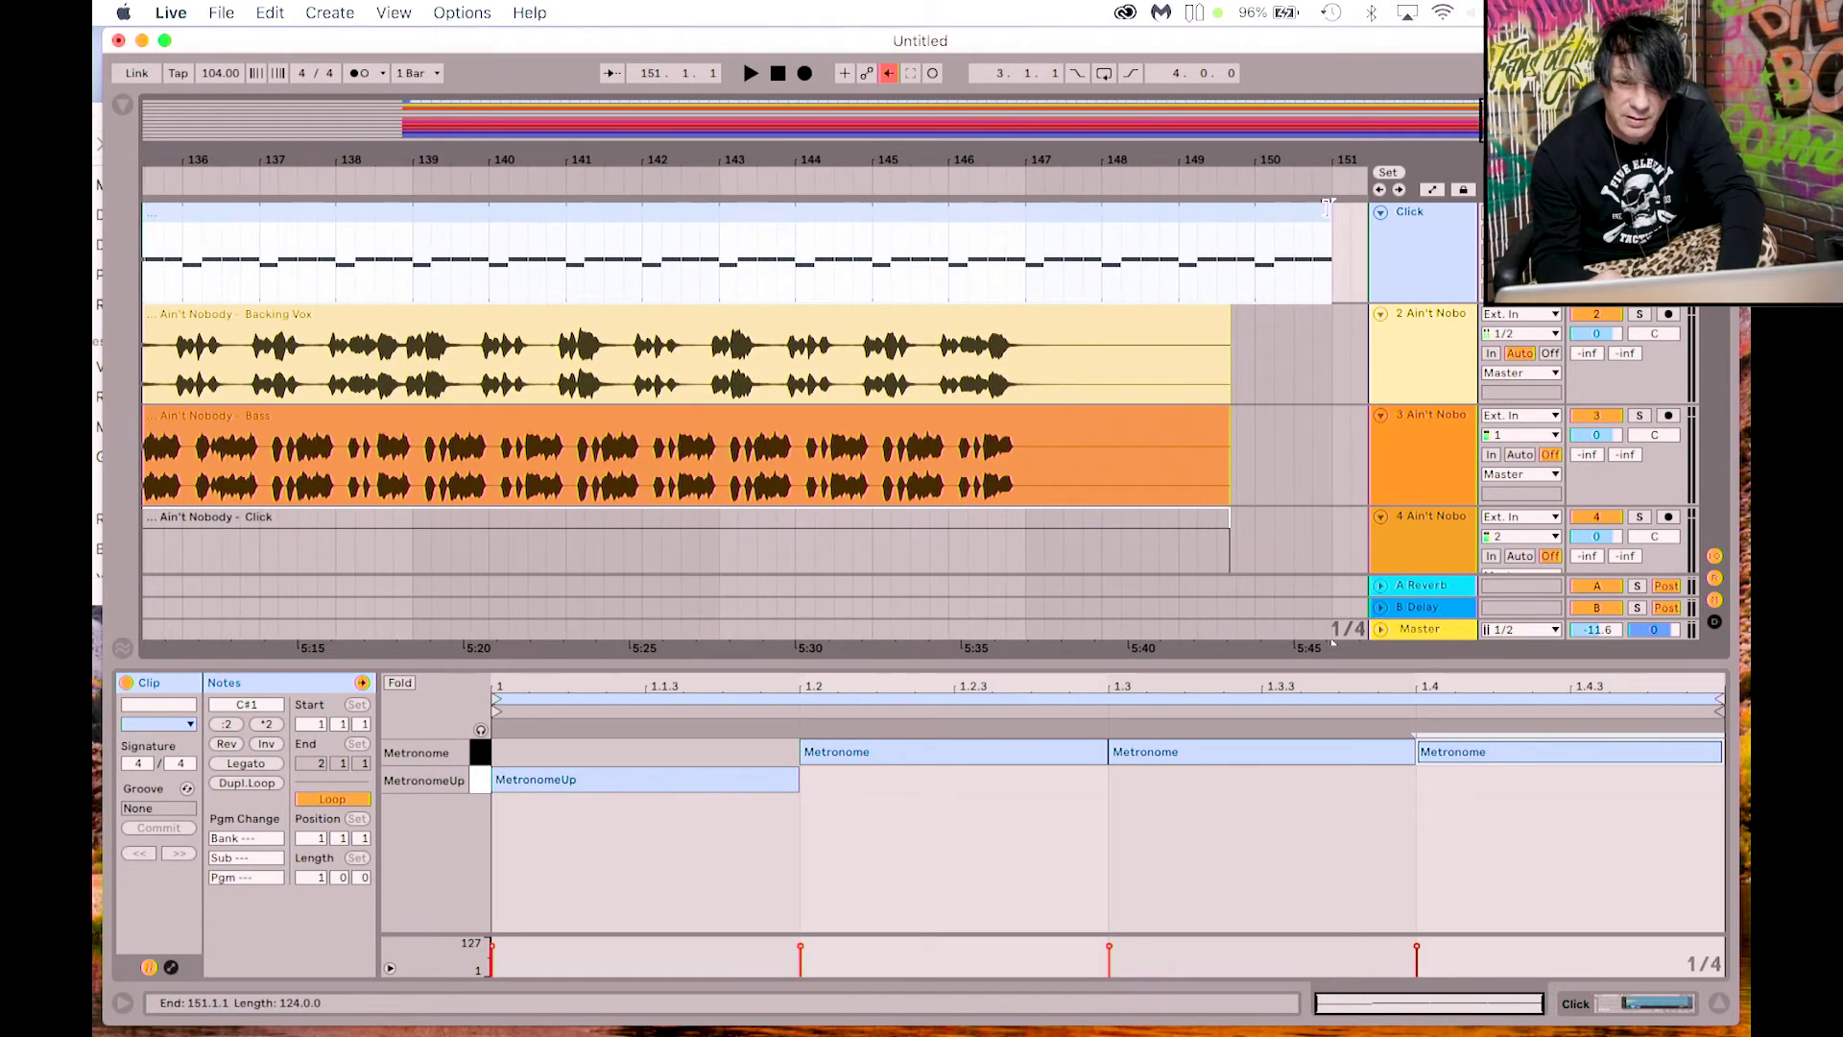
pyautogui.moveTo(1329, 207); pyautogui.dragTo(1025, 206)
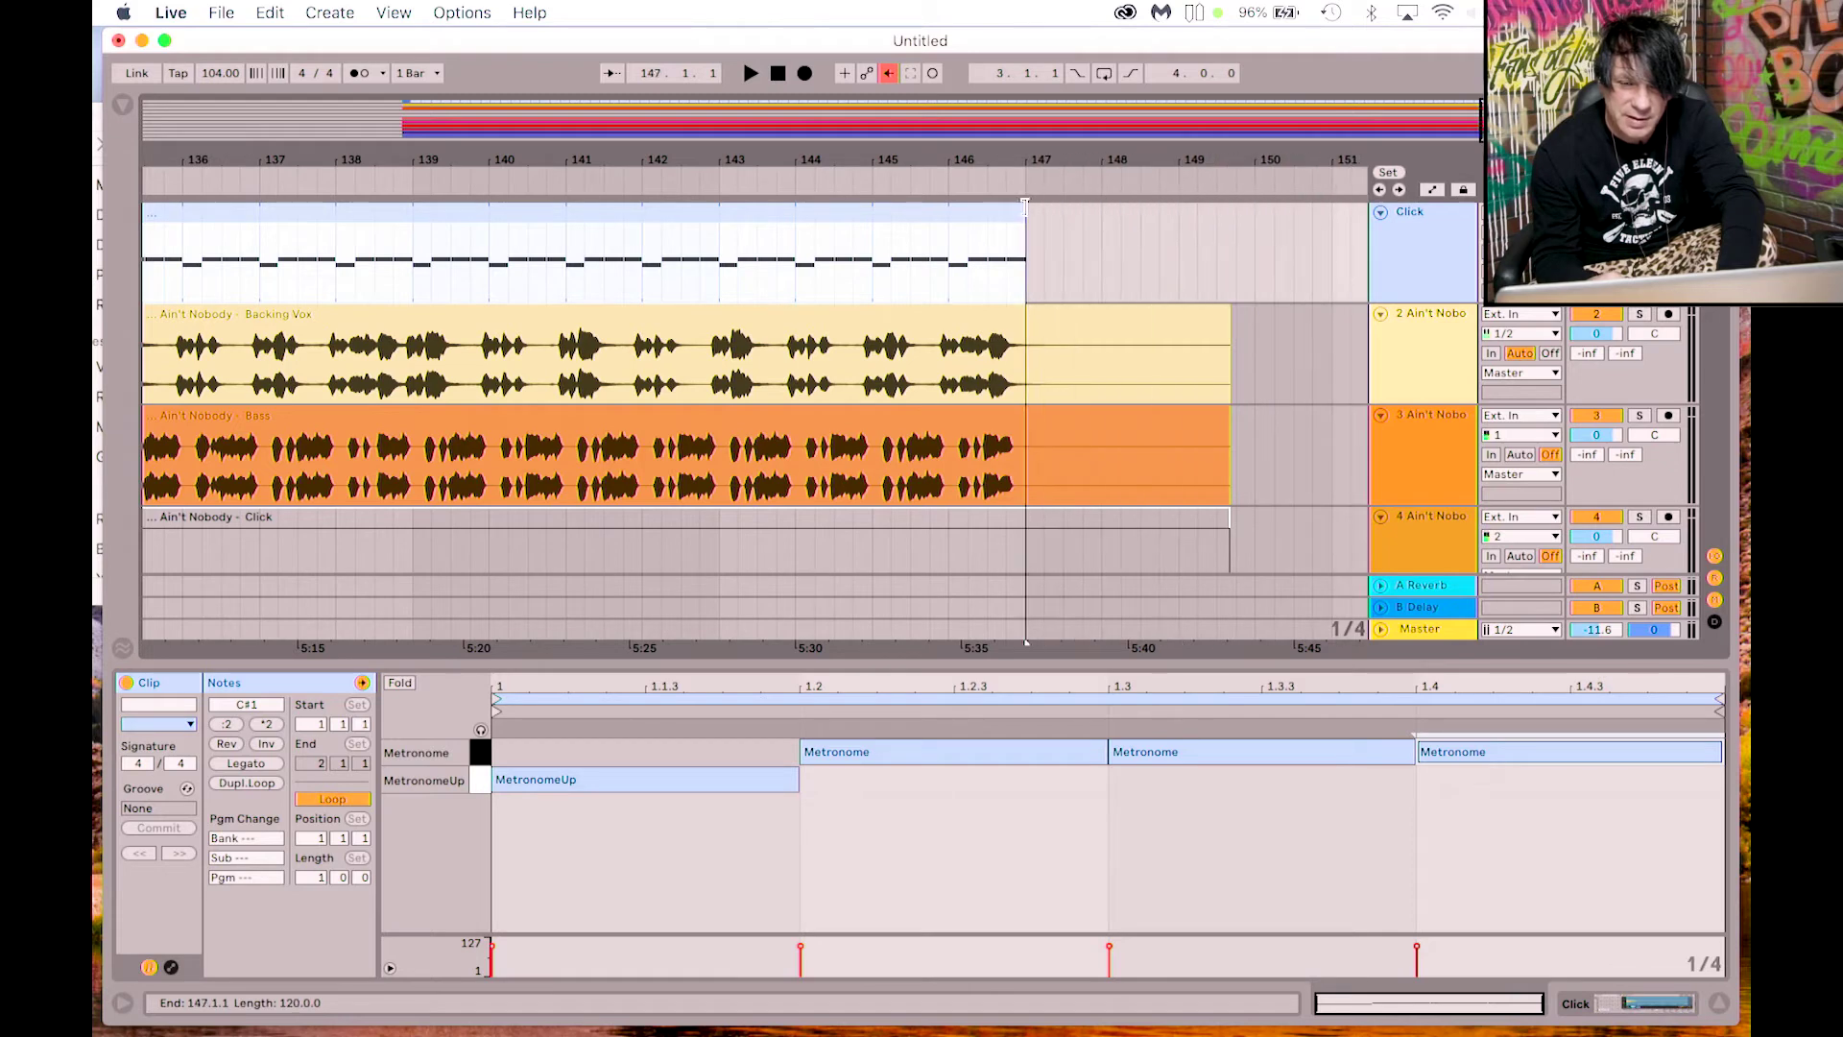
pyautogui.click(802, 181)
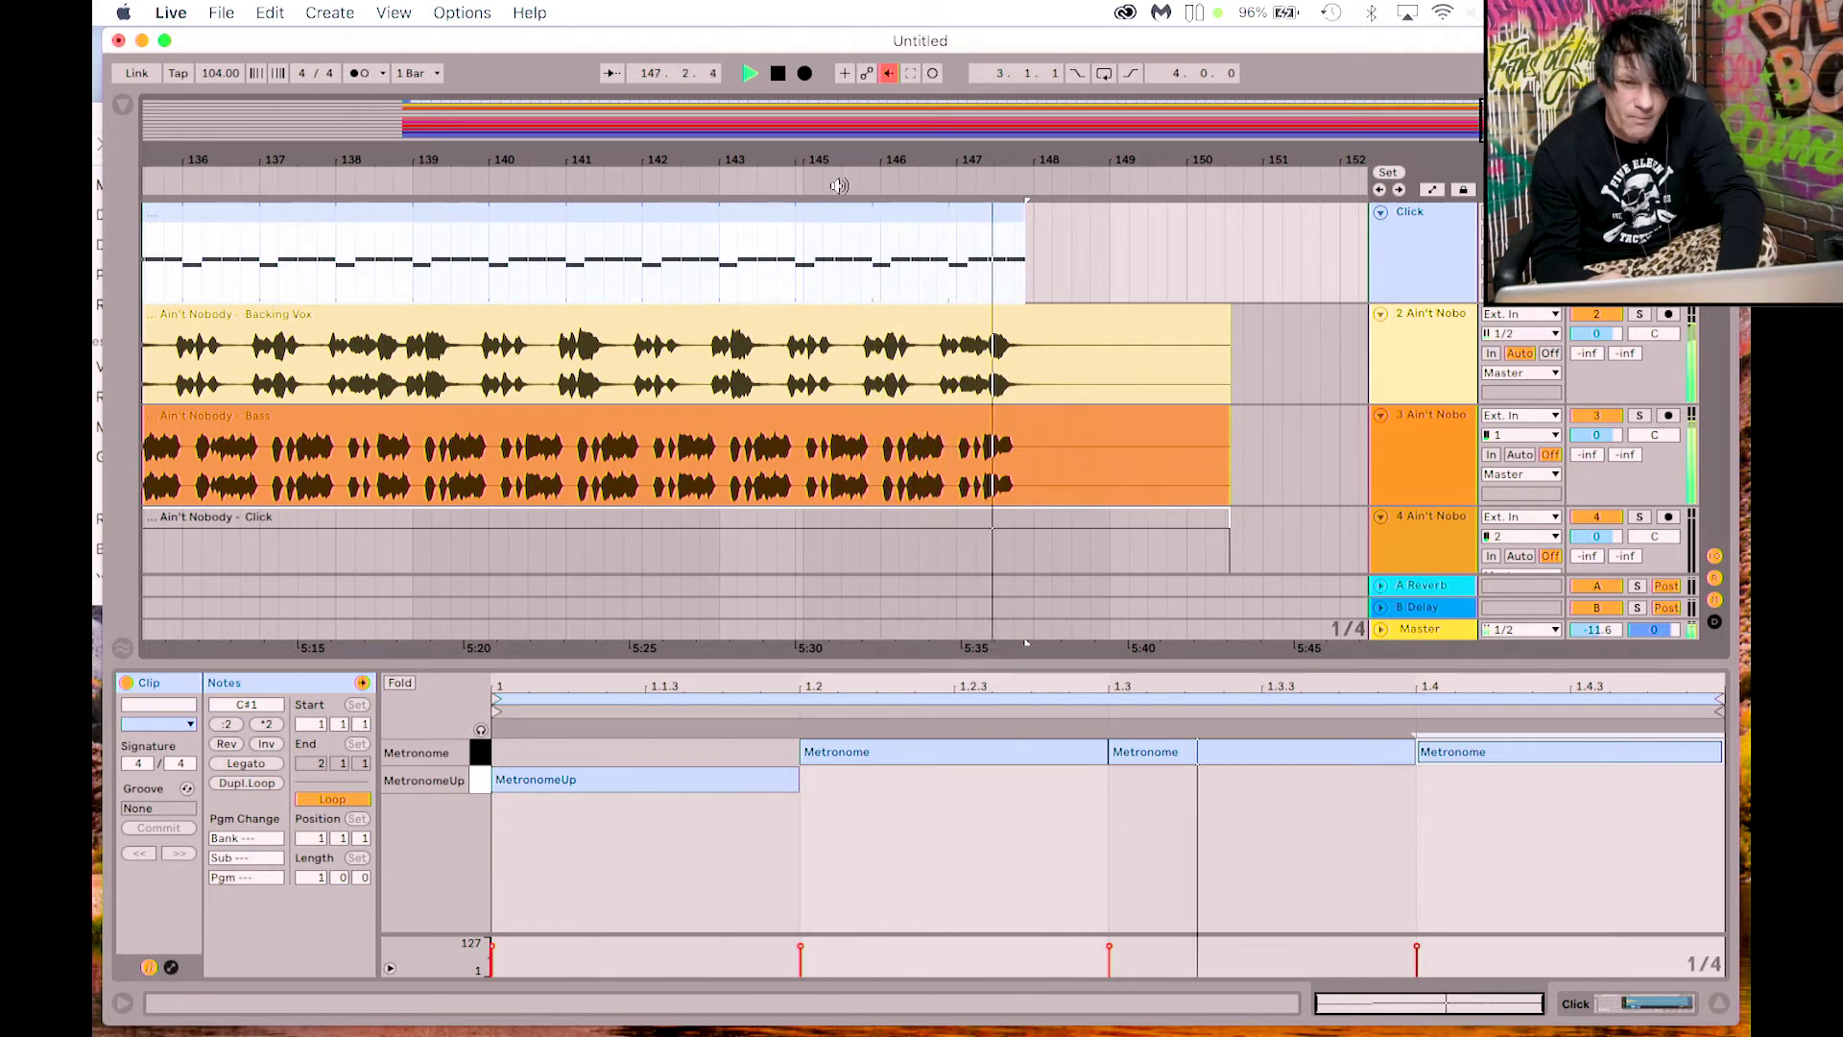
pyautogui.press('space')
# Step: Consolidate the Click clip spanning bars 27 to 147 into one continuous MIDI clip and play it briefly
pyautogui.moveTo(838, 185); pyautogui.dragTo(1039, 157)
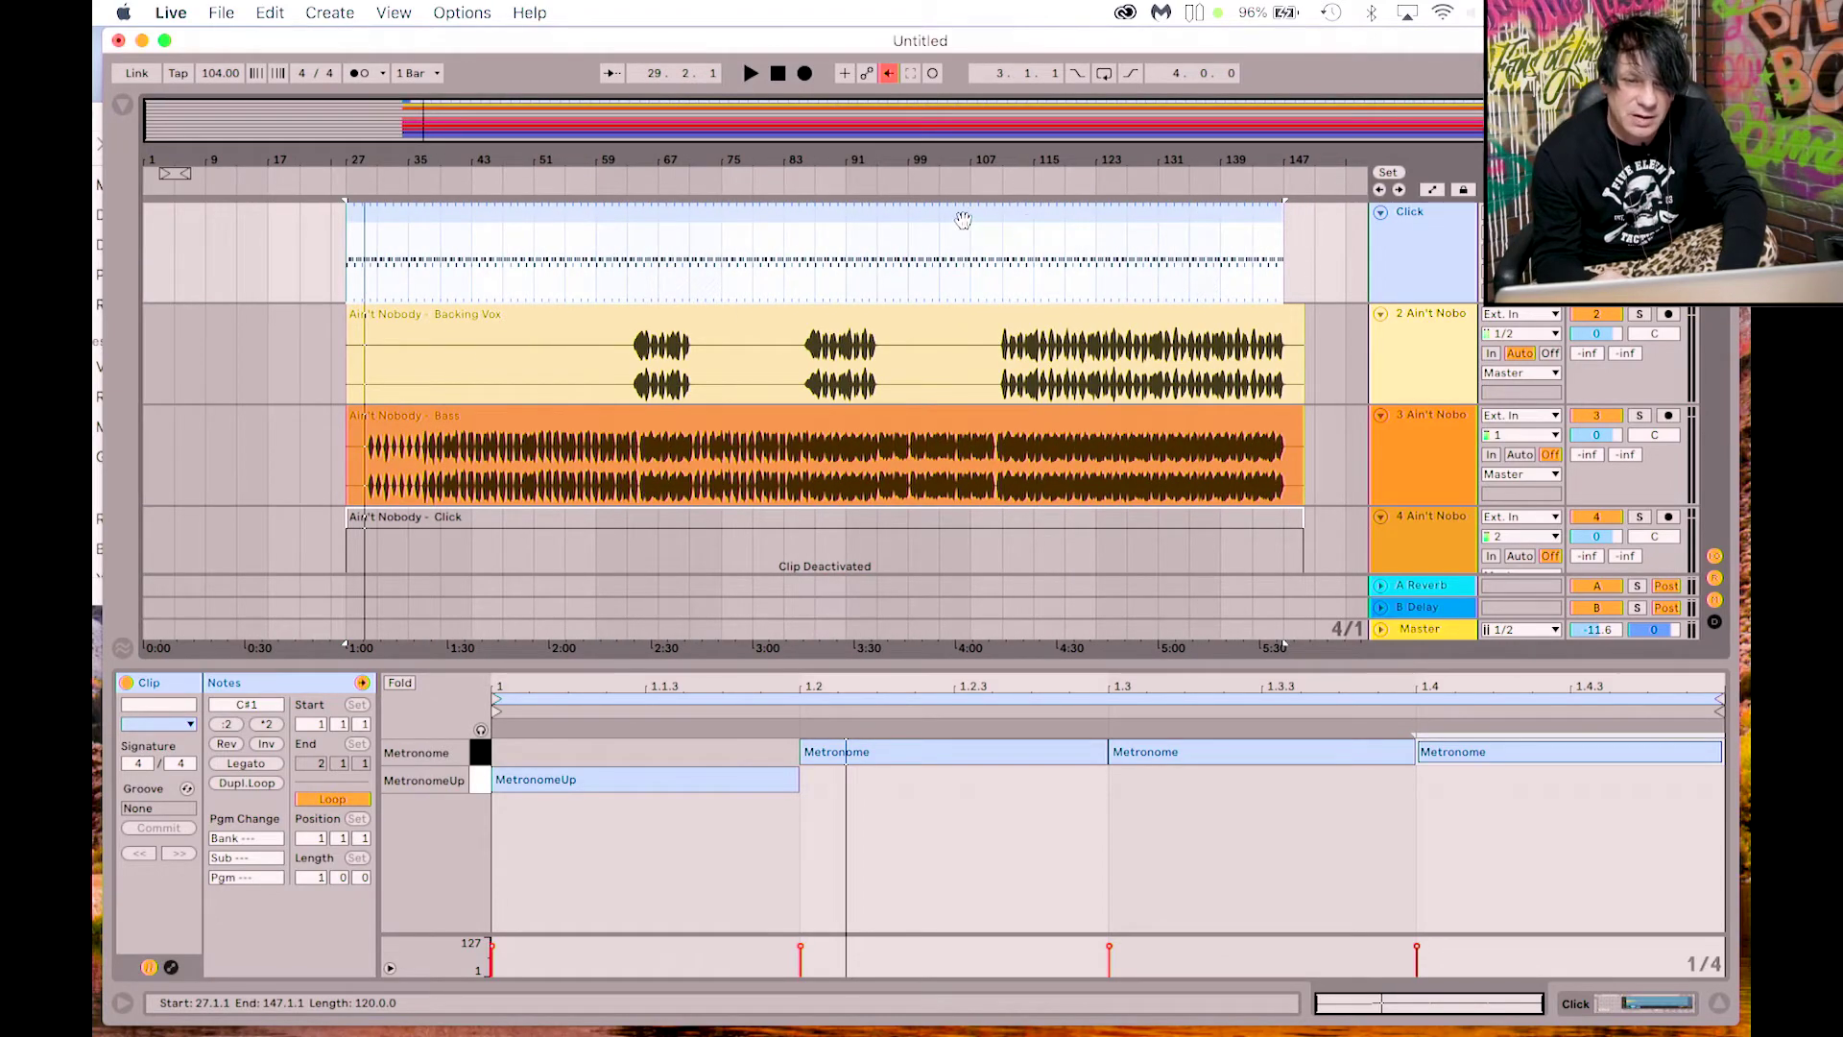
pyautogui.rightClick(711, 216)
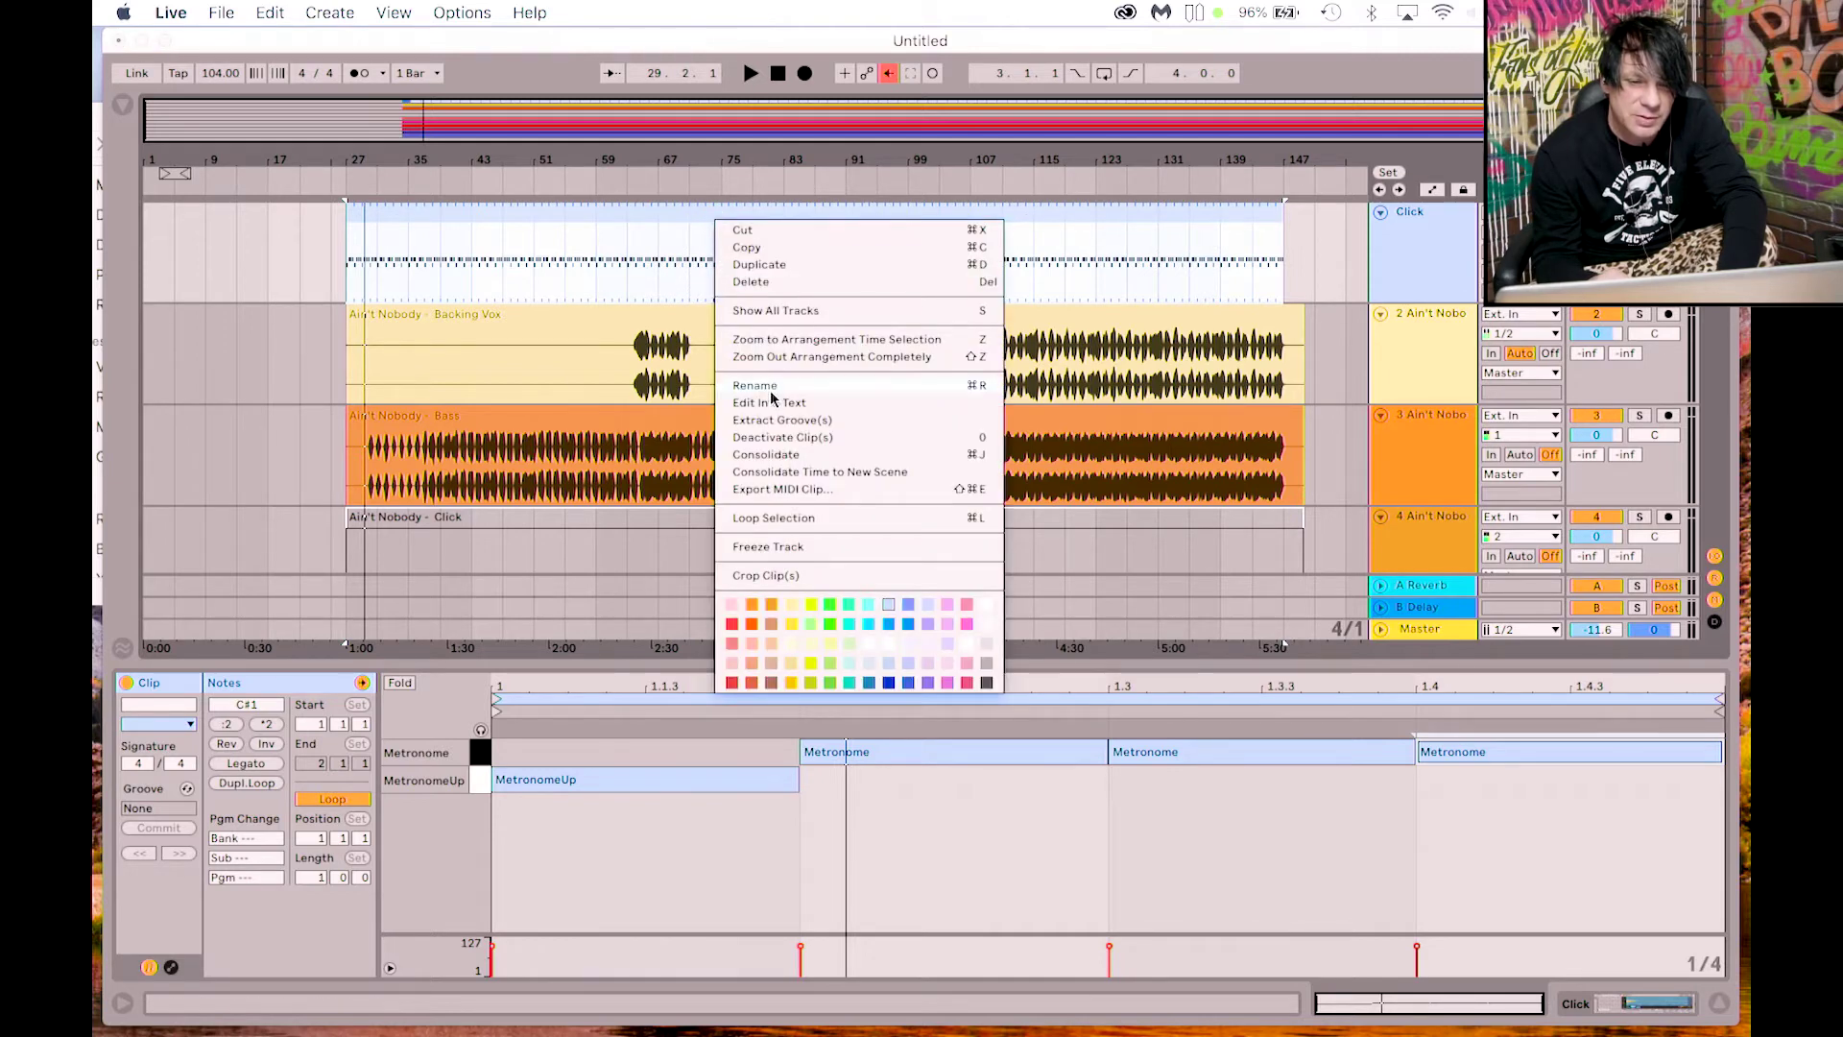
pyautogui.click(779, 455)
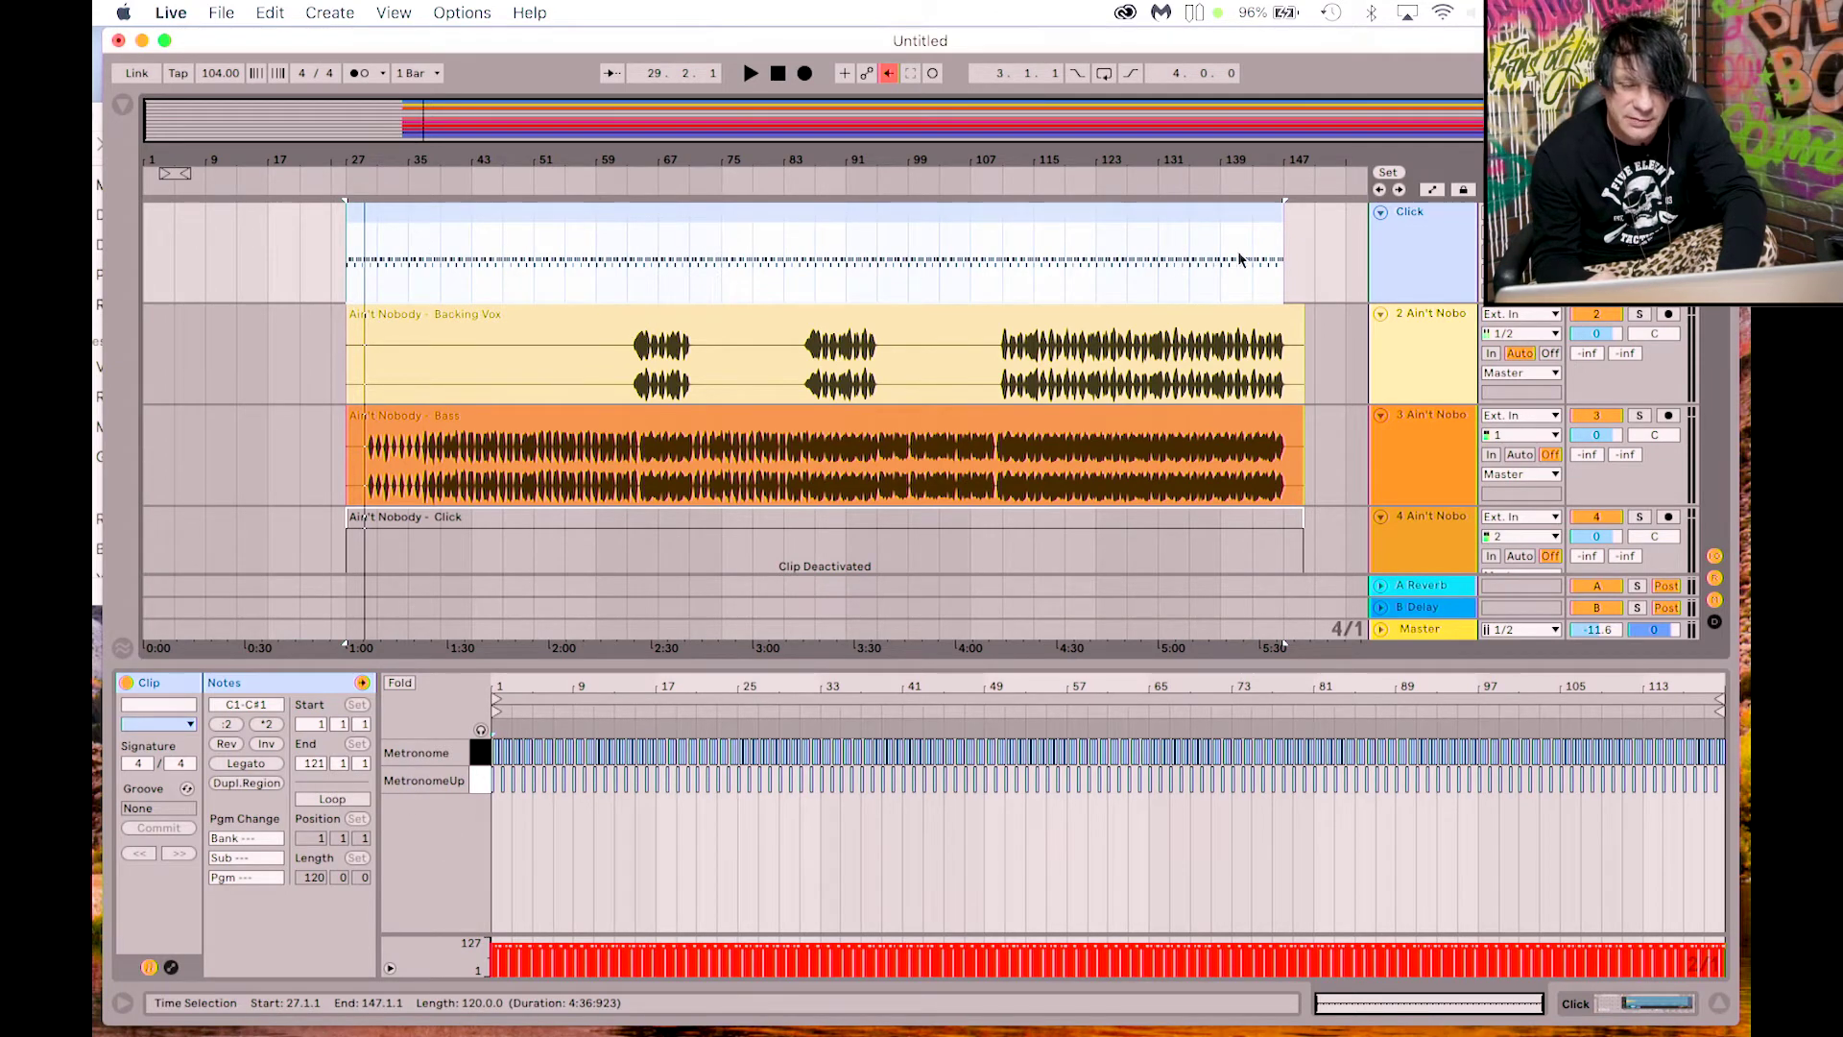
pyautogui.press('space')
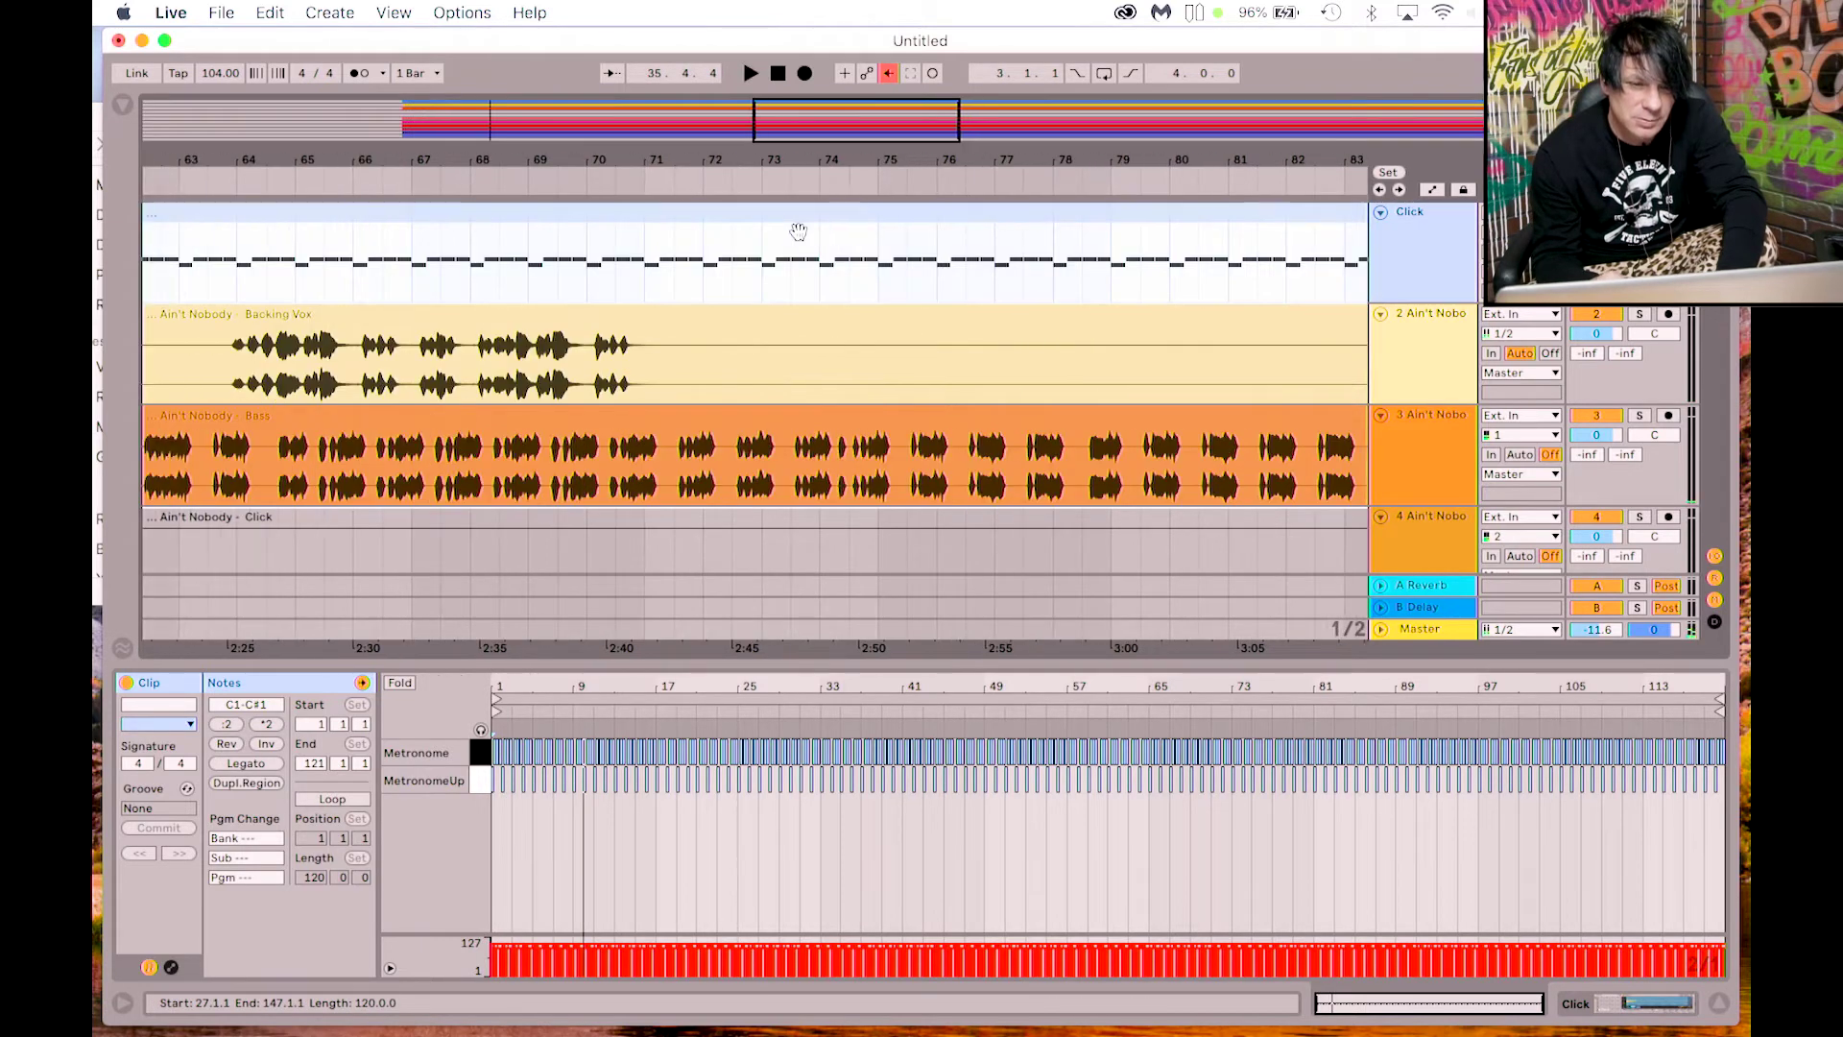
# Step: Transfer the consolidated Click clip from the Arrangement to the Click track's Ain't Nobody scene slot in Session View, replacing the one-bar clip
pyautogui.hscroll(-15, 798, 231)
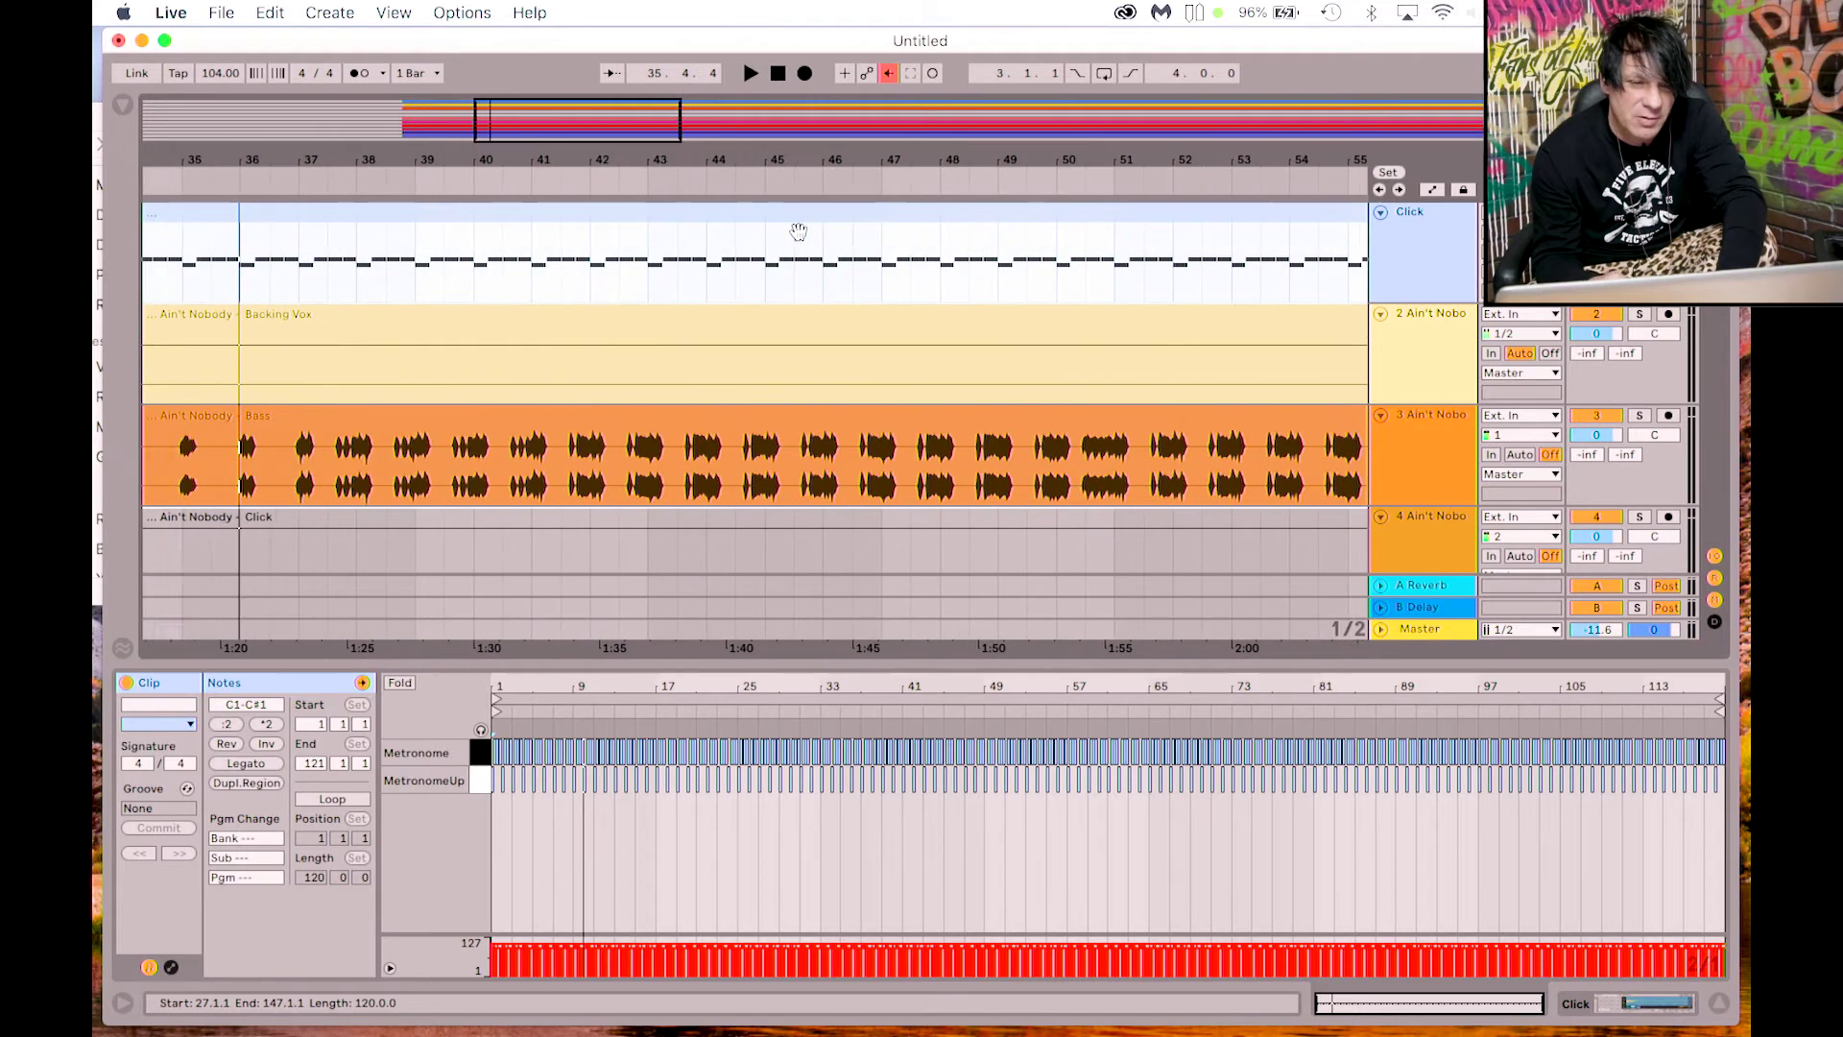
pyautogui.hscroll(-8, 798, 232)
pyautogui.click(494, 248)
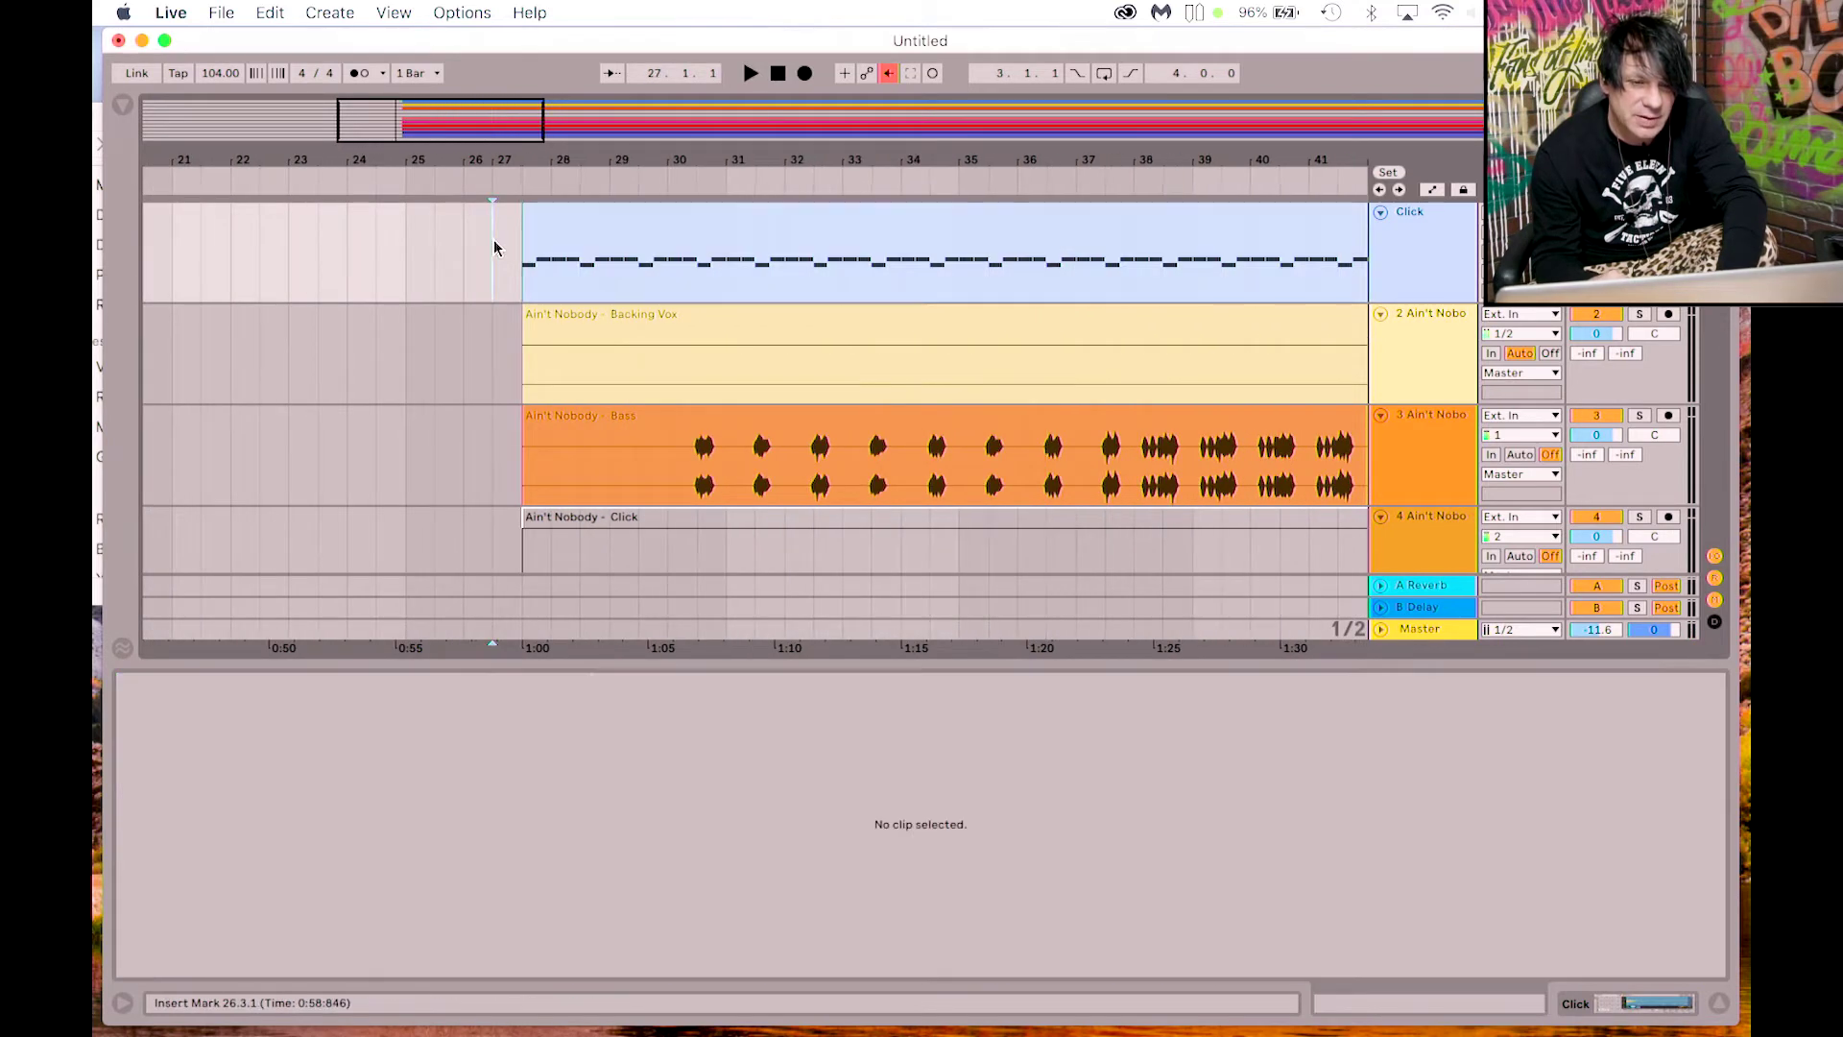
pyautogui.hscroll(-1, 588, 232)
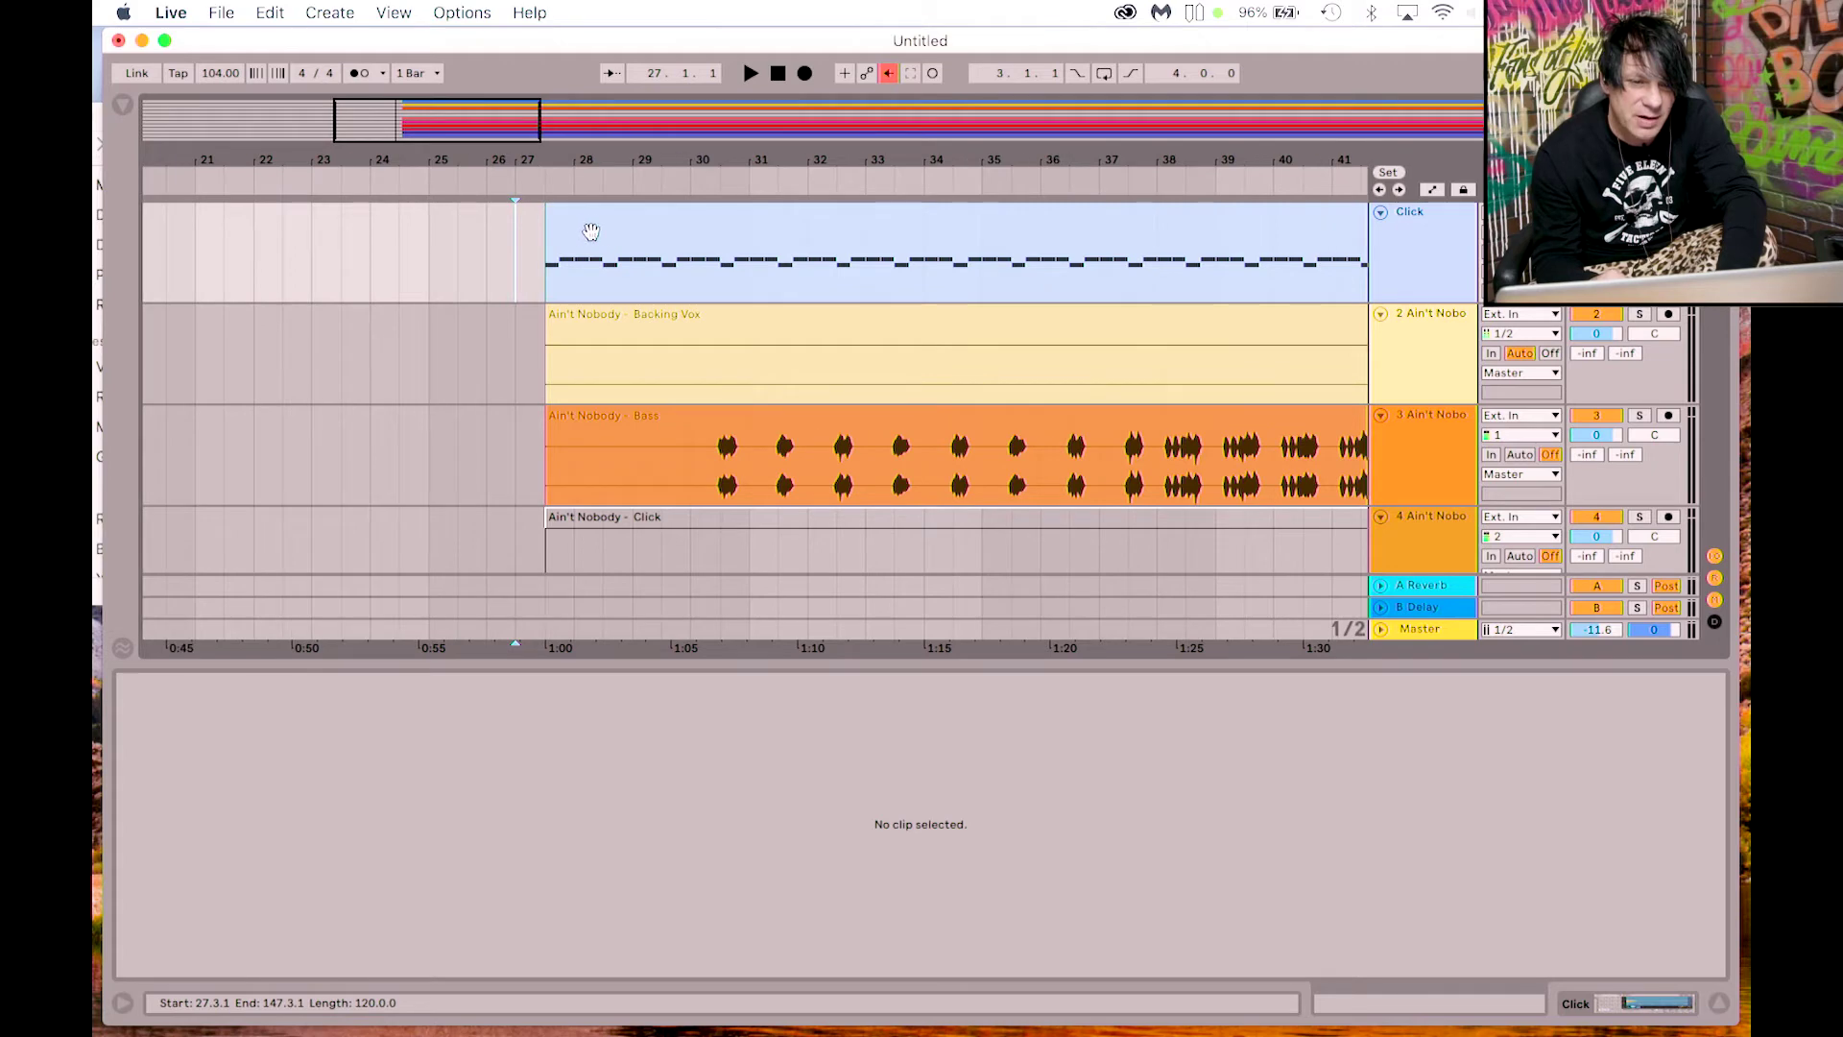
pyautogui.click(581, 218)
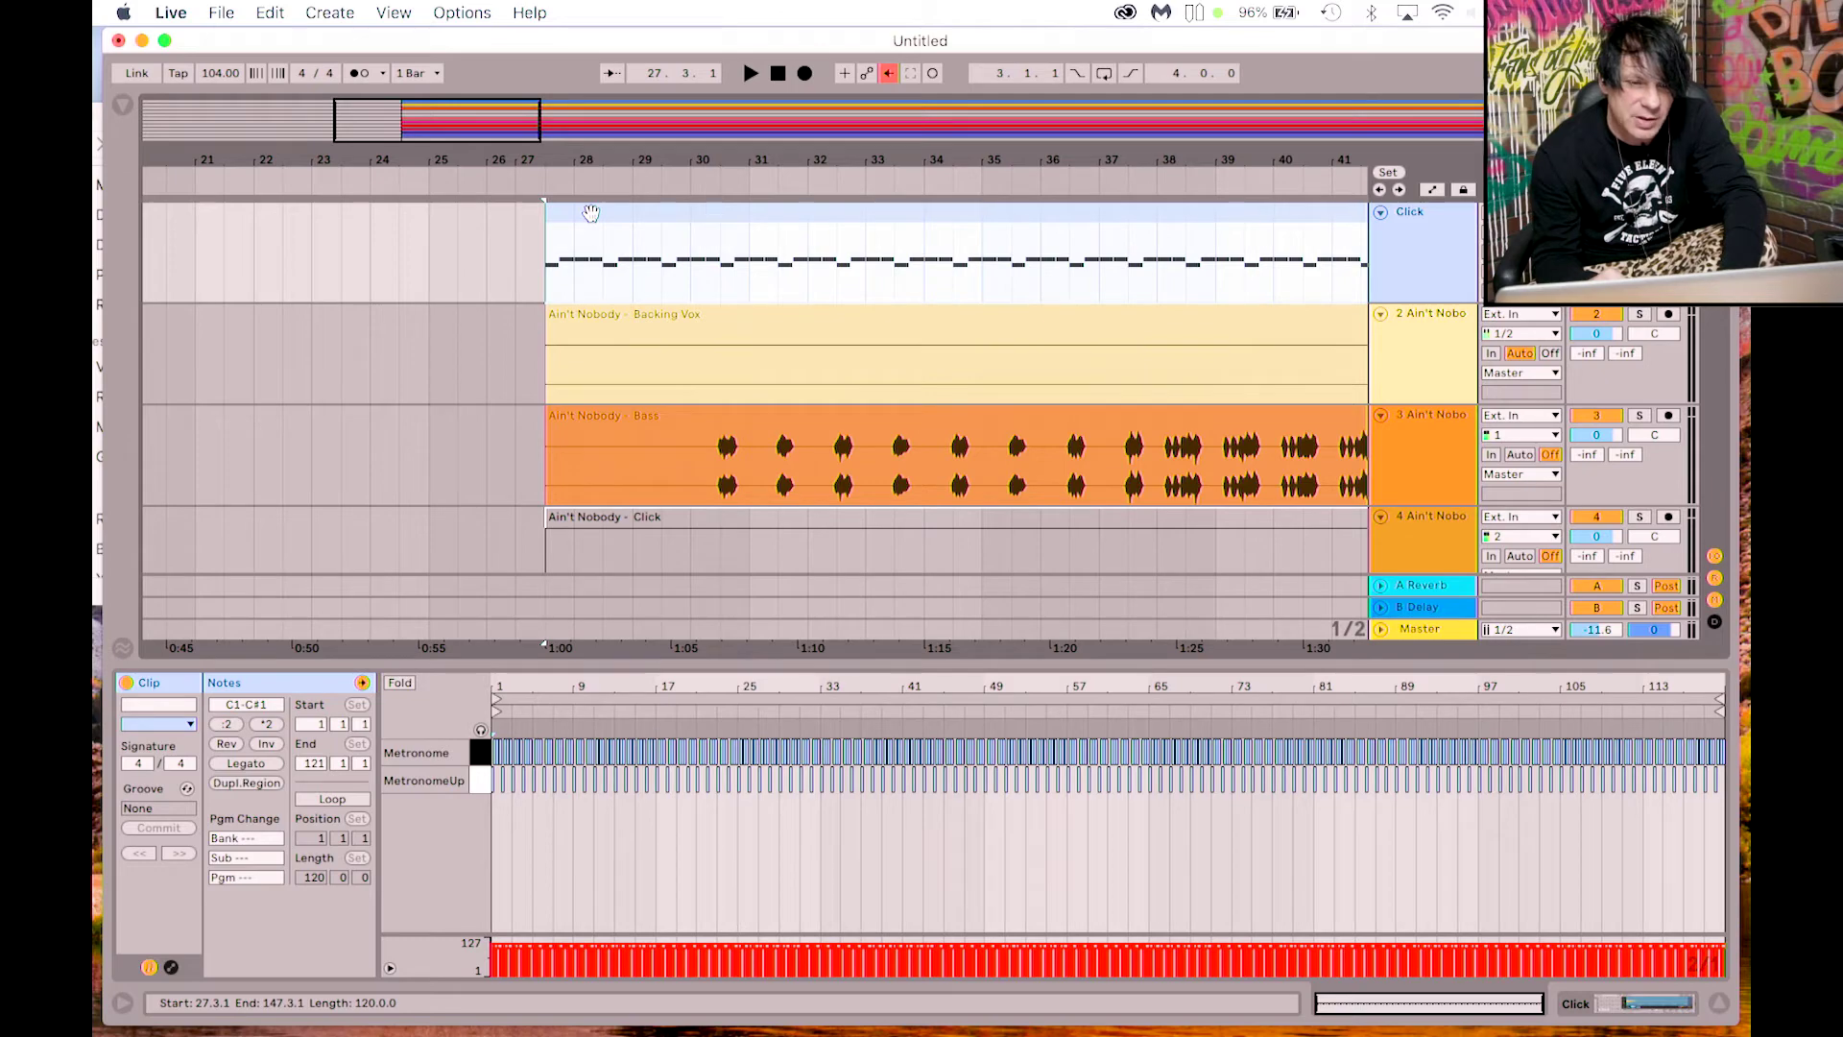
pyautogui.press('Tab')
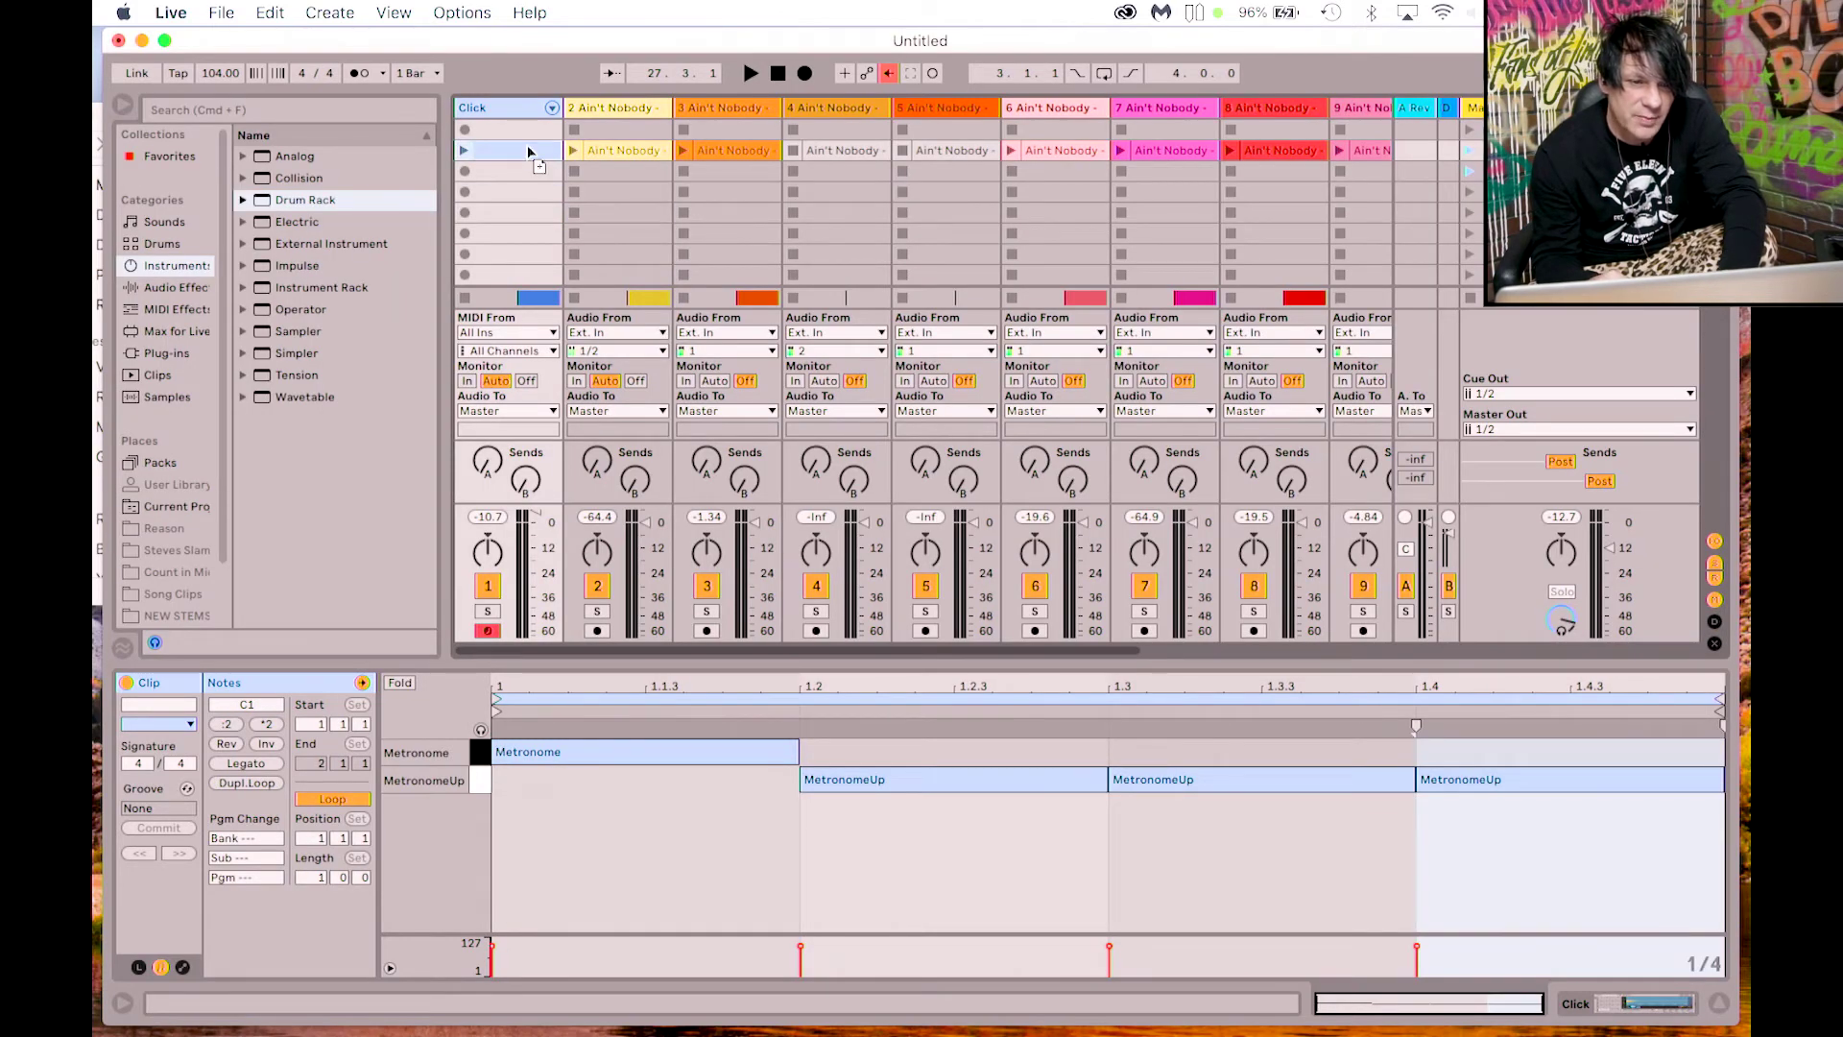
pyautogui.moveTo(527, 150); pyautogui.dragTo(527, 150)
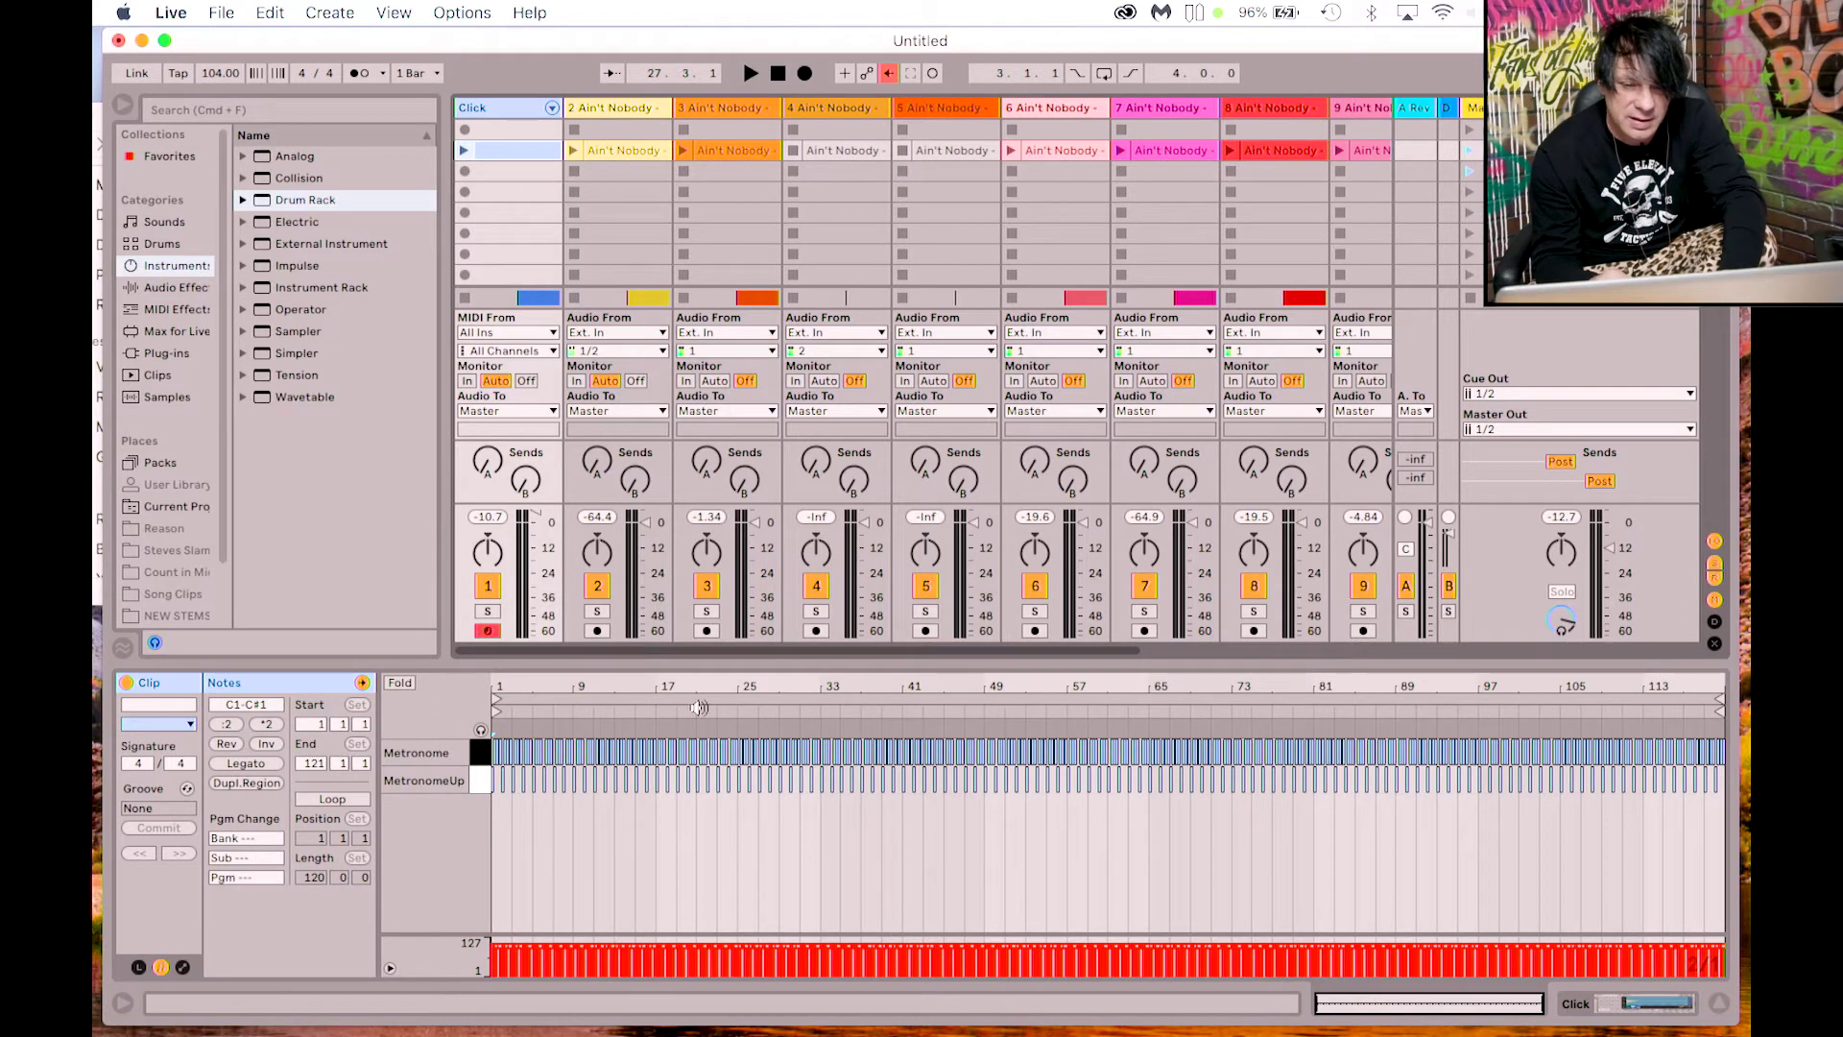
# Step: Launch the Ain't Nobody scene with the full-length click, and switch the built-in metronome on and off again
pyautogui.click(1469, 153)
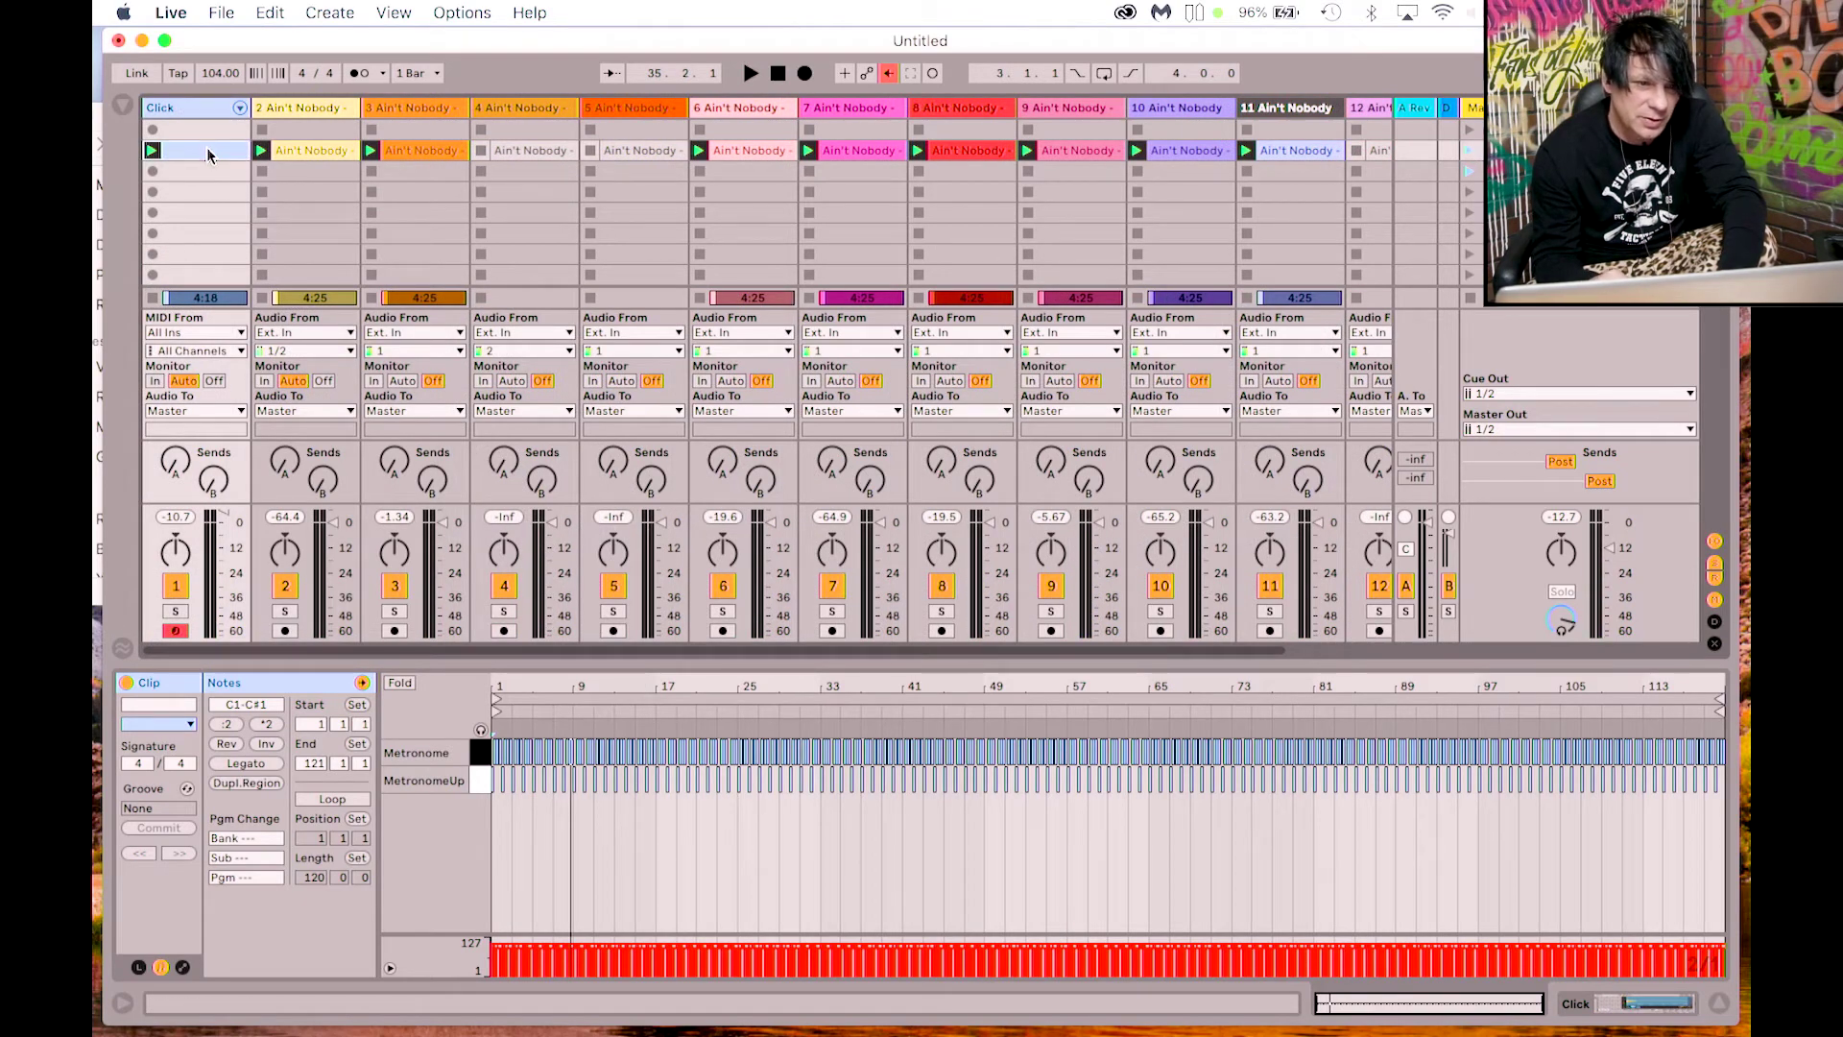
pyautogui.click(363, 80)
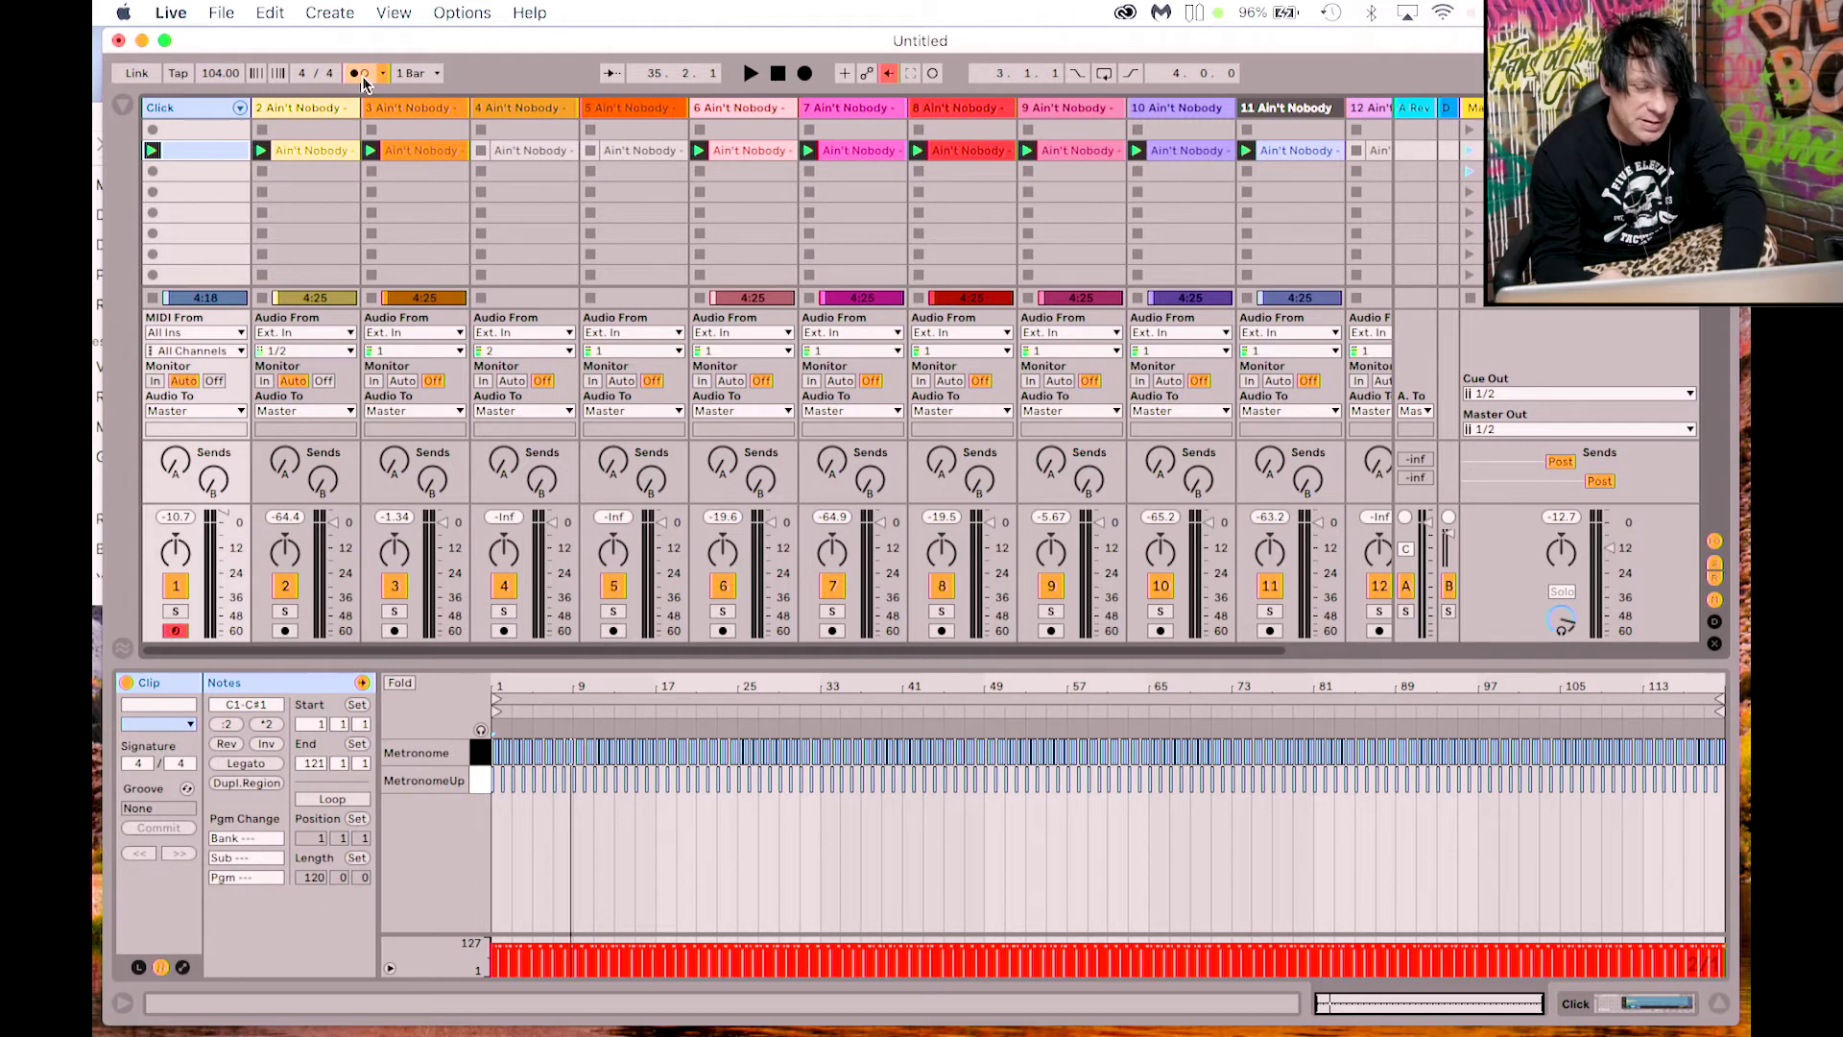
pyautogui.click(363, 79)
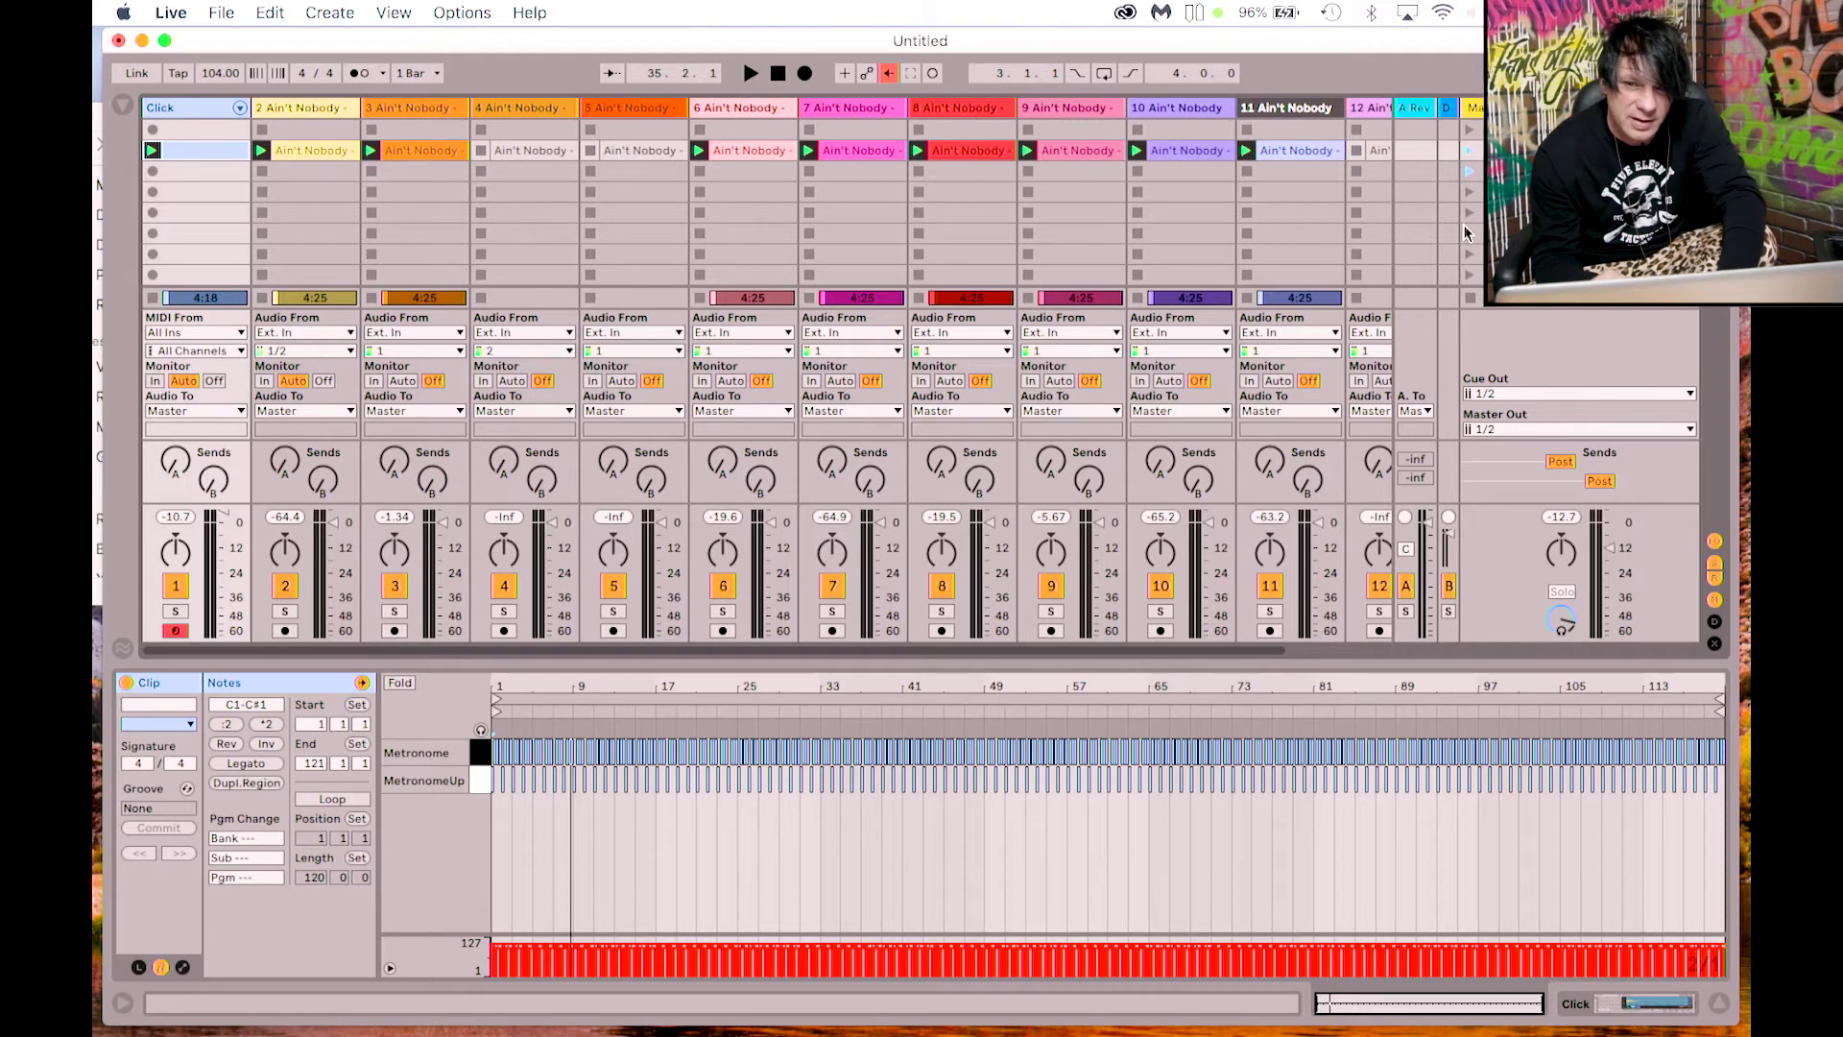
# Step: Relaunch the Ain't Nobody scene and compare its playback with the Click track muted and unmuted
pyautogui.click(1469, 157)
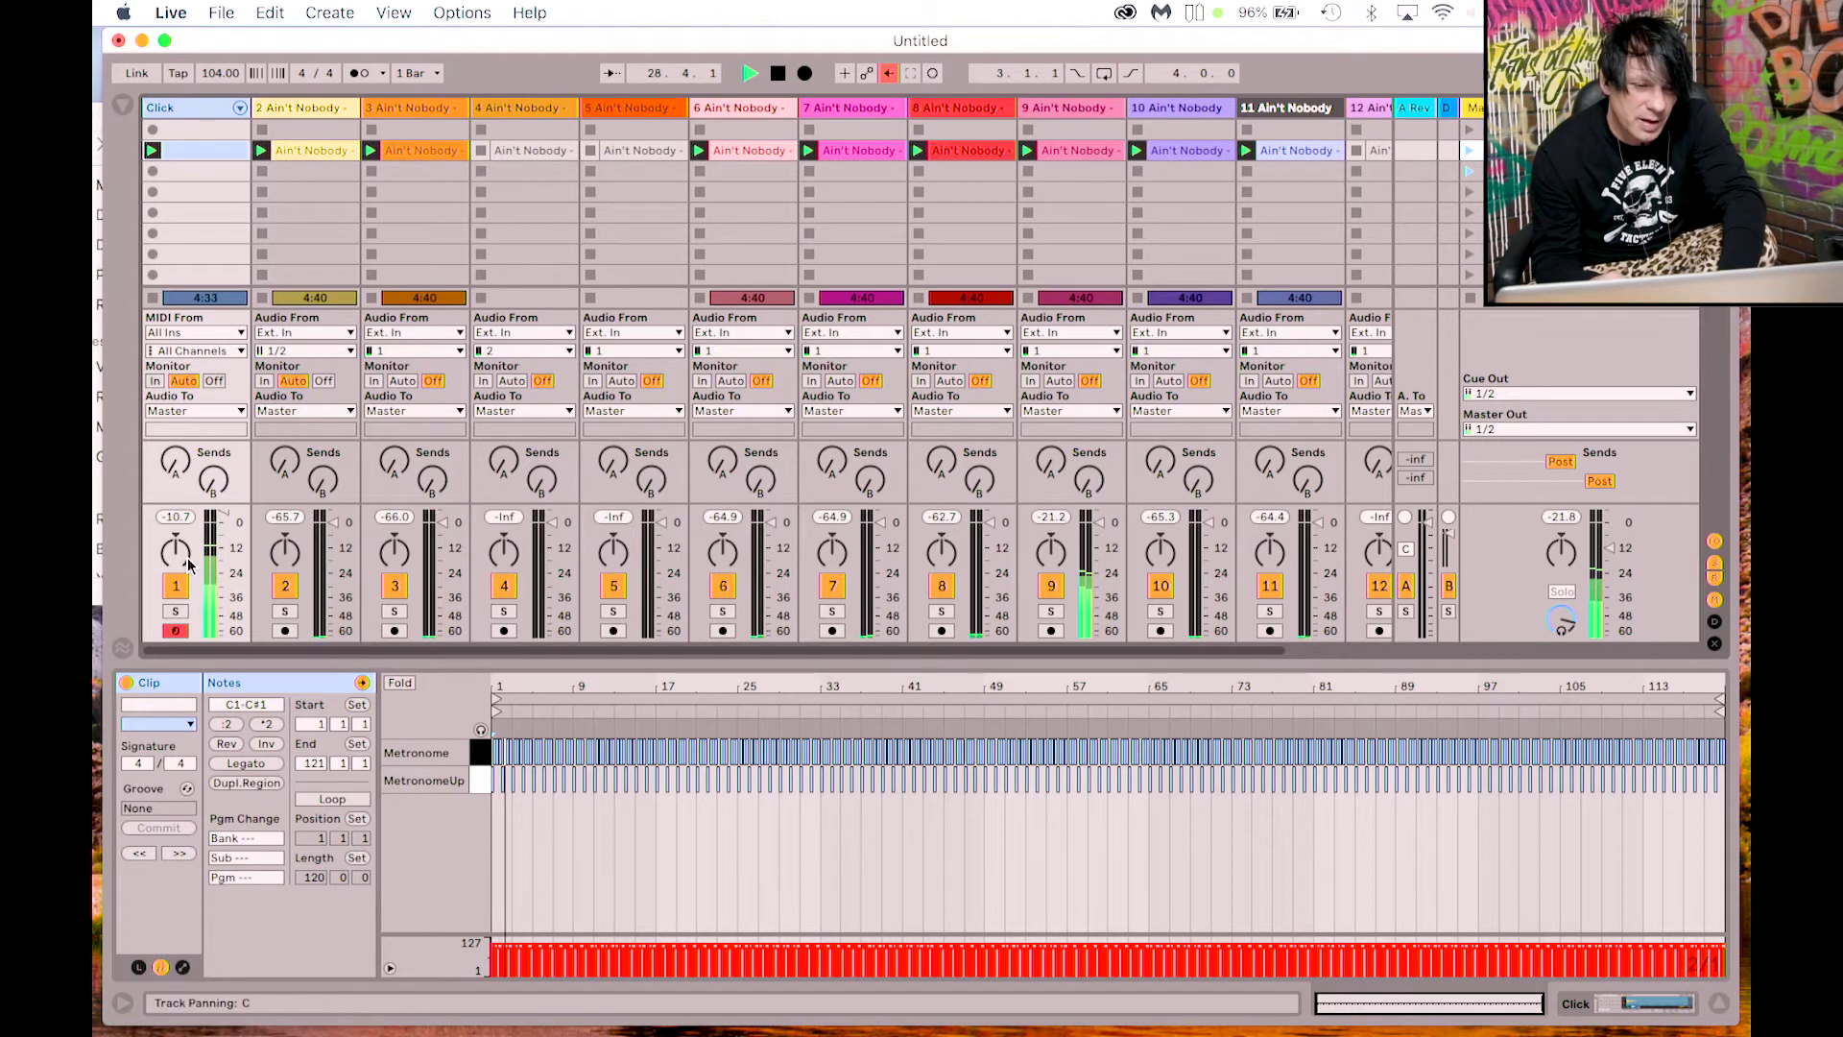
pyautogui.click(174, 585)
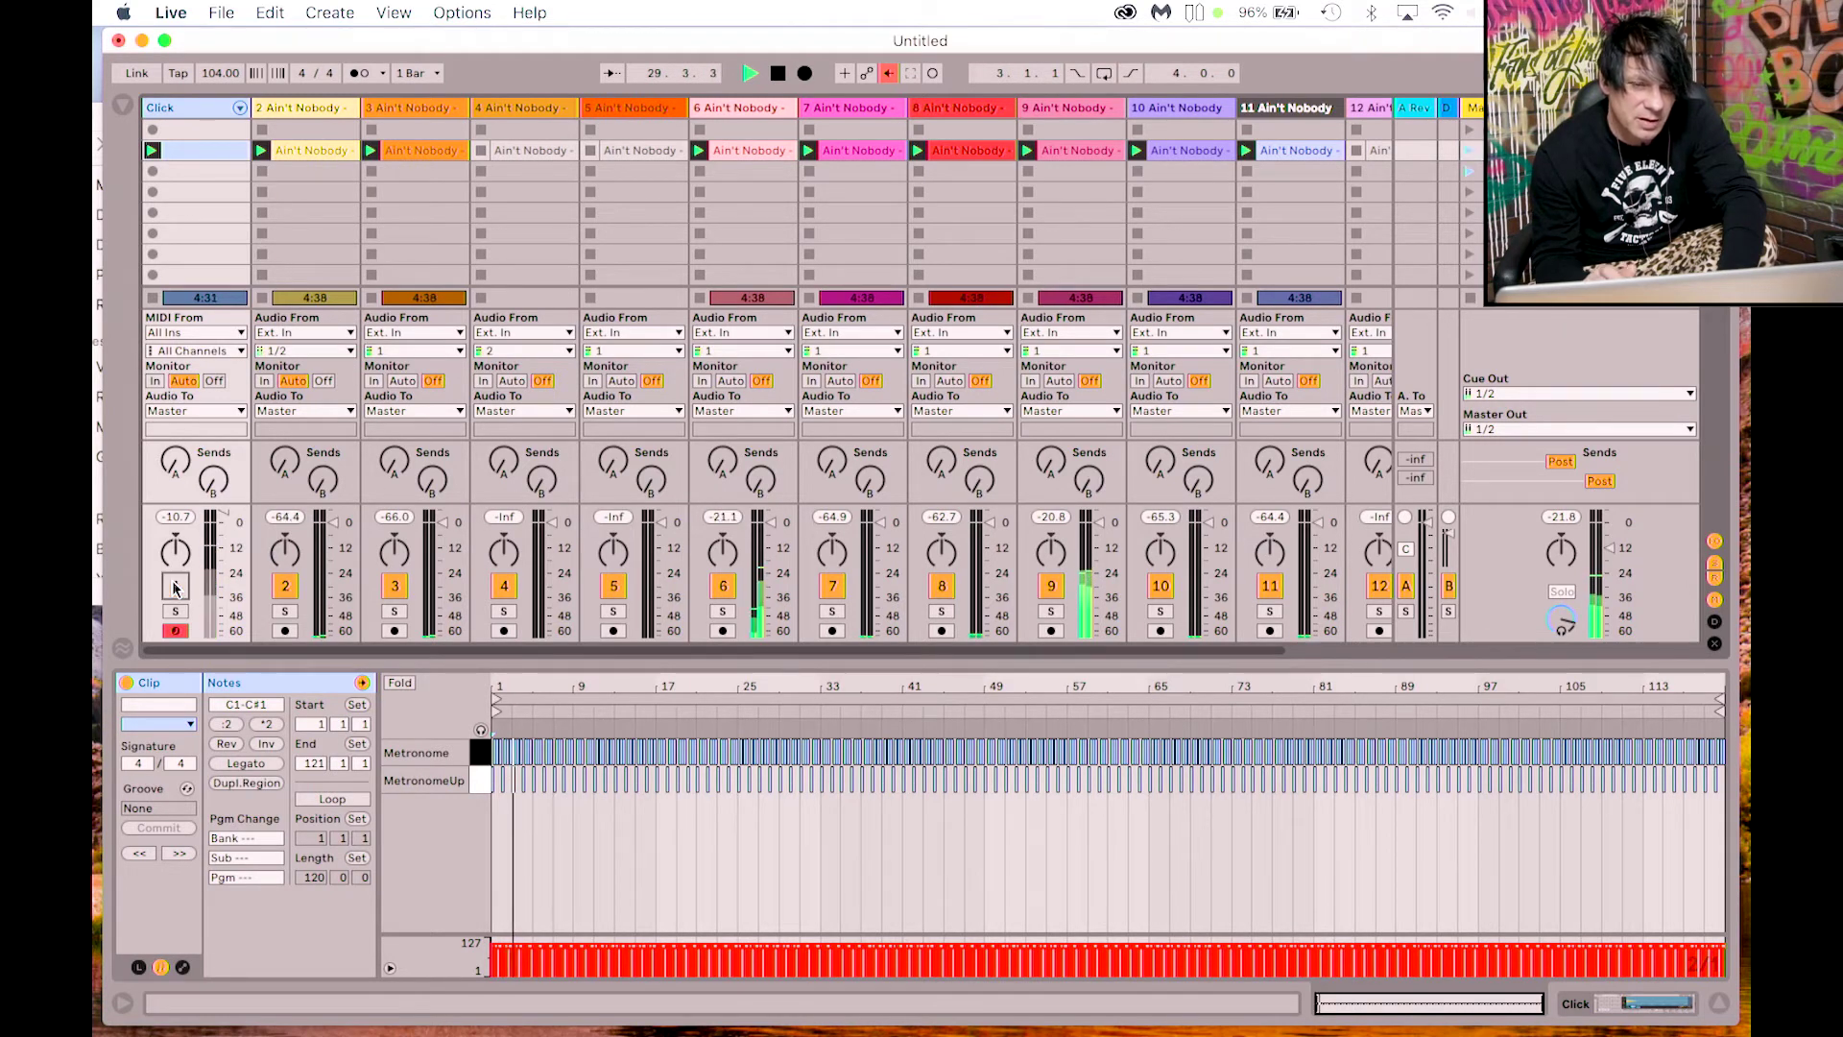
pyautogui.click(175, 585)
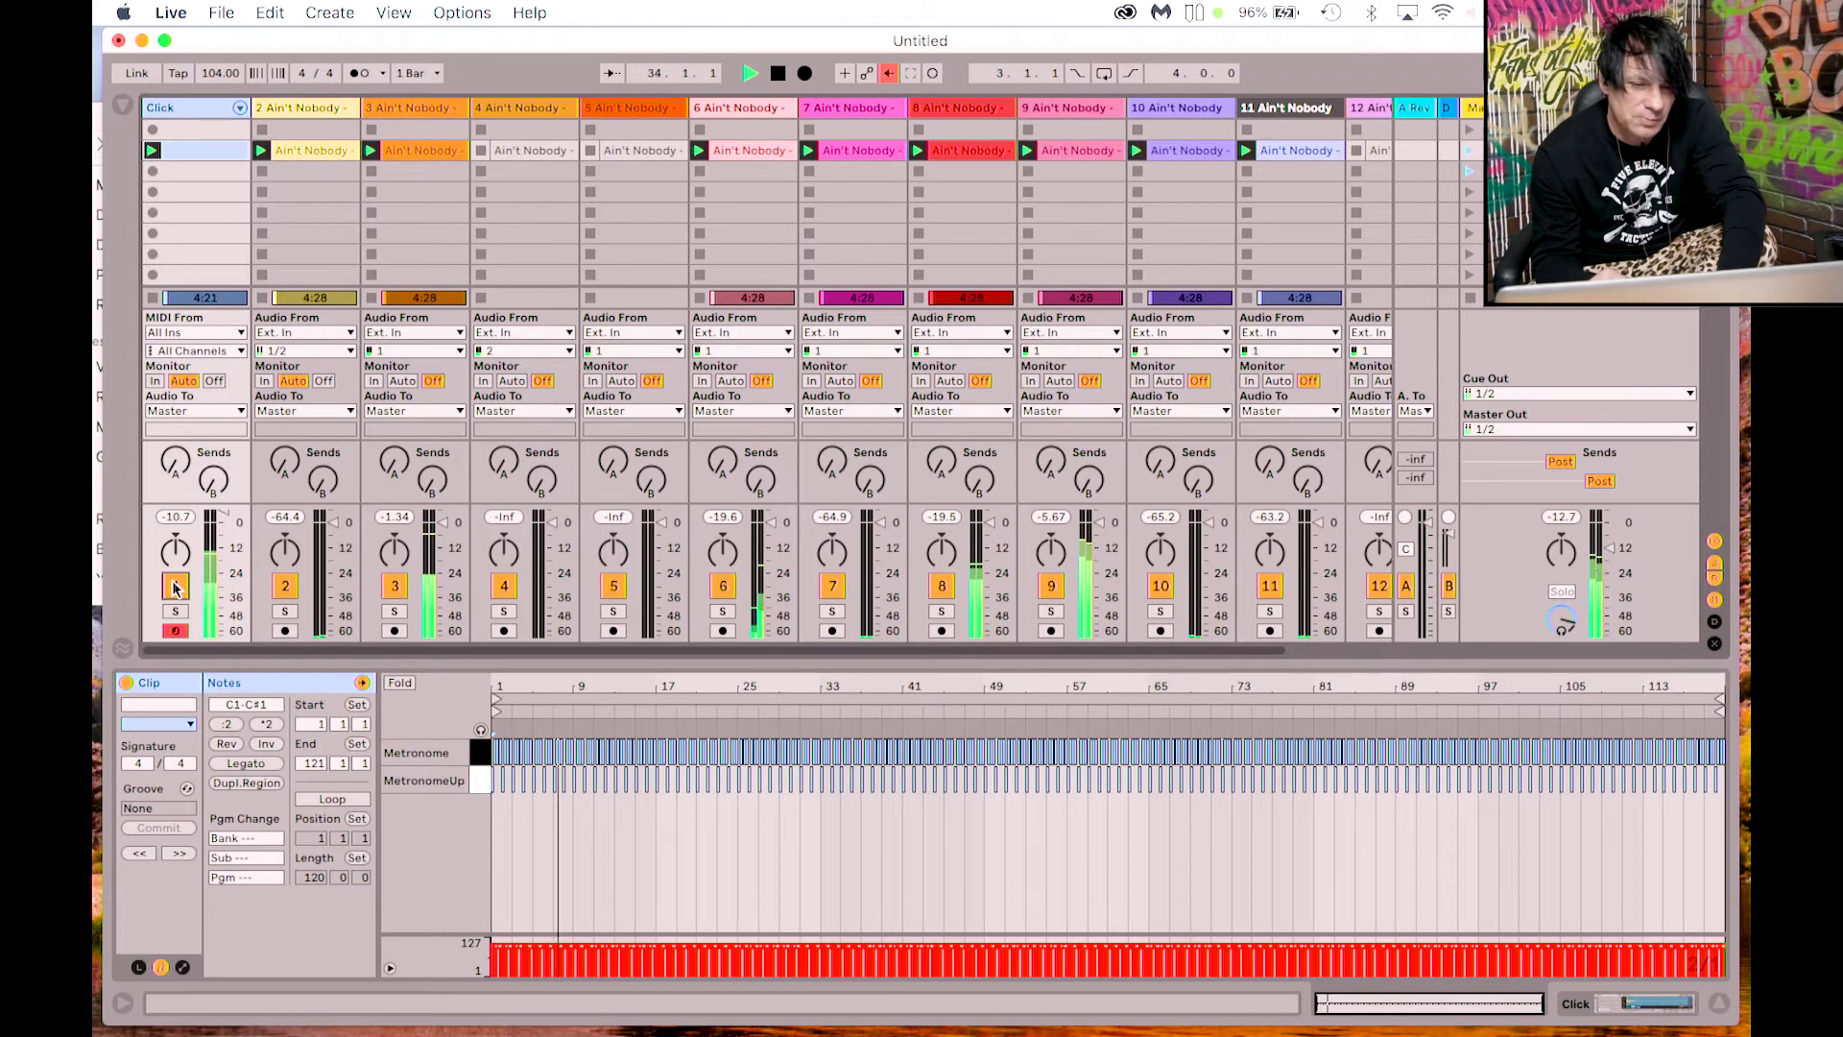
pyautogui.press('space')
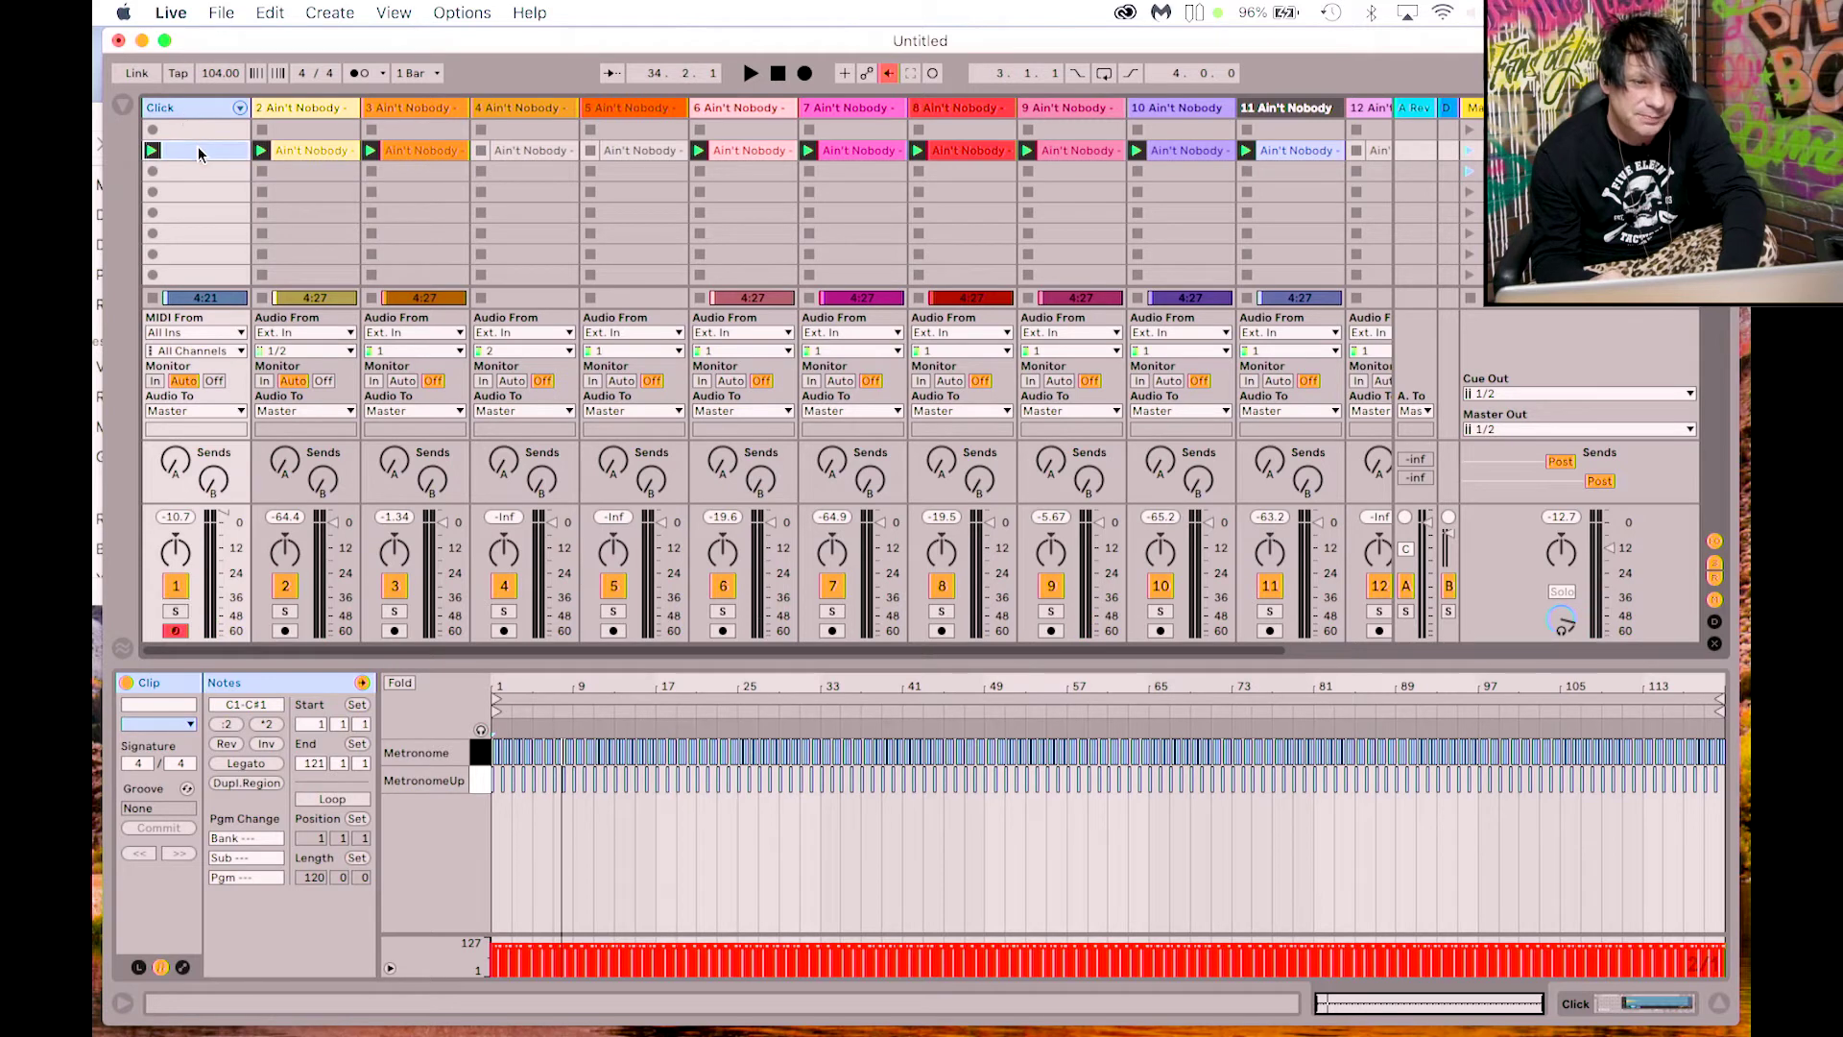
# Step: Select every track except the 4 Click, 5 COUNT IN and 12 Ain't Nobody tracks, and play the Ain't Nobody scene briefly
pyautogui.click(189, 108)
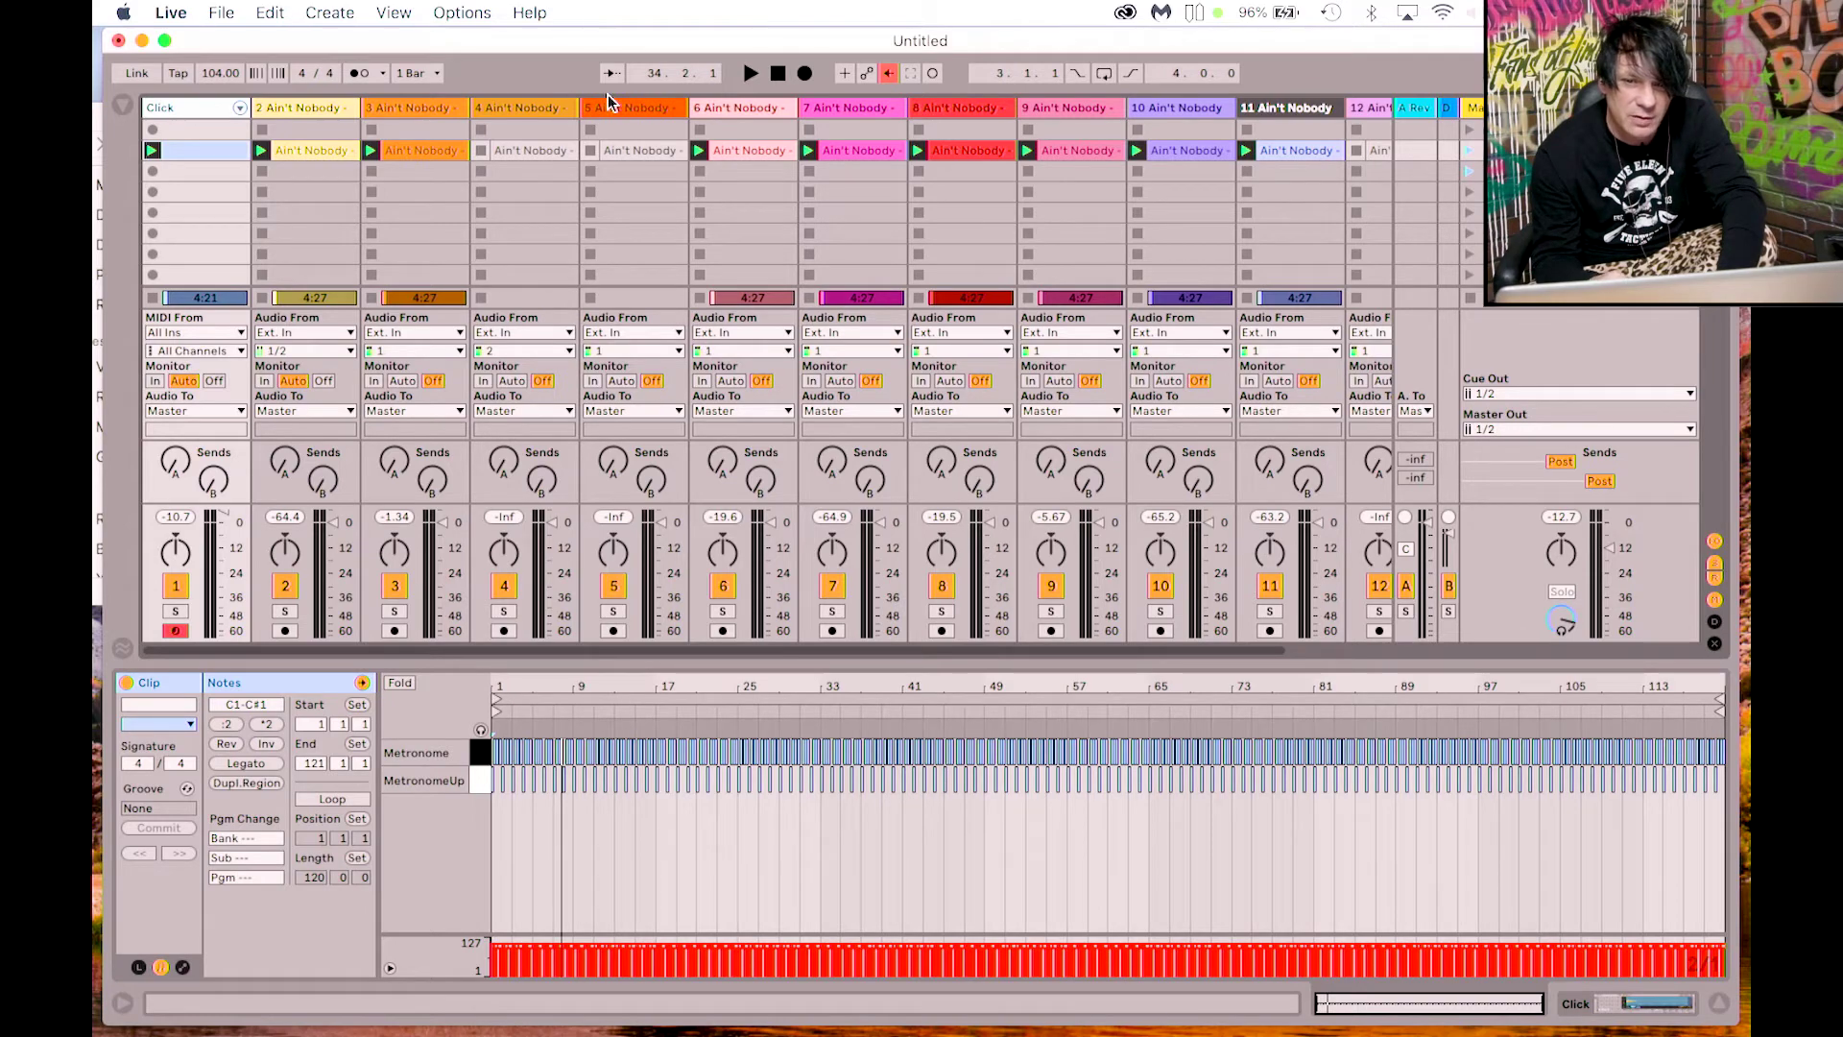
pyautogui.hscroll(3, 948, 106)
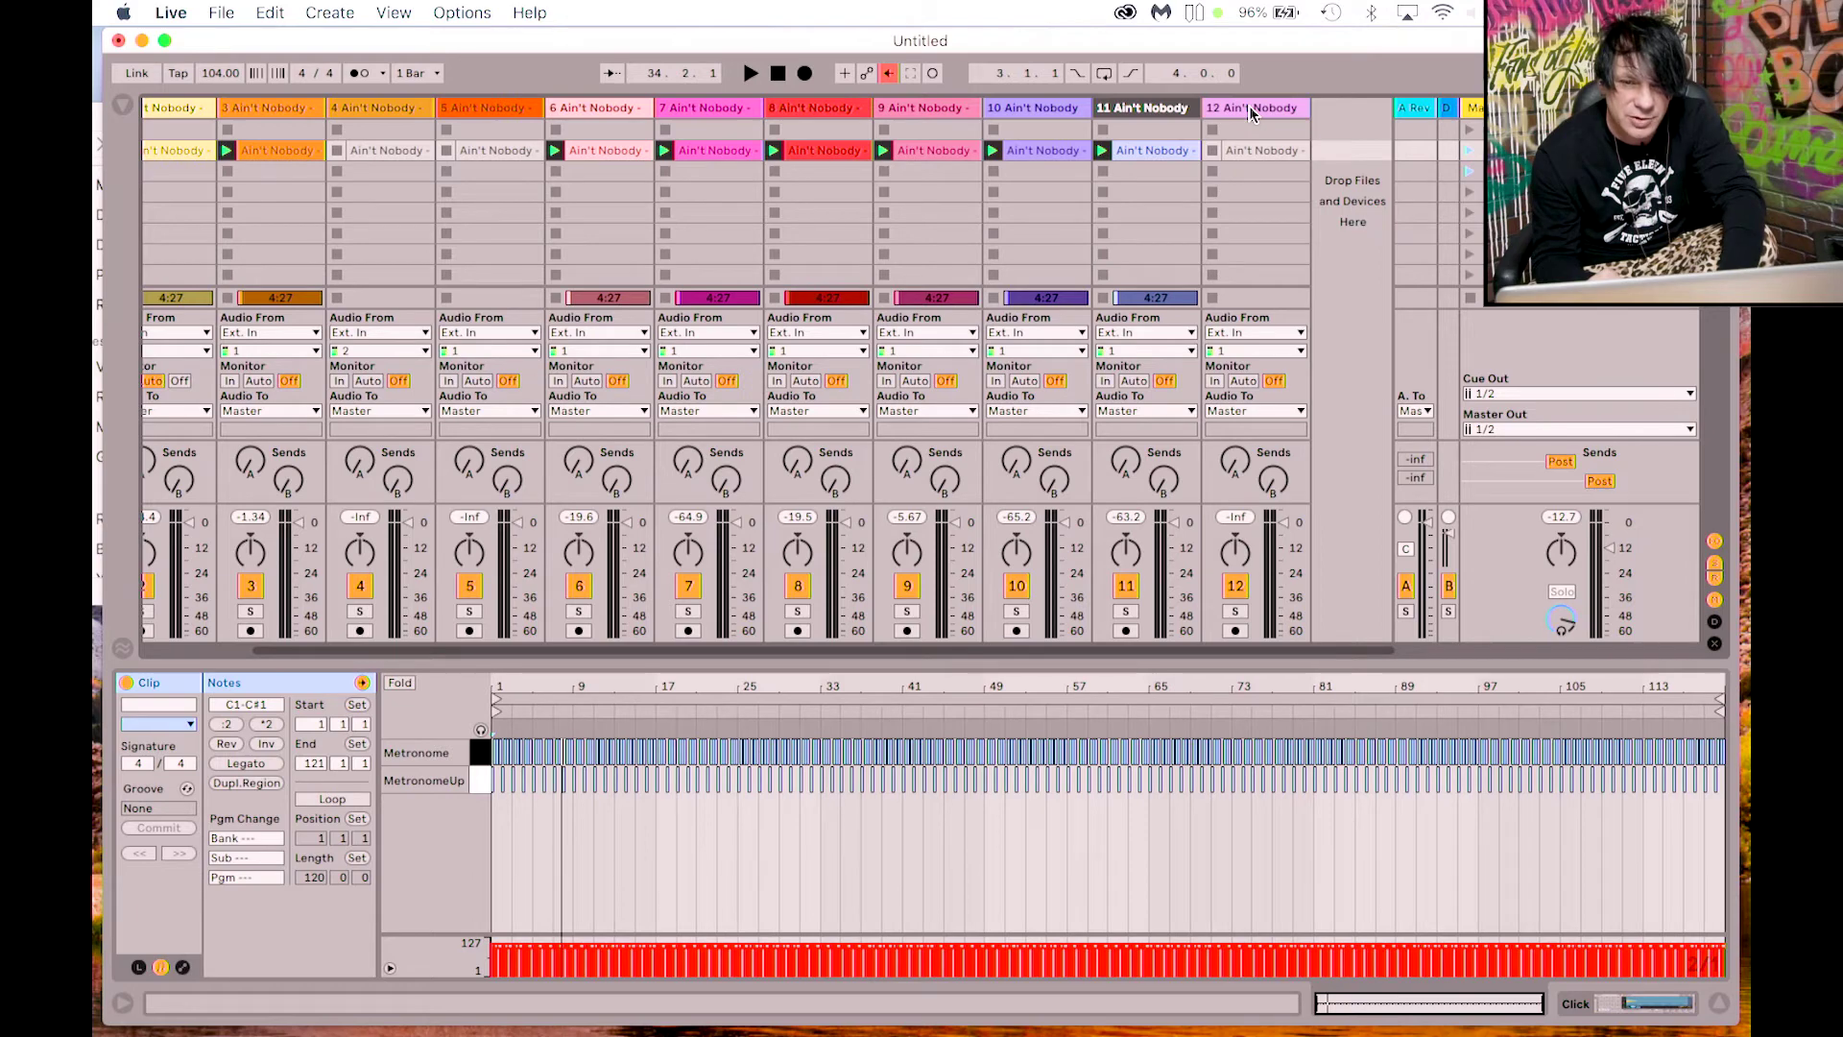
pyautogui.press('super+a')
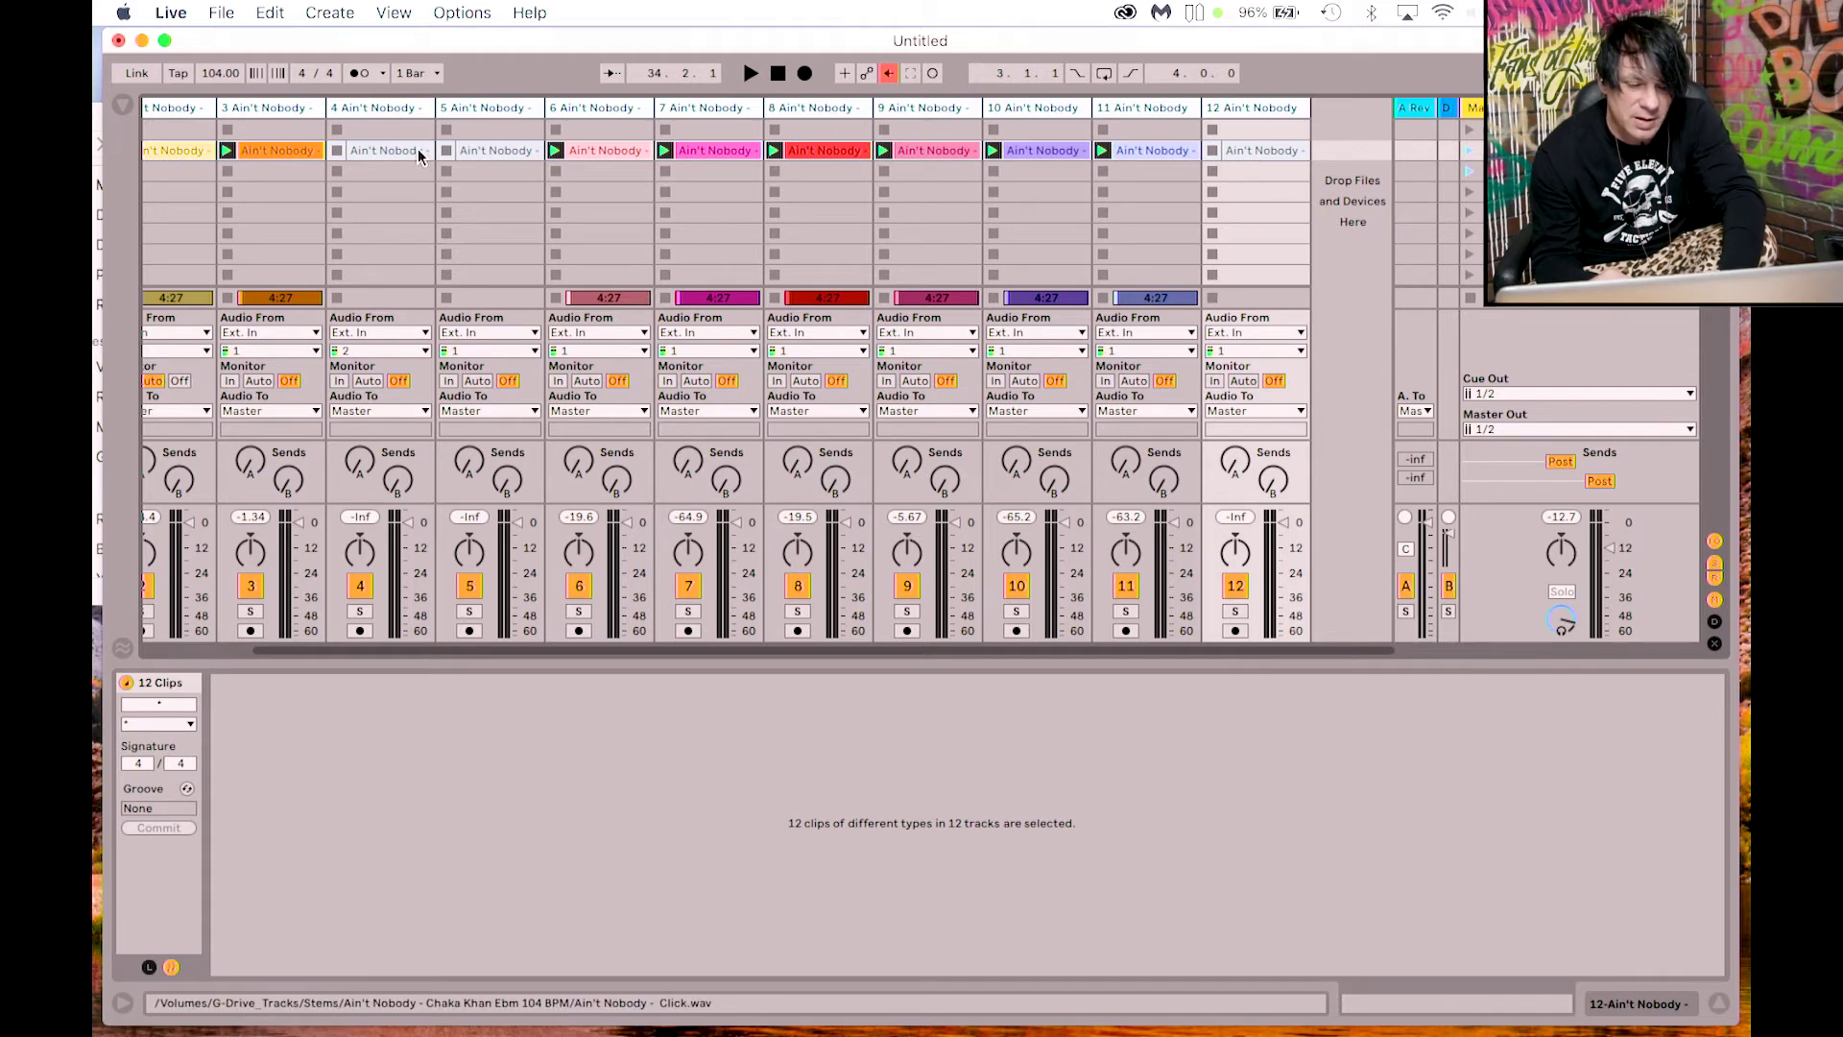
pyautogui.keyDown('super'); pyautogui.click(391, 111); pyautogui.keyUp('super')
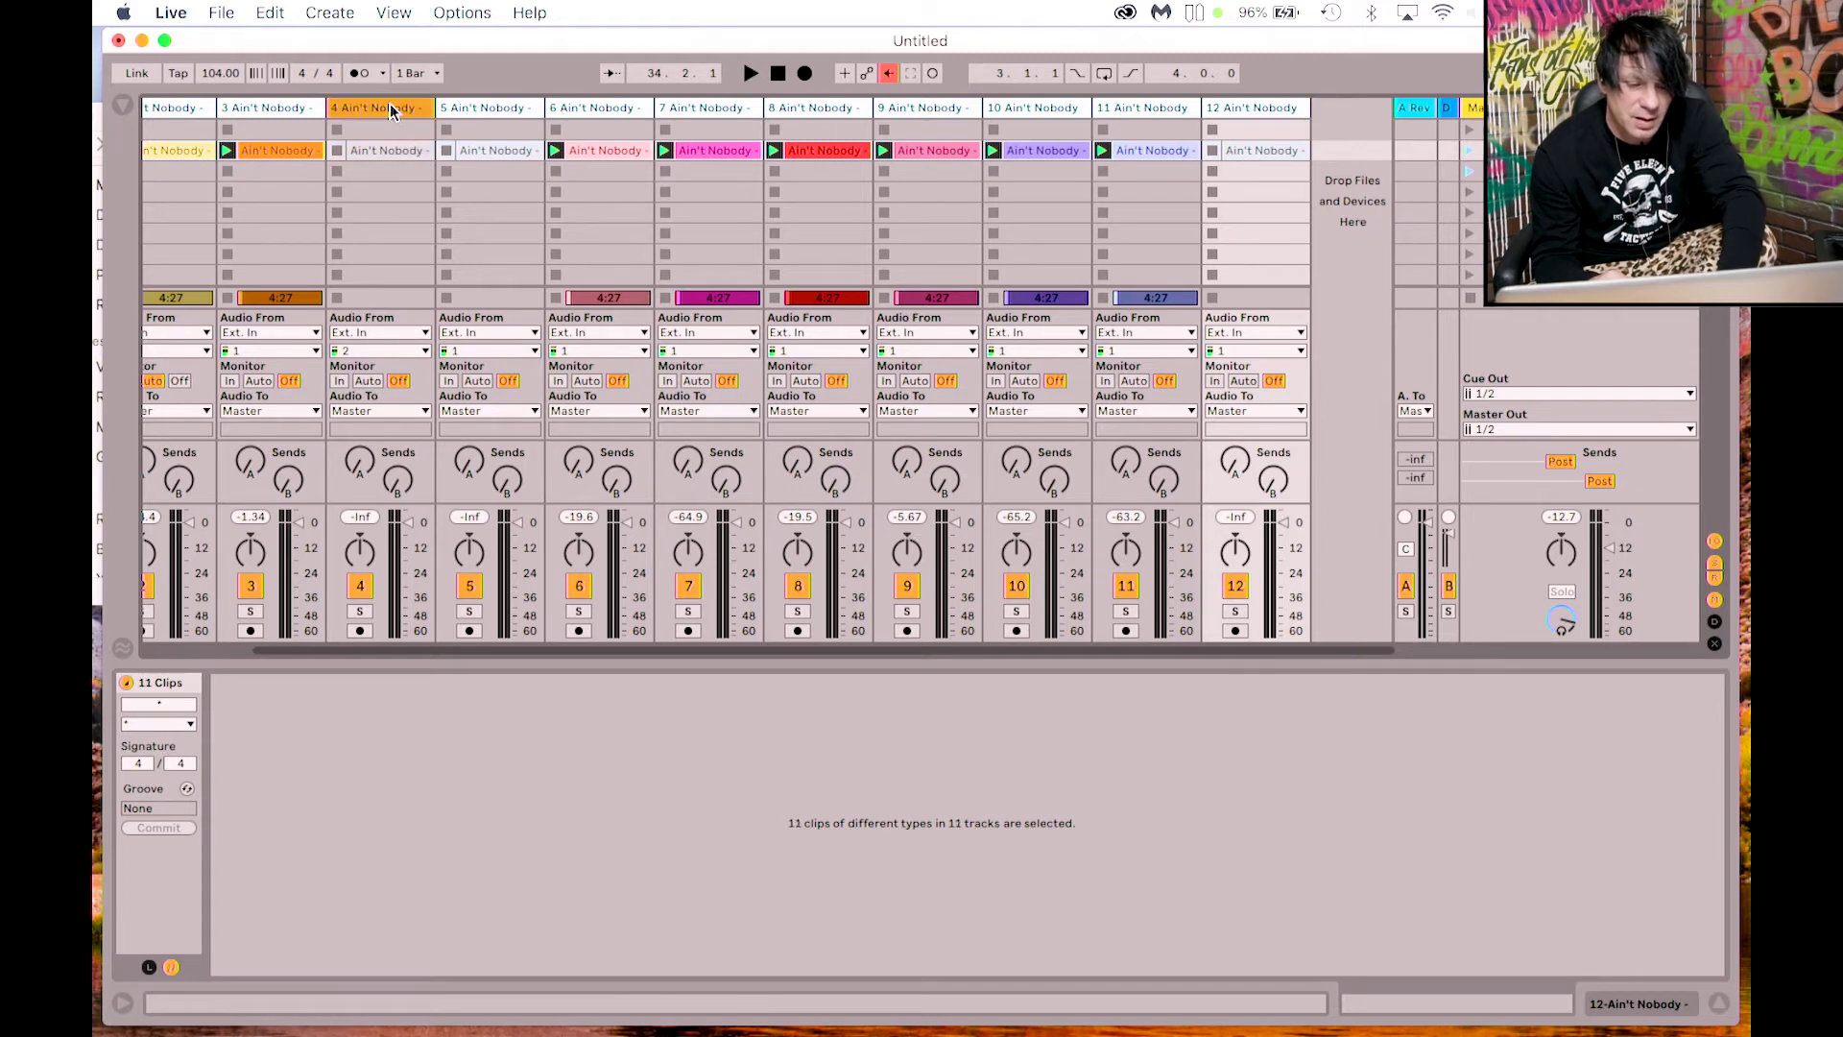
pyautogui.keyDown('super'); pyautogui.click(483, 112); pyautogui.keyUp('super')
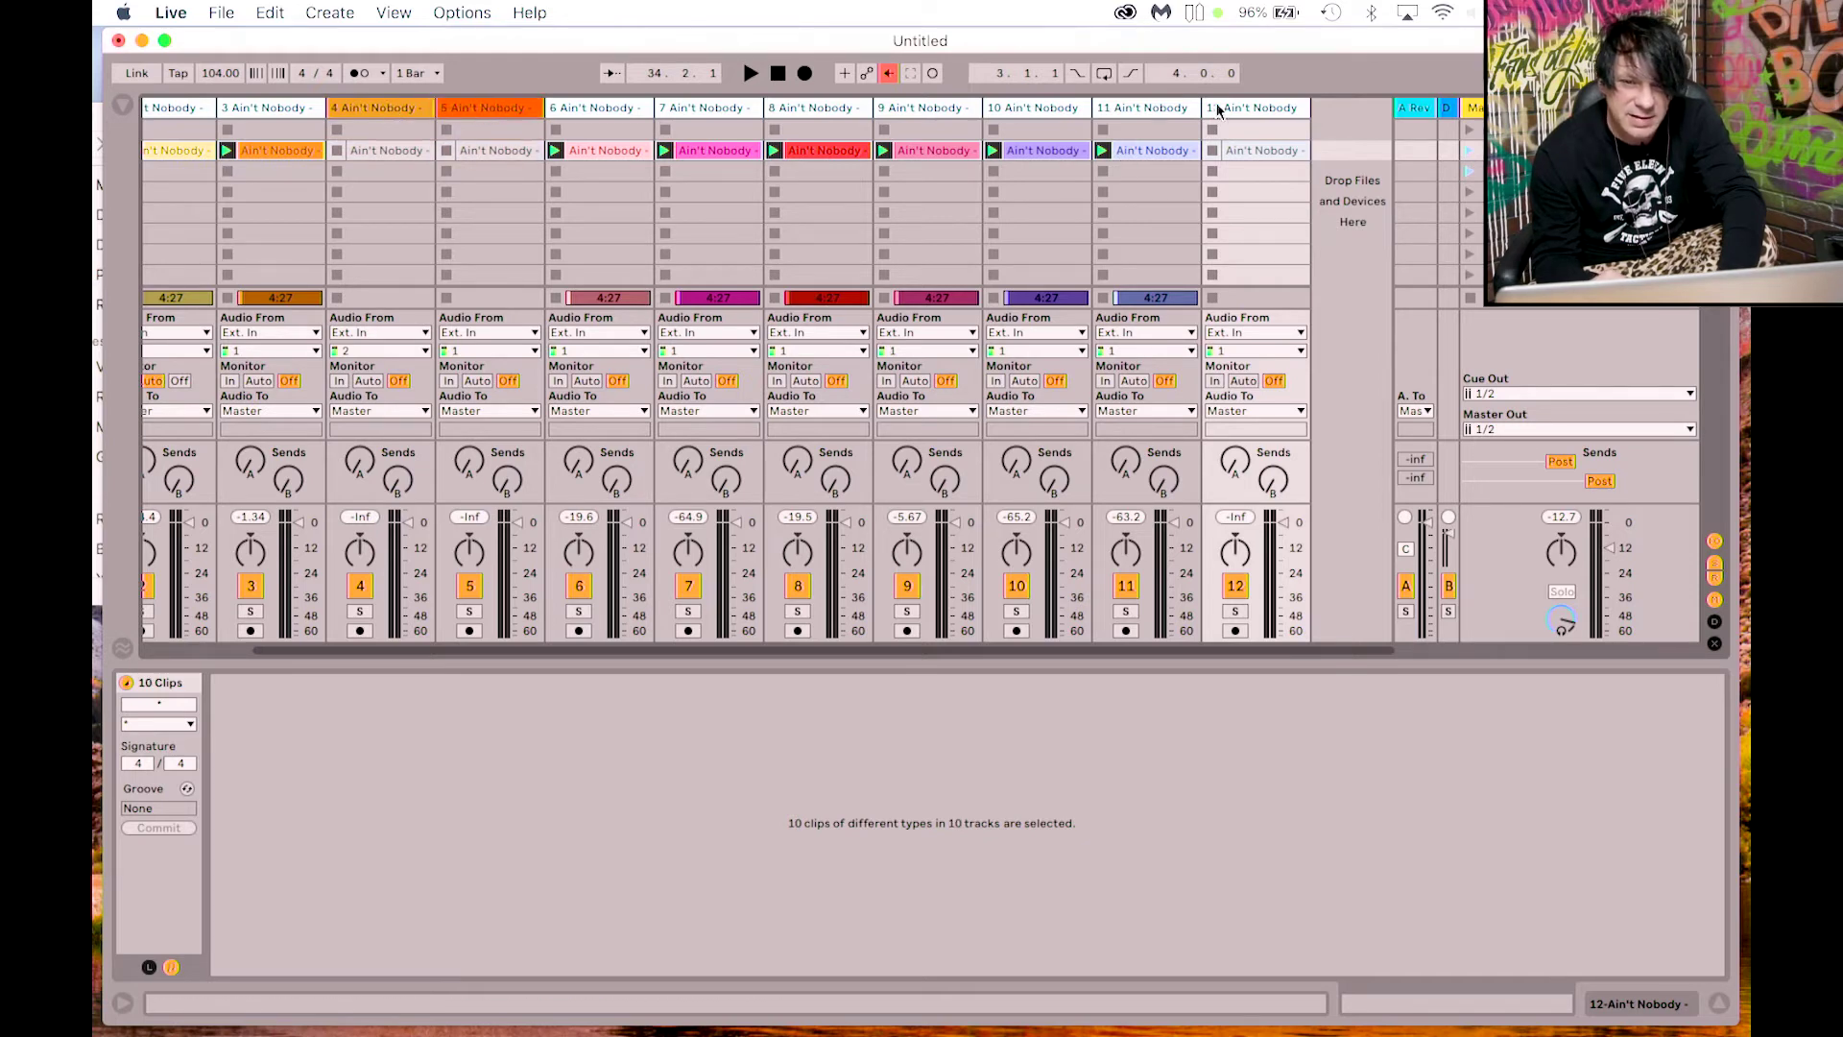
pyautogui.keyDown('super'); pyautogui.click(1251, 107); pyautogui.keyUp('super')
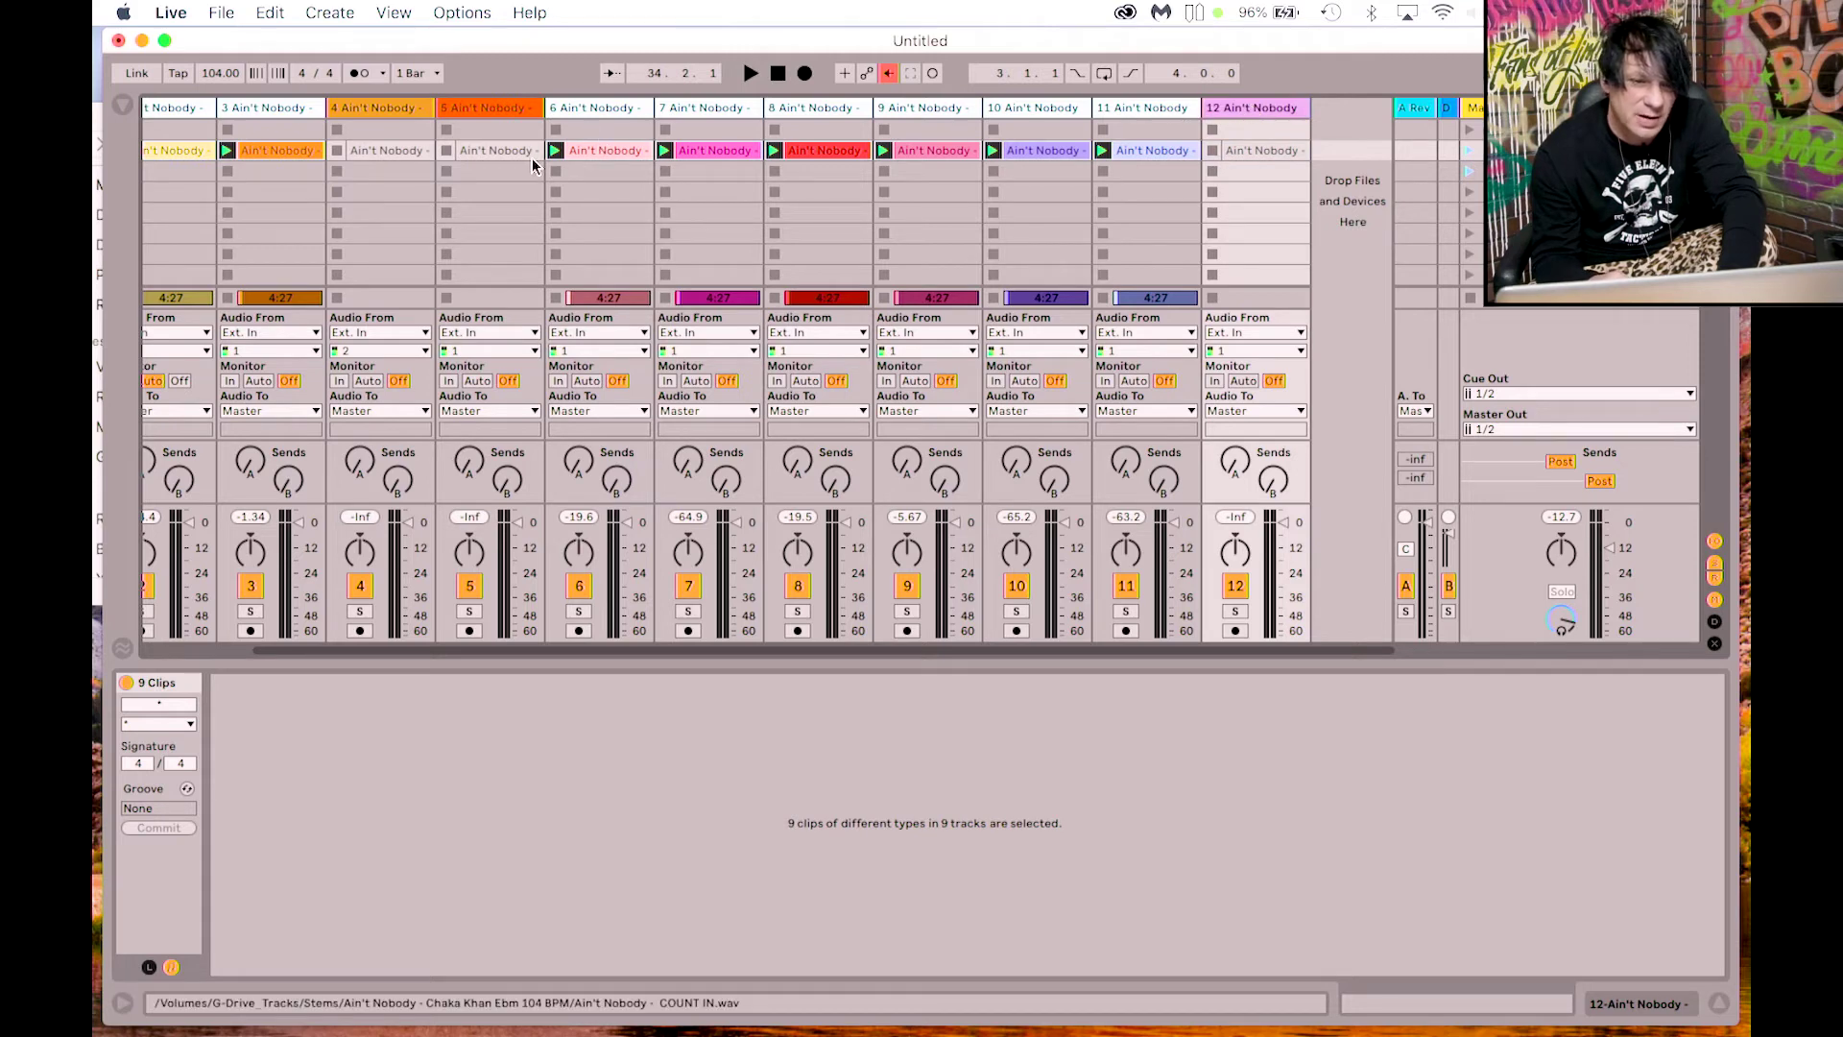
pyautogui.click(1465, 152)
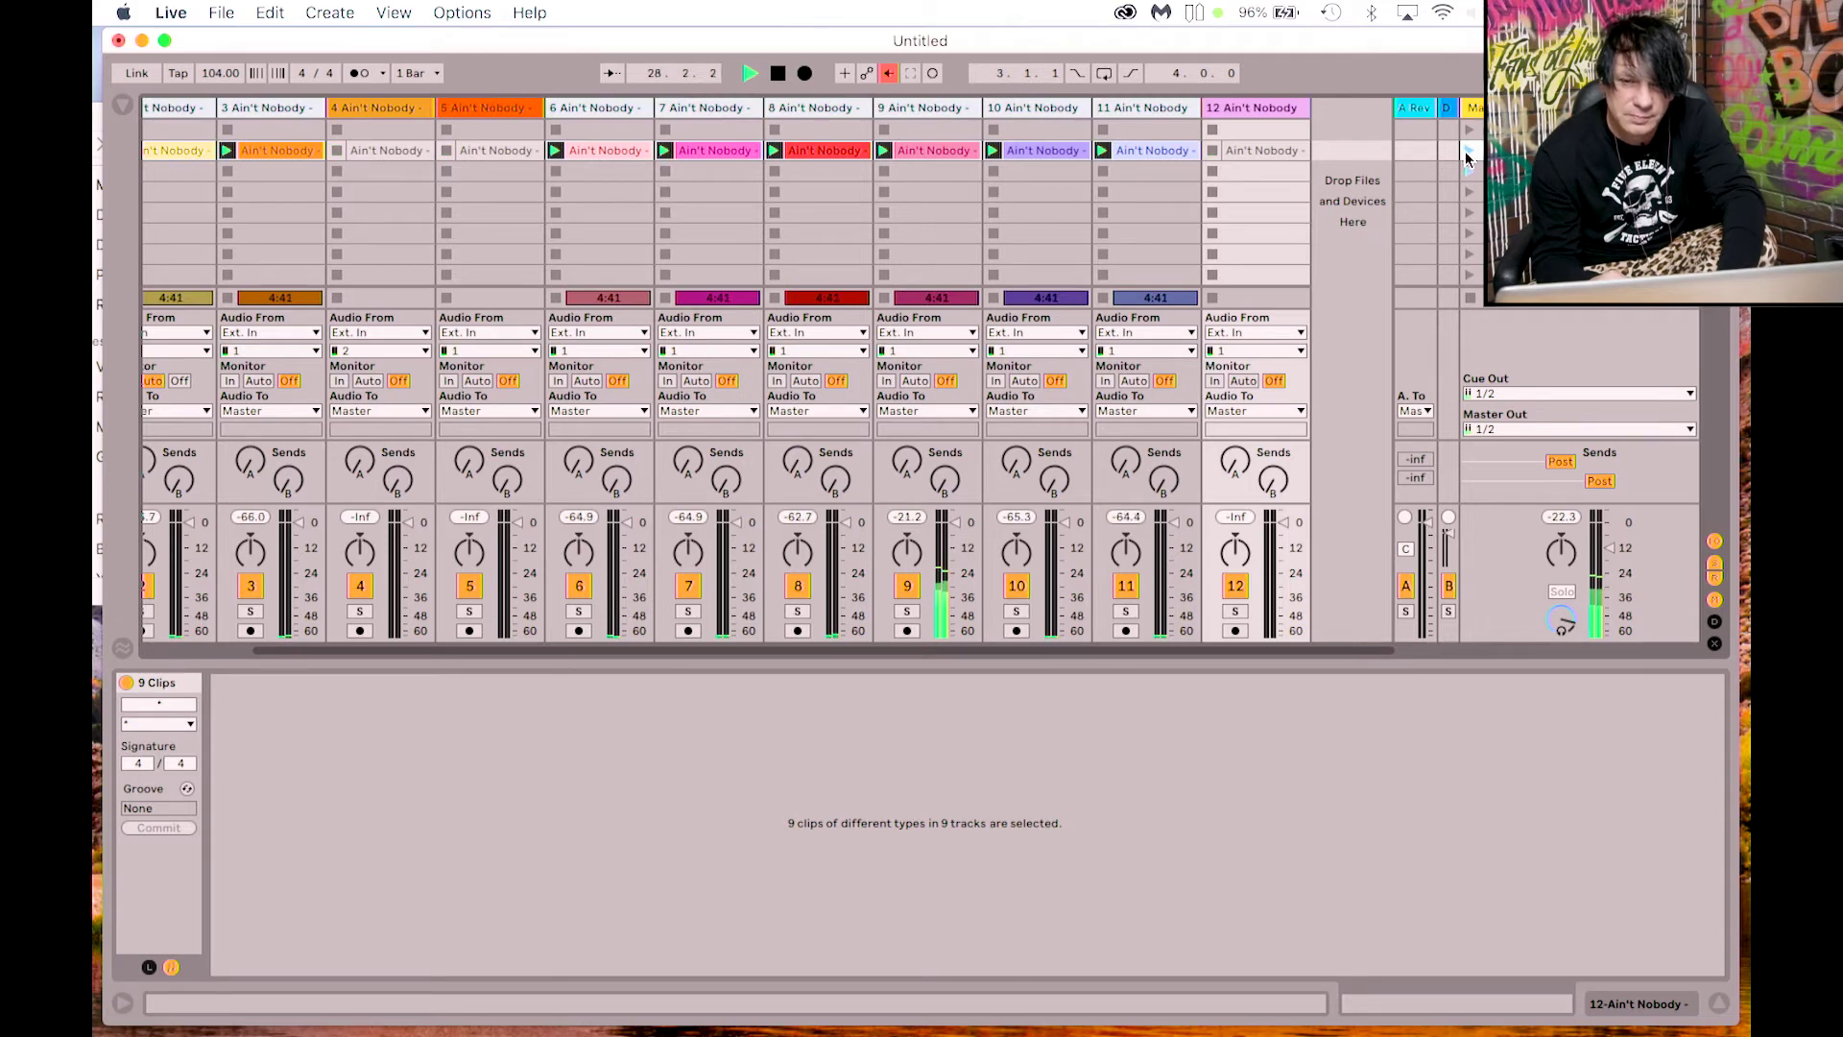
pyautogui.press('space')
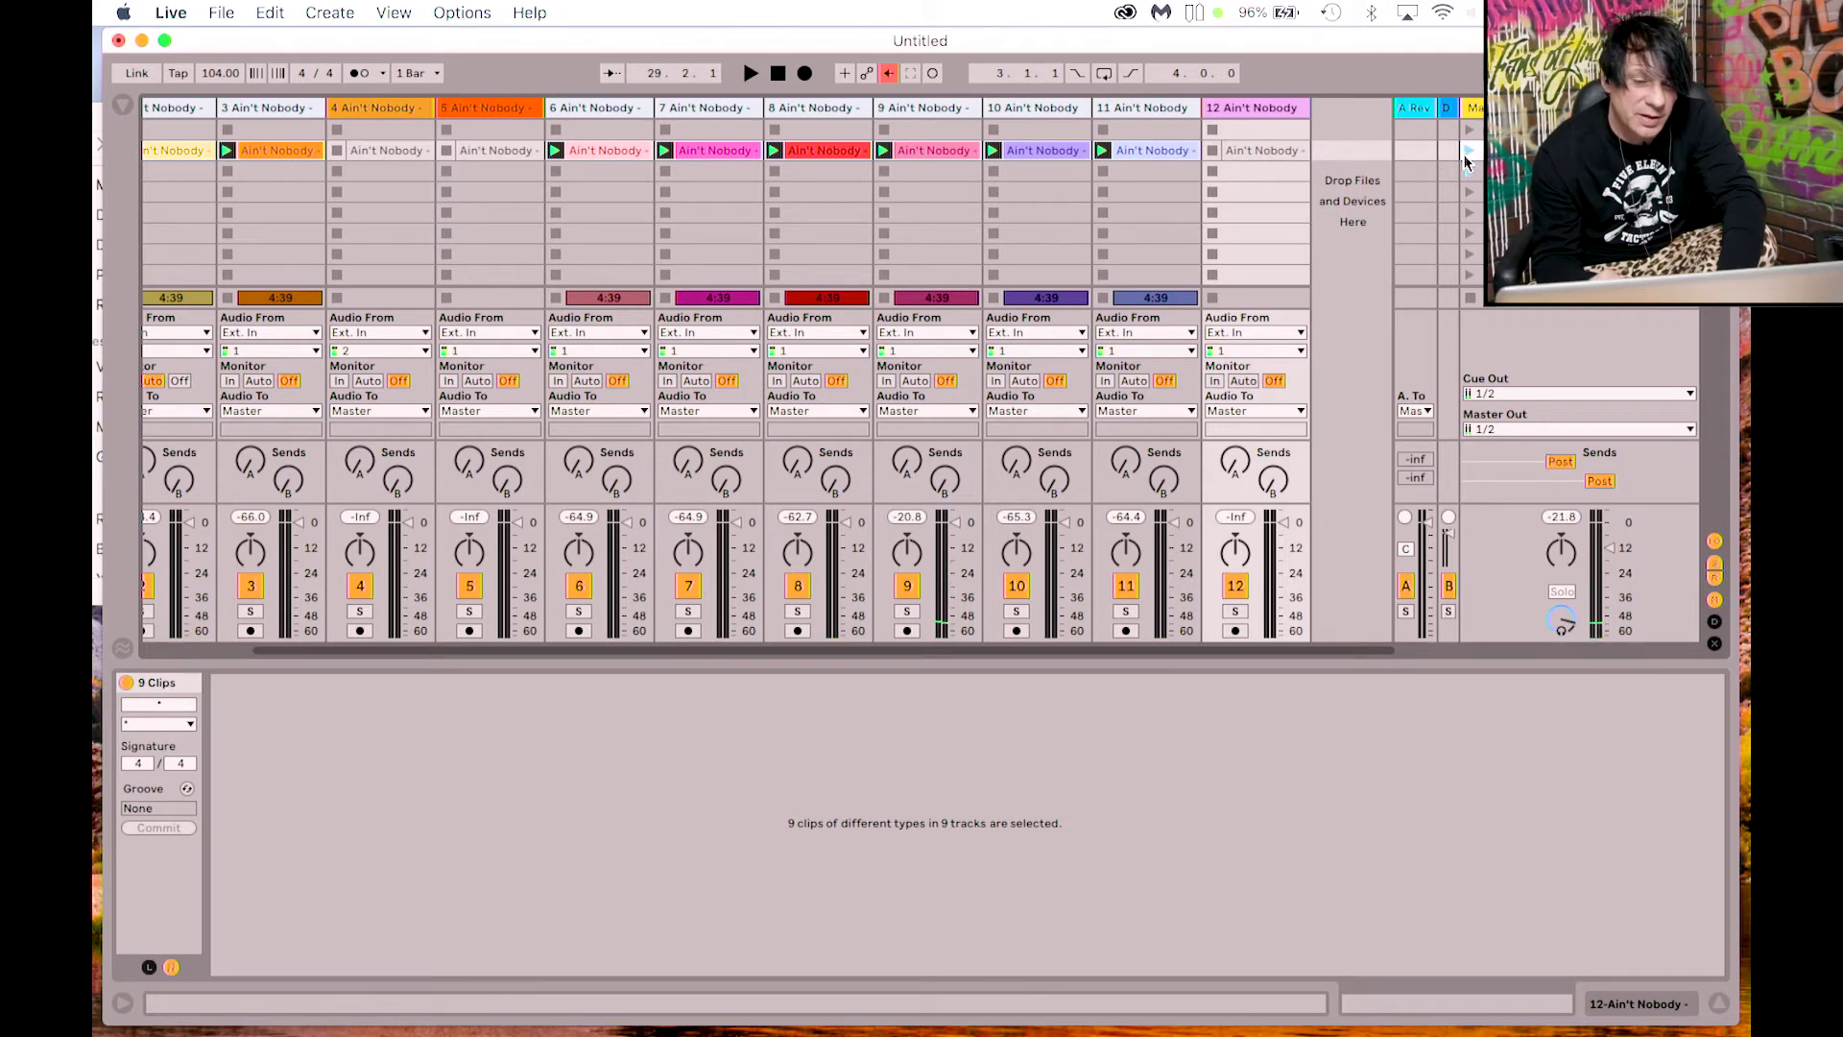
# Step: Configure an audio export of Selected Tracks Only as 16-bit WAV, with Encode PCM on and Encode MP3 off
pyautogui.hscroll(-5, 1080, 205)
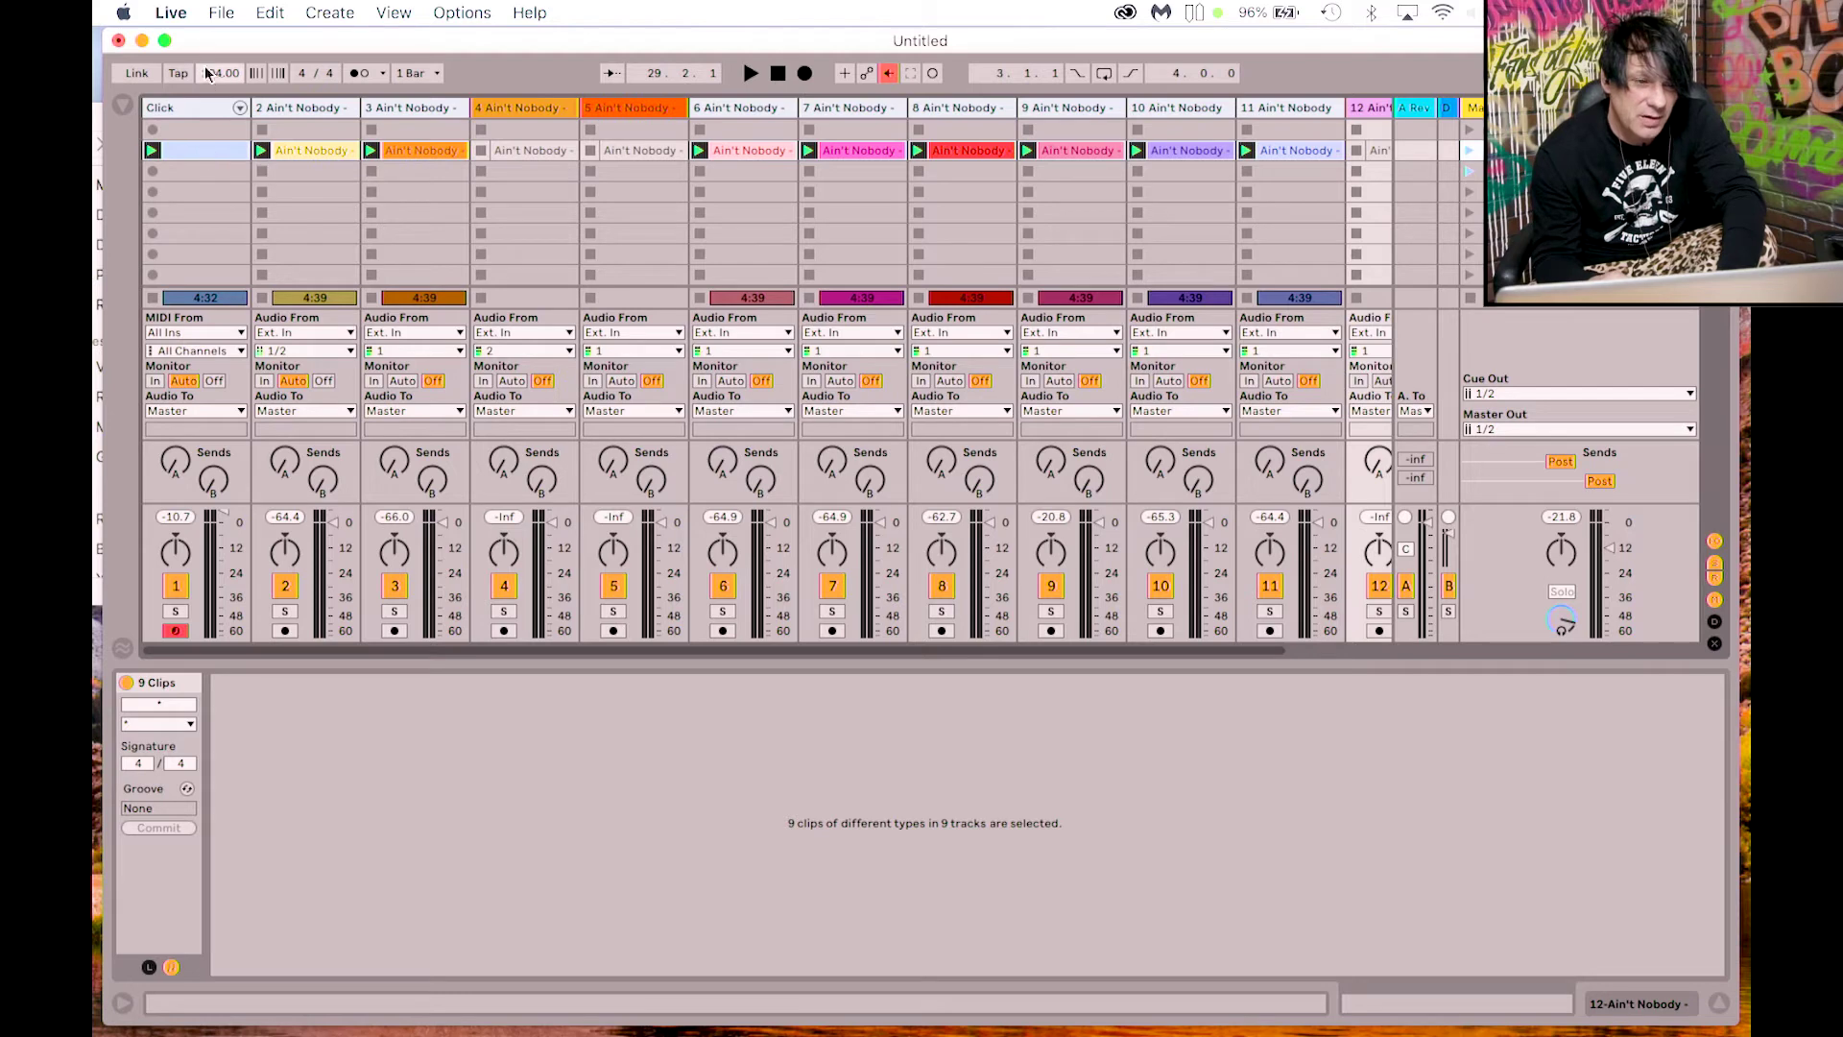
pyautogui.click(215, 14)
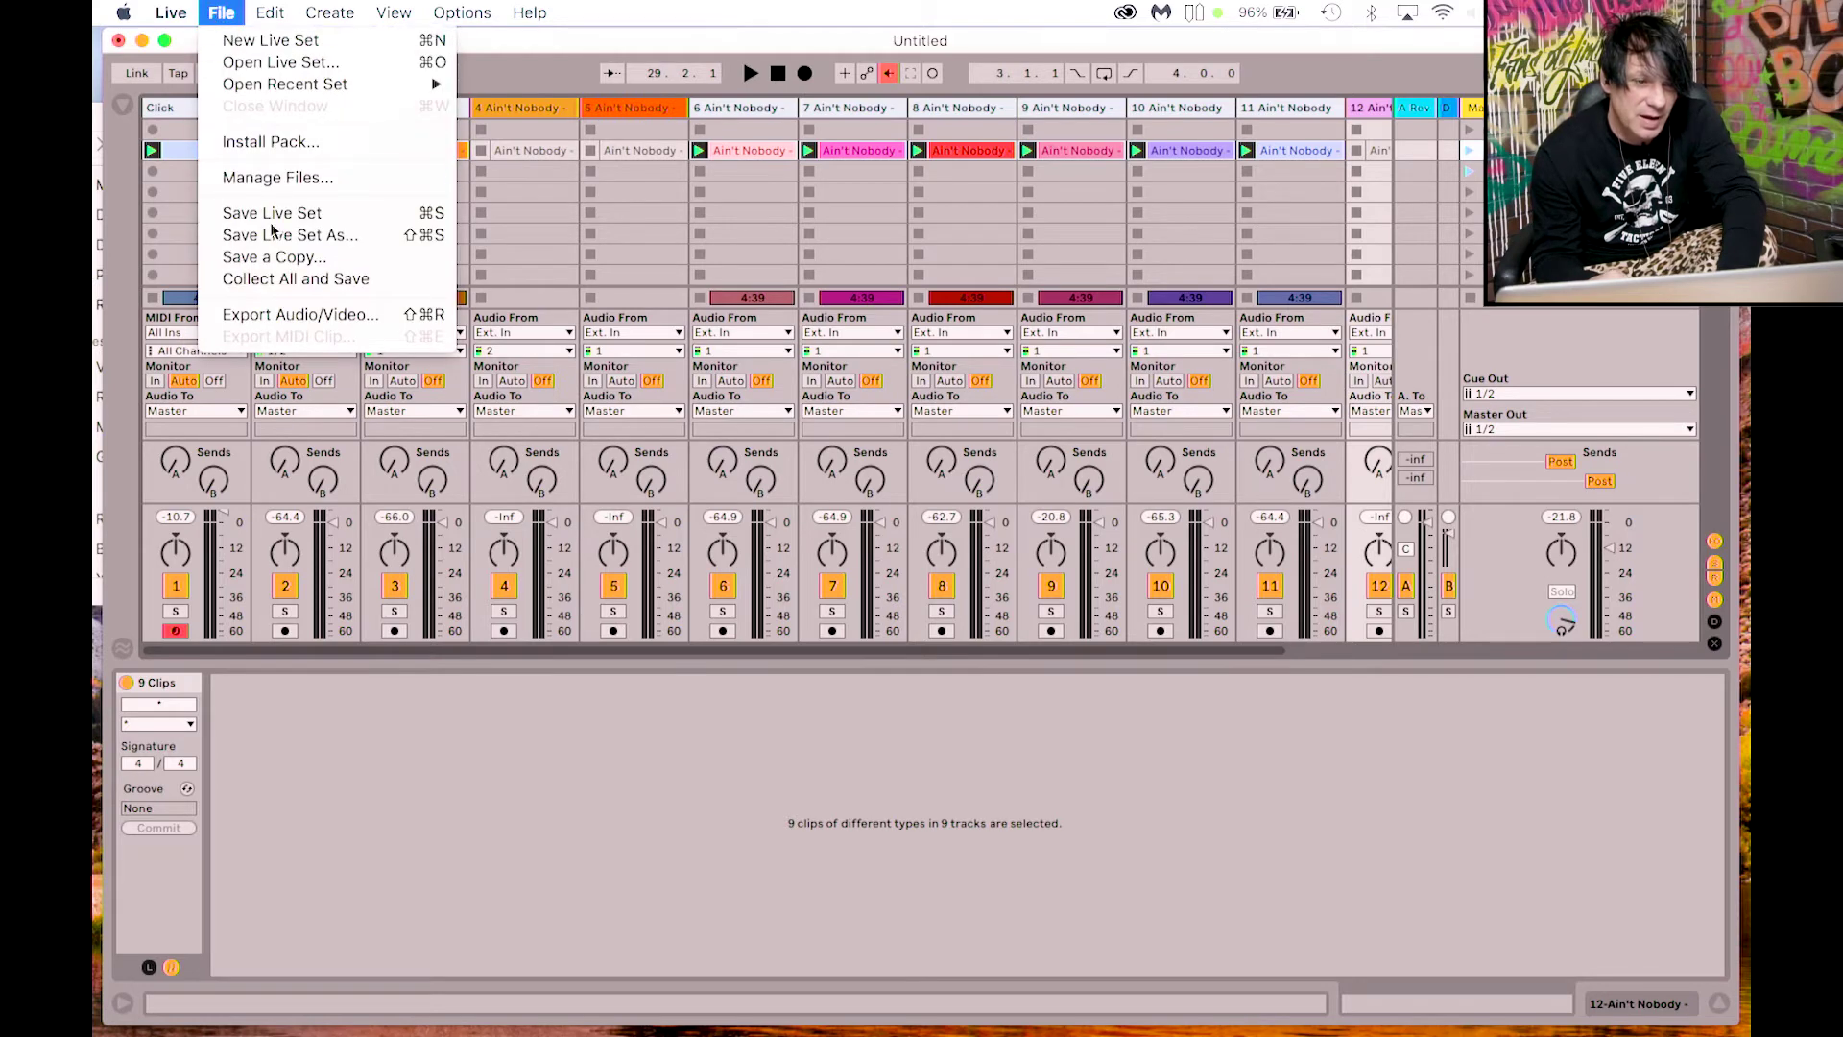
pyautogui.click(286, 317)
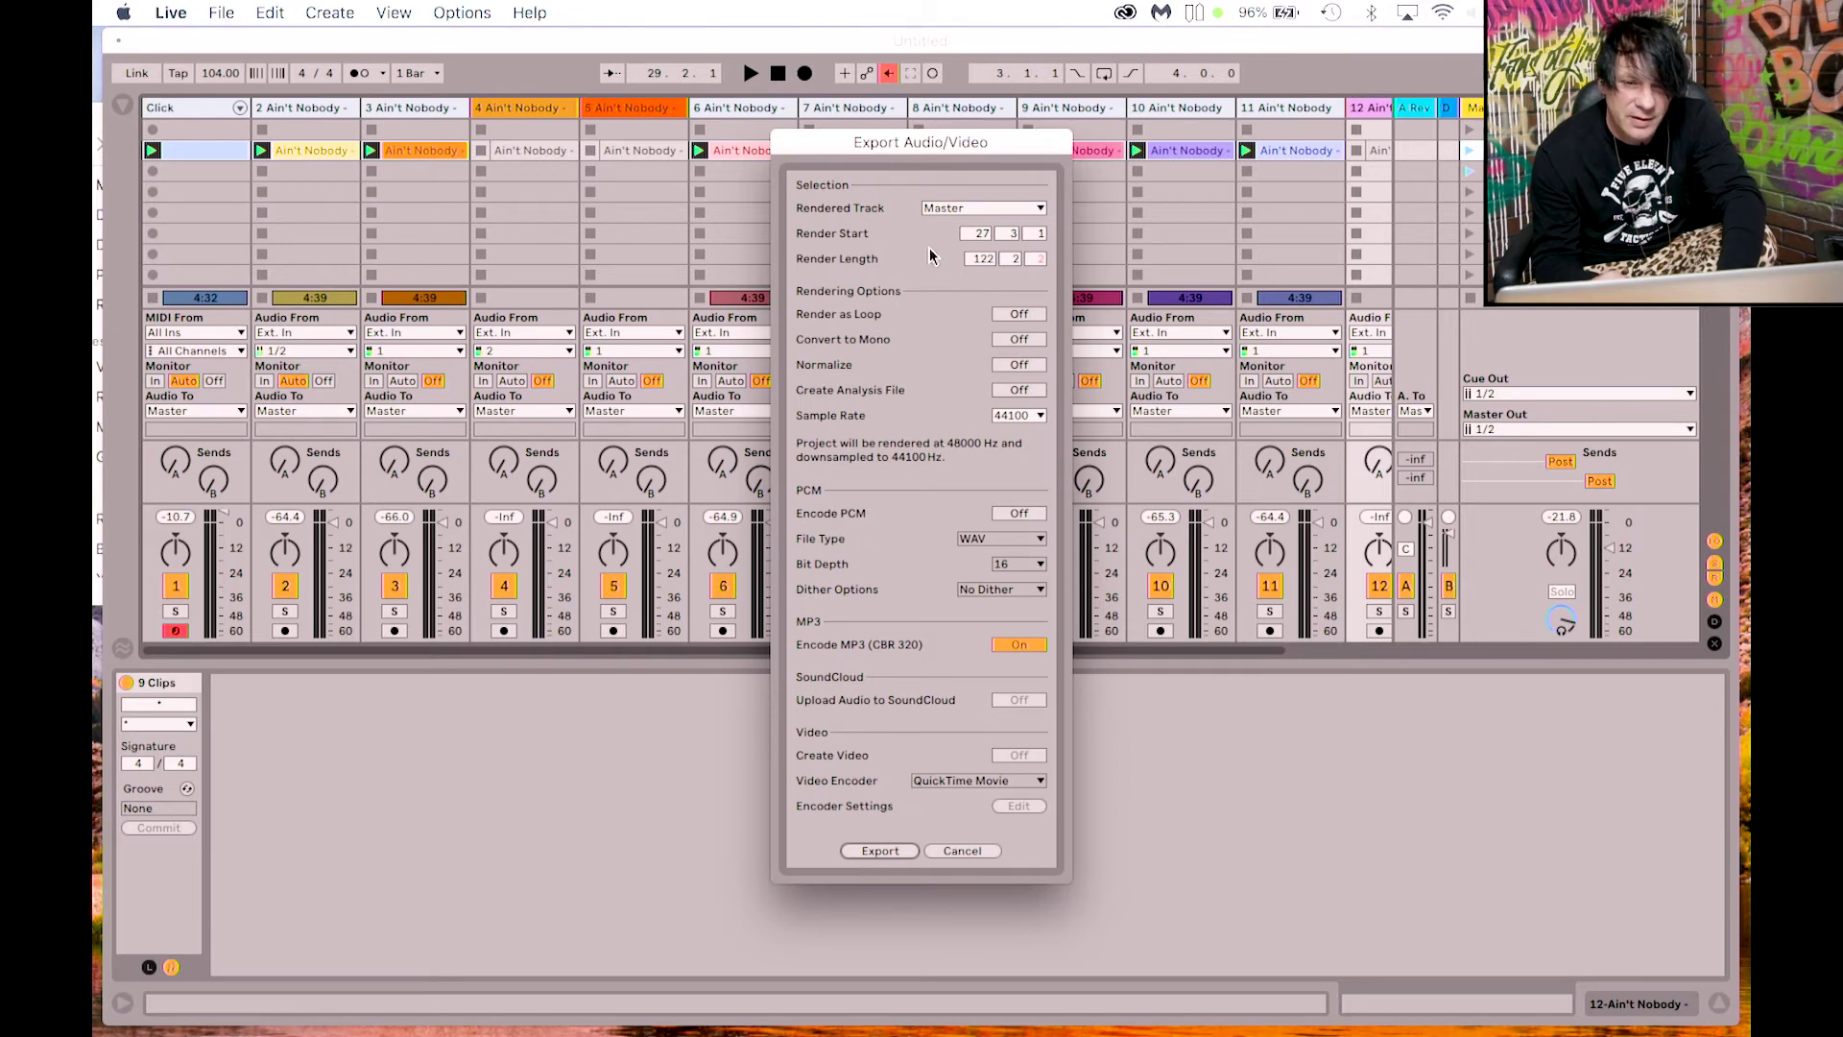
pyautogui.click(955, 210)
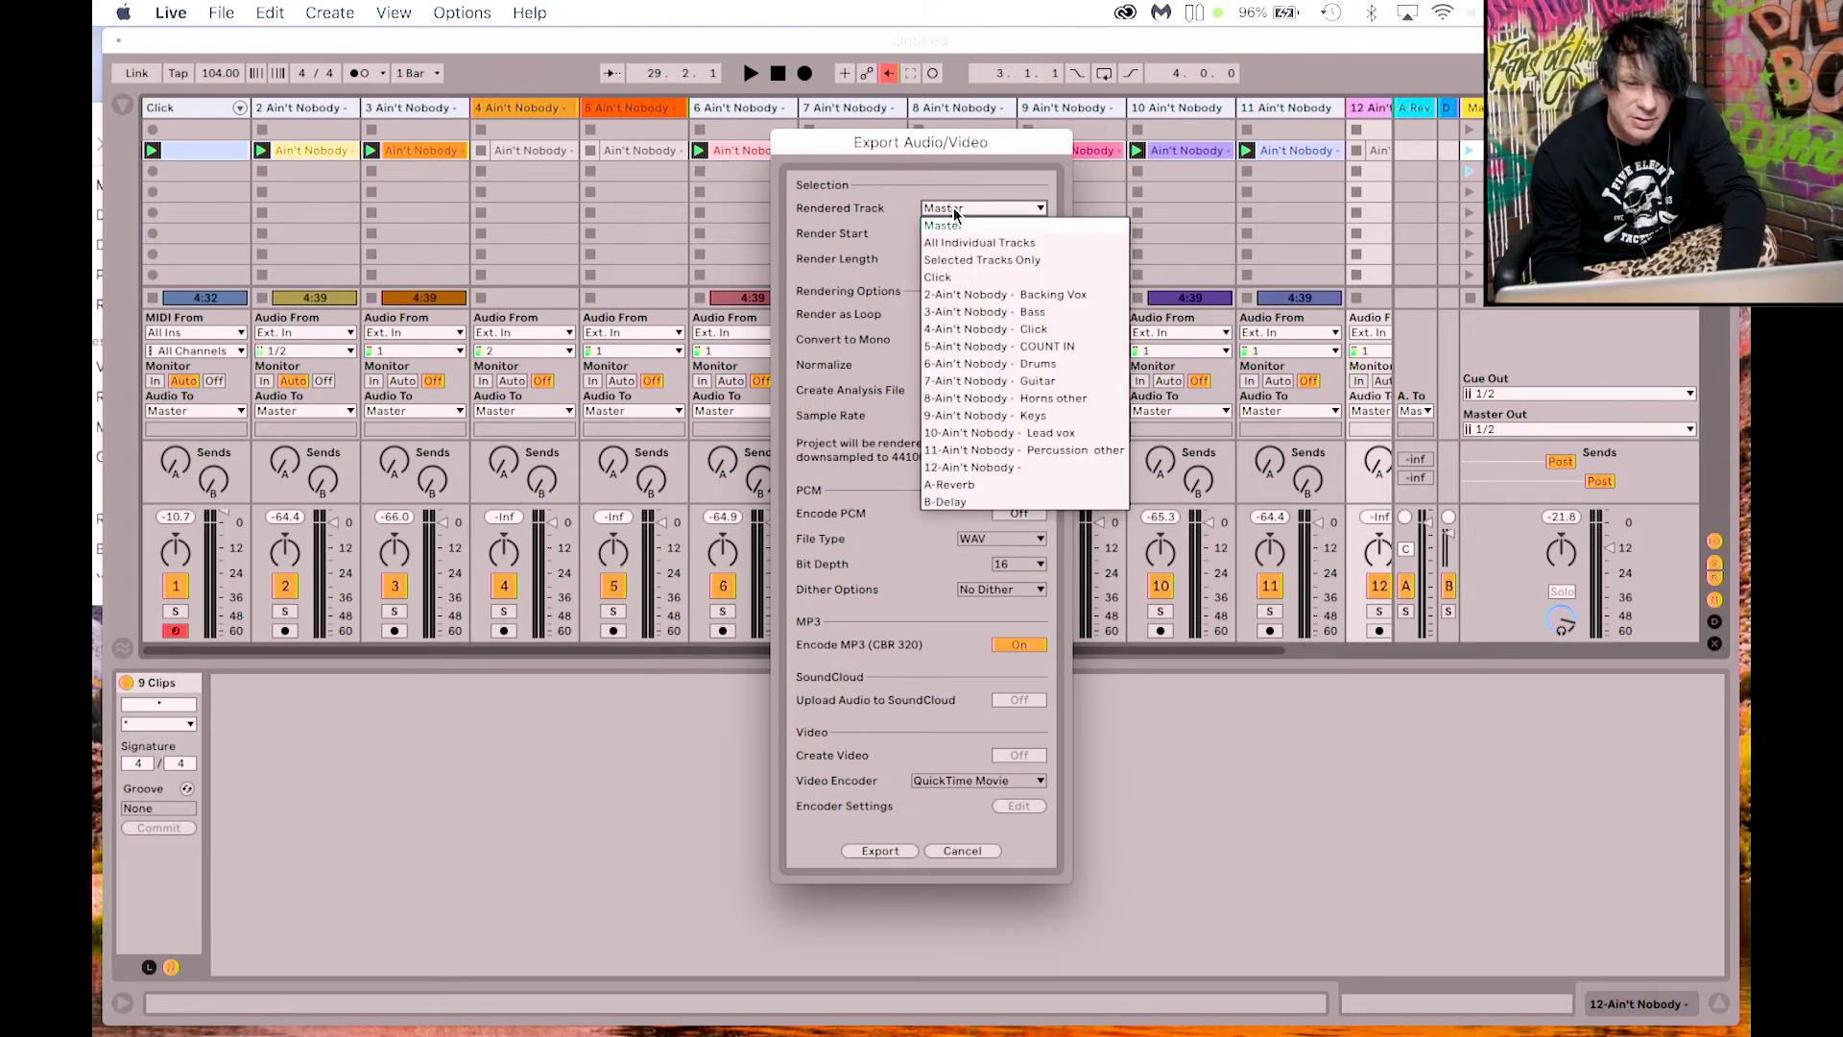
pyautogui.click(953, 260)
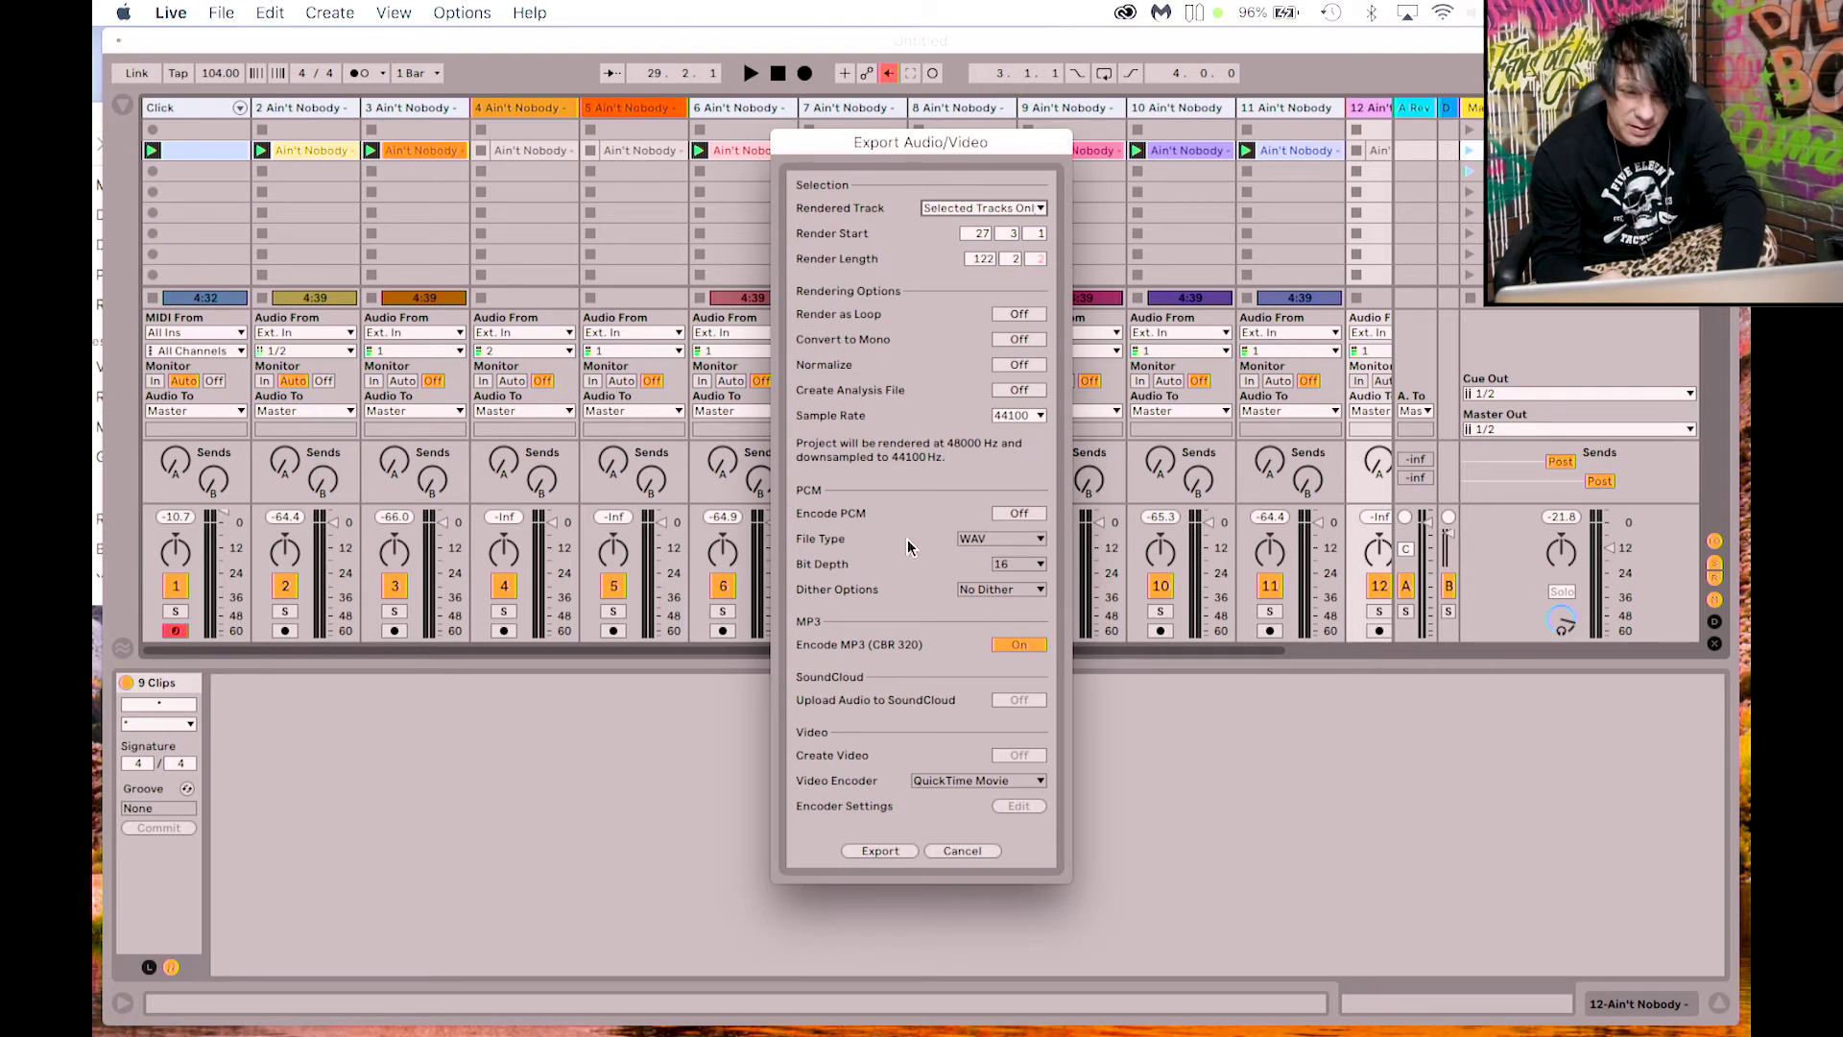
pyautogui.click(1037, 645)
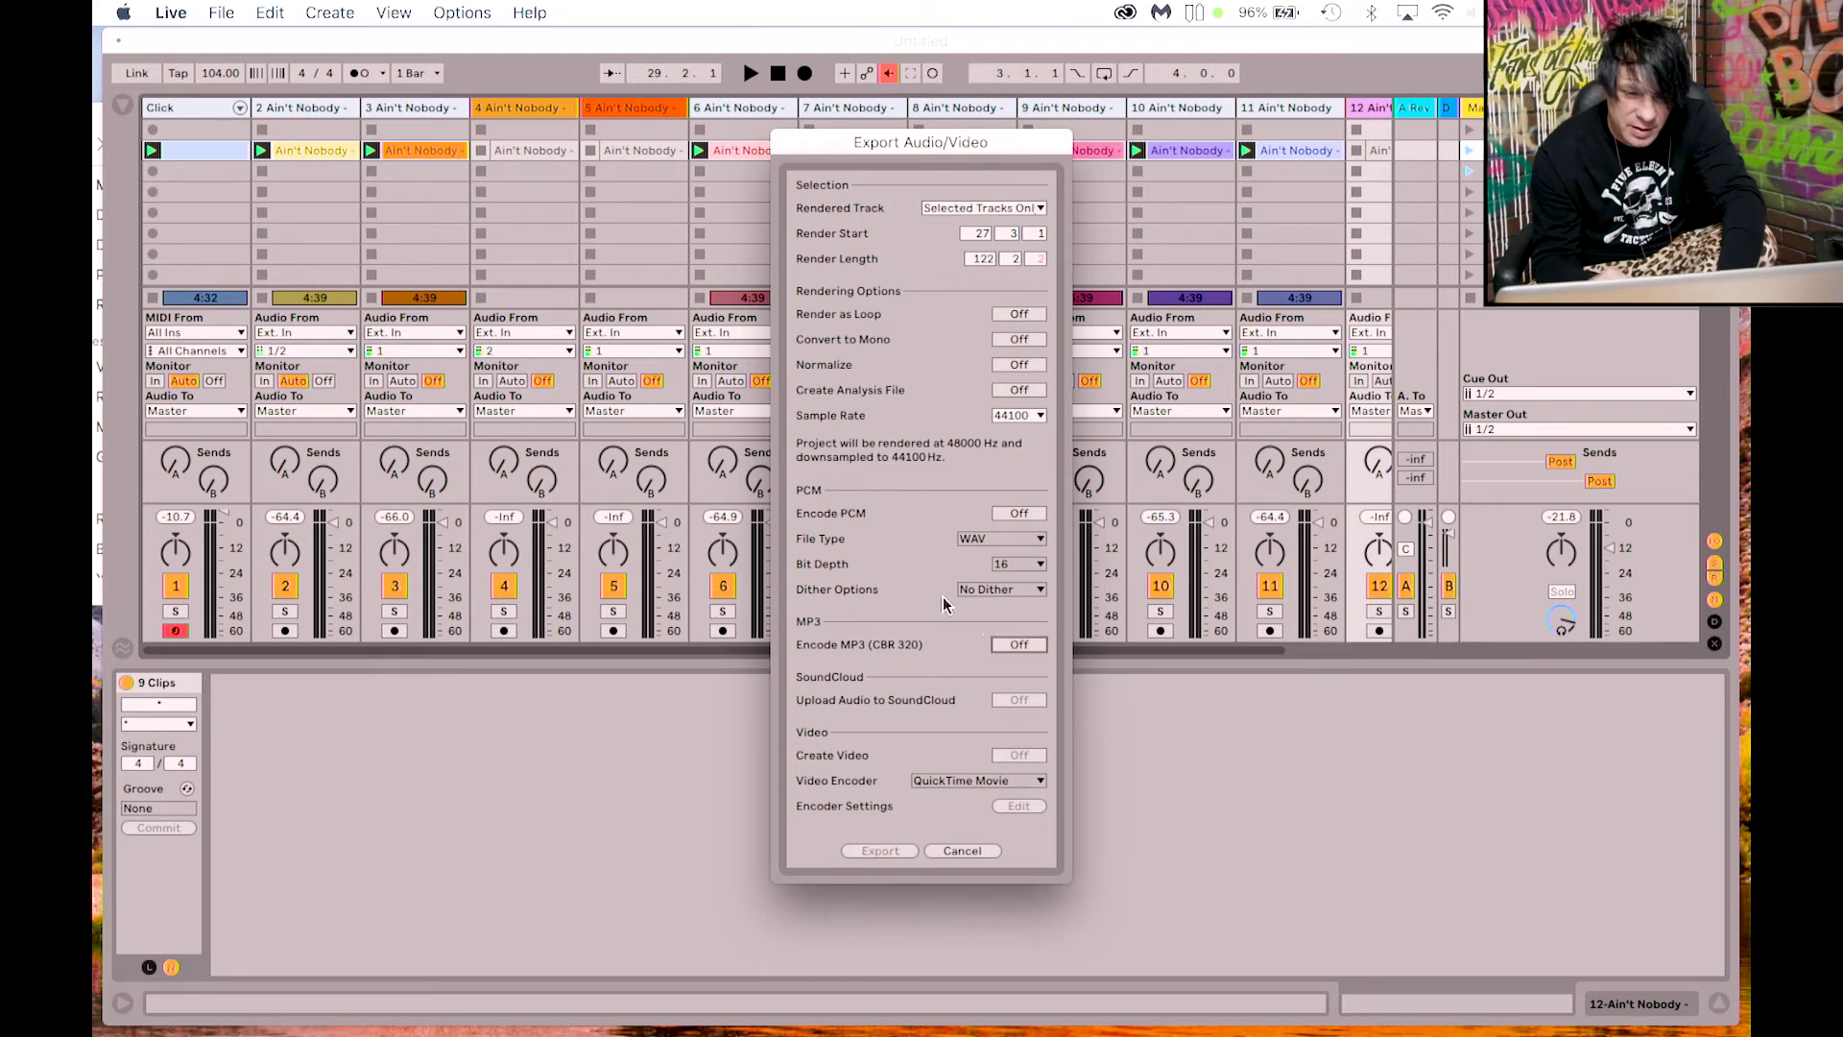
pyautogui.click(1019, 515)
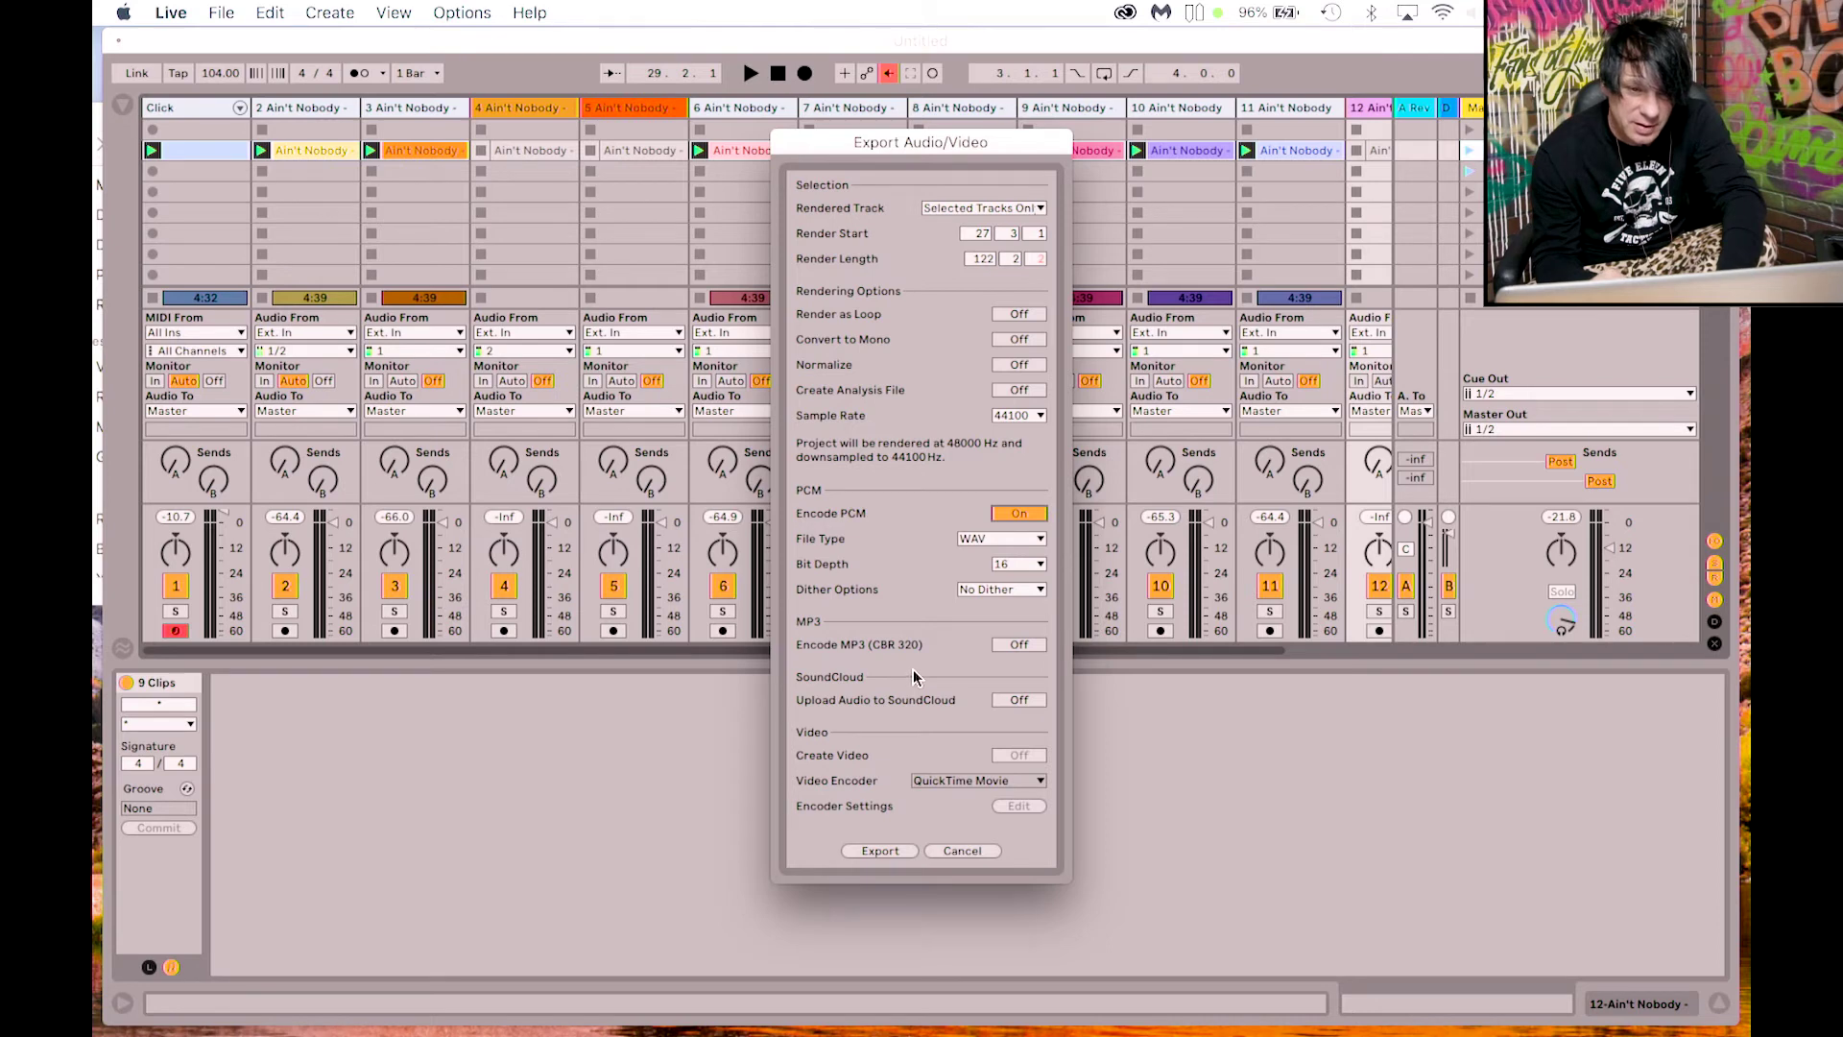
pyautogui.click(1019, 646)
pyautogui.click(1020, 648)
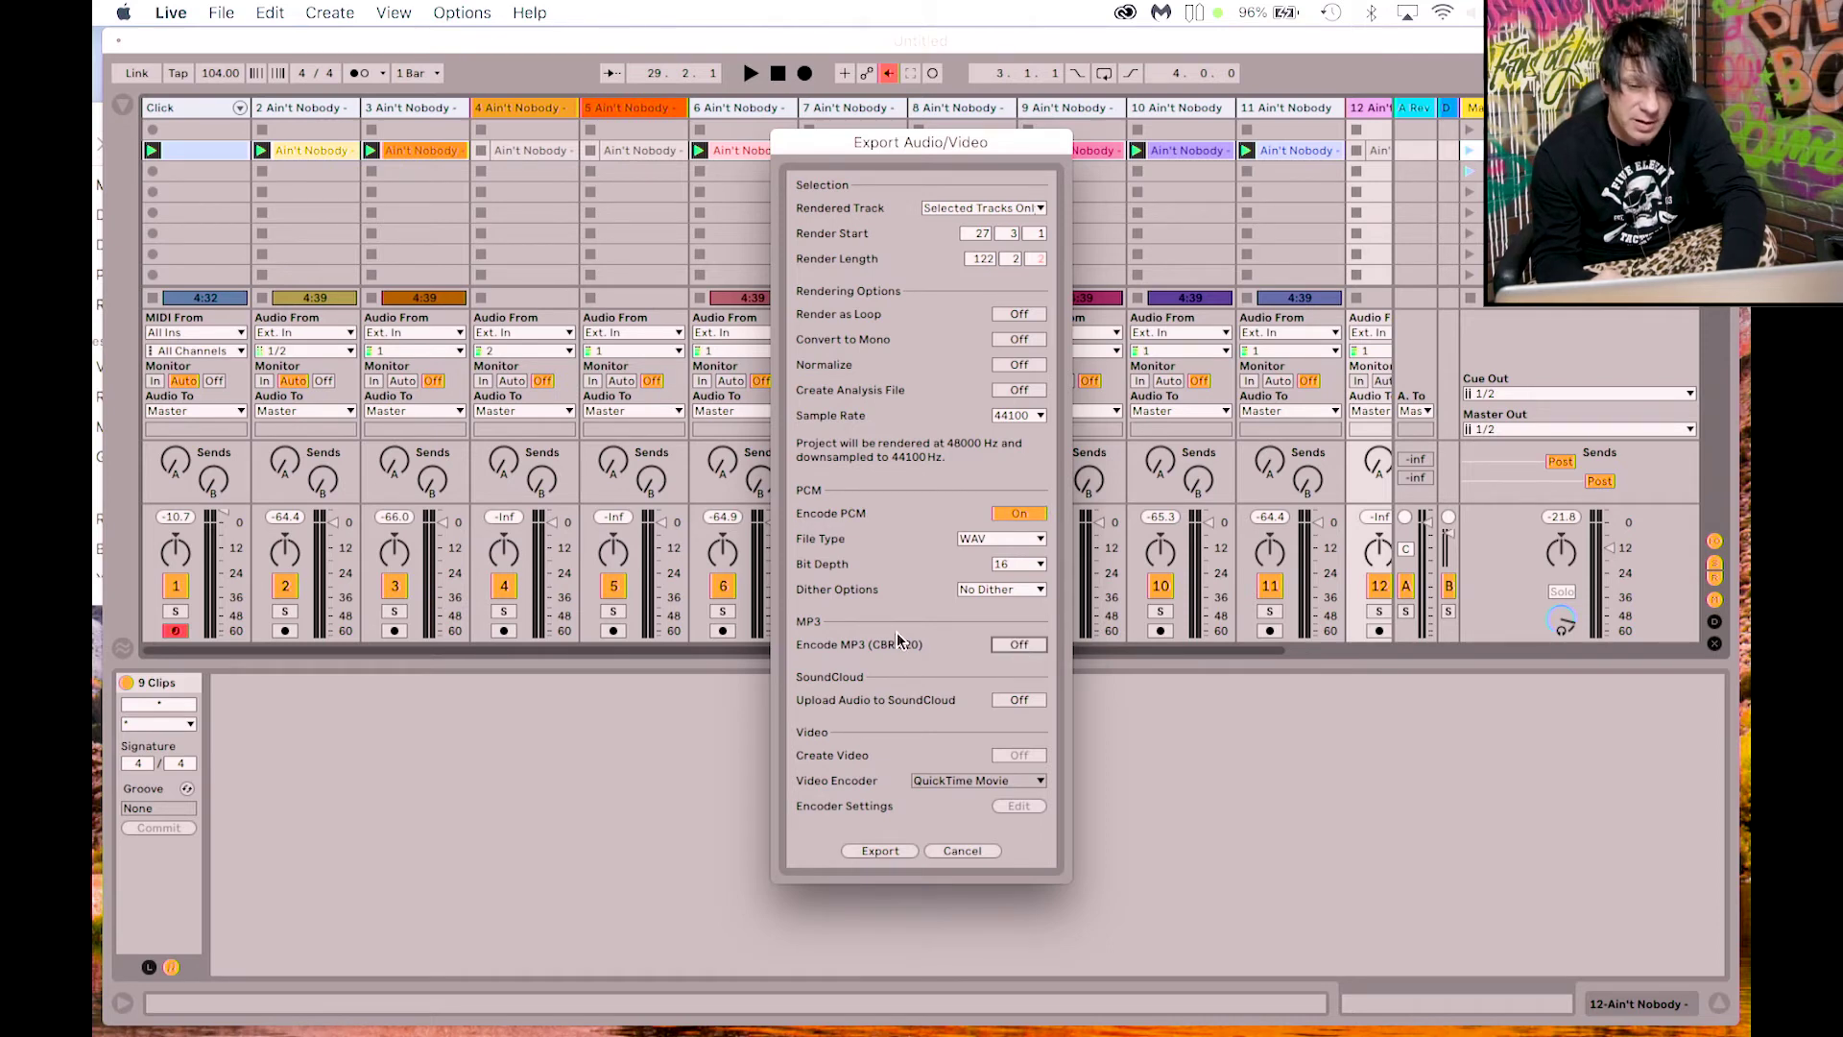
# Step: Proceed with the export and create a new folder named Test on the Desktop as its destination
pyautogui.click(878, 851)
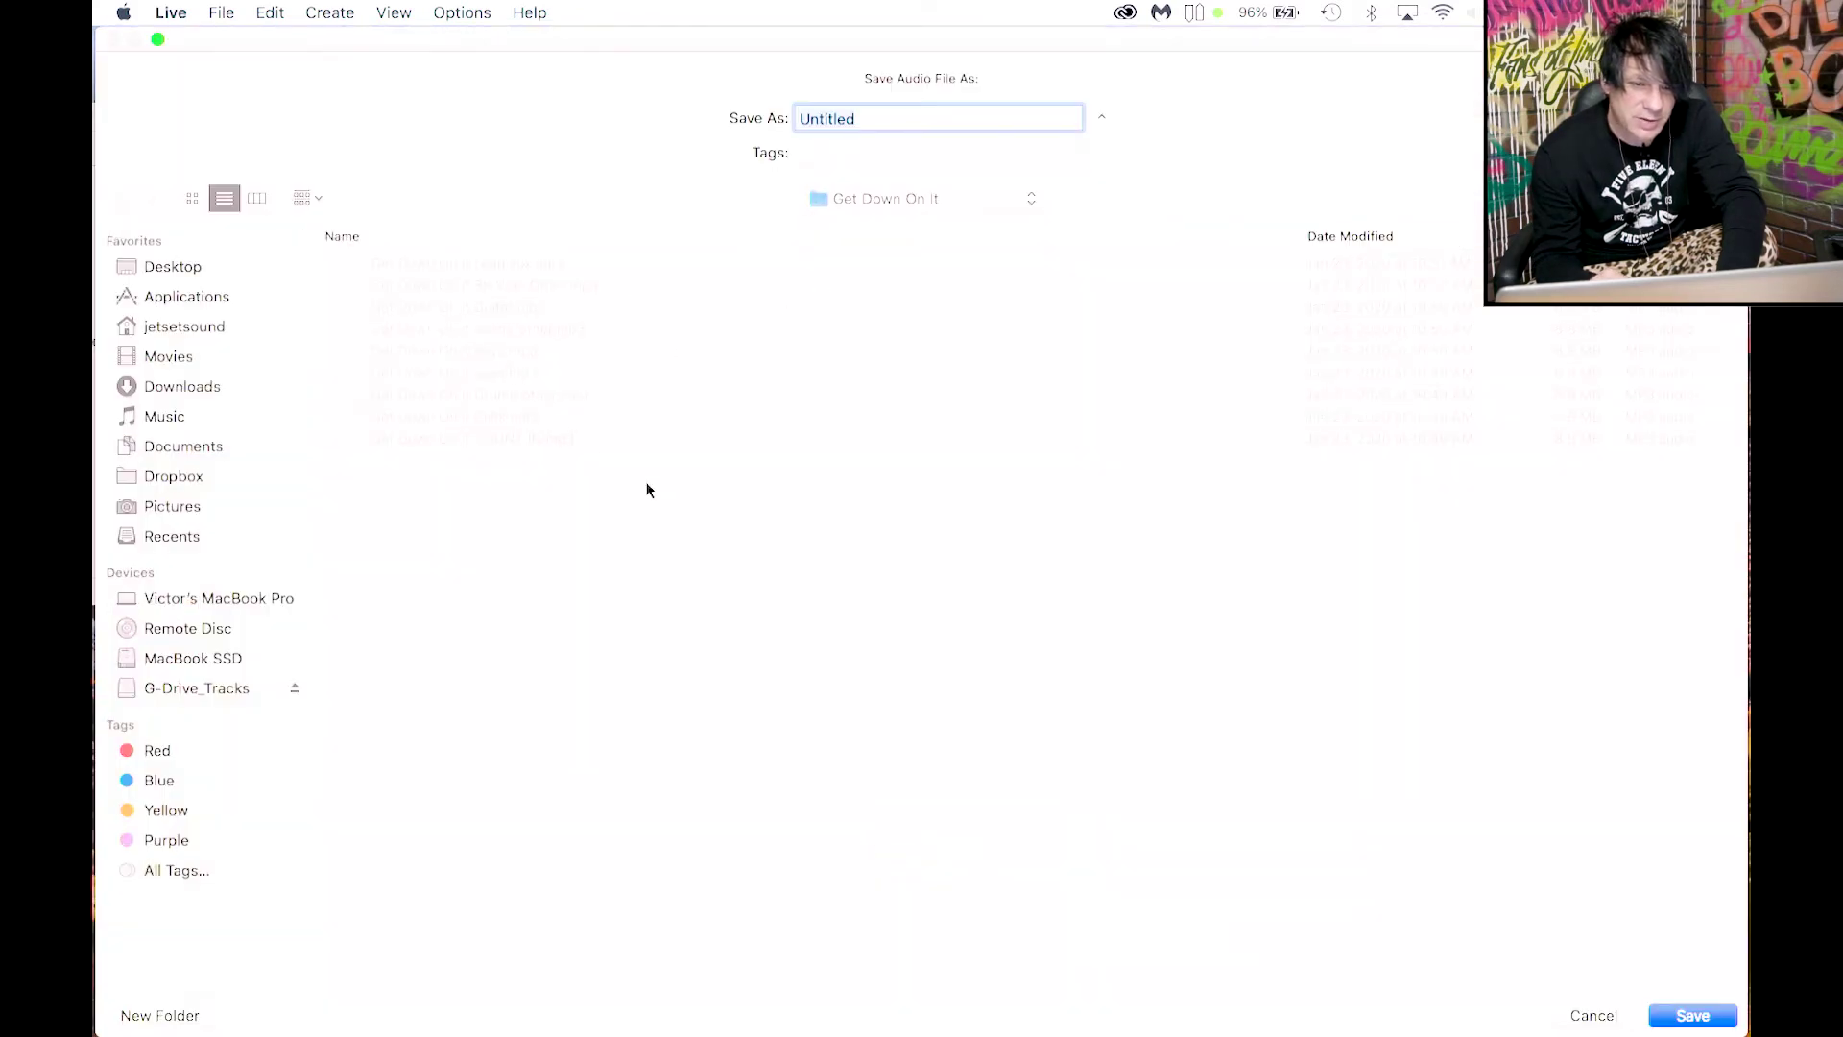
pyautogui.click(182, 267)
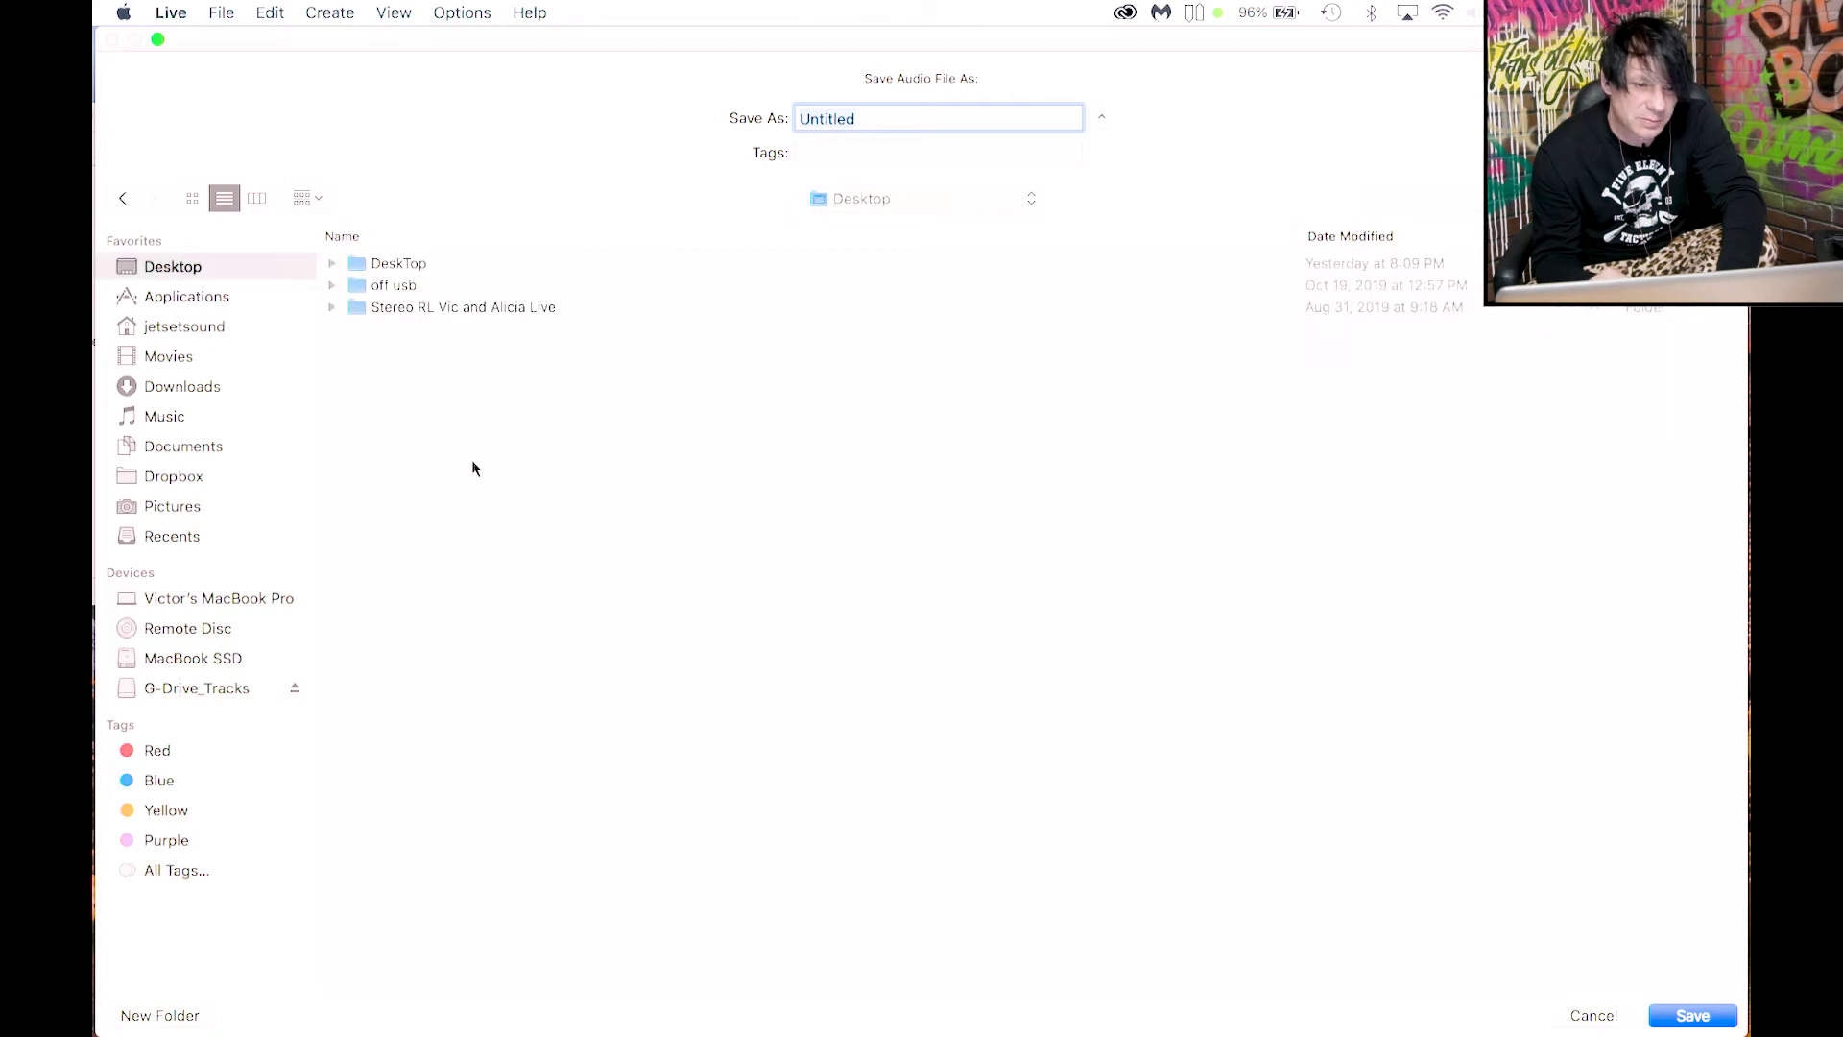
pyautogui.click(159, 1014)
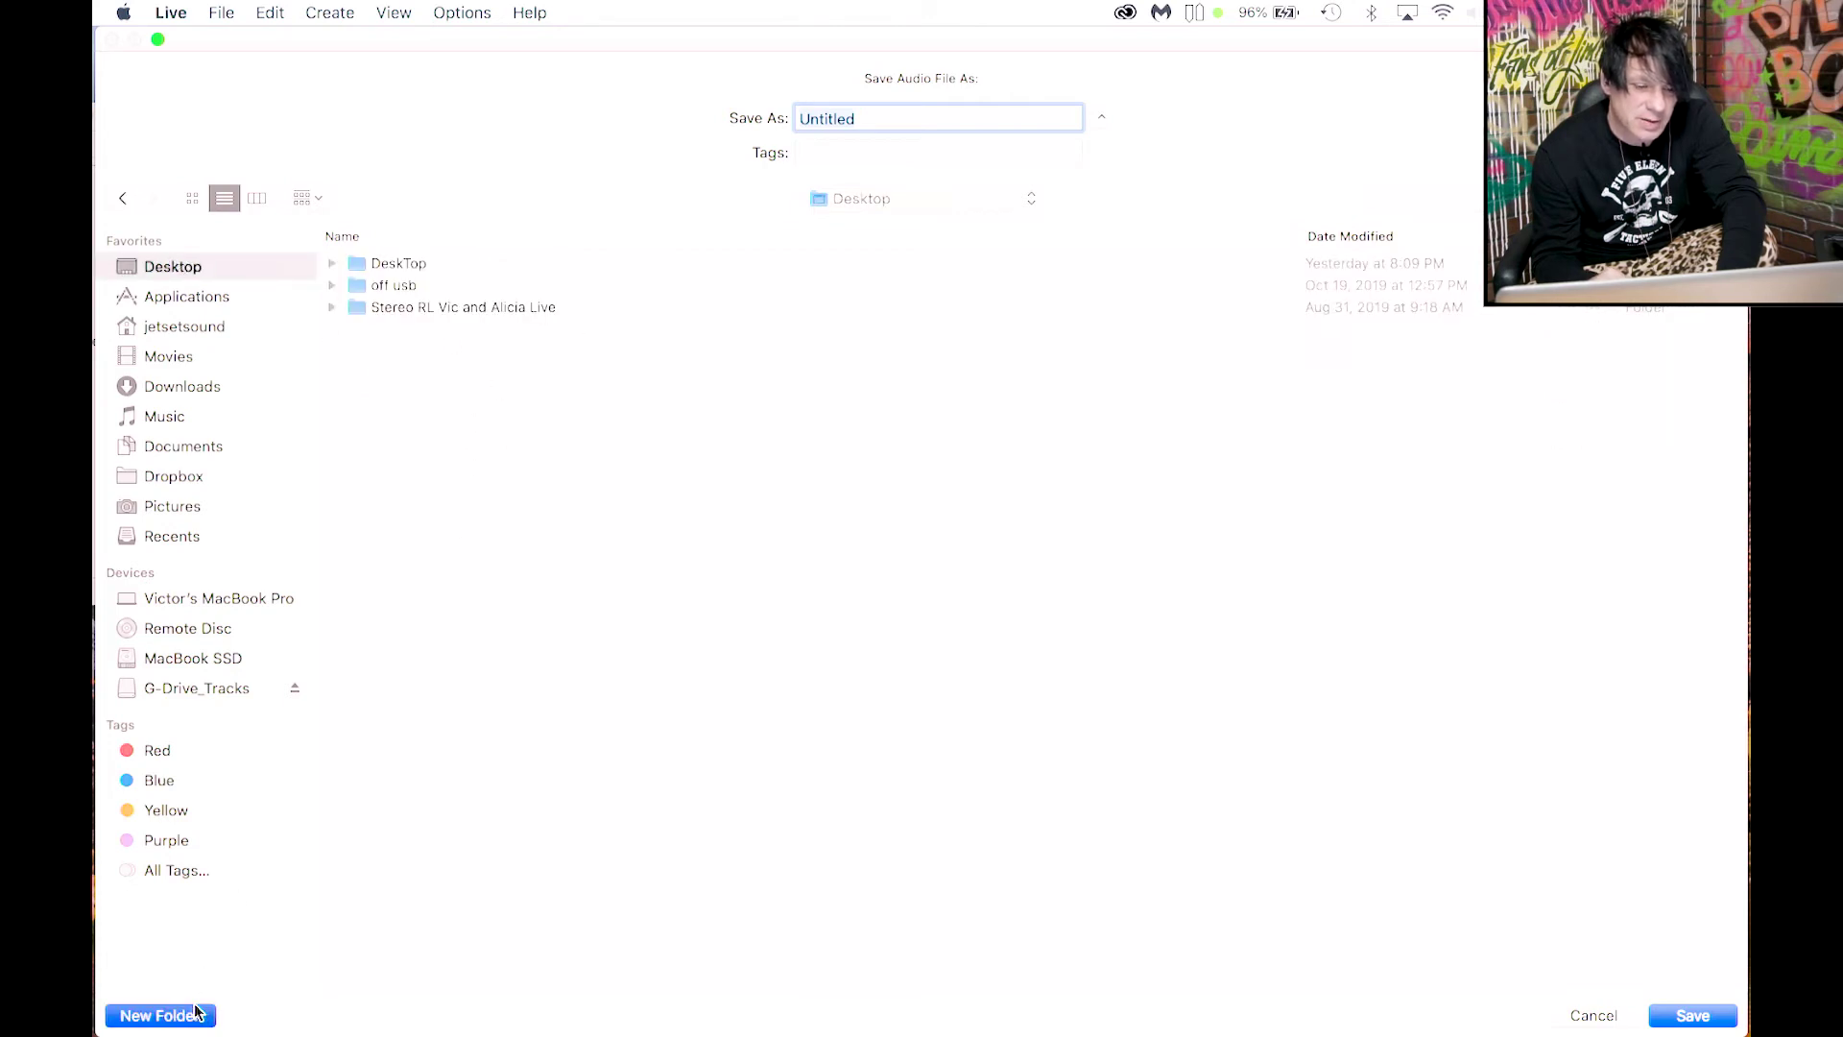
pyautogui.write('Test')
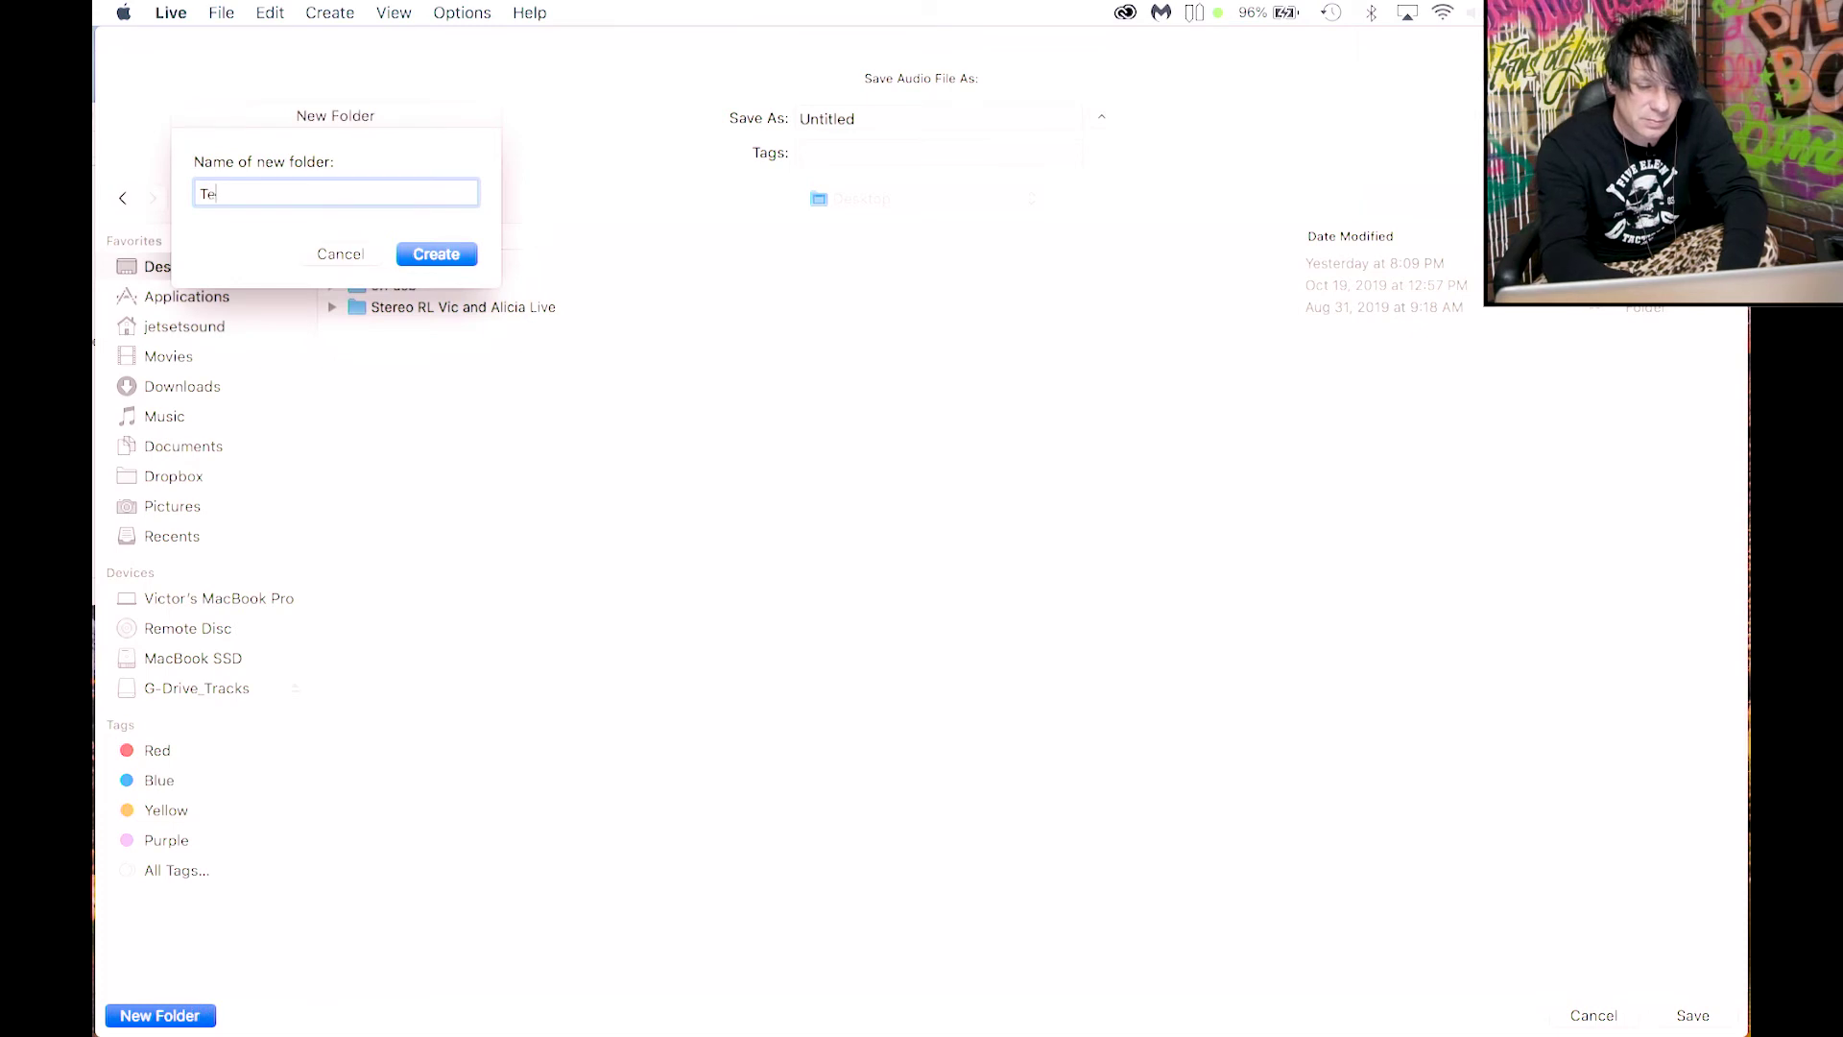
pyautogui.click(436, 254)
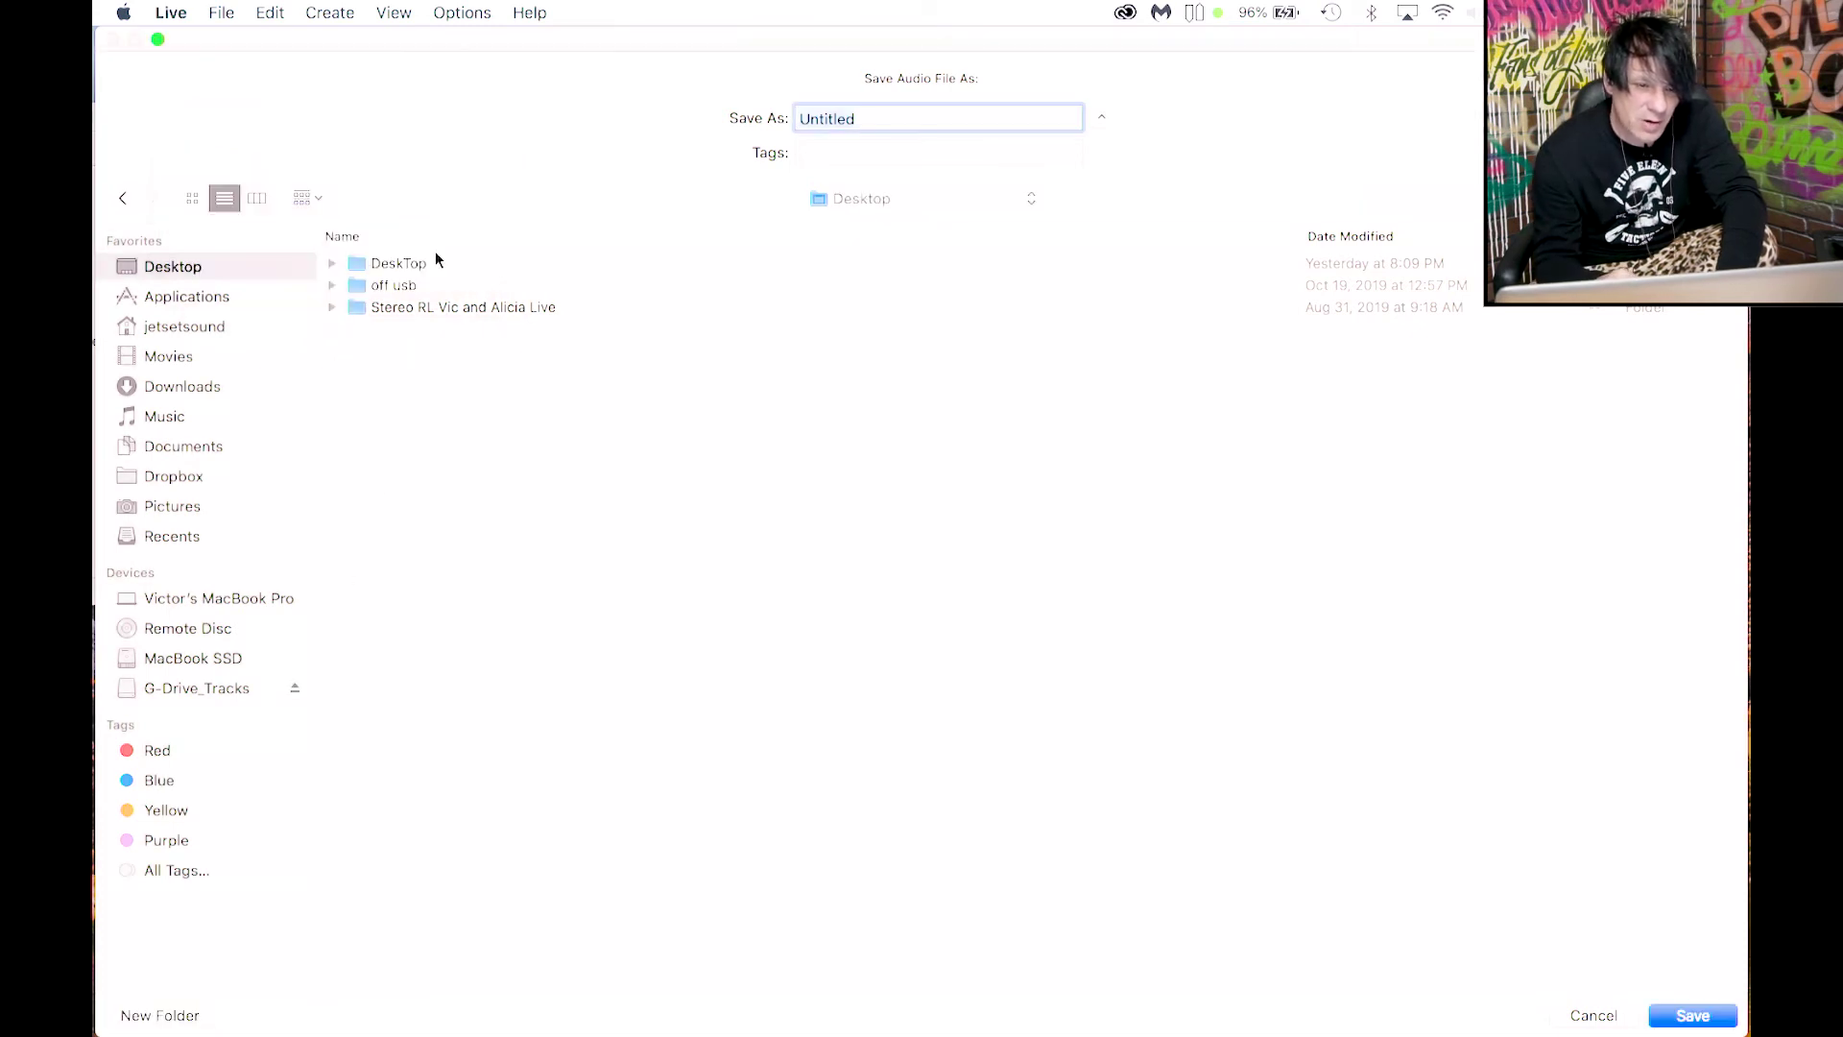
# Step: Name the exported files "Song samp -" and save them to the Test folder
pyautogui.click(866, 123)
pyautogui.press('super+a')
pyautogui.write('S')
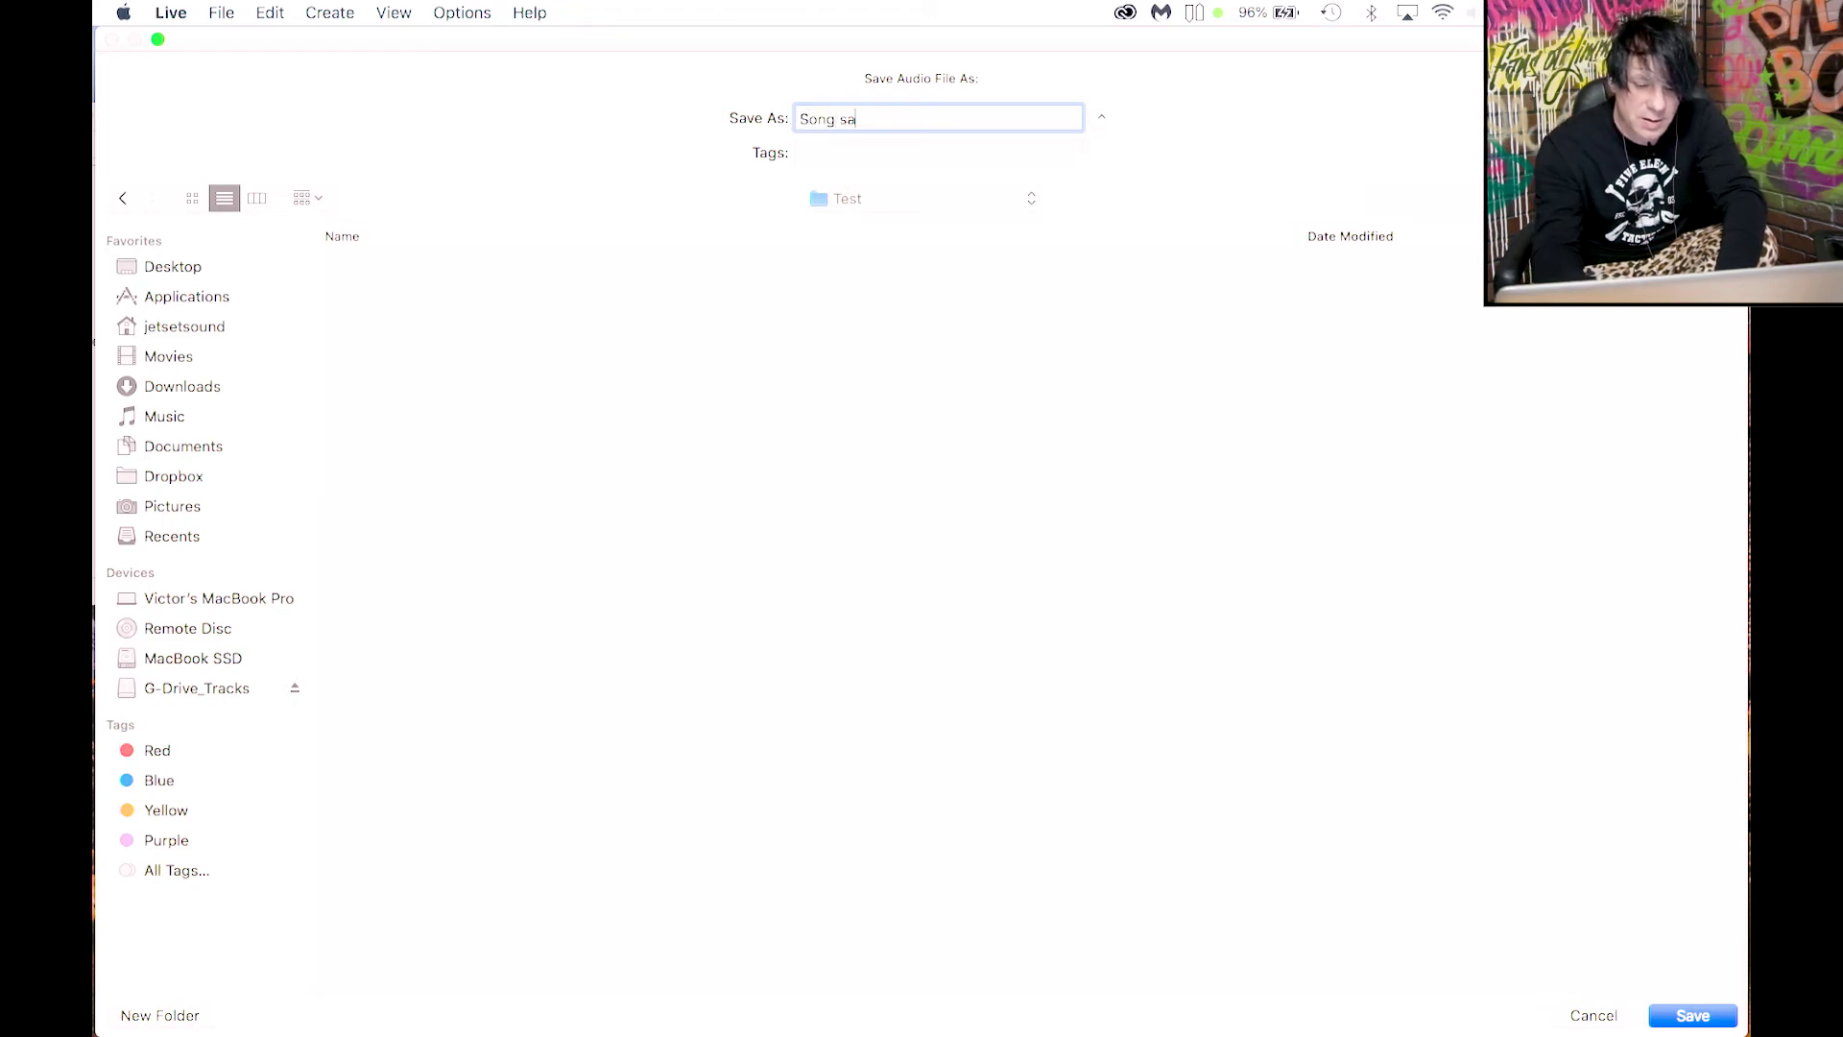
pyautogui.write('ong samp -')
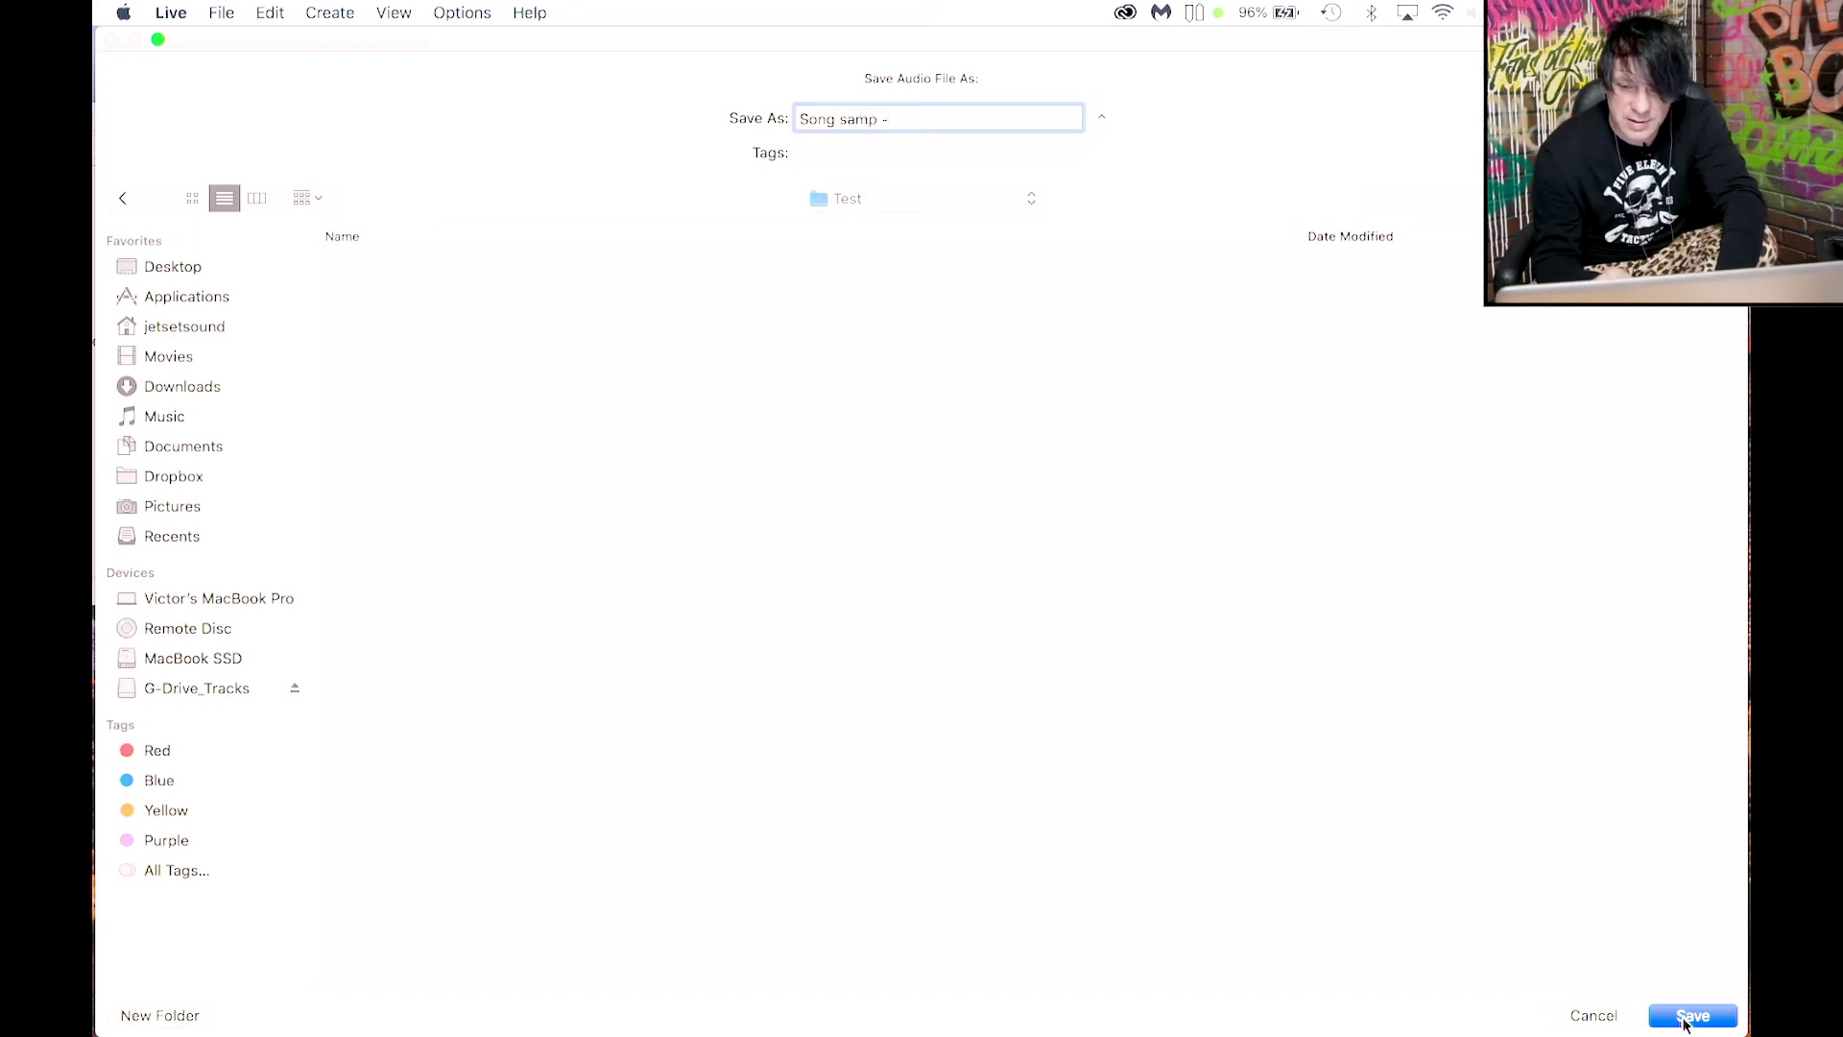
pyautogui.click(1690, 1016)
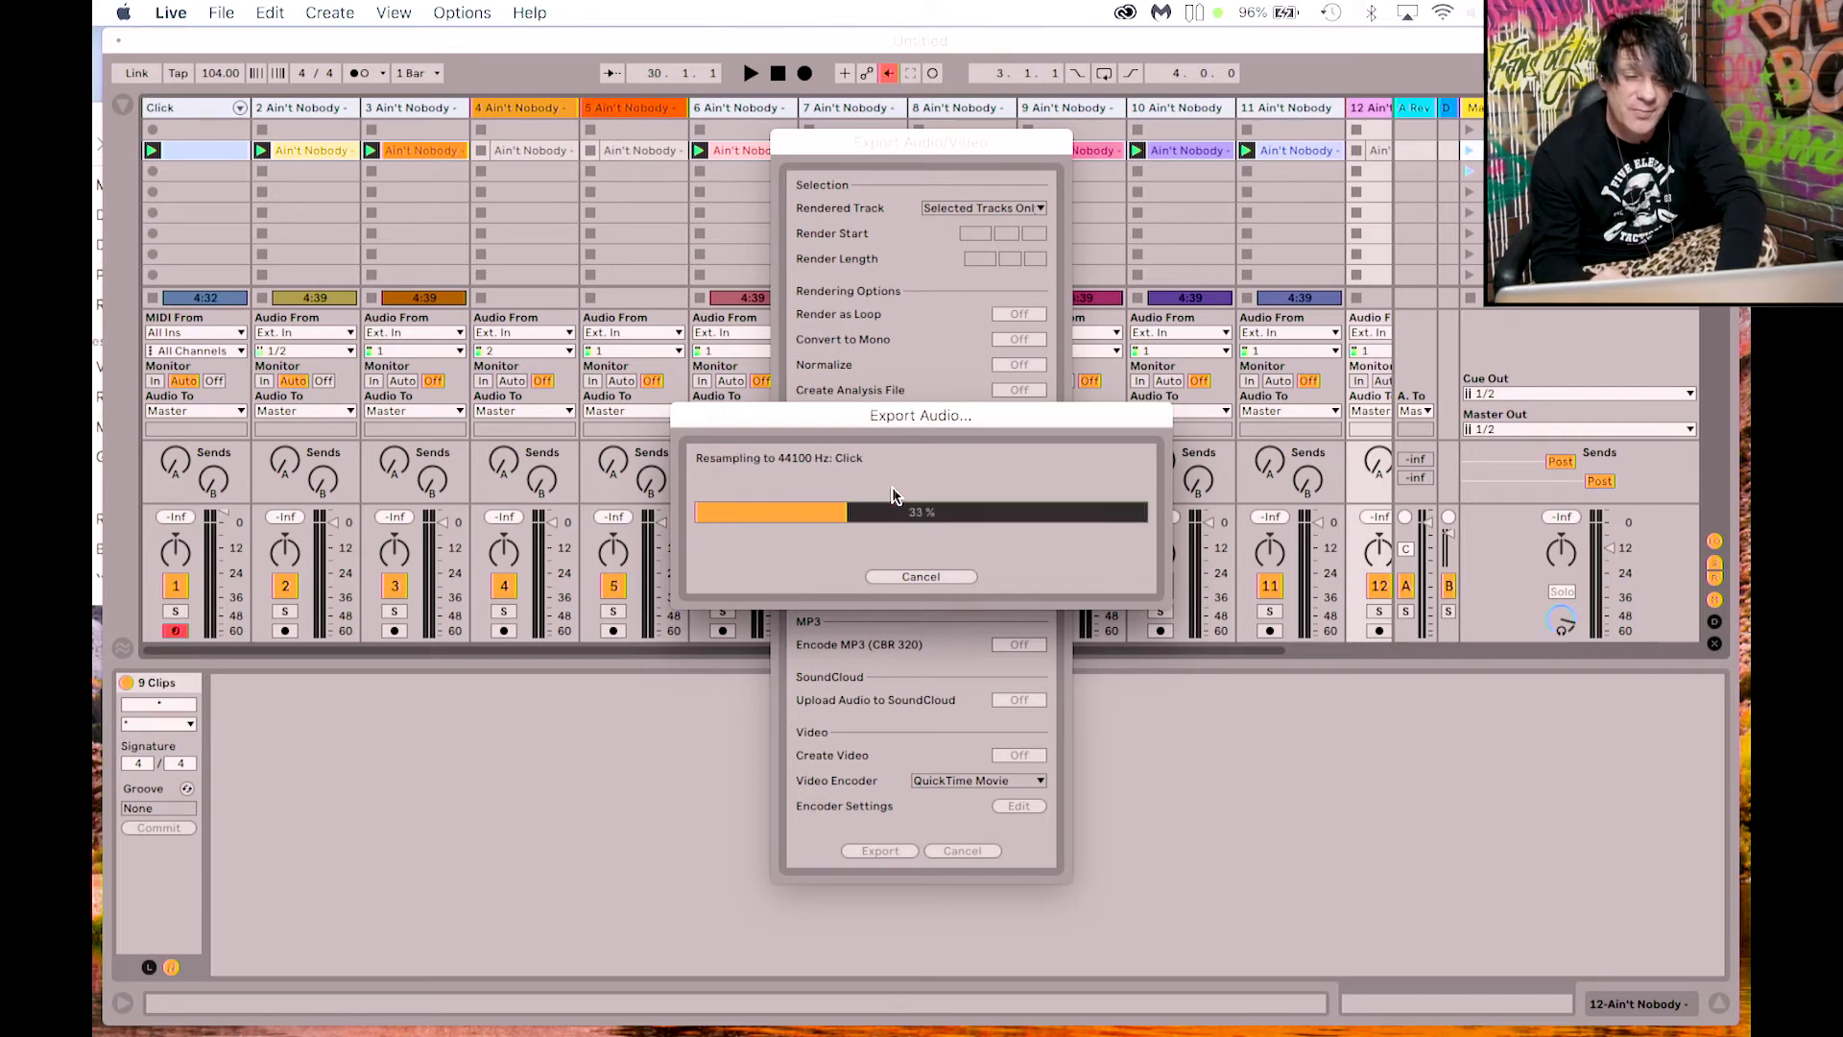
# Step: Switch to Finder, open the Test folder on the Desktop, and move its window so Live's clip slots are uncovered
pyautogui.click(481, 1013)
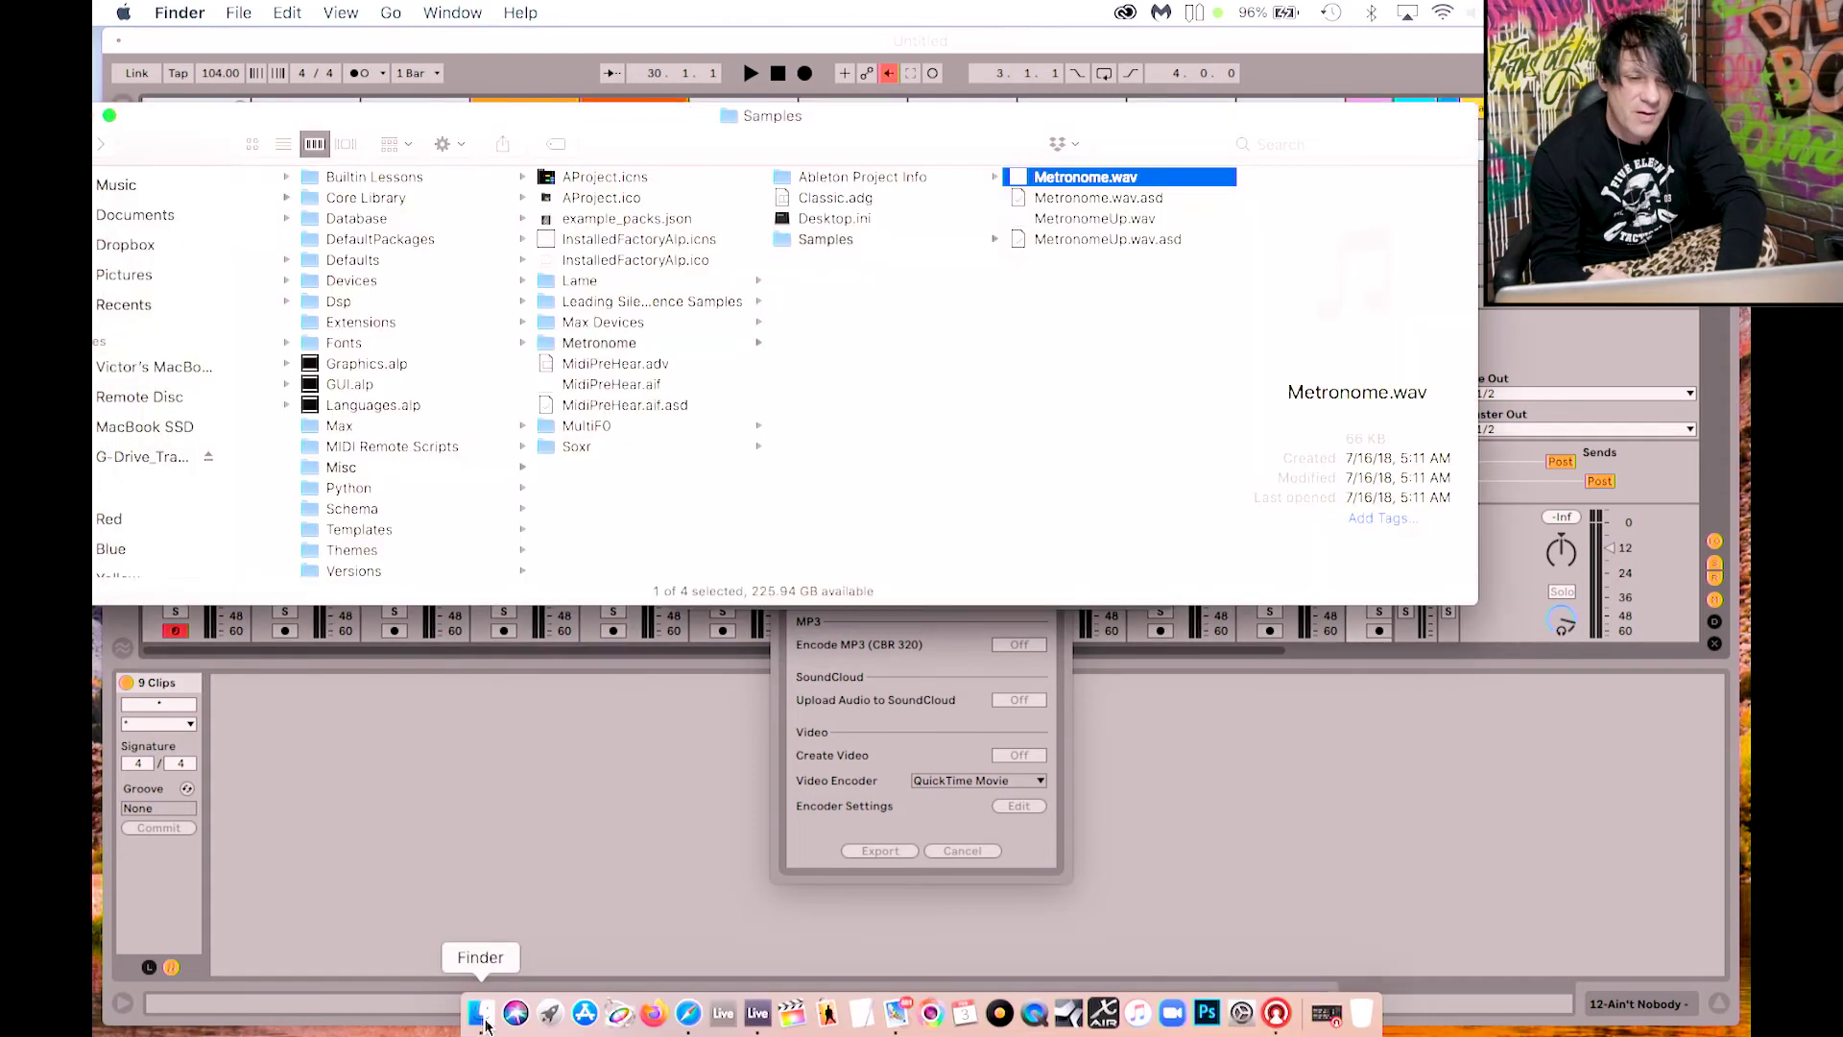
pyautogui.moveTo(177, 141); pyautogui.dragTo(416, 182)
pyautogui.scroll(5, 371, 264)
pyautogui.click(368, 253)
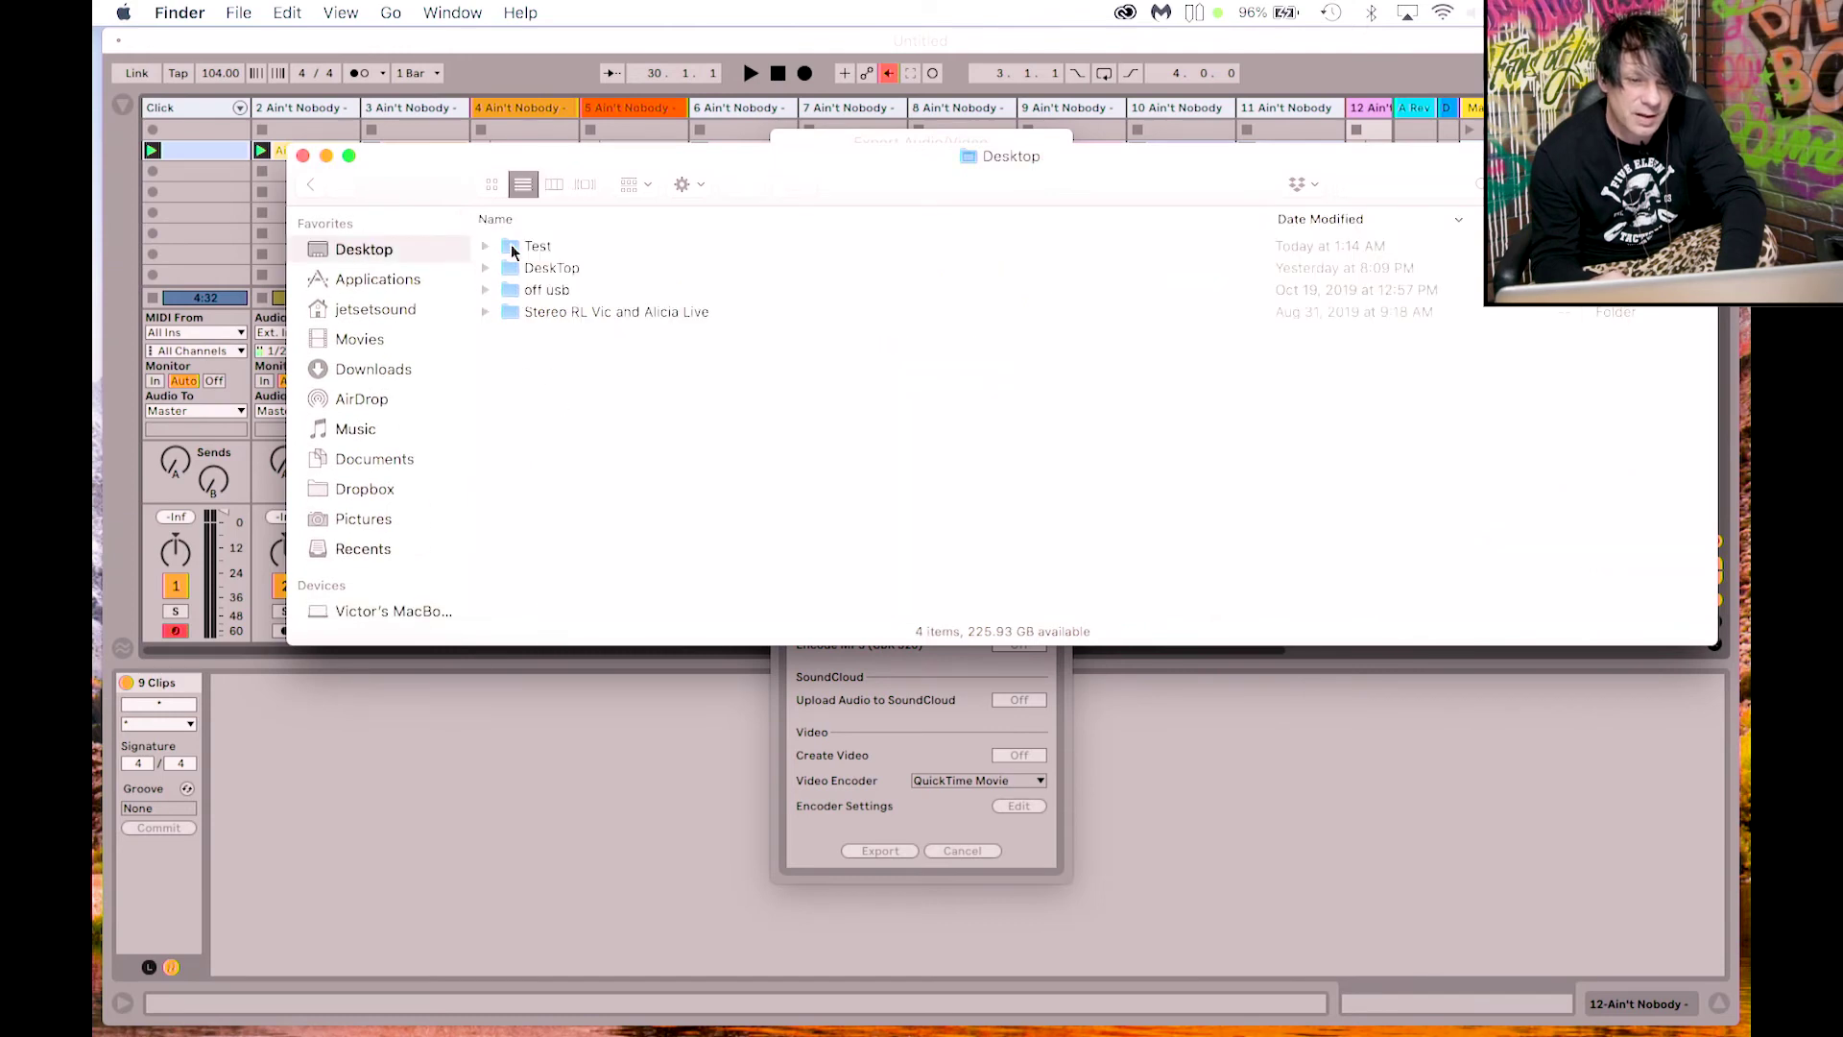
pyautogui.doubleClick(512, 250)
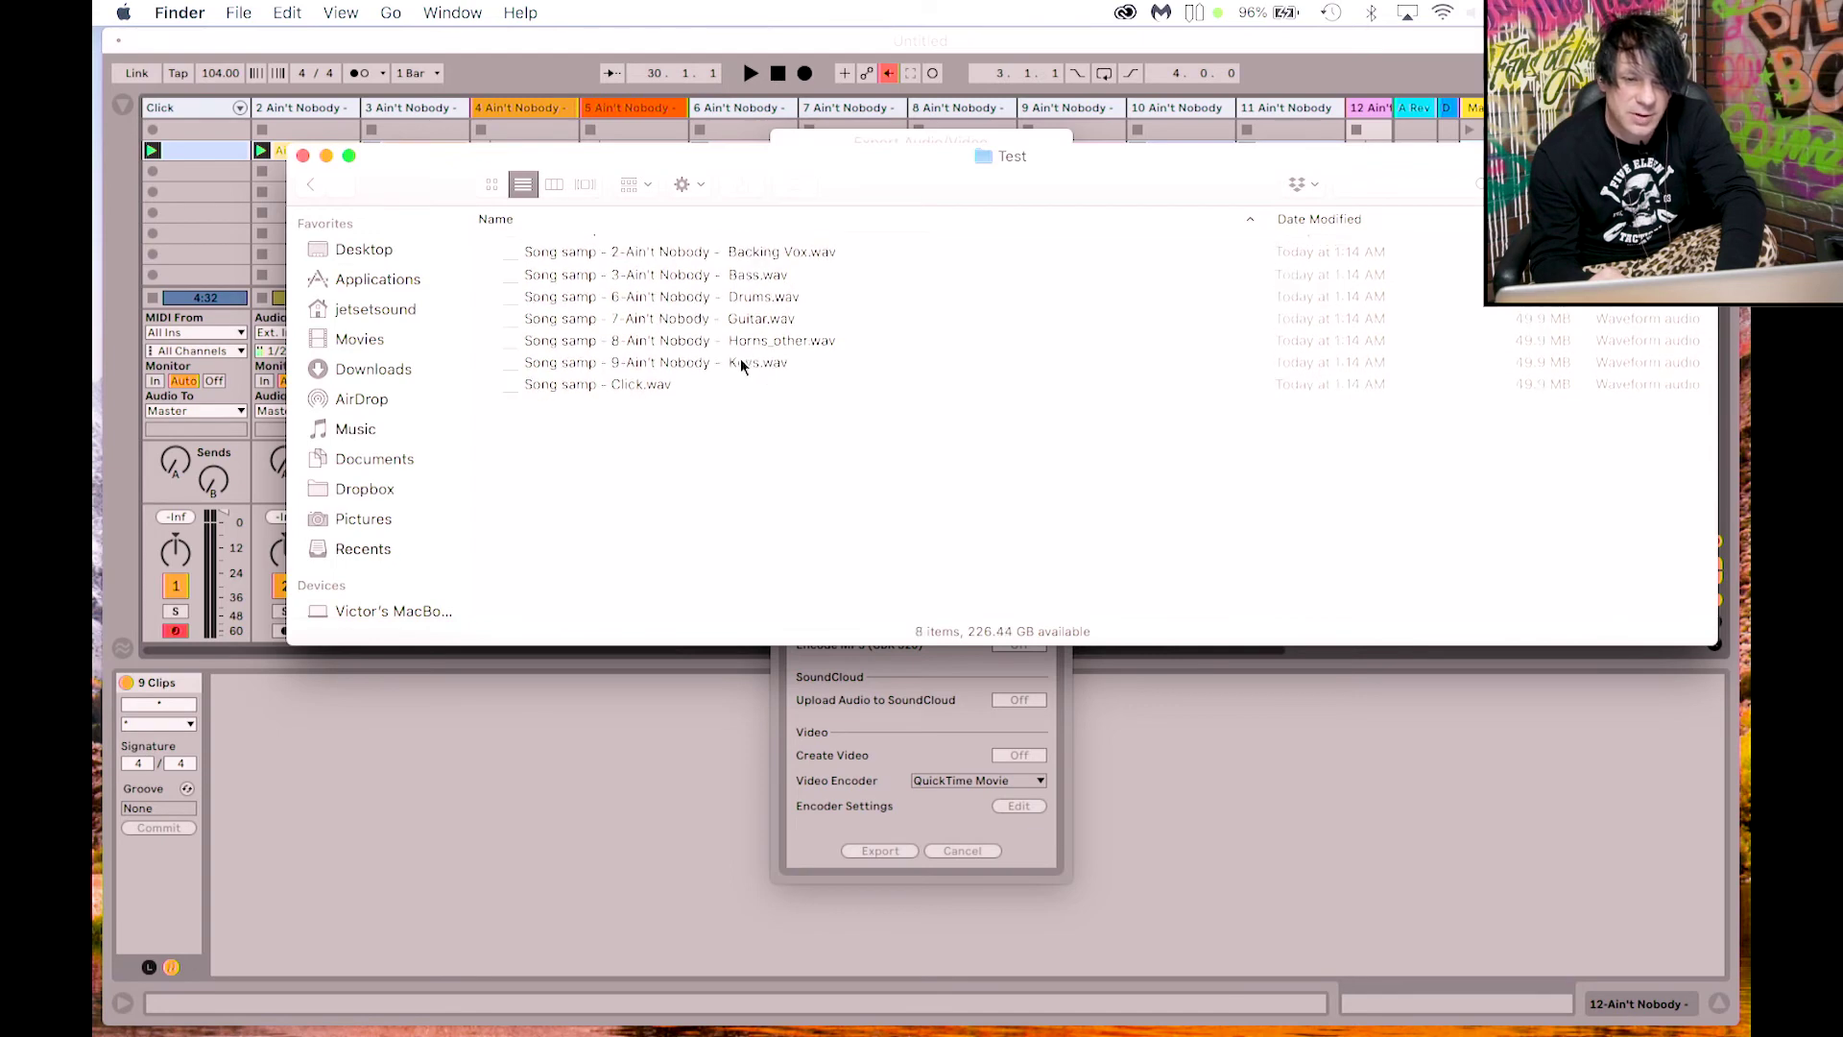
pyautogui.moveTo(395, 175); pyautogui.dragTo(390, 459)
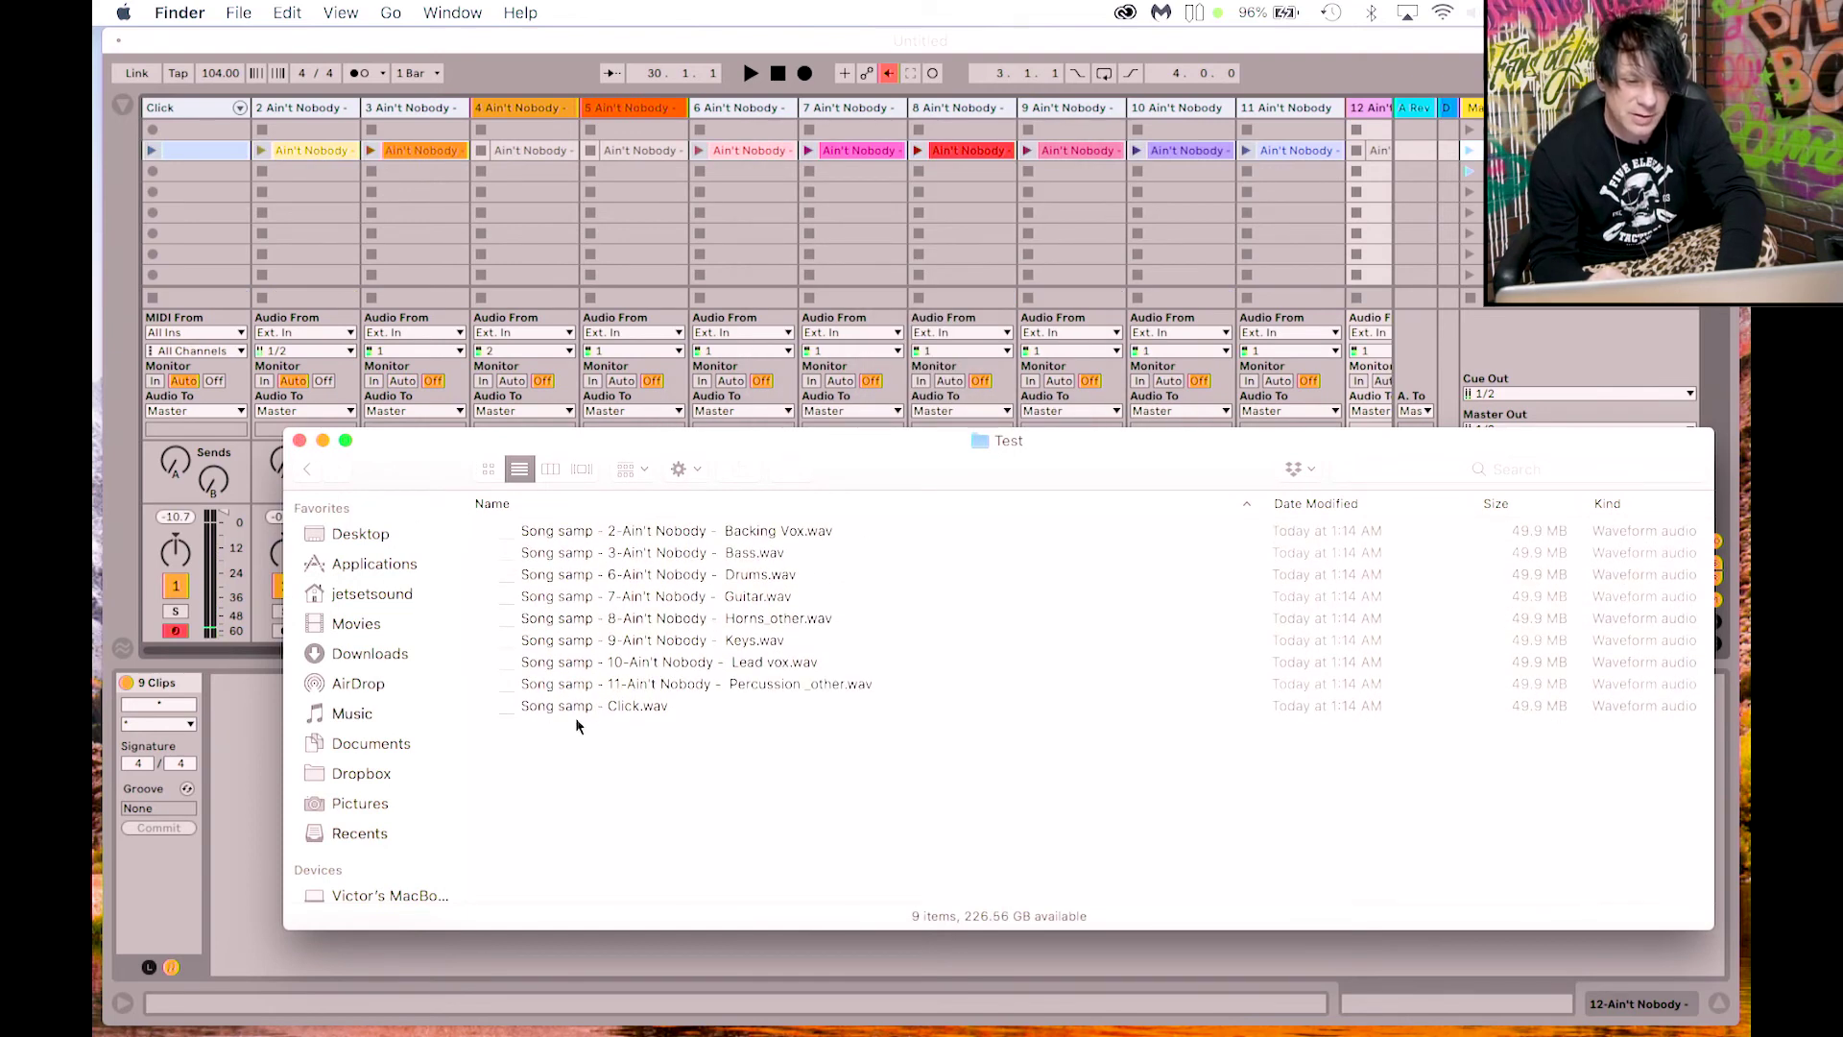
# Step: Play the exported Song samp - Click.wav in QuickTime Player and close it after a brief listen
pyautogui.click(544, 706)
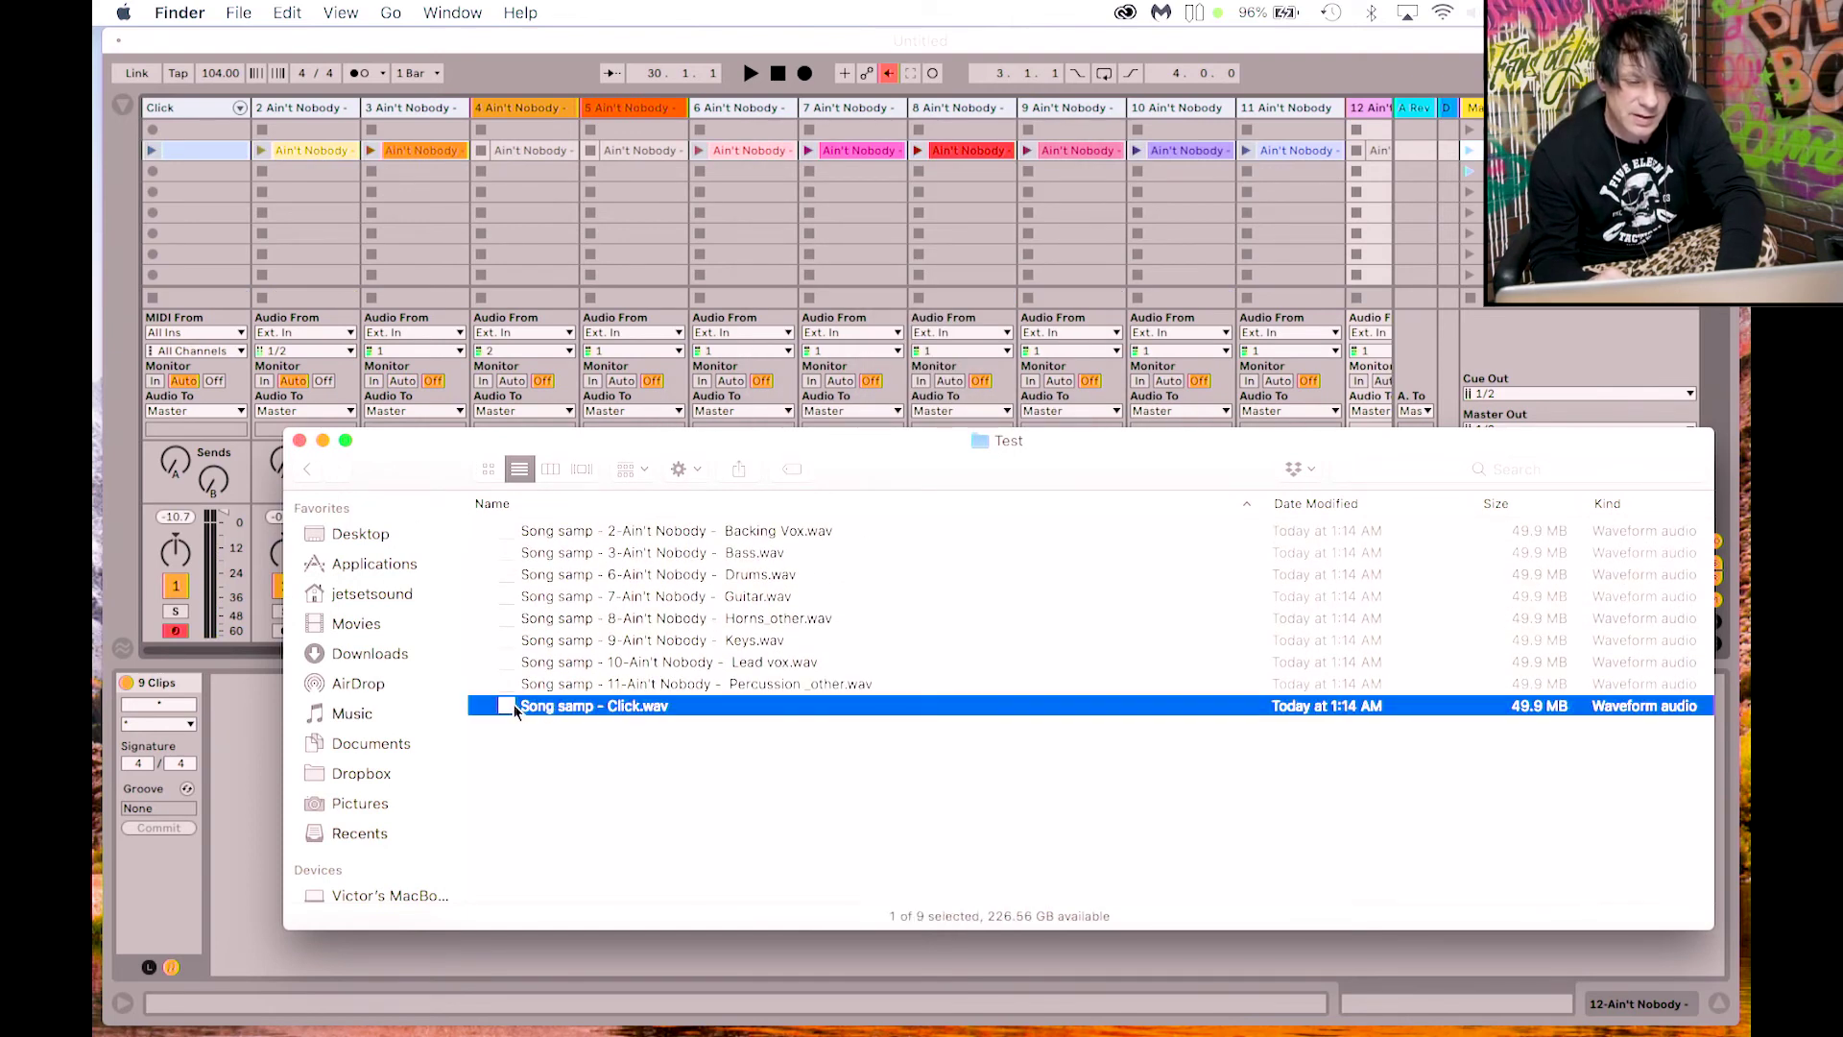
pyautogui.doubleClick(507, 707)
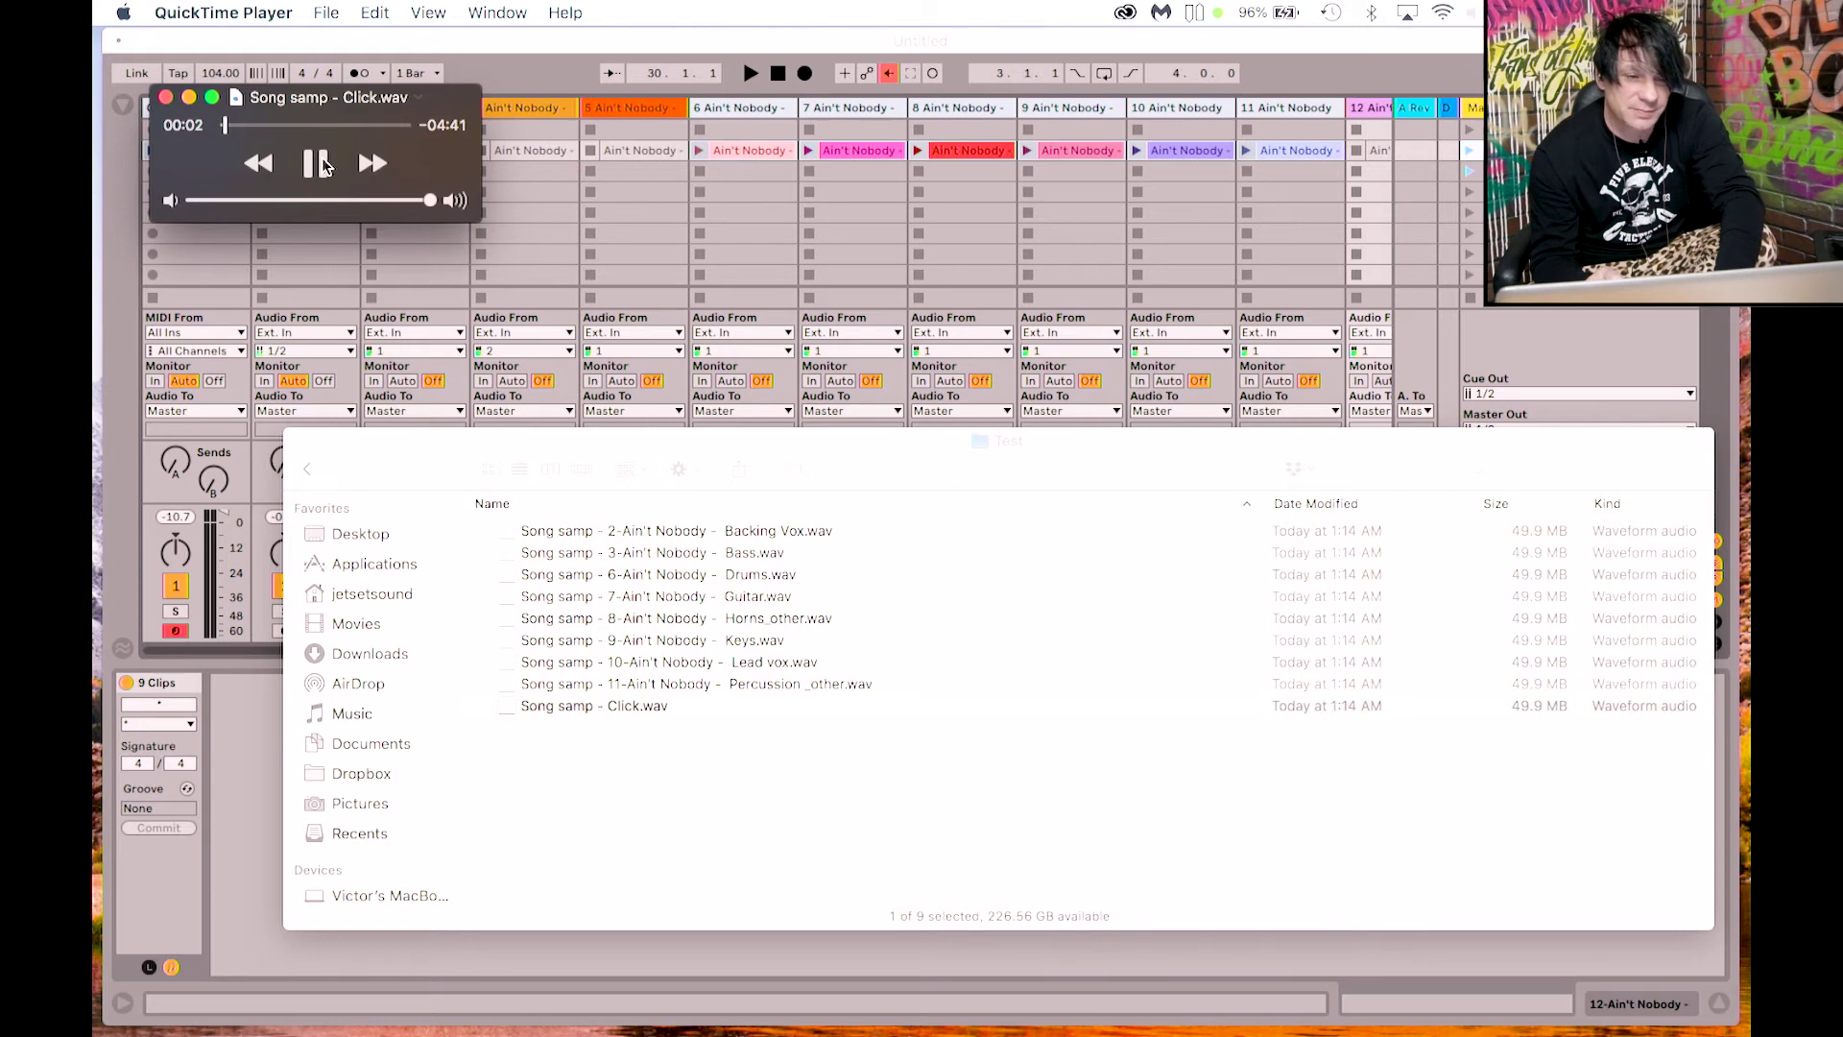
pyautogui.click(165, 97)
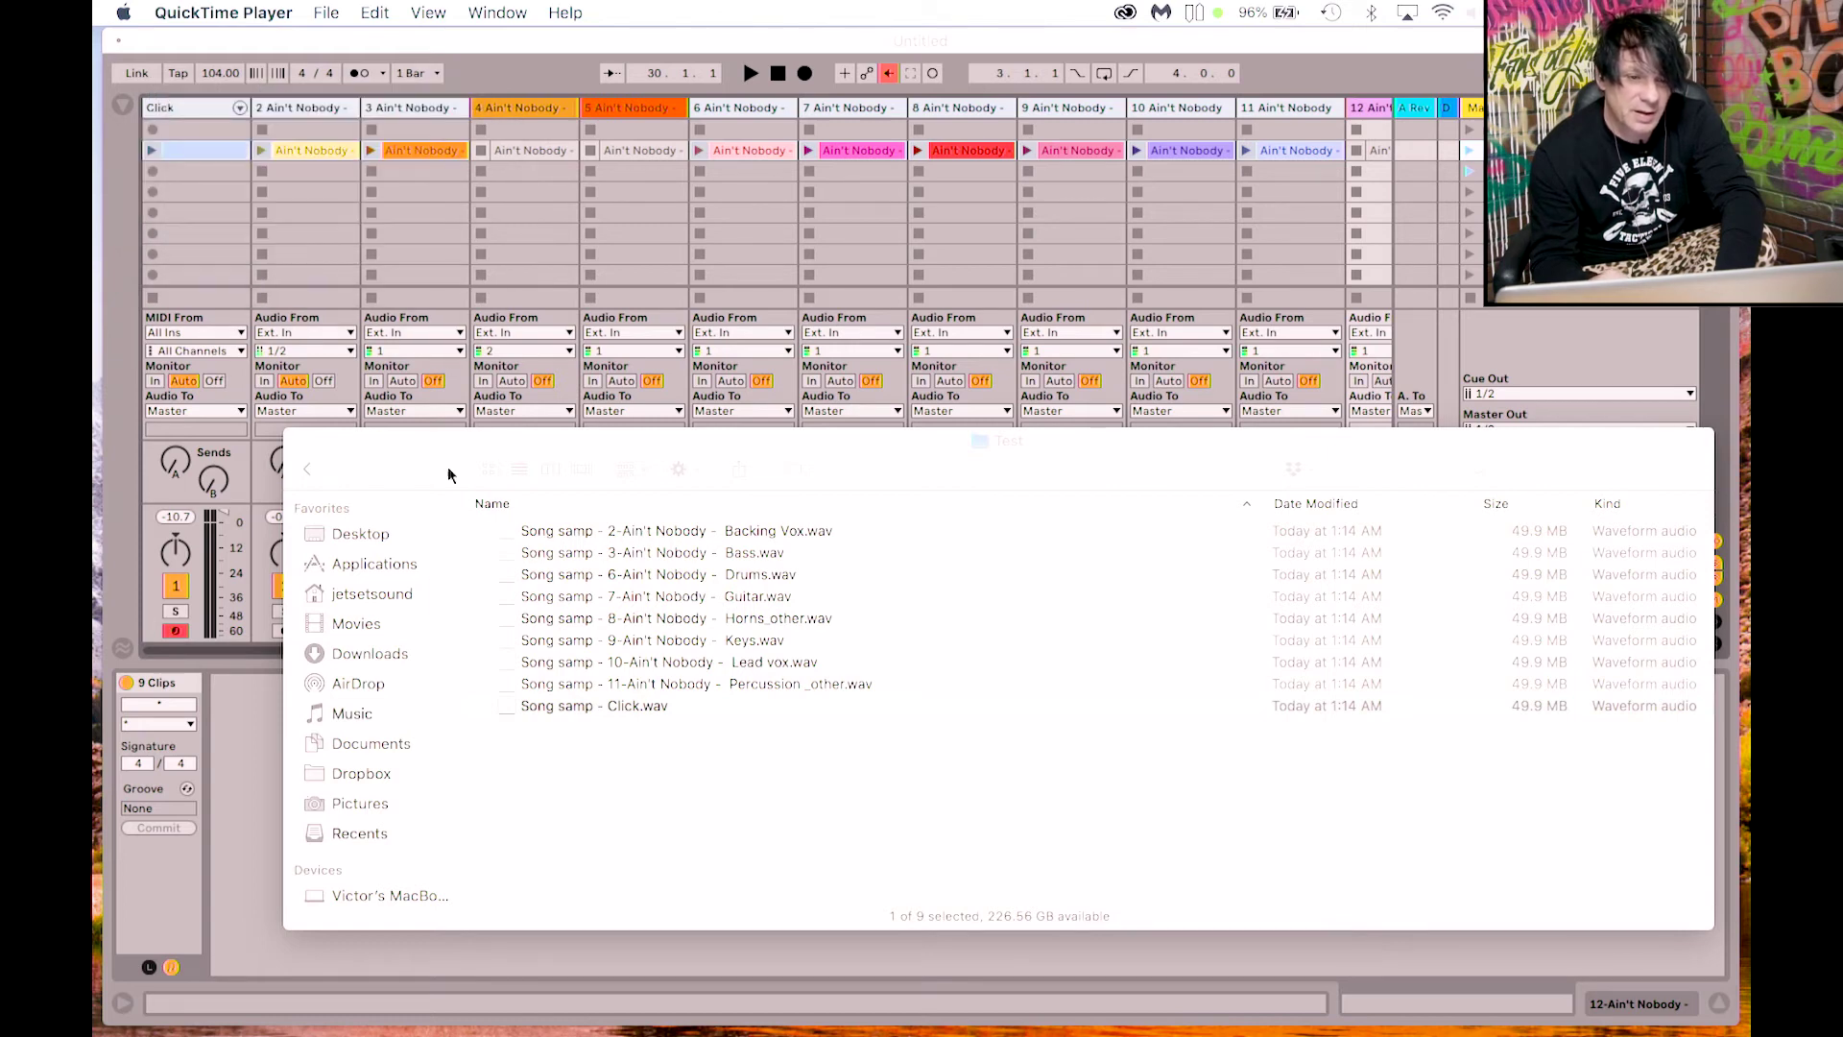
# Step: Import all nine exported WAV stems into Live's fourth scene, side by side across tracks starting at track 2, and launch that scene
pyautogui.click(513, 707)
pyautogui.keyDown('shift'); pyautogui.click(505, 530); pyautogui.keyUp('shift')
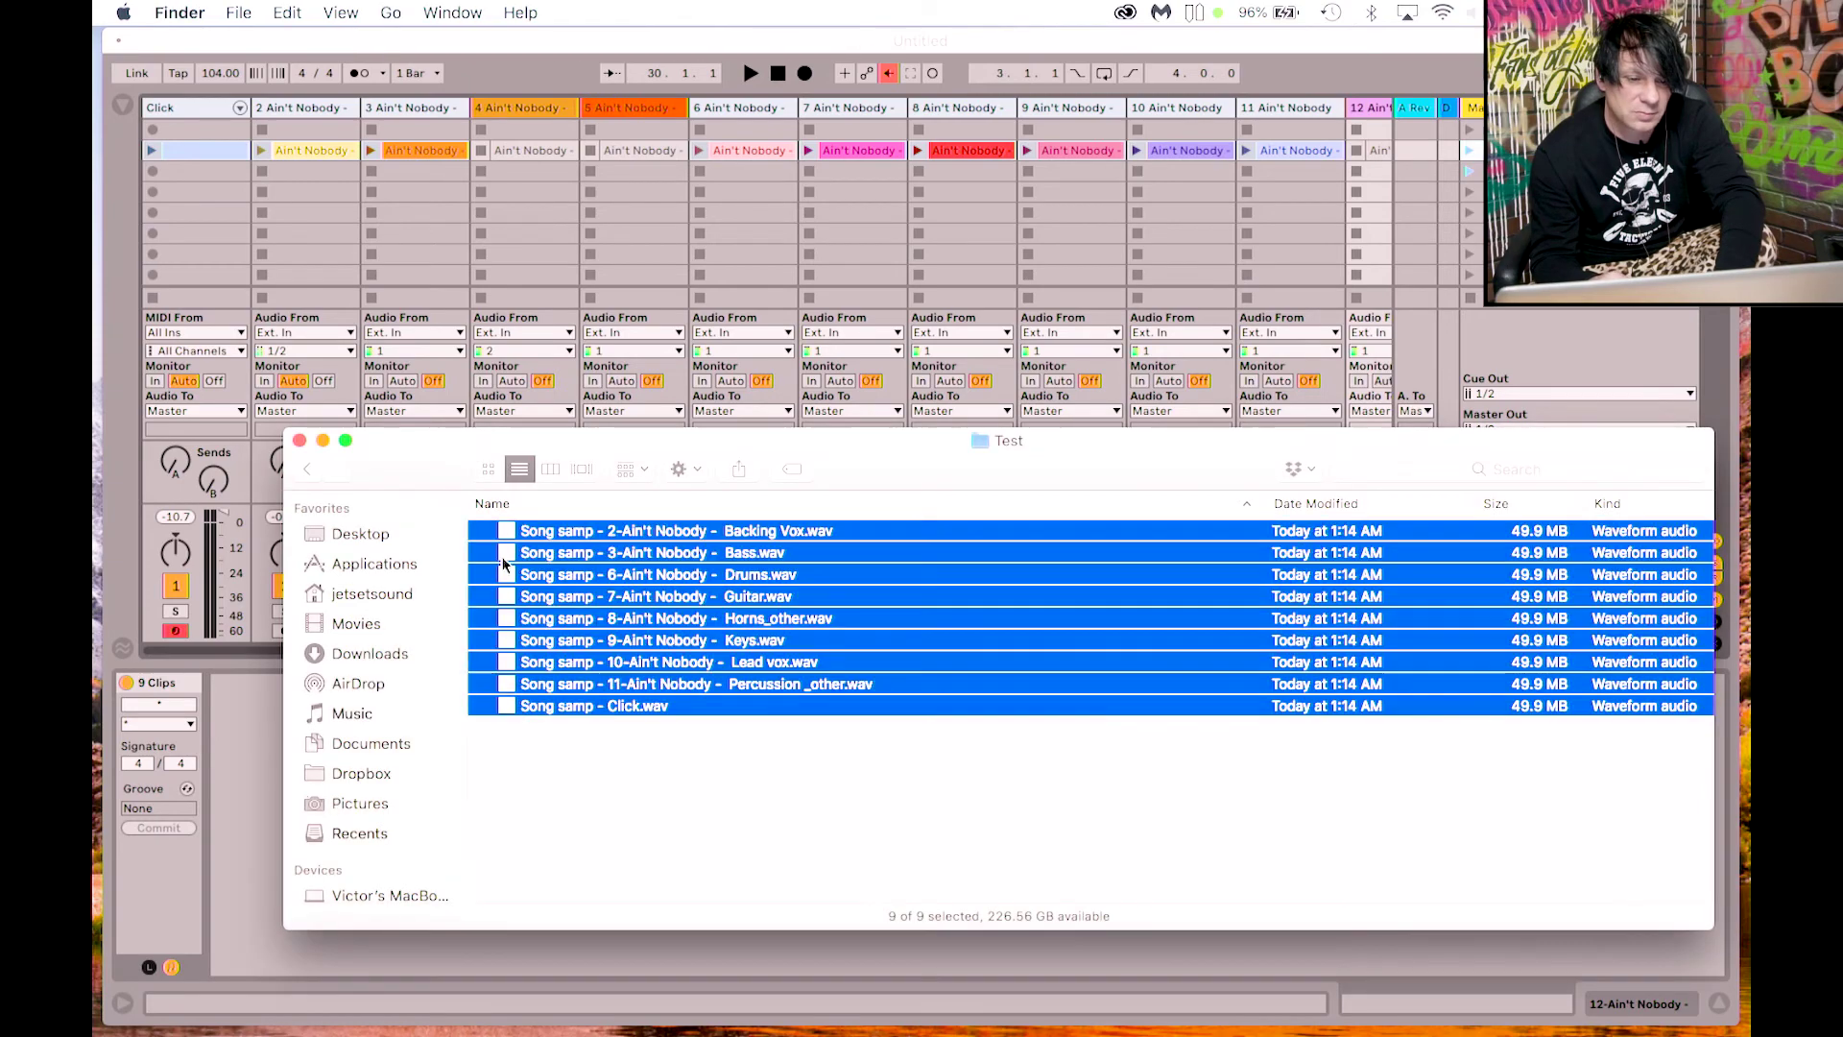
pyautogui.moveTo(505, 704); pyautogui.dragTo(298, 206)
pyautogui.press('super')
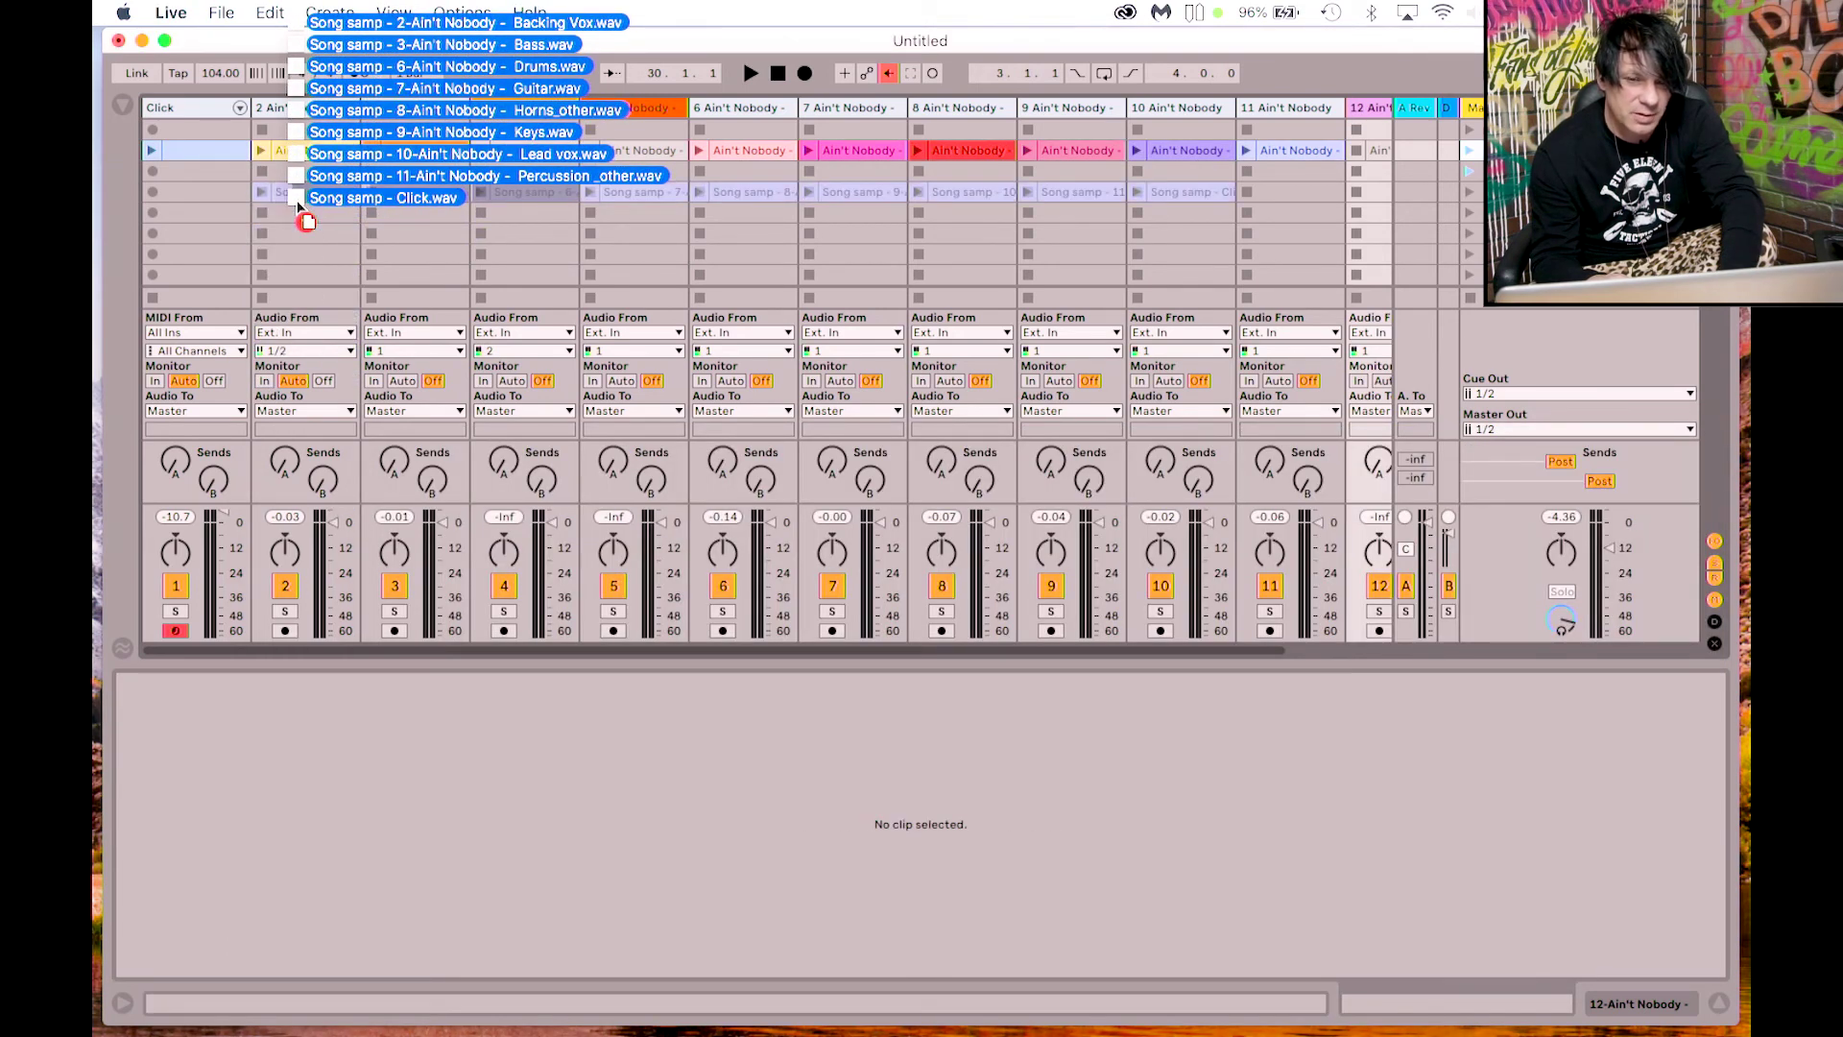
pyautogui.moveTo(298, 205); pyautogui.dragTo(296, 197)
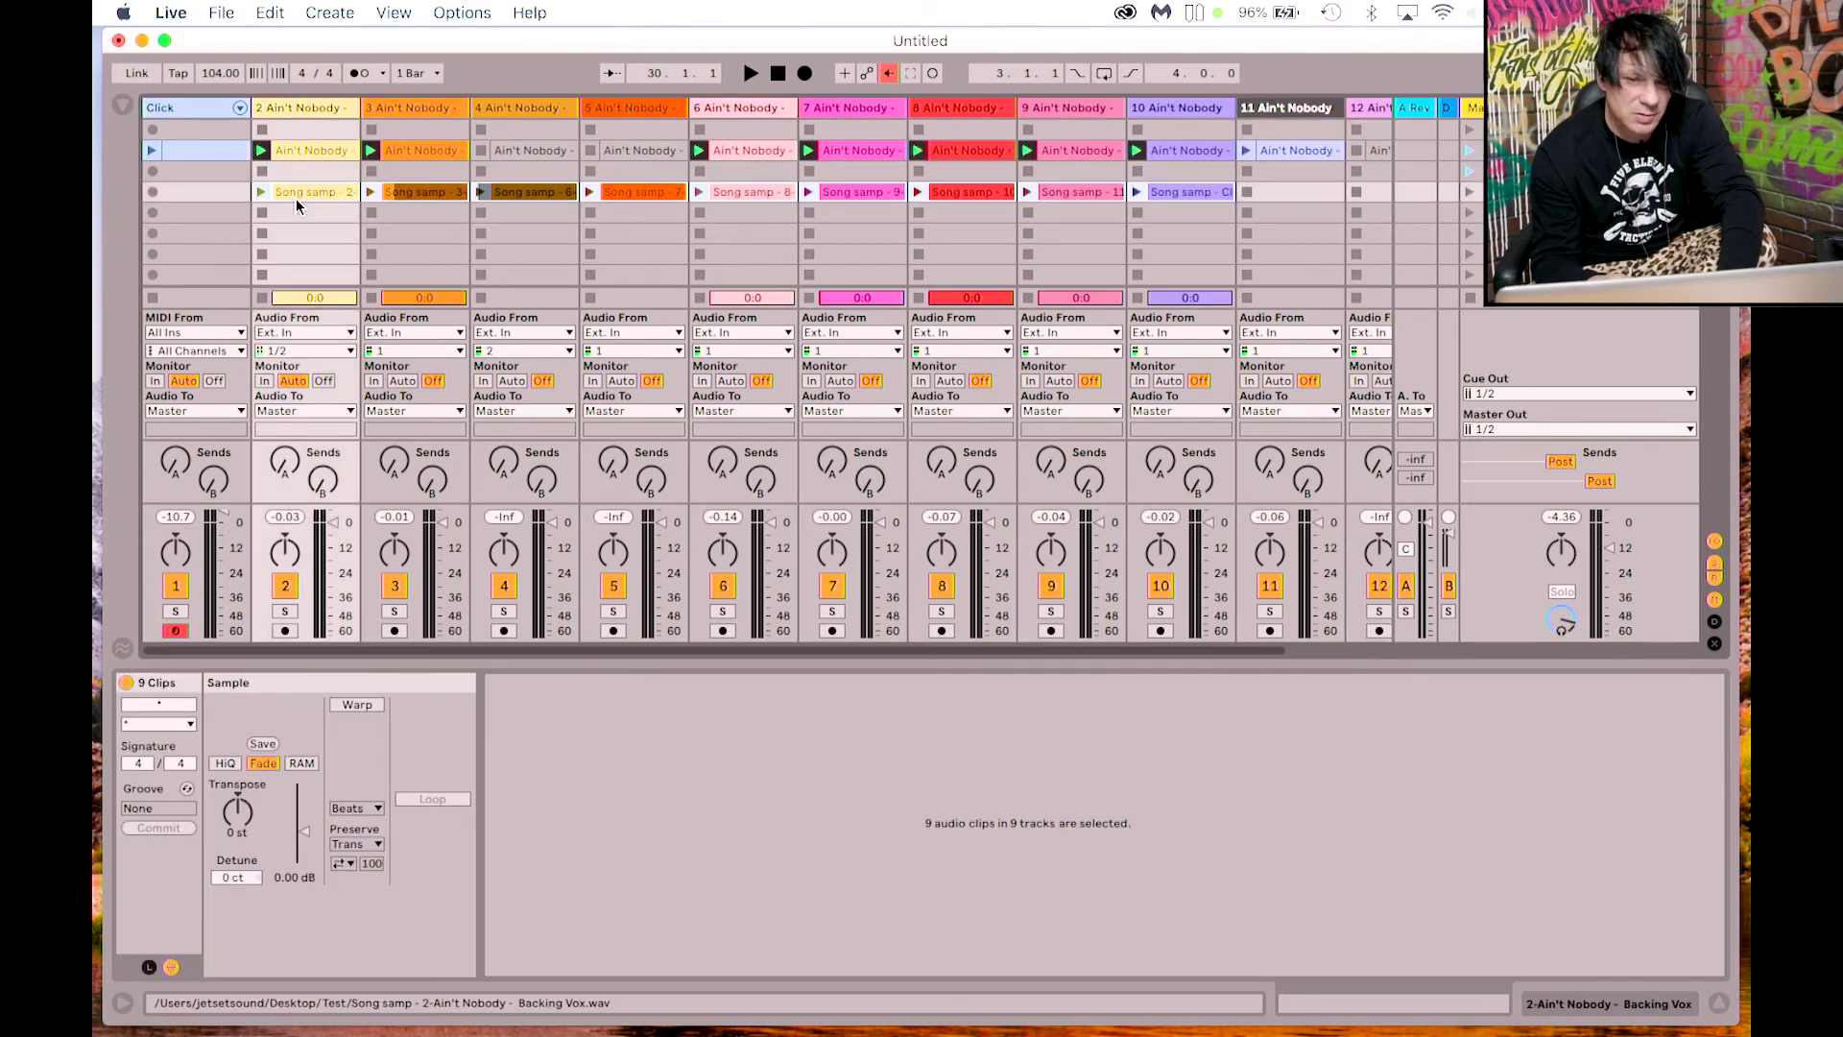
pyautogui.click(1468, 192)
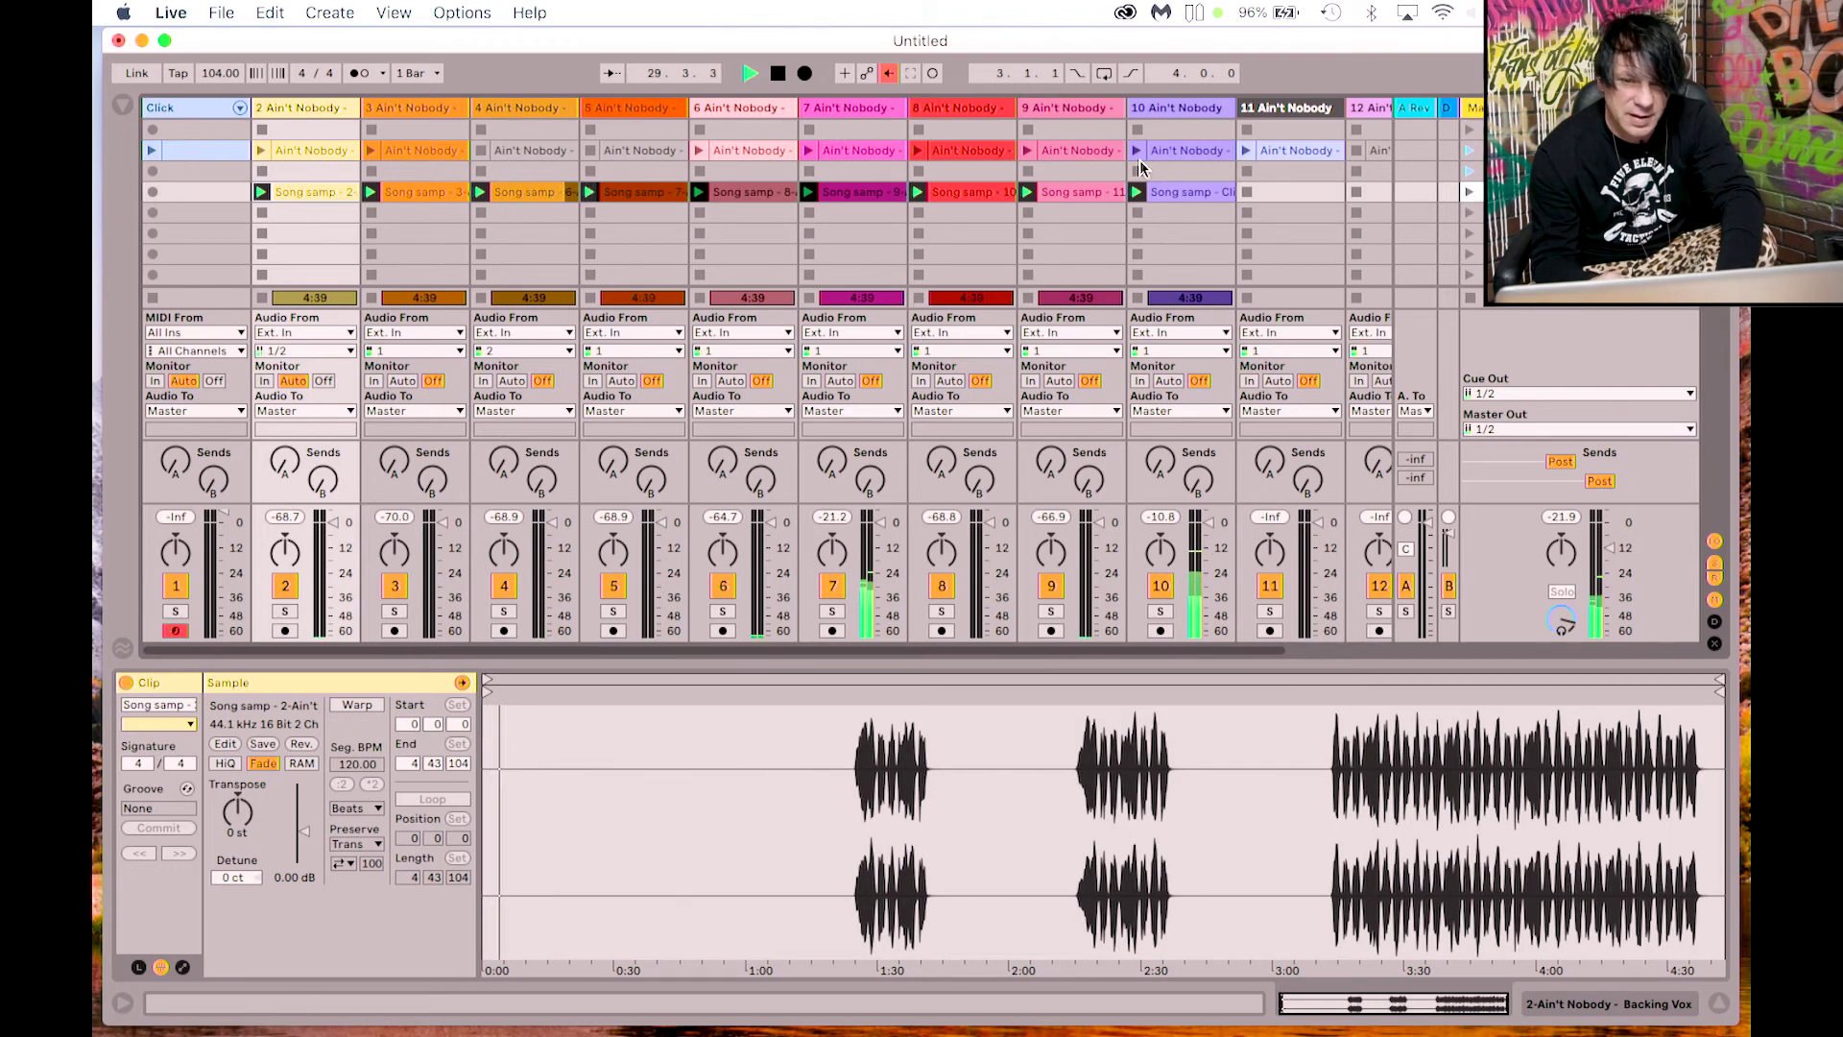
# Step: Show the waveform of the imported Click clip on track 10 and stop playback
pyautogui.click(1178, 191)
pyautogui.press('space')
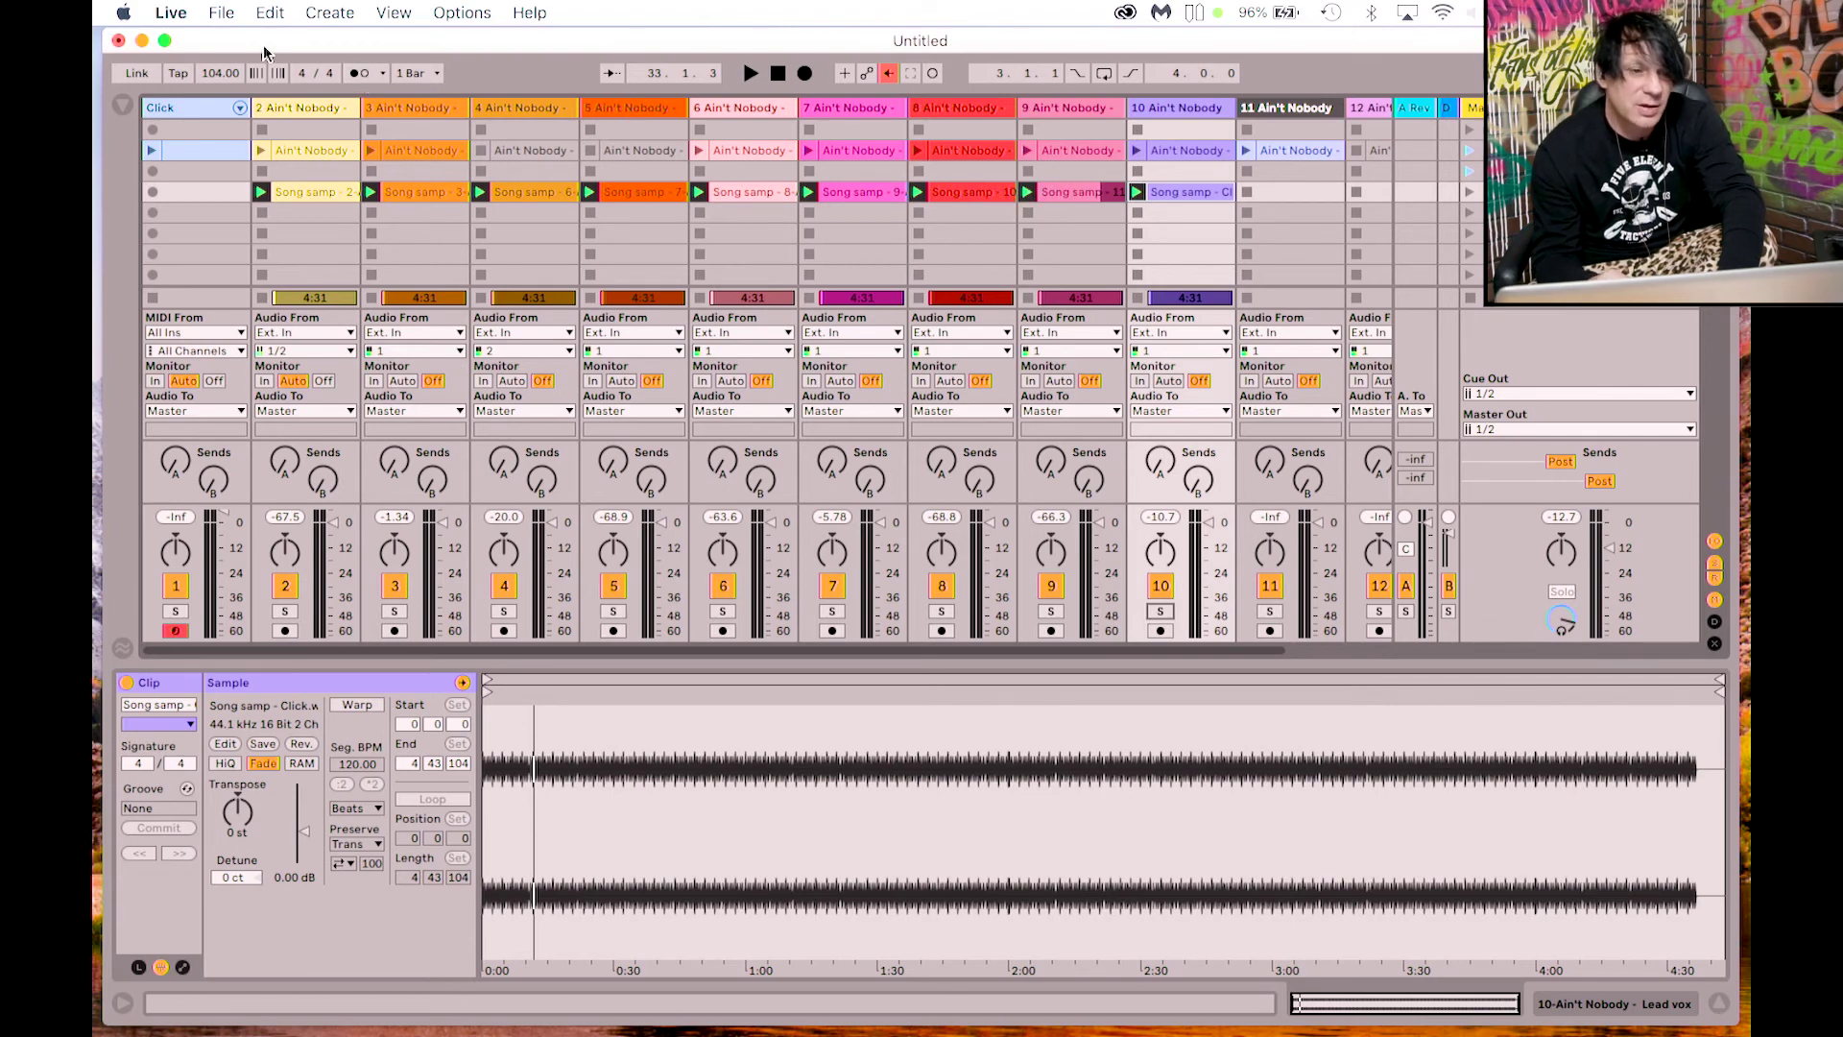
# Step: Open the Click track's Drum Rack and preview its MetronomeUp and Metronome pads
pyautogui.click(175, 108)
pyautogui.click(176, 109)
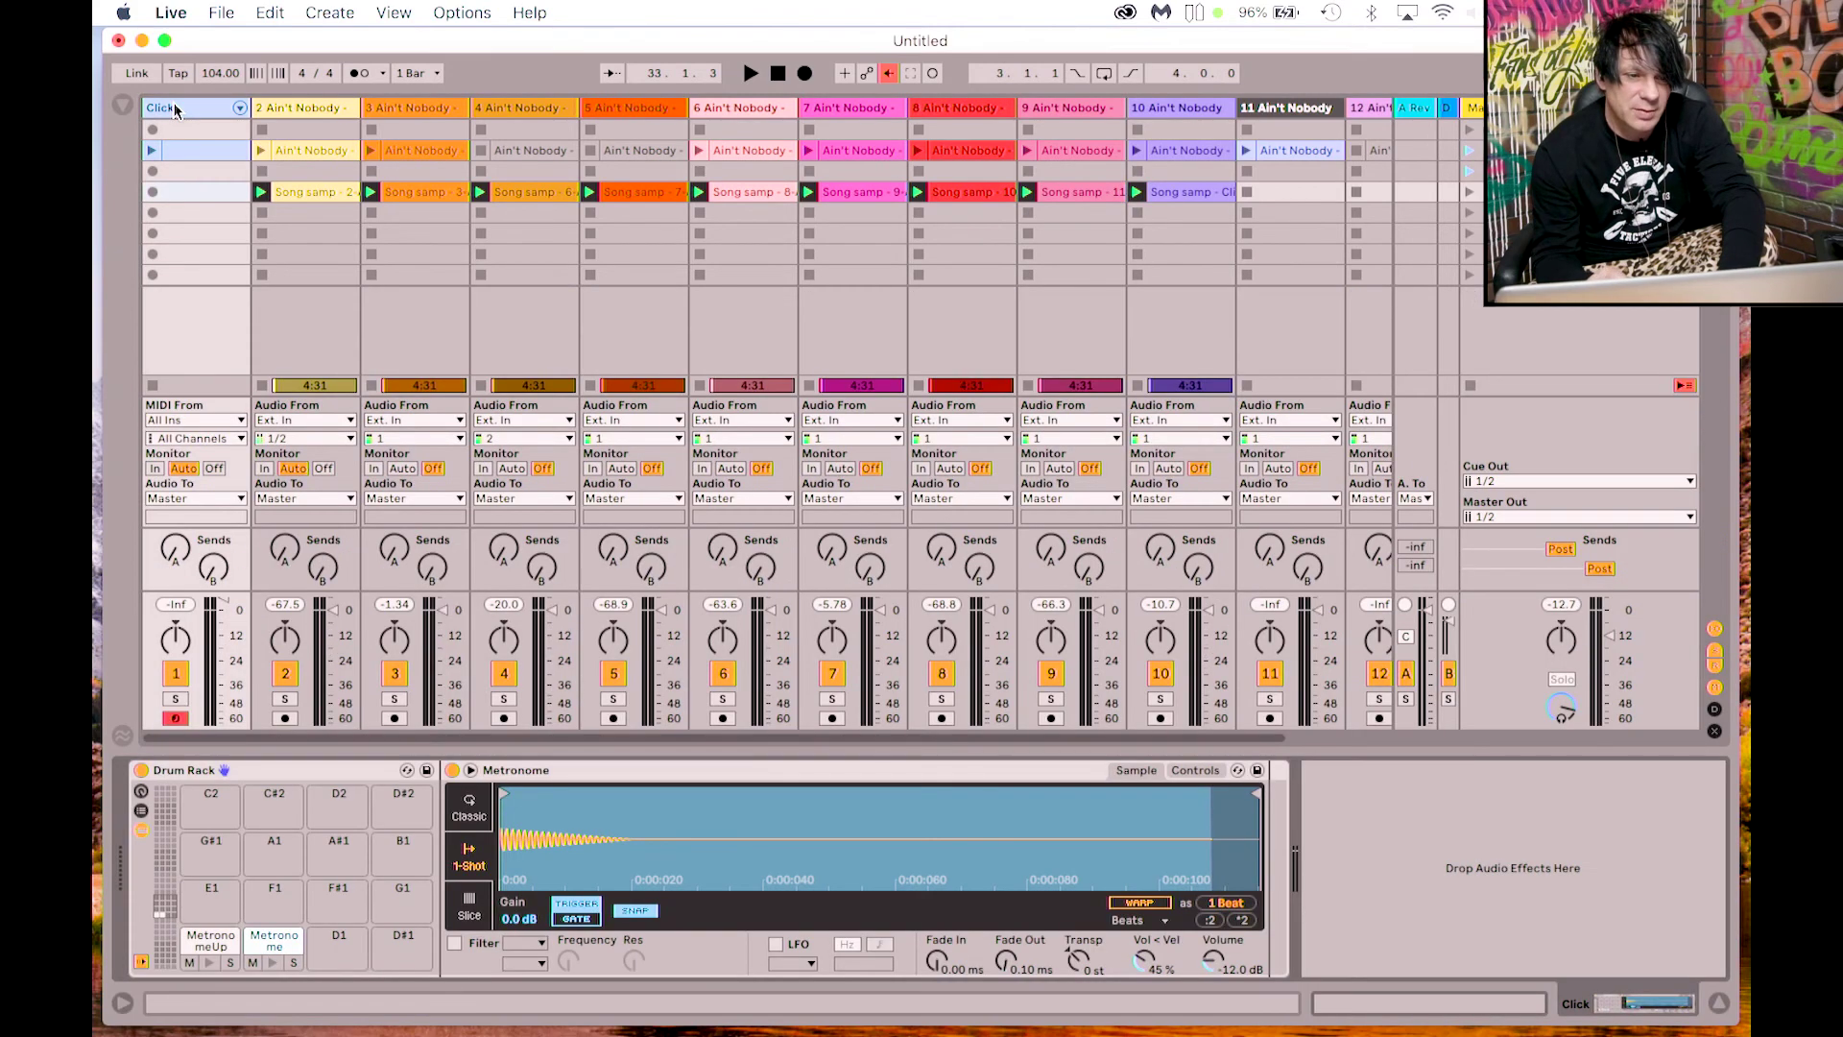
pyautogui.click(211, 963)
pyautogui.click(211, 963)
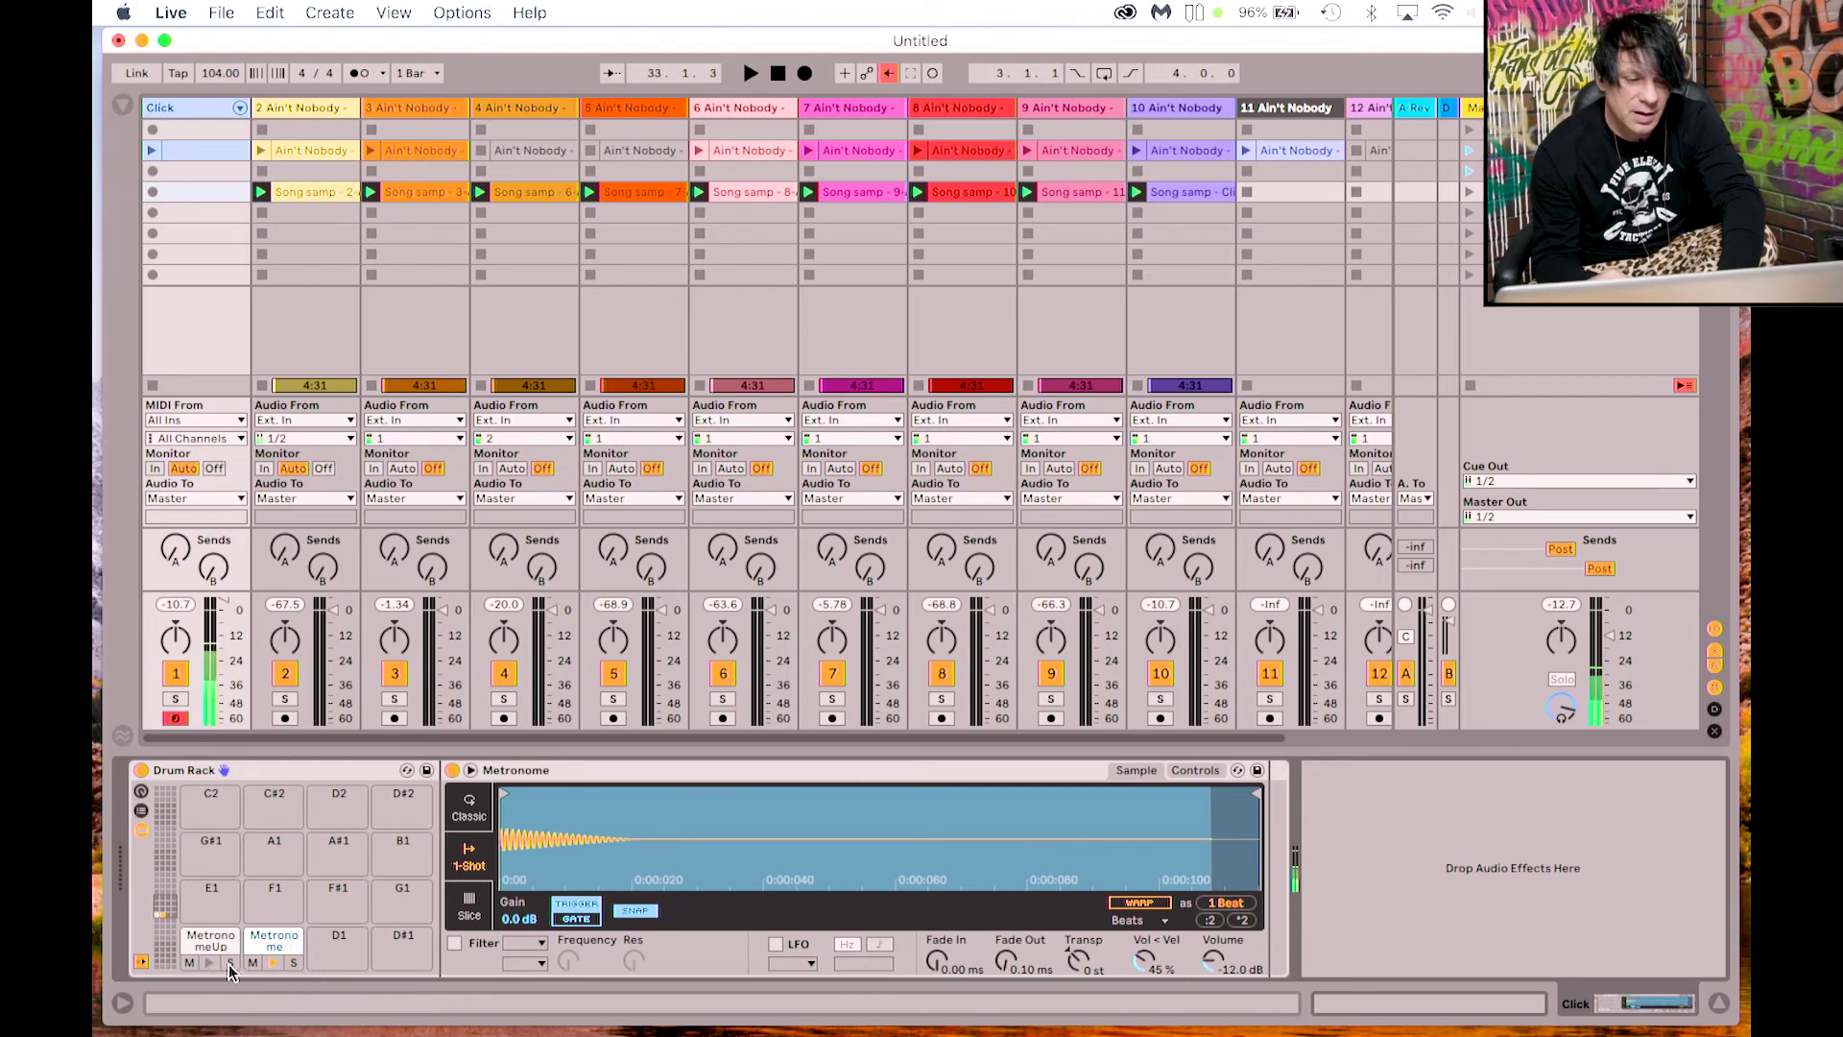
pyautogui.click(280, 965)
pyautogui.click(211, 965)
# Step: Show the browser's Samples category and audition the A-HiHat 1 Open A and Open B samples
pyautogui.click(125, 105)
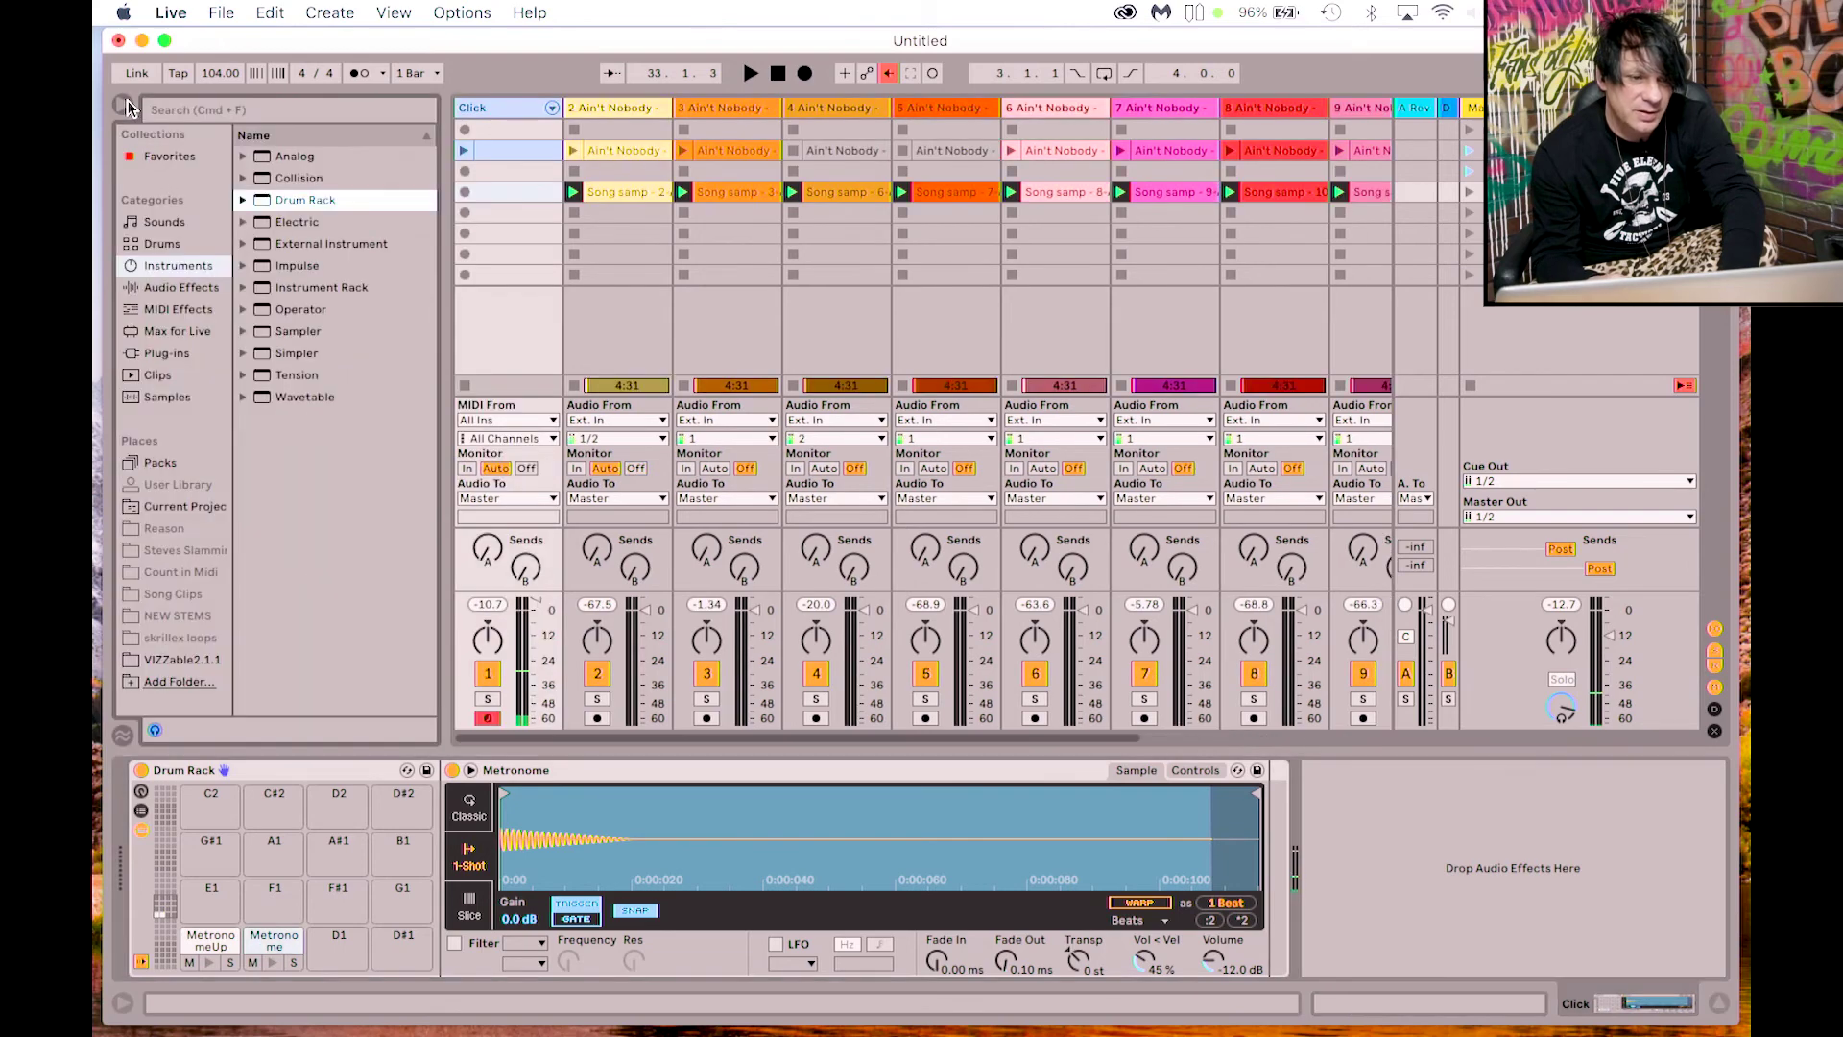
pyautogui.click(164, 399)
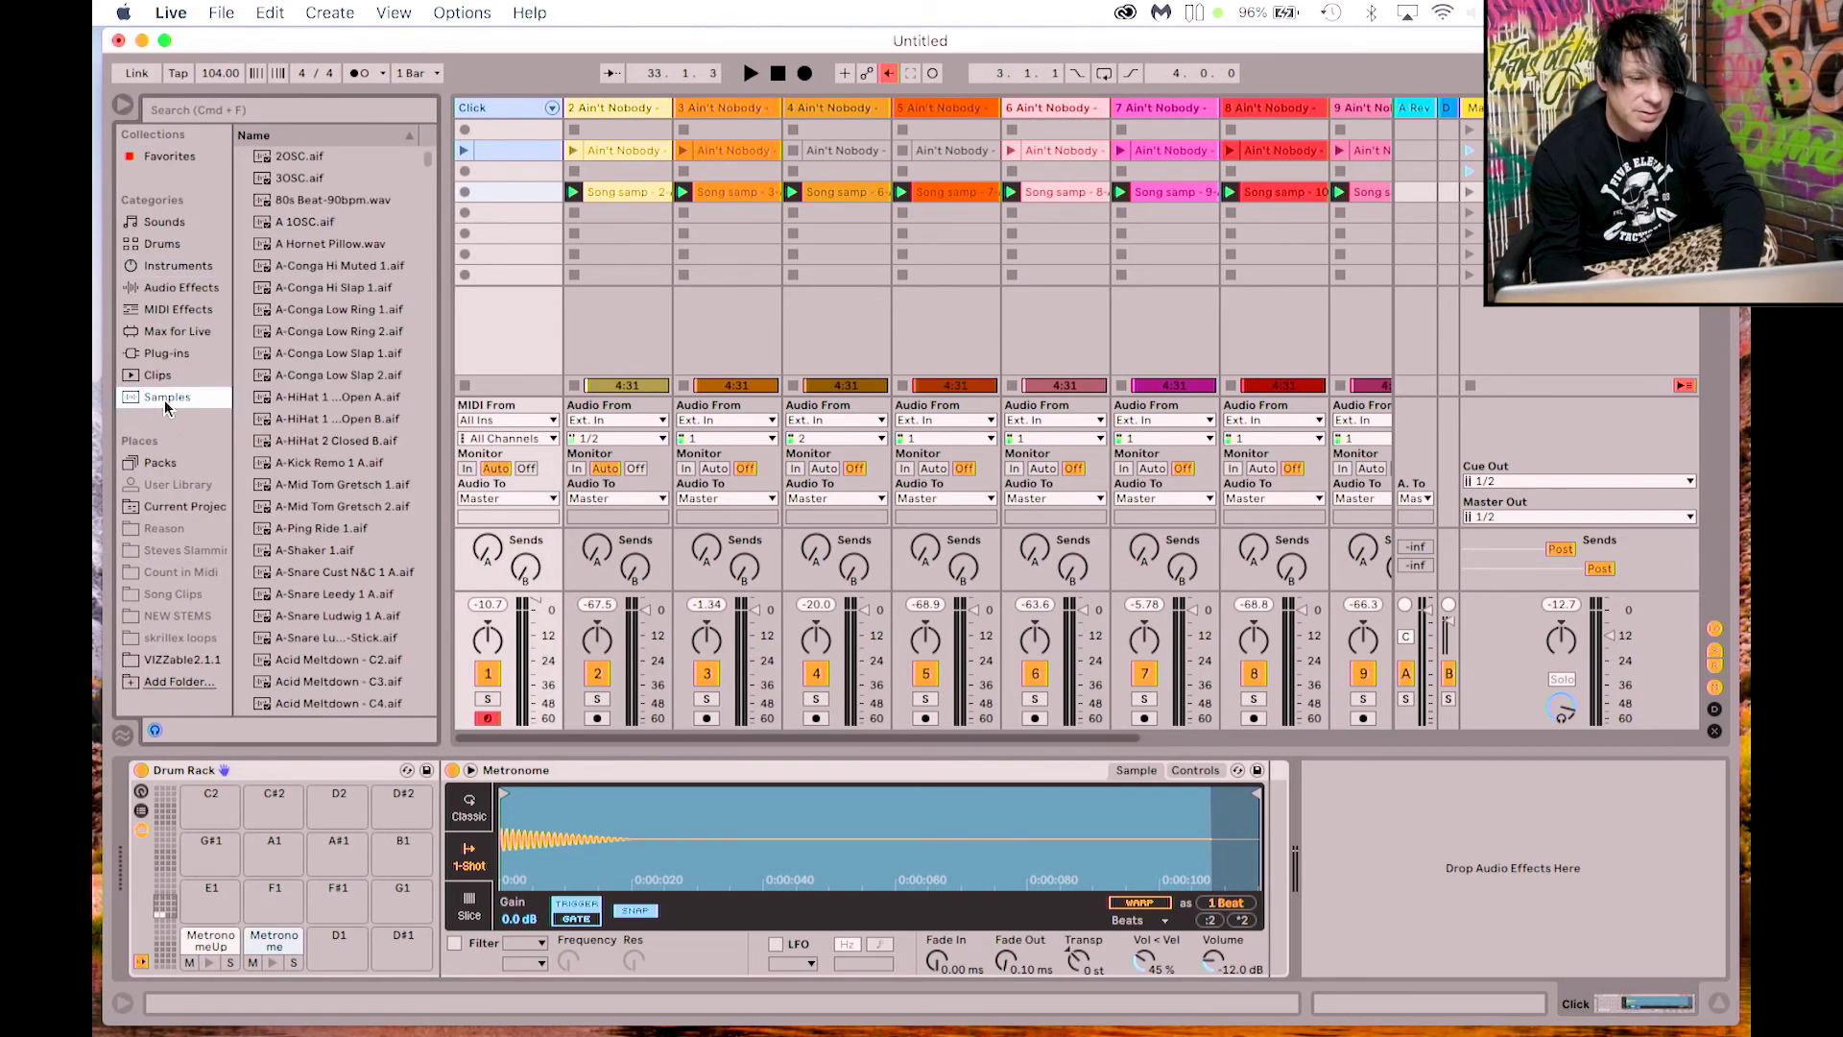
pyautogui.click(268, 378)
pyautogui.click(263, 400)
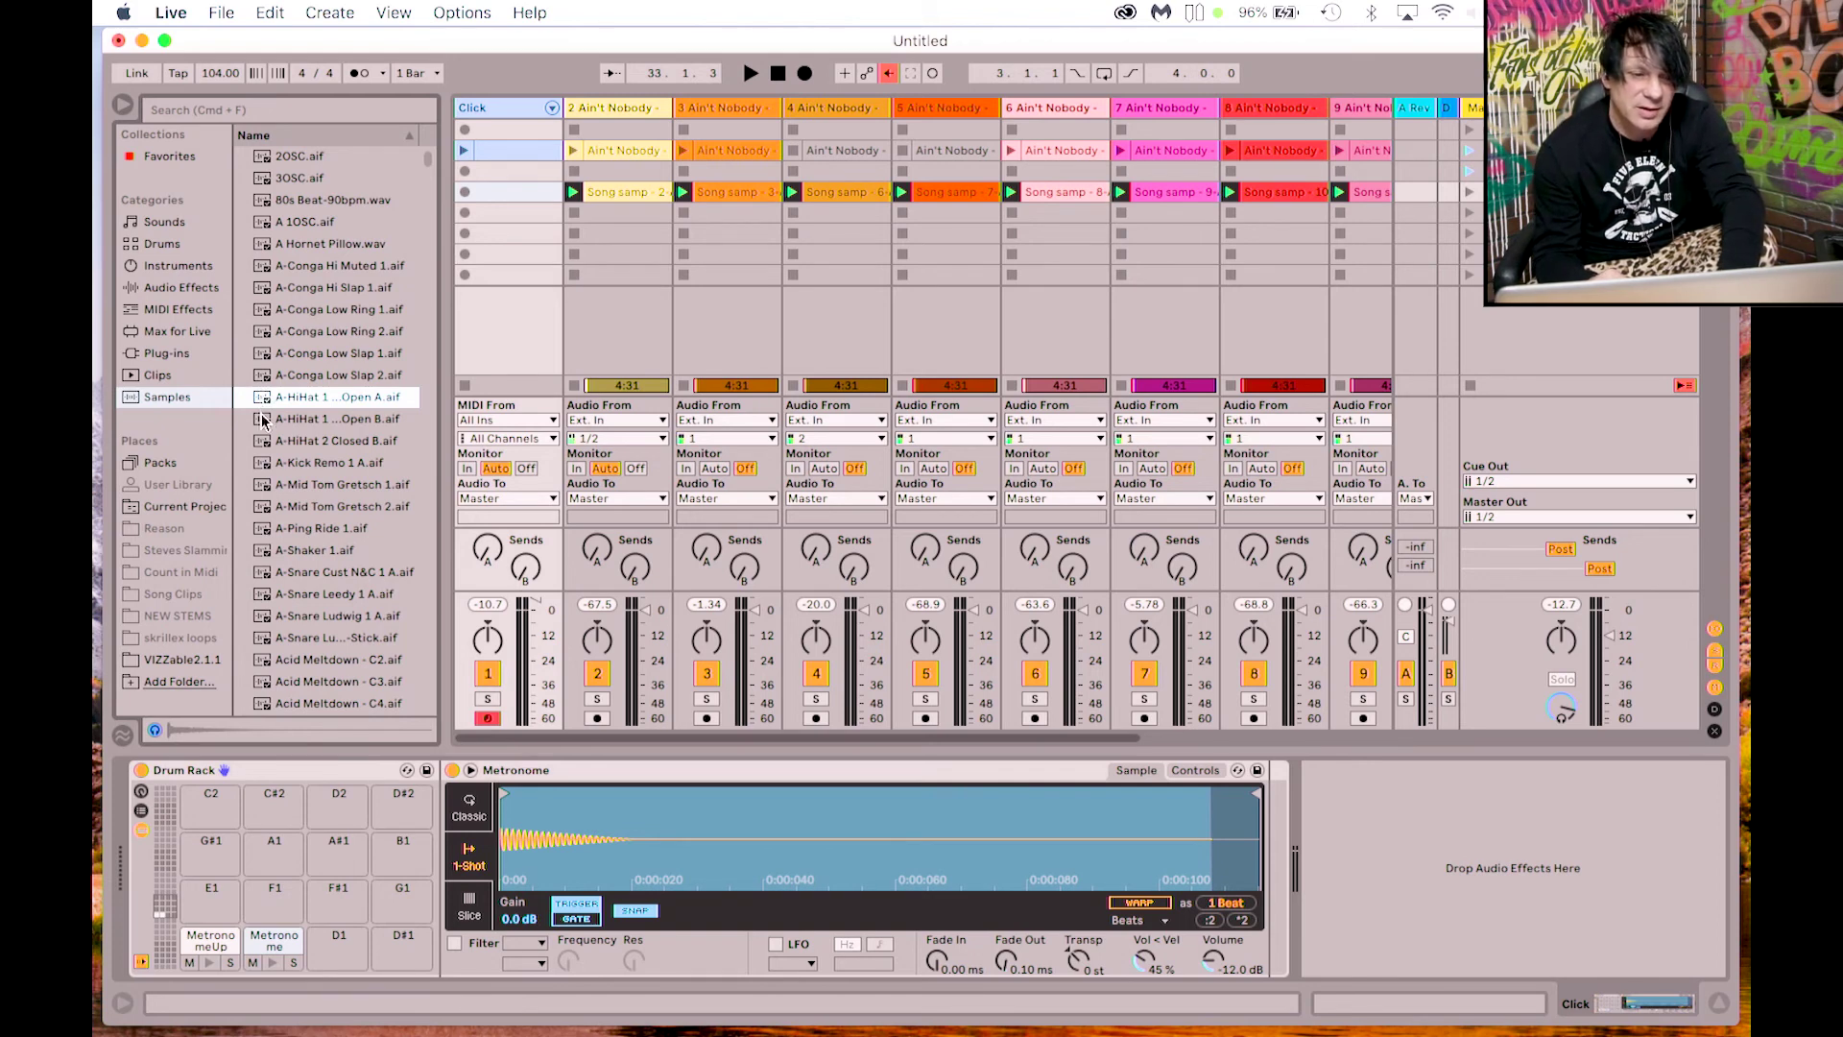
pyautogui.click(263, 421)
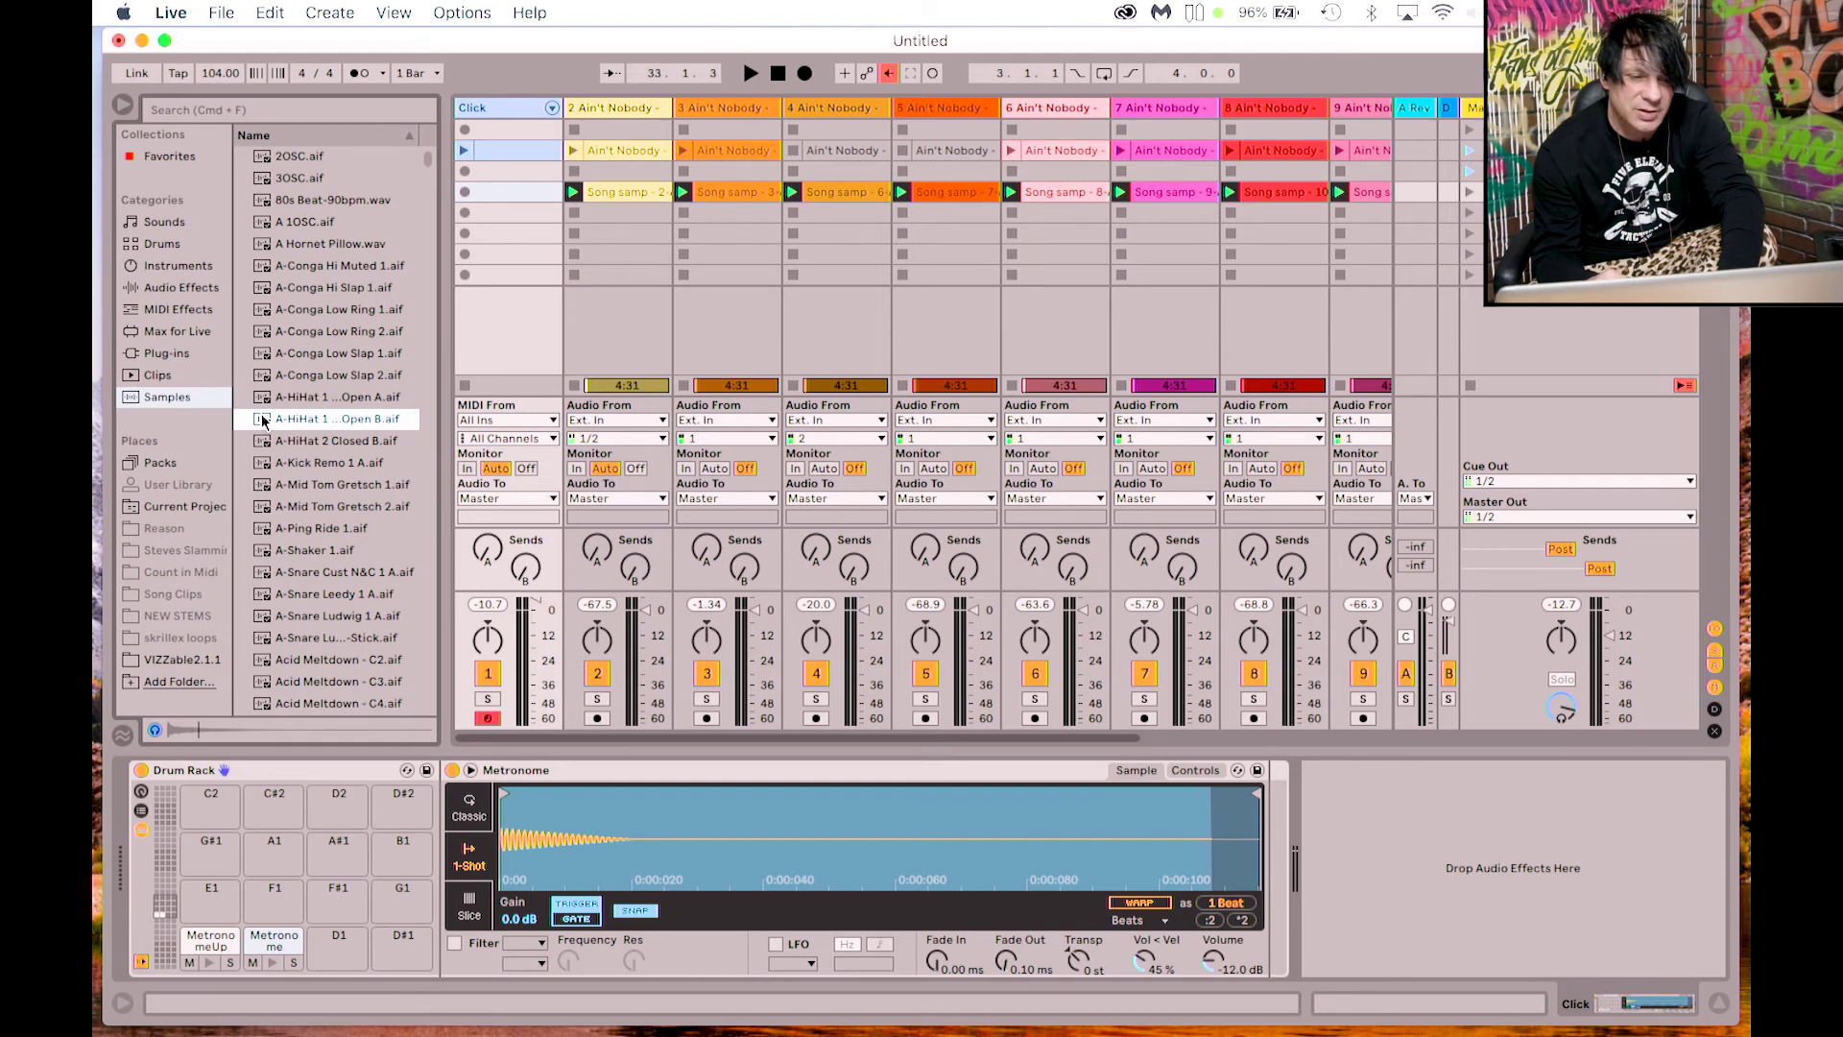
# Step: Replace the MetronomeUp pad with A-HiHat 1 Half Open B and the Metronome pad with A-HiHat 2 Closed B, previewing the second pad
pyautogui.moveTo(263, 421); pyautogui.dragTo(222, 939)
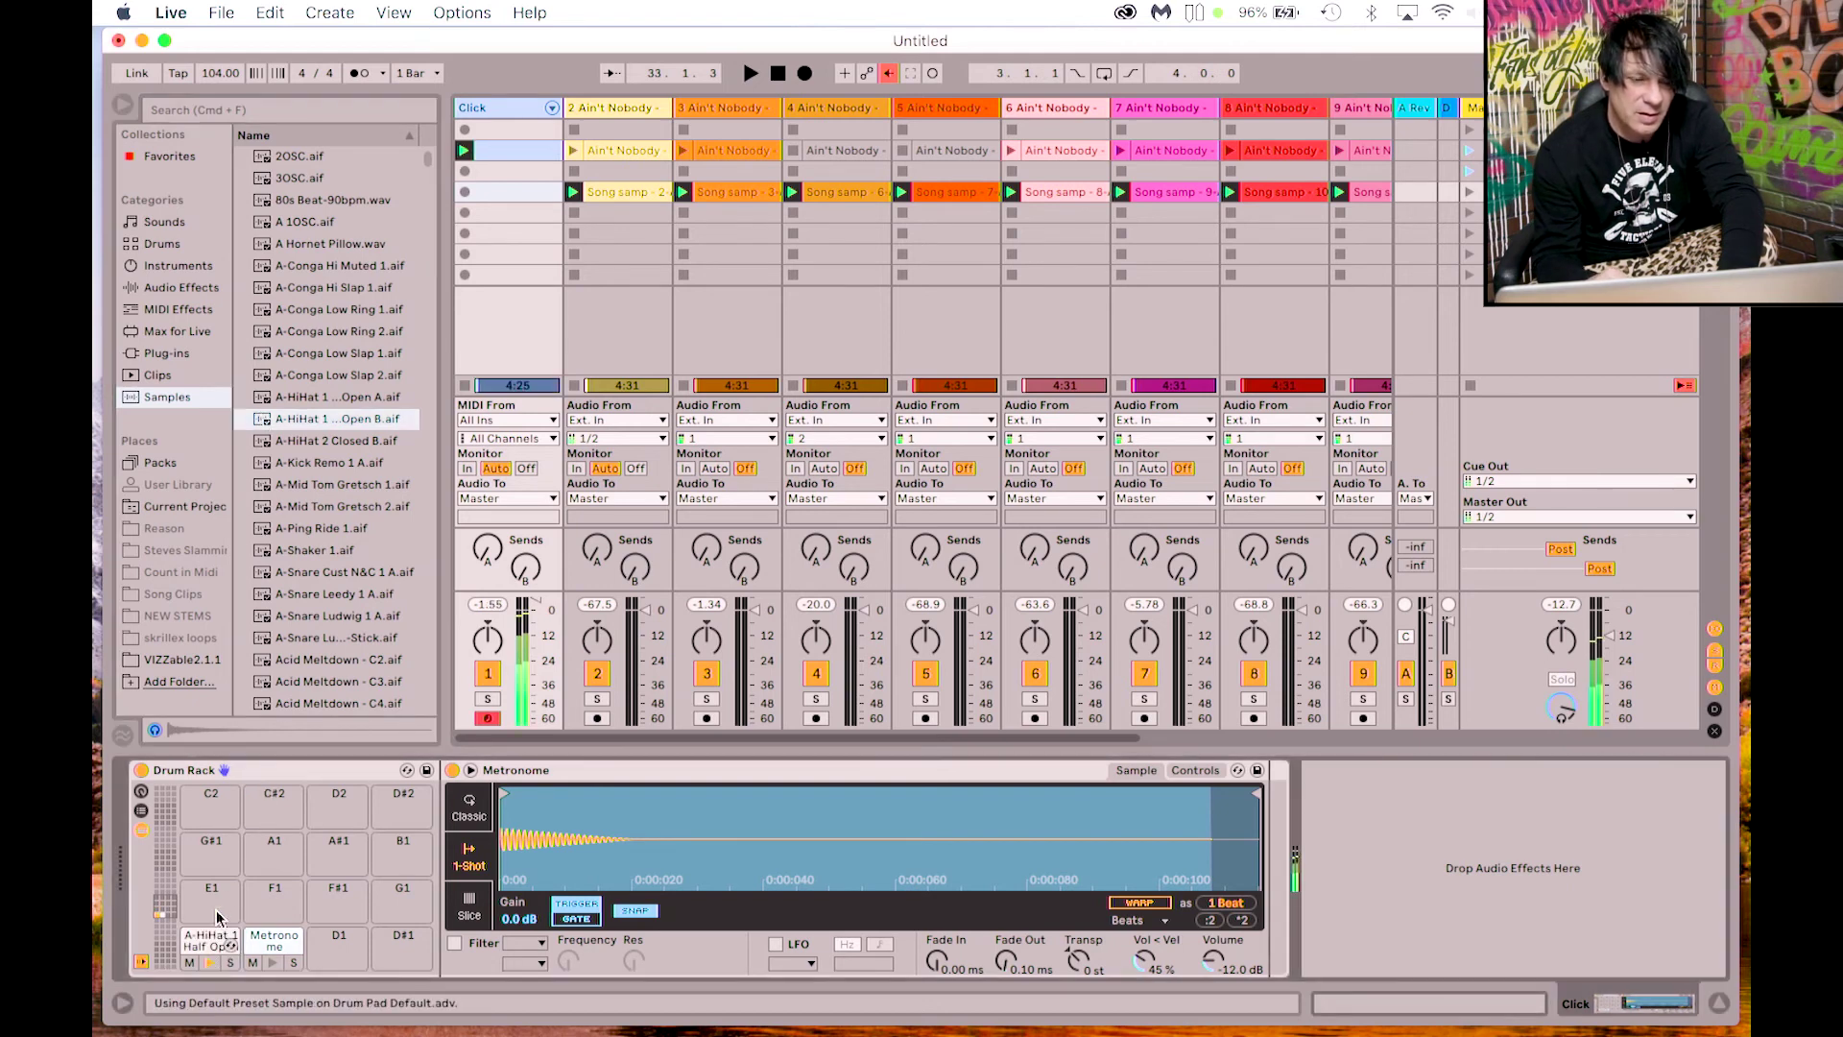
pyautogui.click(261, 443)
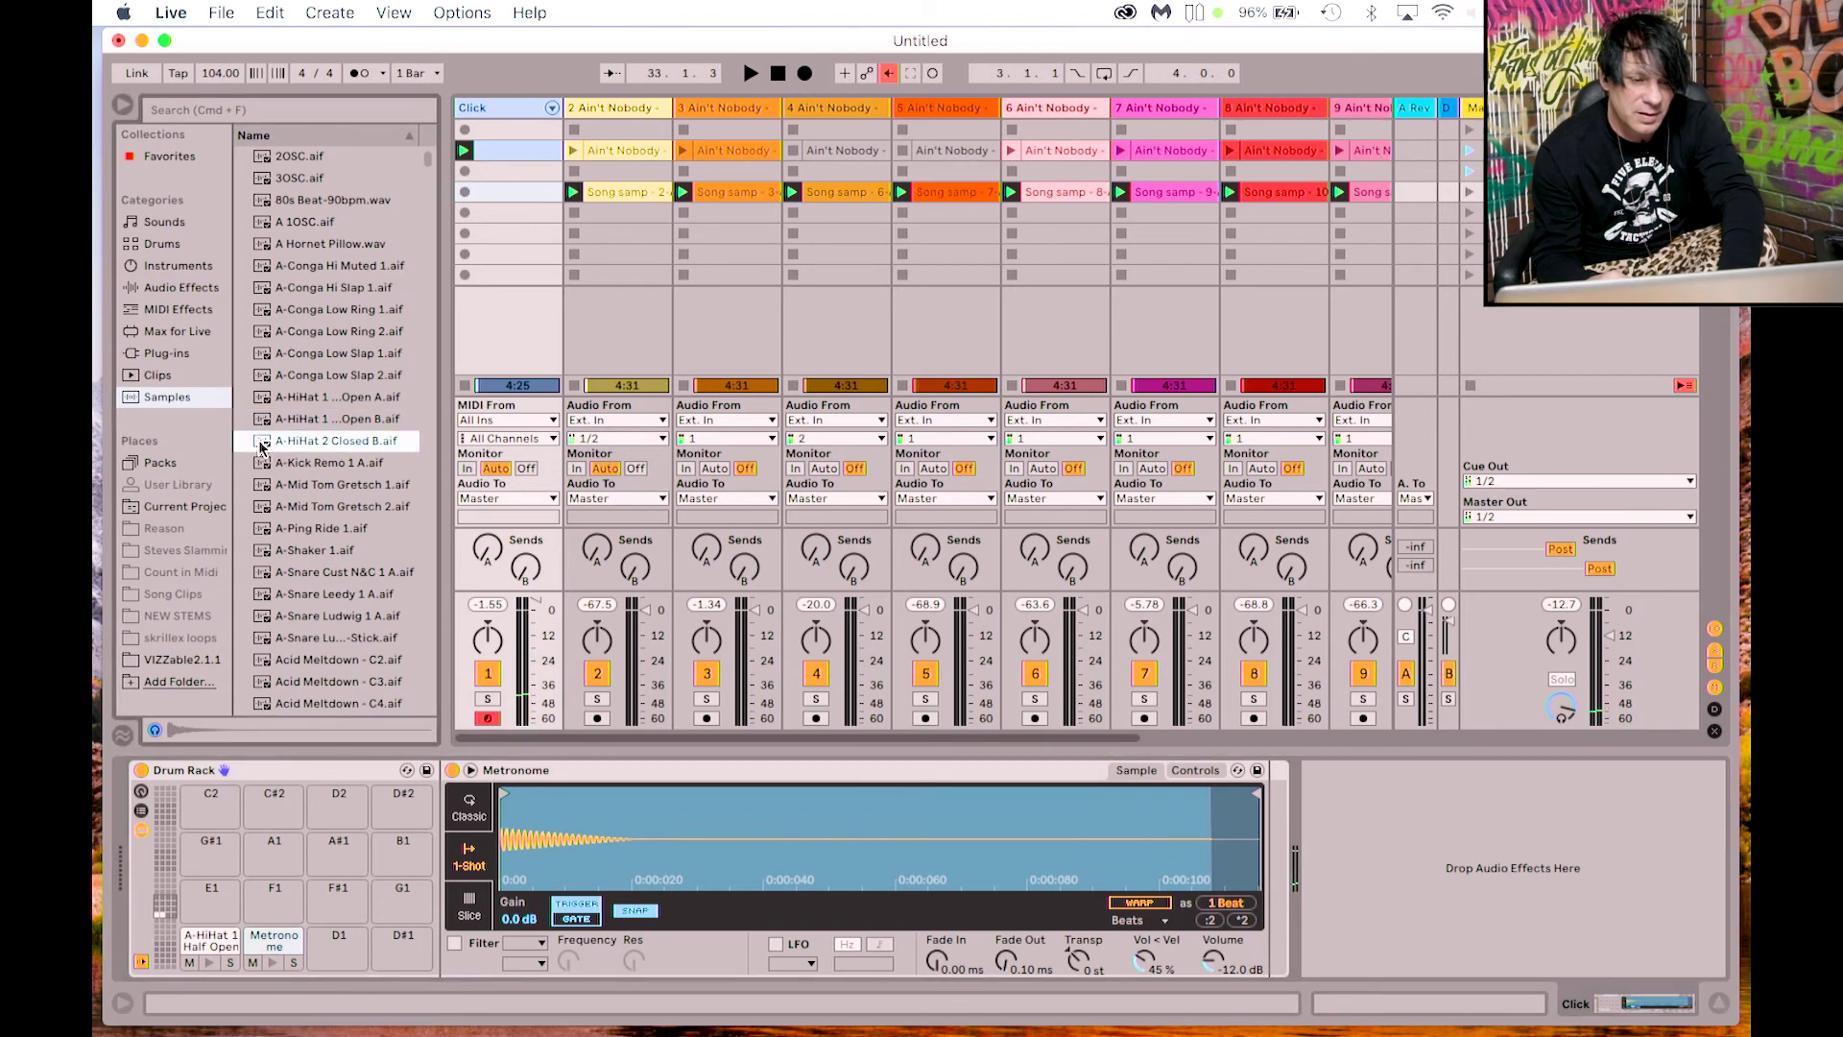
pyautogui.moveTo(284, 699); pyautogui.dragTo(275, 958)
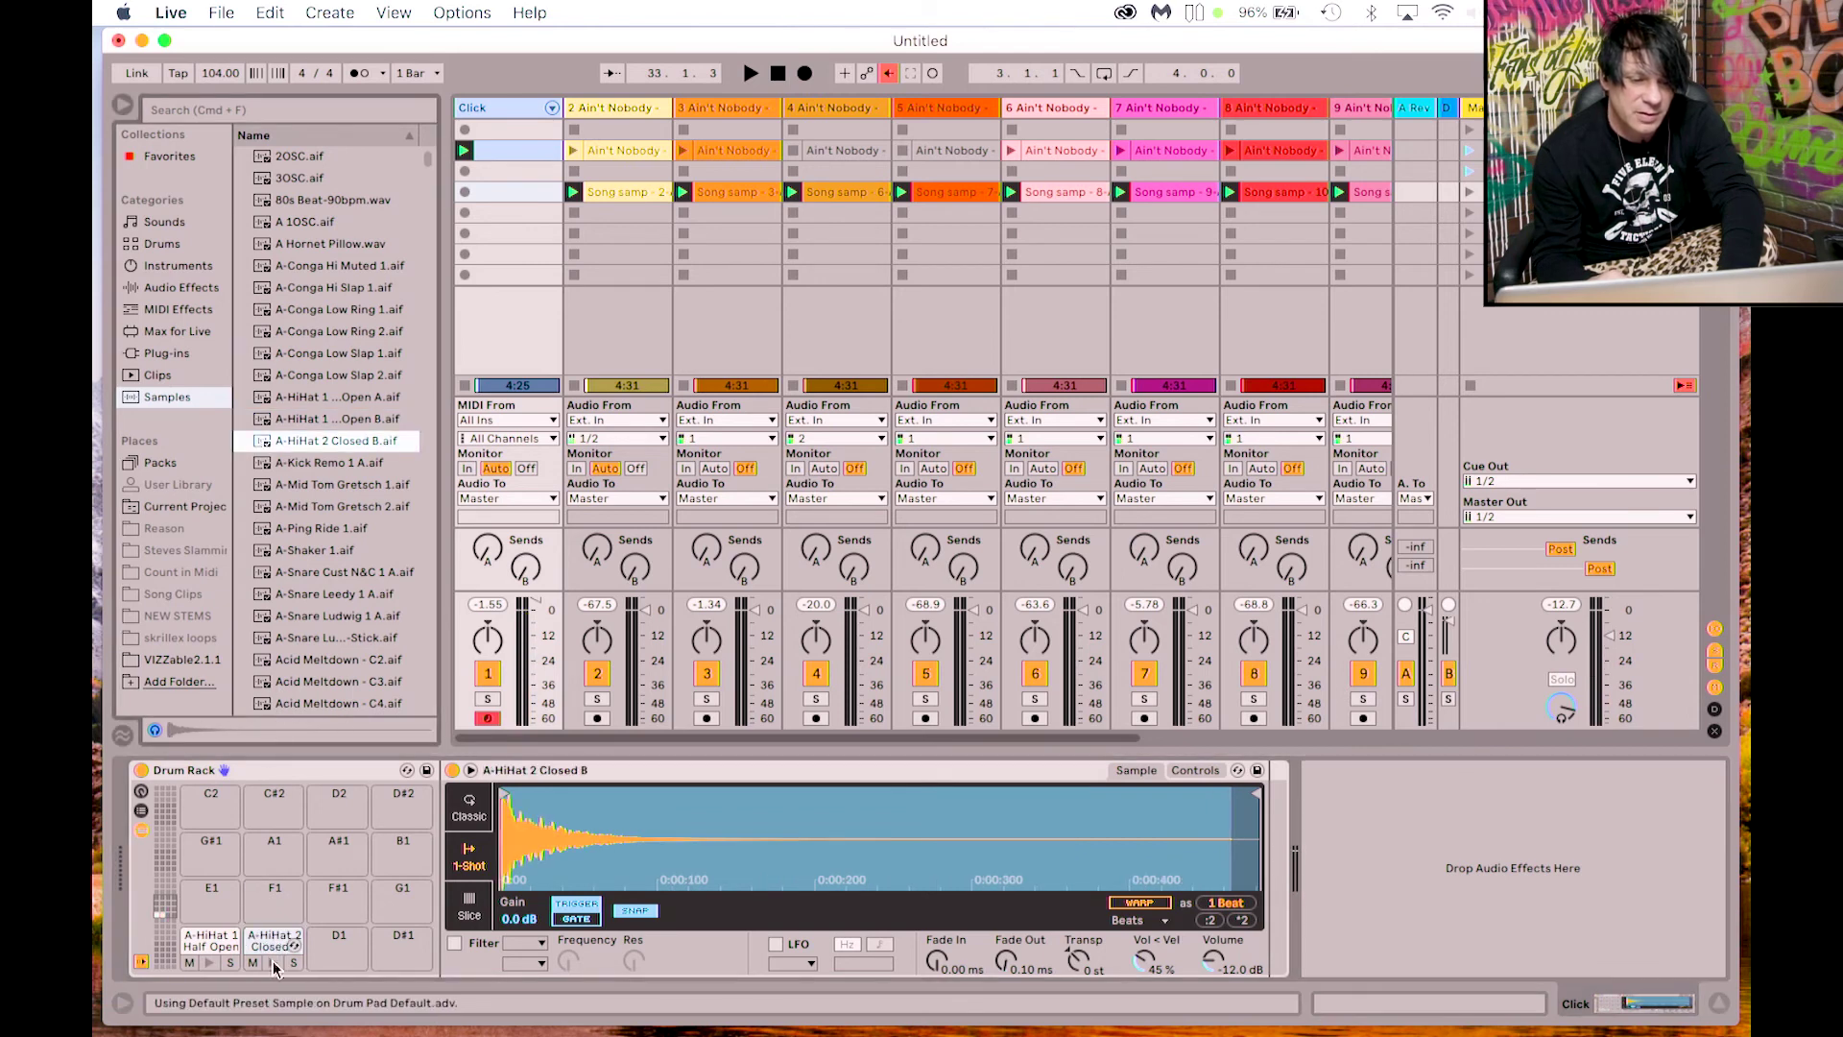
pyautogui.click(273, 962)
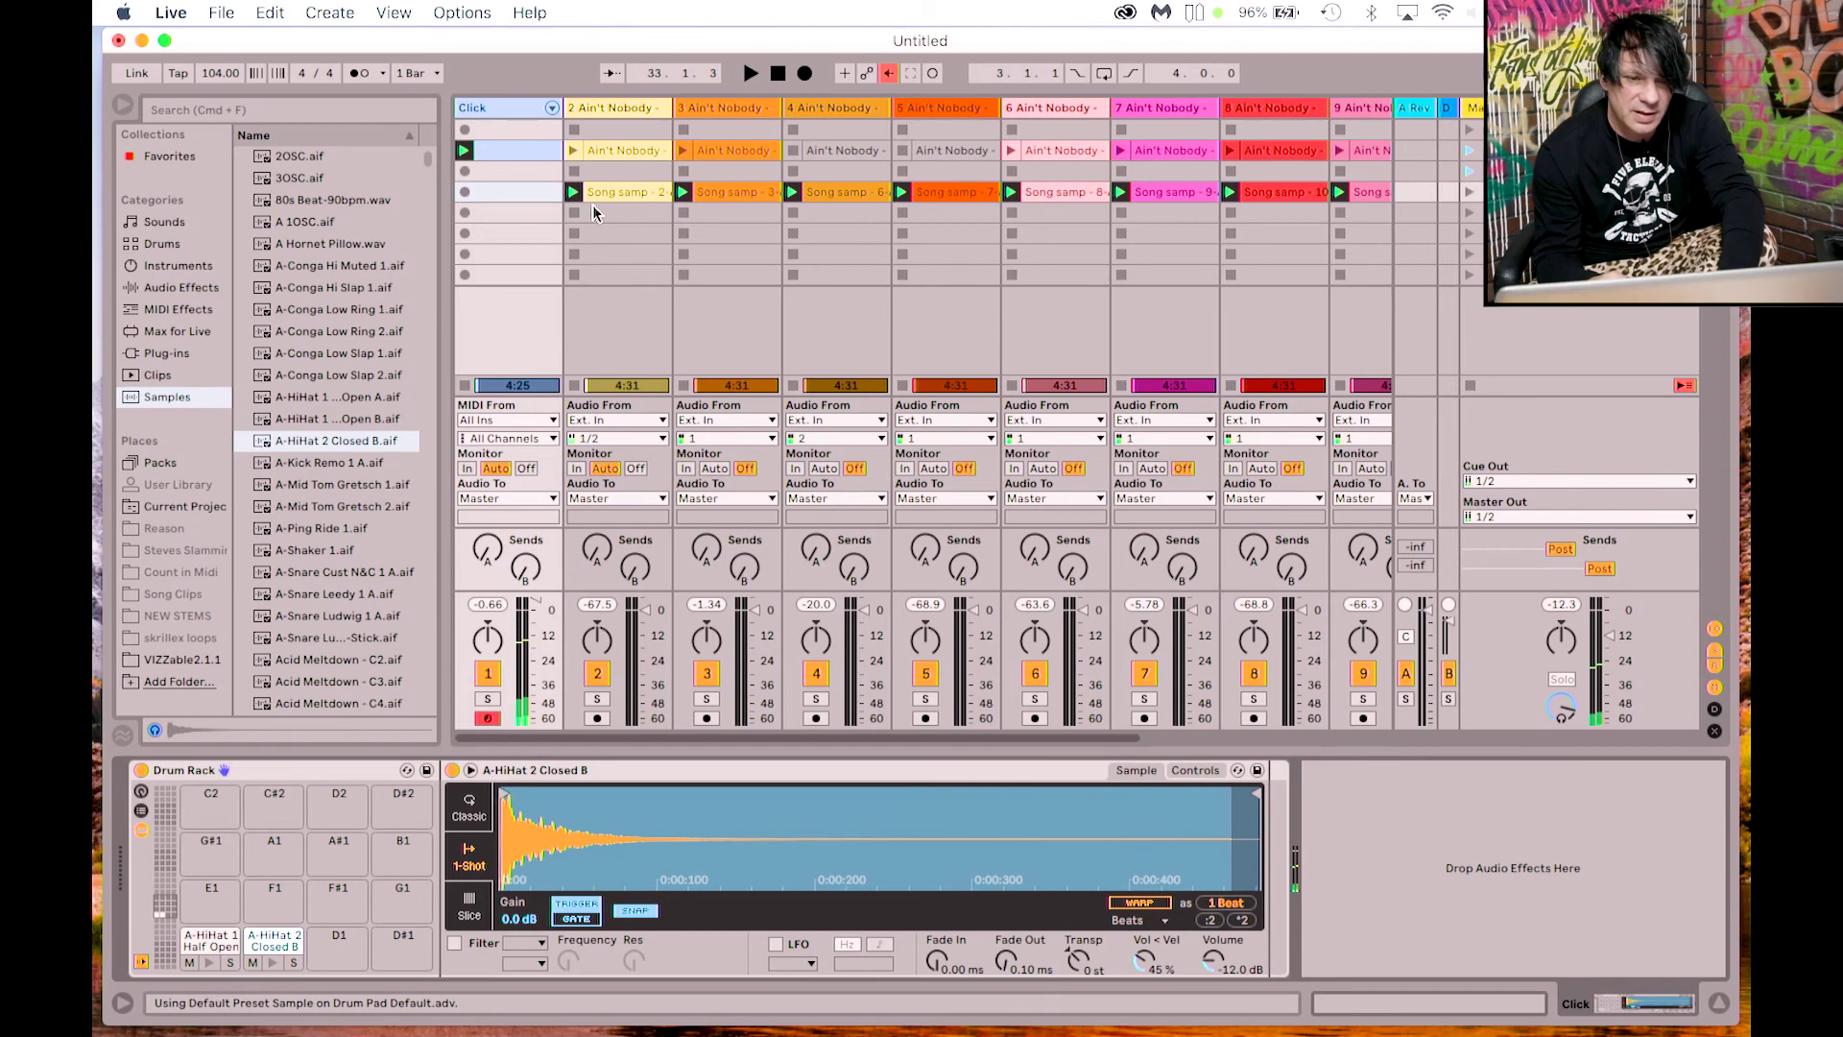
# Step: Launch the second scene and solo the Click track
pyautogui.click(1466, 151)
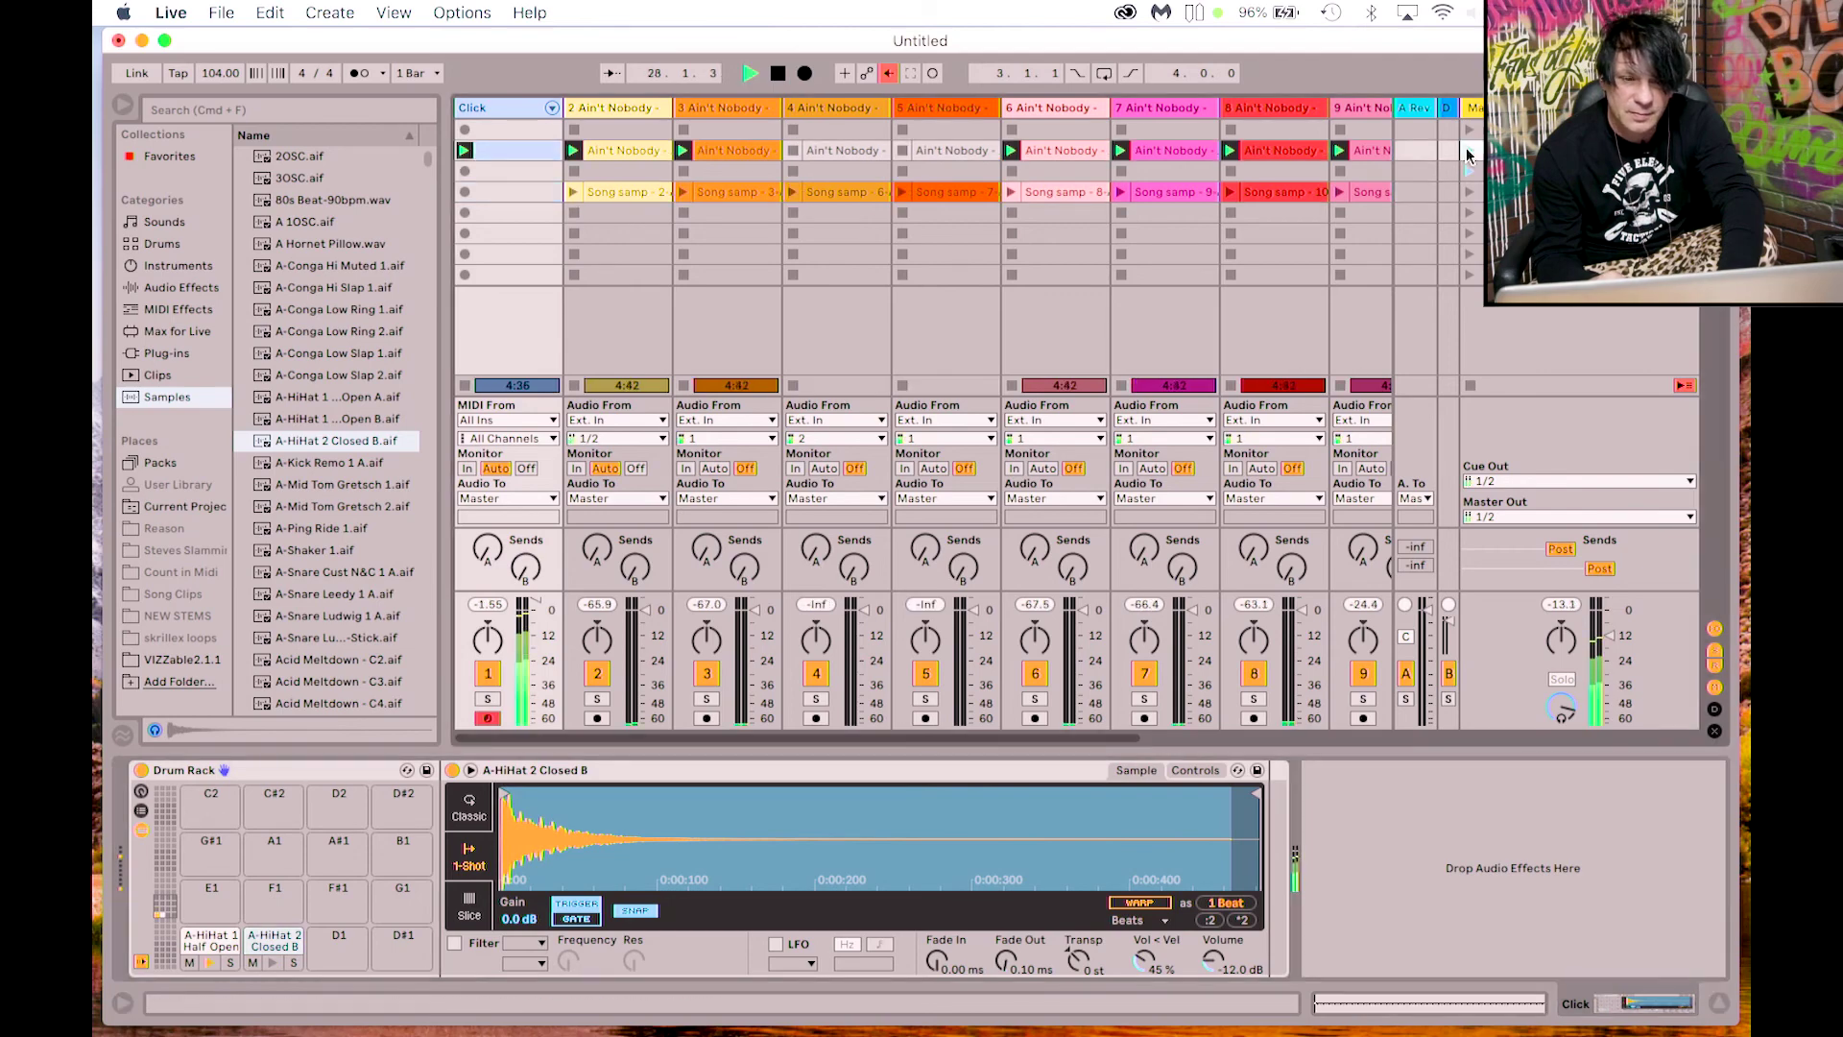
pyautogui.click(486, 700)
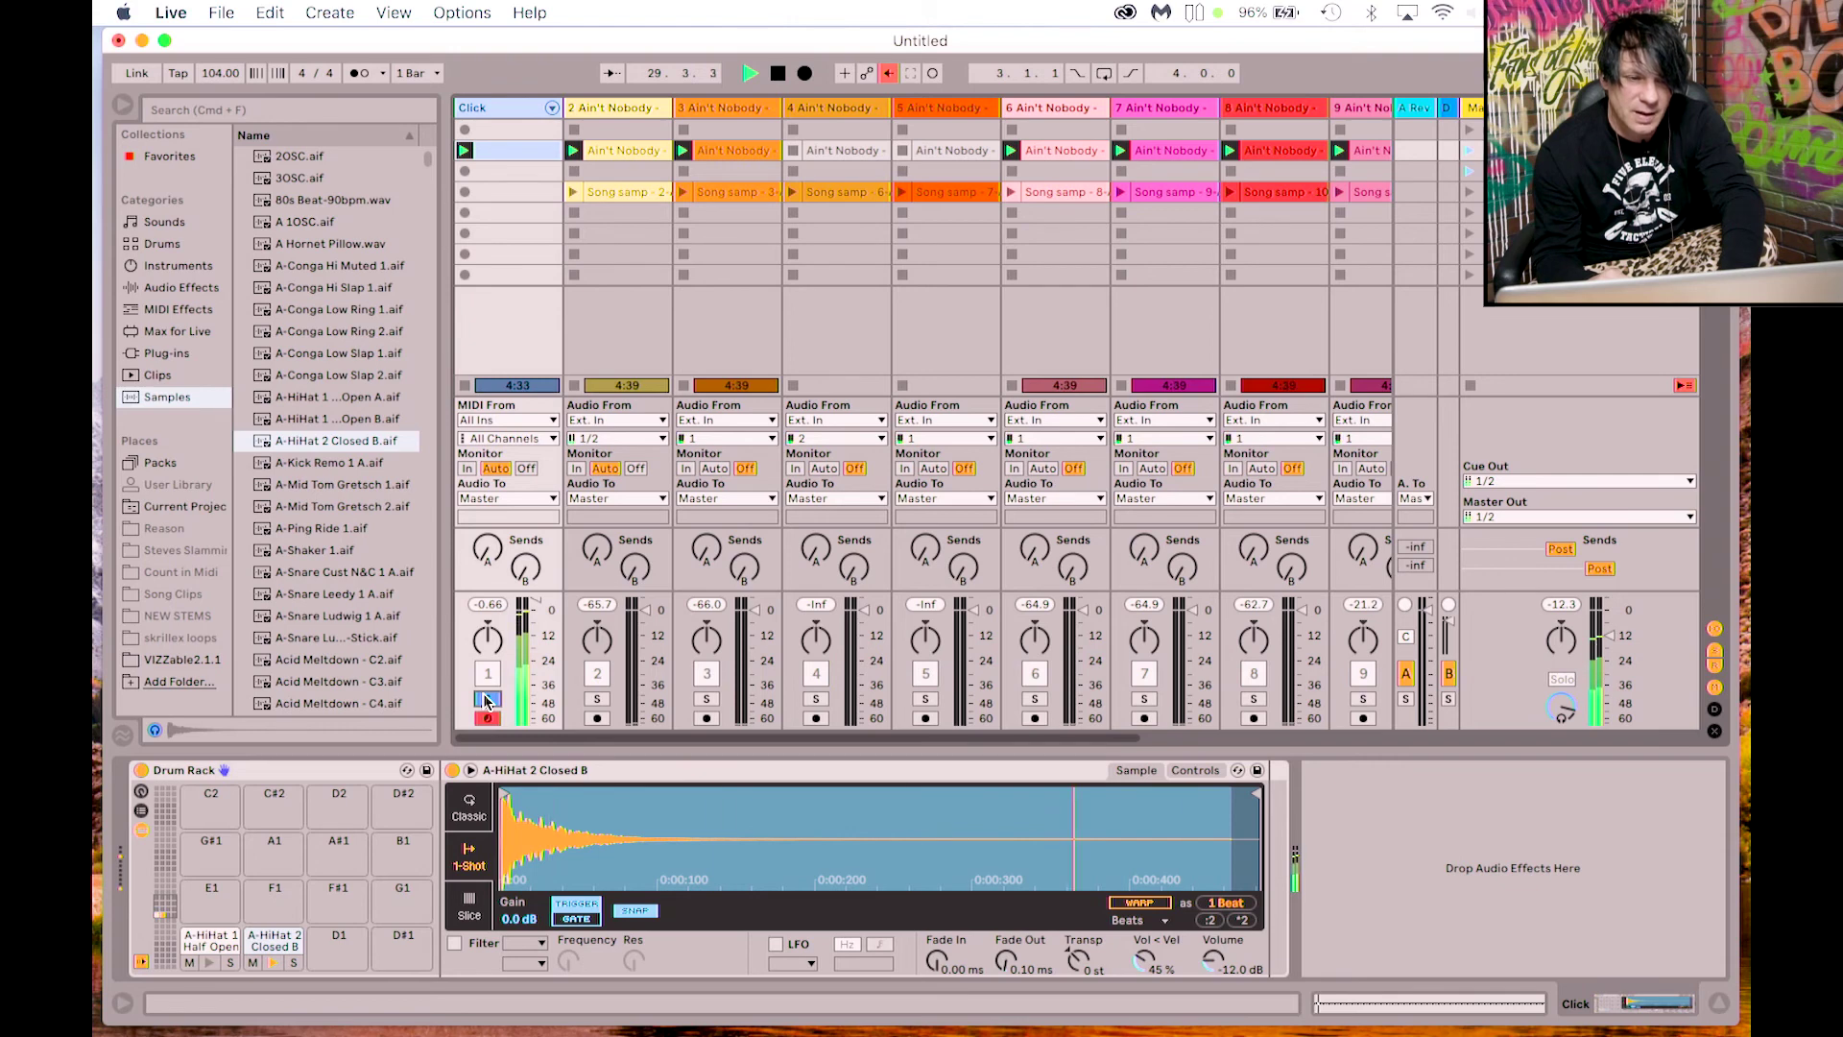
# Step: Try A-Ping Ride 1 on the Drum Rack's first click pad, and replace it with A-Shaker 1
pyautogui.click(273, 529)
pyautogui.moveTo(245, 749); pyautogui.dragTo(213, 943)
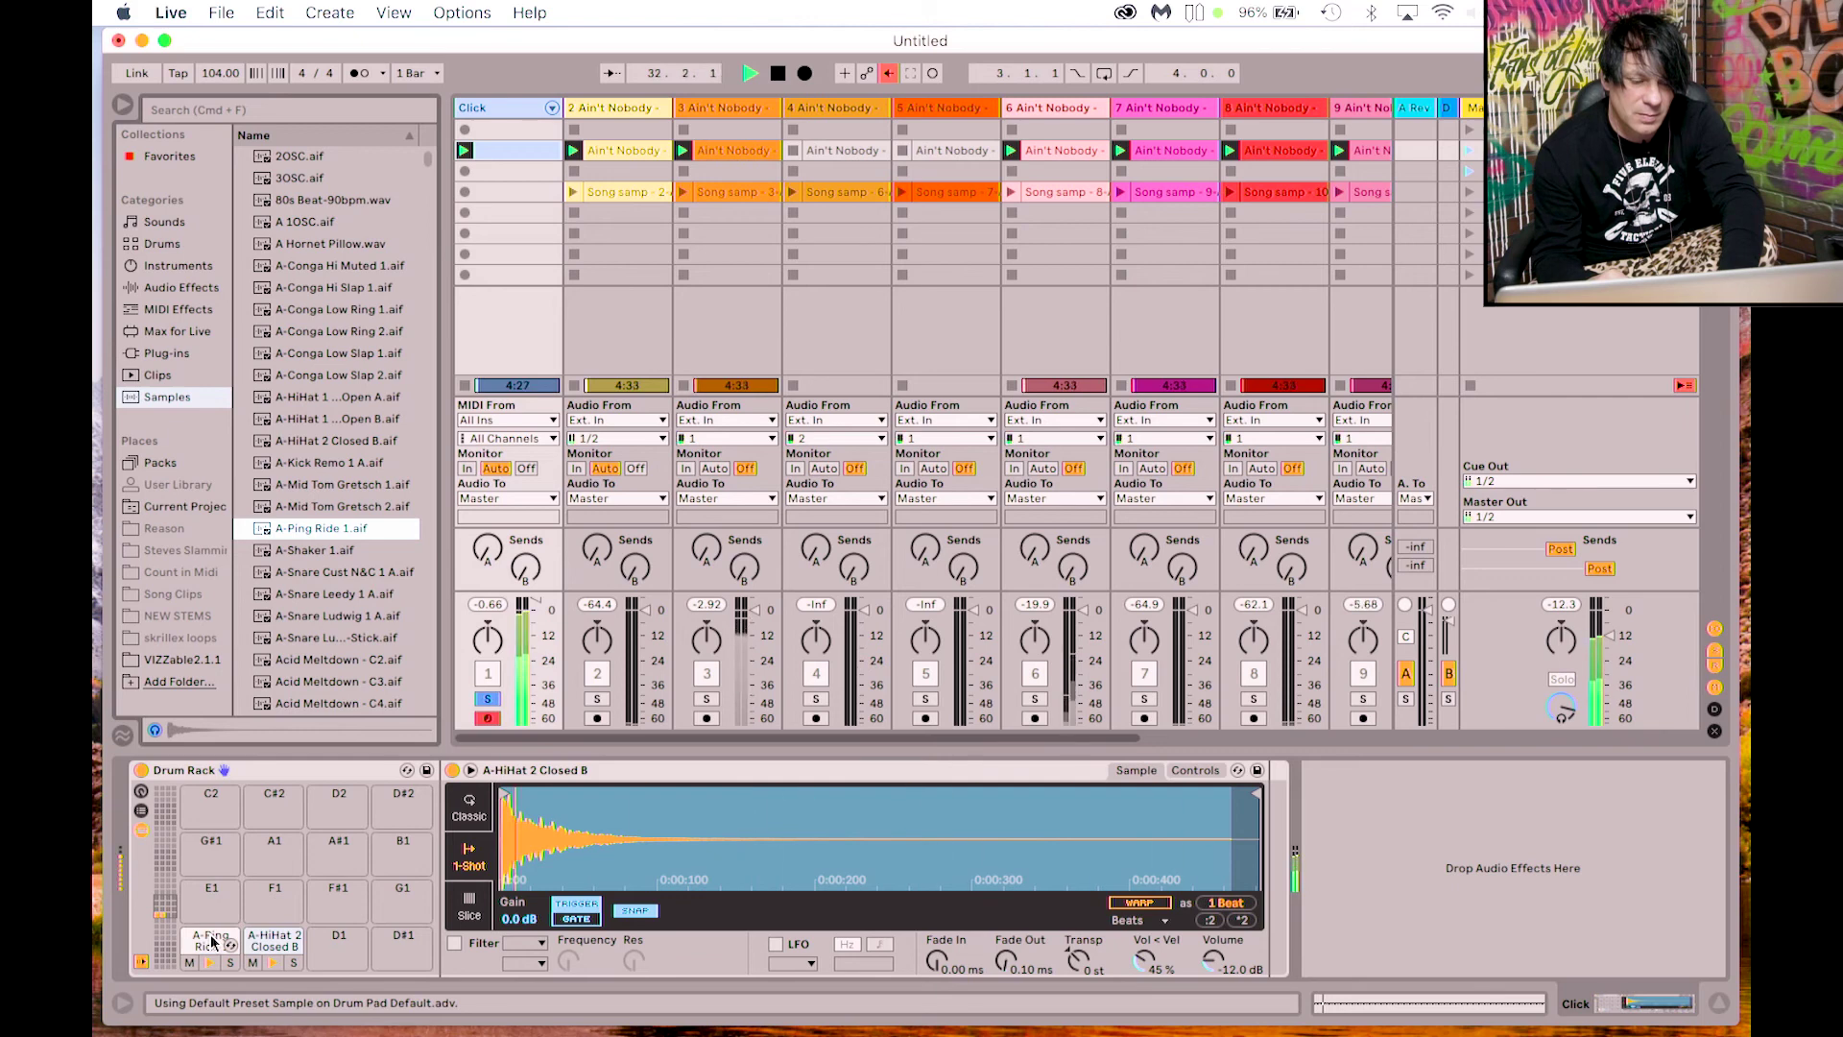
pyautogui.click(261, 550)
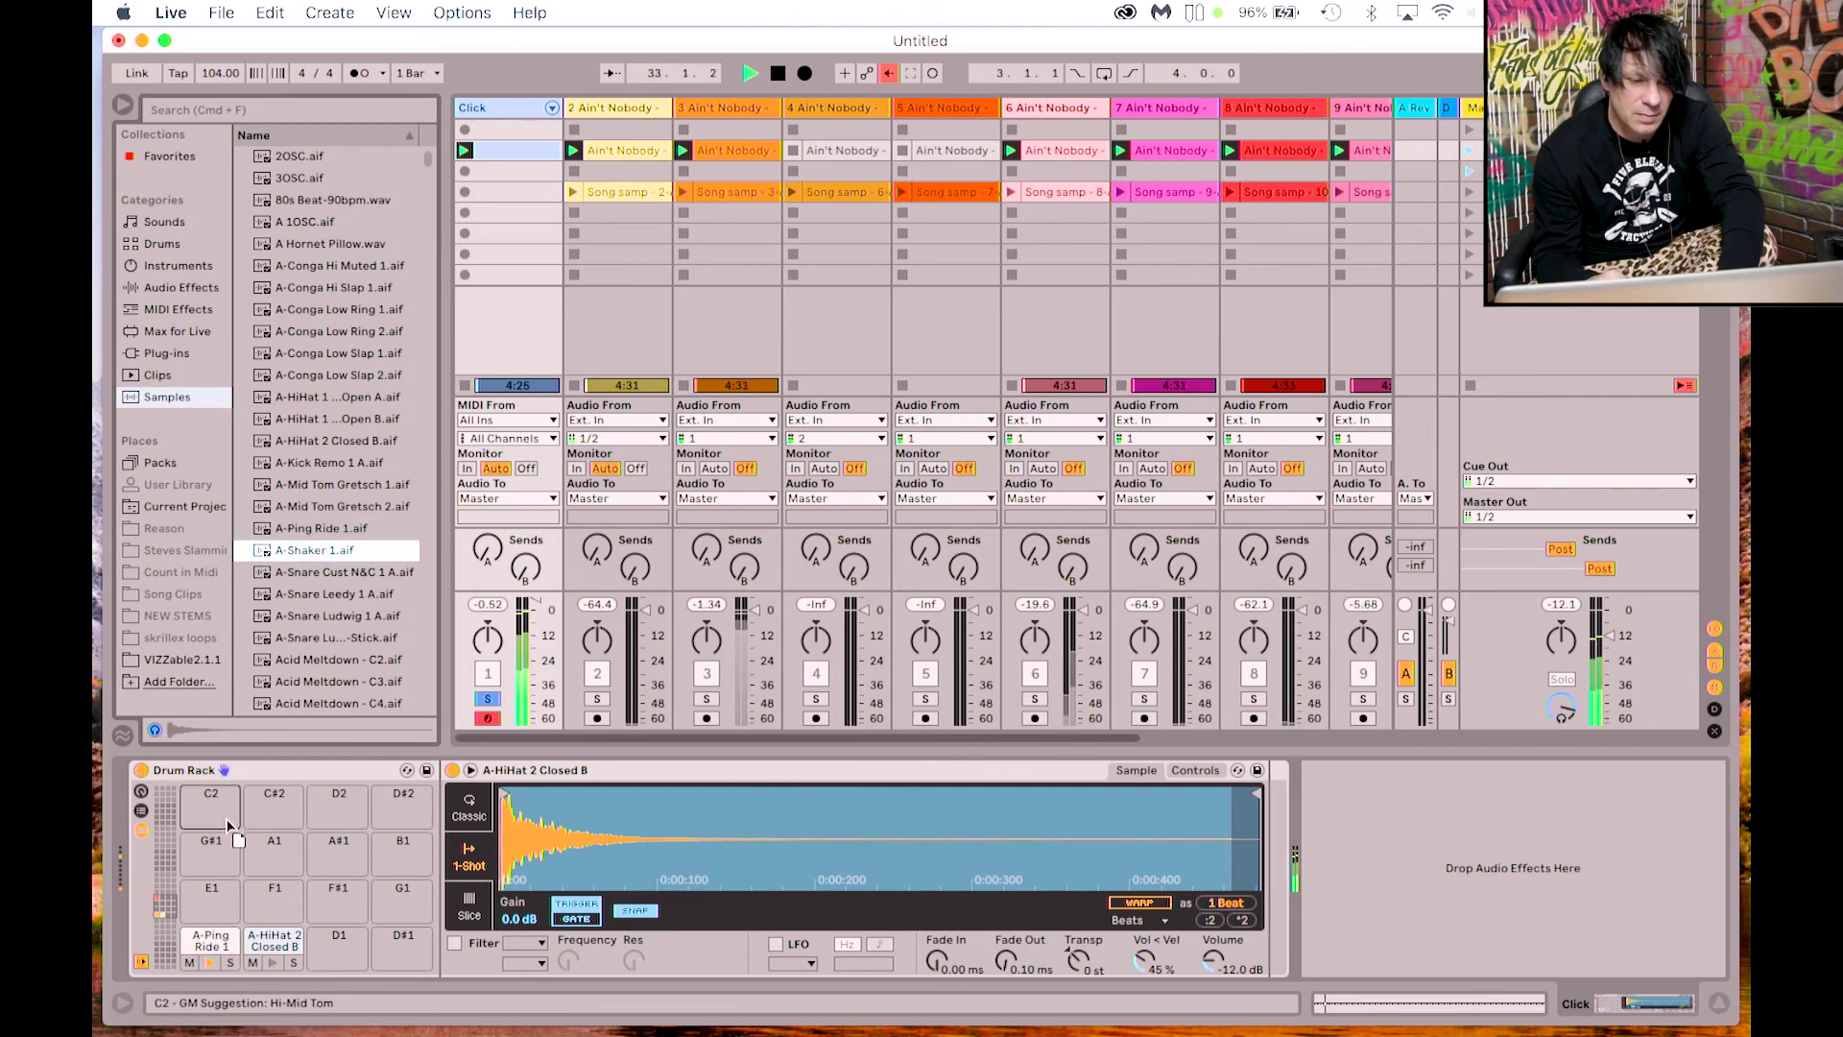
pyautogui.moveTo(228, 971); pyautogui.dragTo(208, 943)
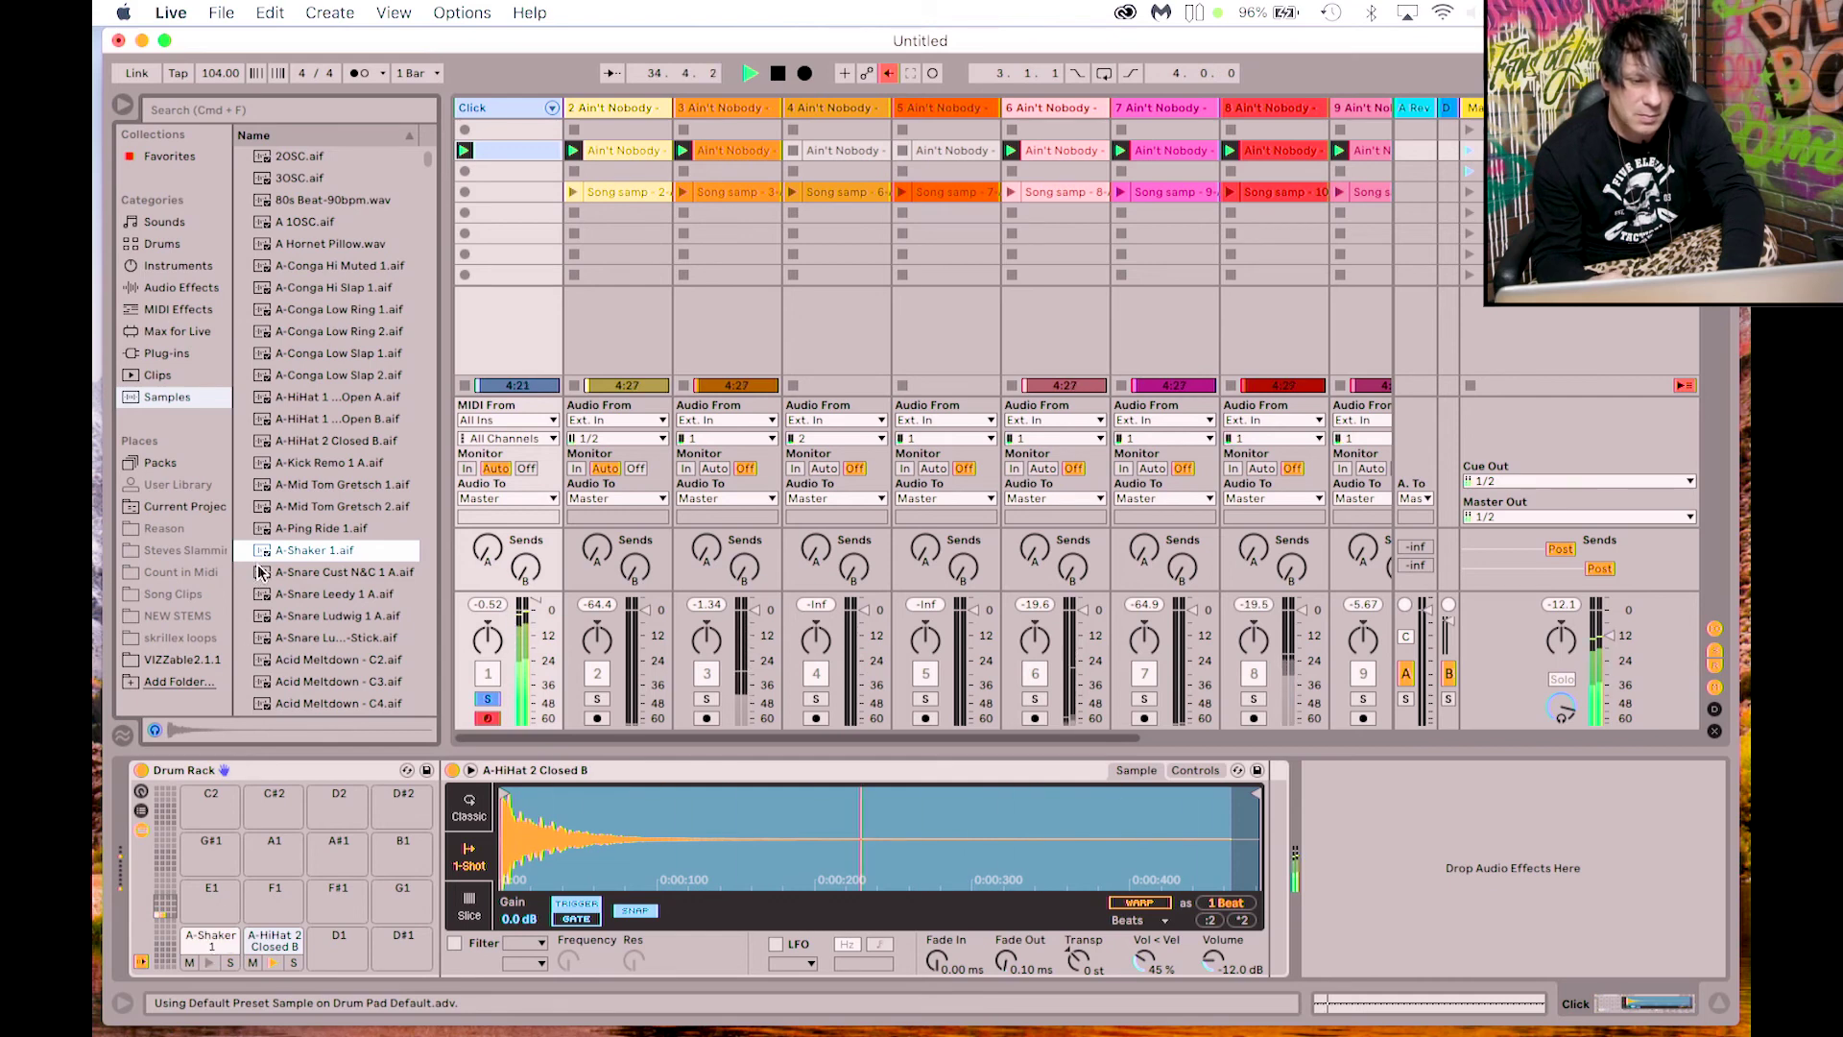
# Step: Try A-Snare Cust N&C 1 A and A-Snare Leedy 1 A on the Drum Rack's second click pad
pyautogui.moveTo(262, 572); pyautogui.dragTo(292, 940)
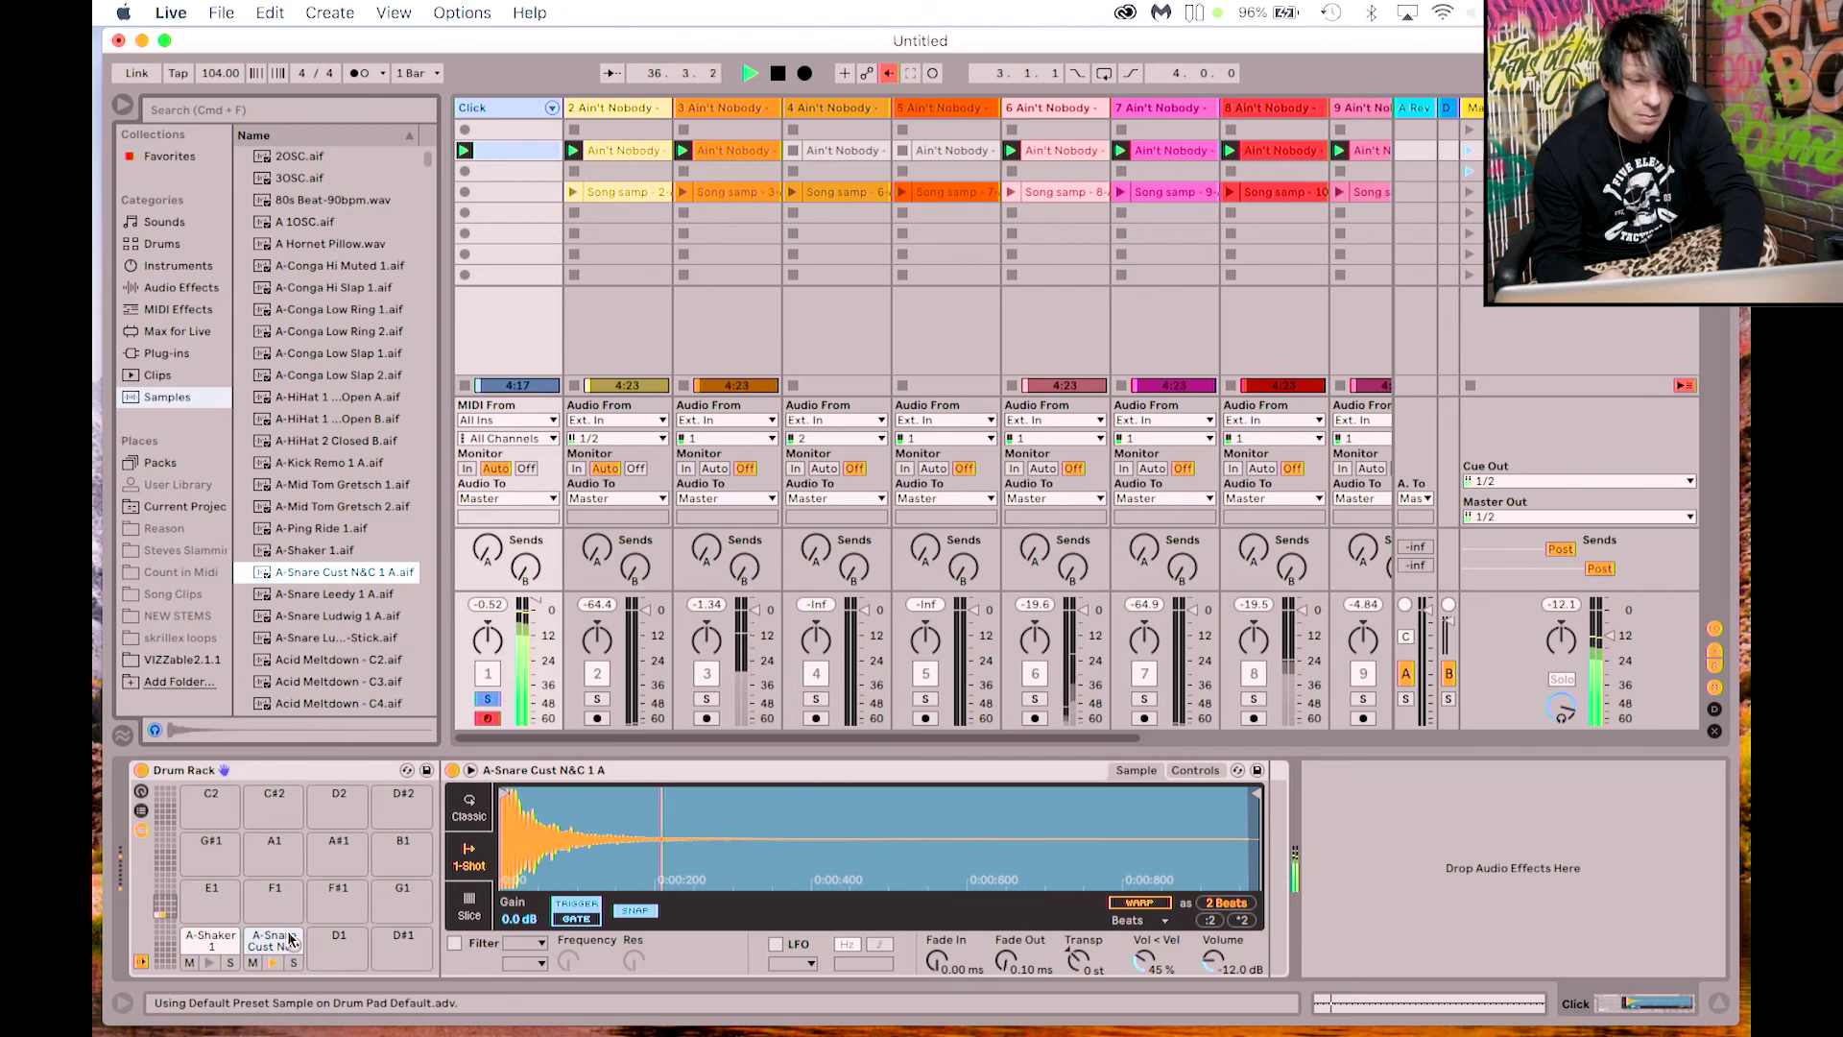
pyautogui.moveTo(288, 594); pyautogui.dragTo(273, 946)
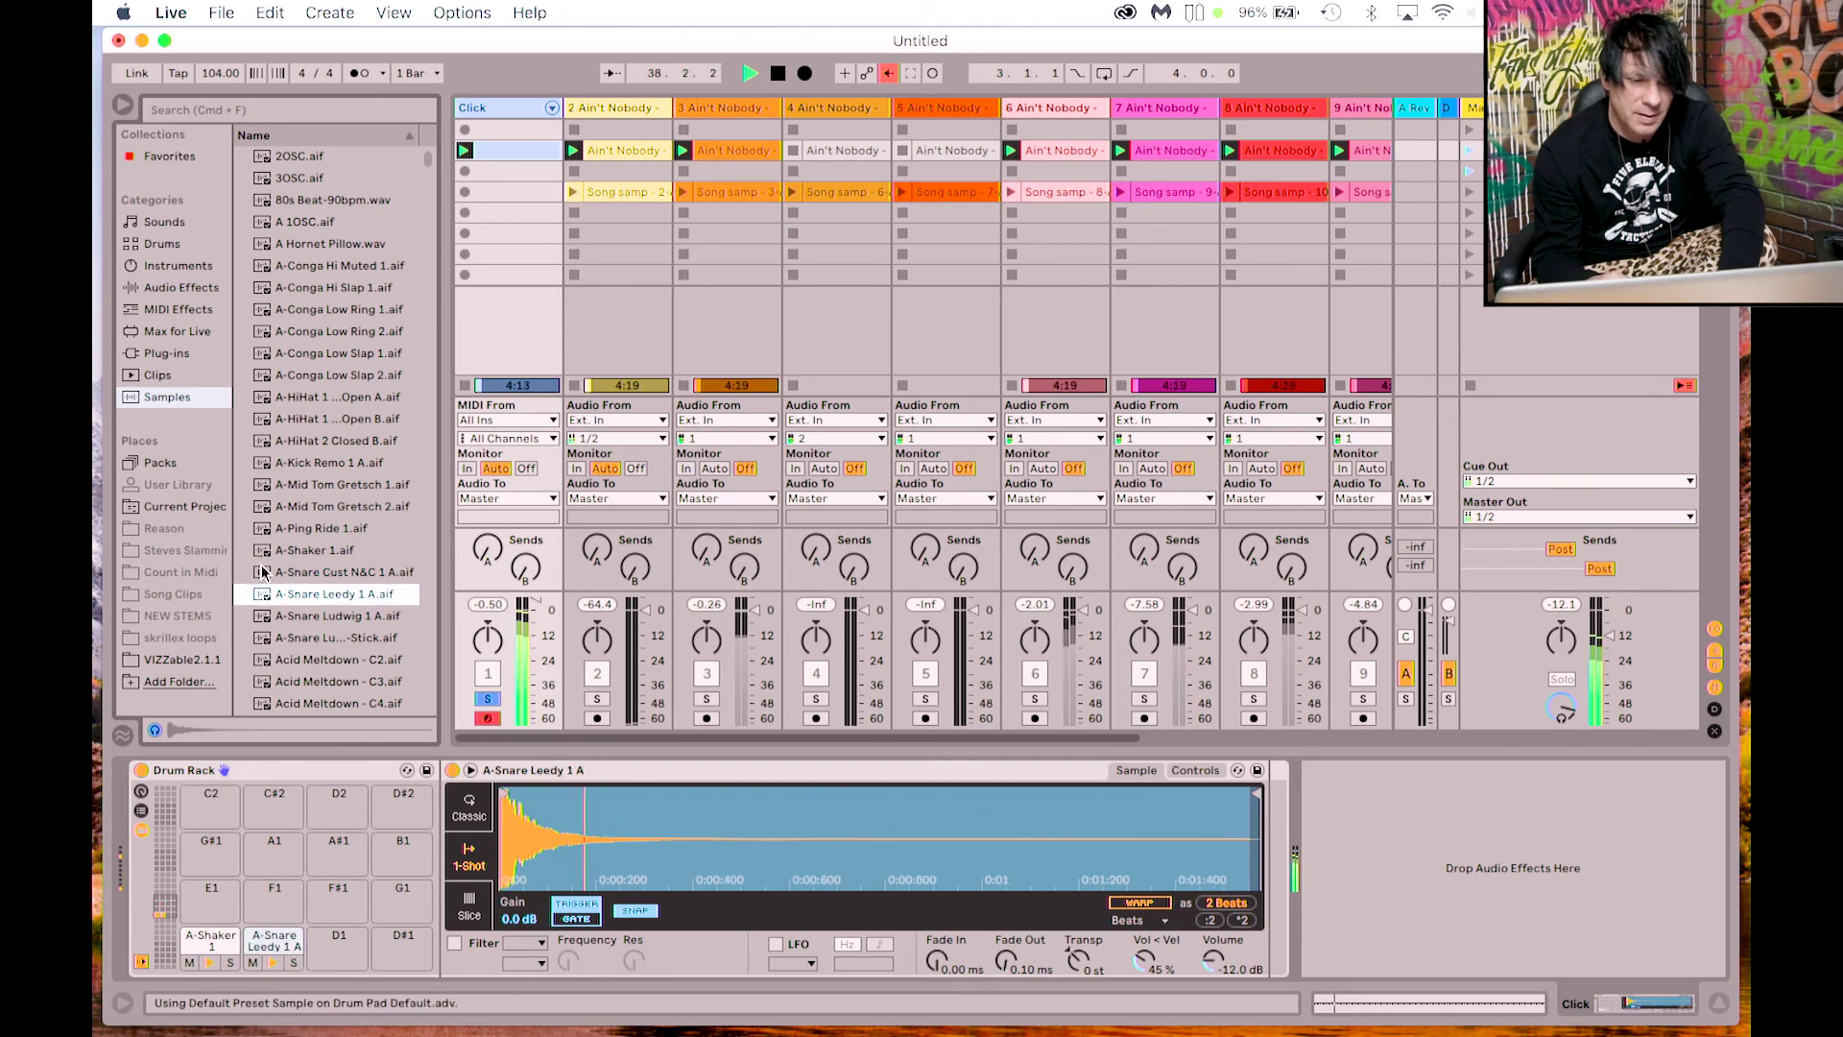
# Step: Load A-Shaker 1 onto the Drum Rack's second click pad, stop playback and hide the browser
pyautogui.moveTo(266, 550); pyautogui.dragTo(284, 944)
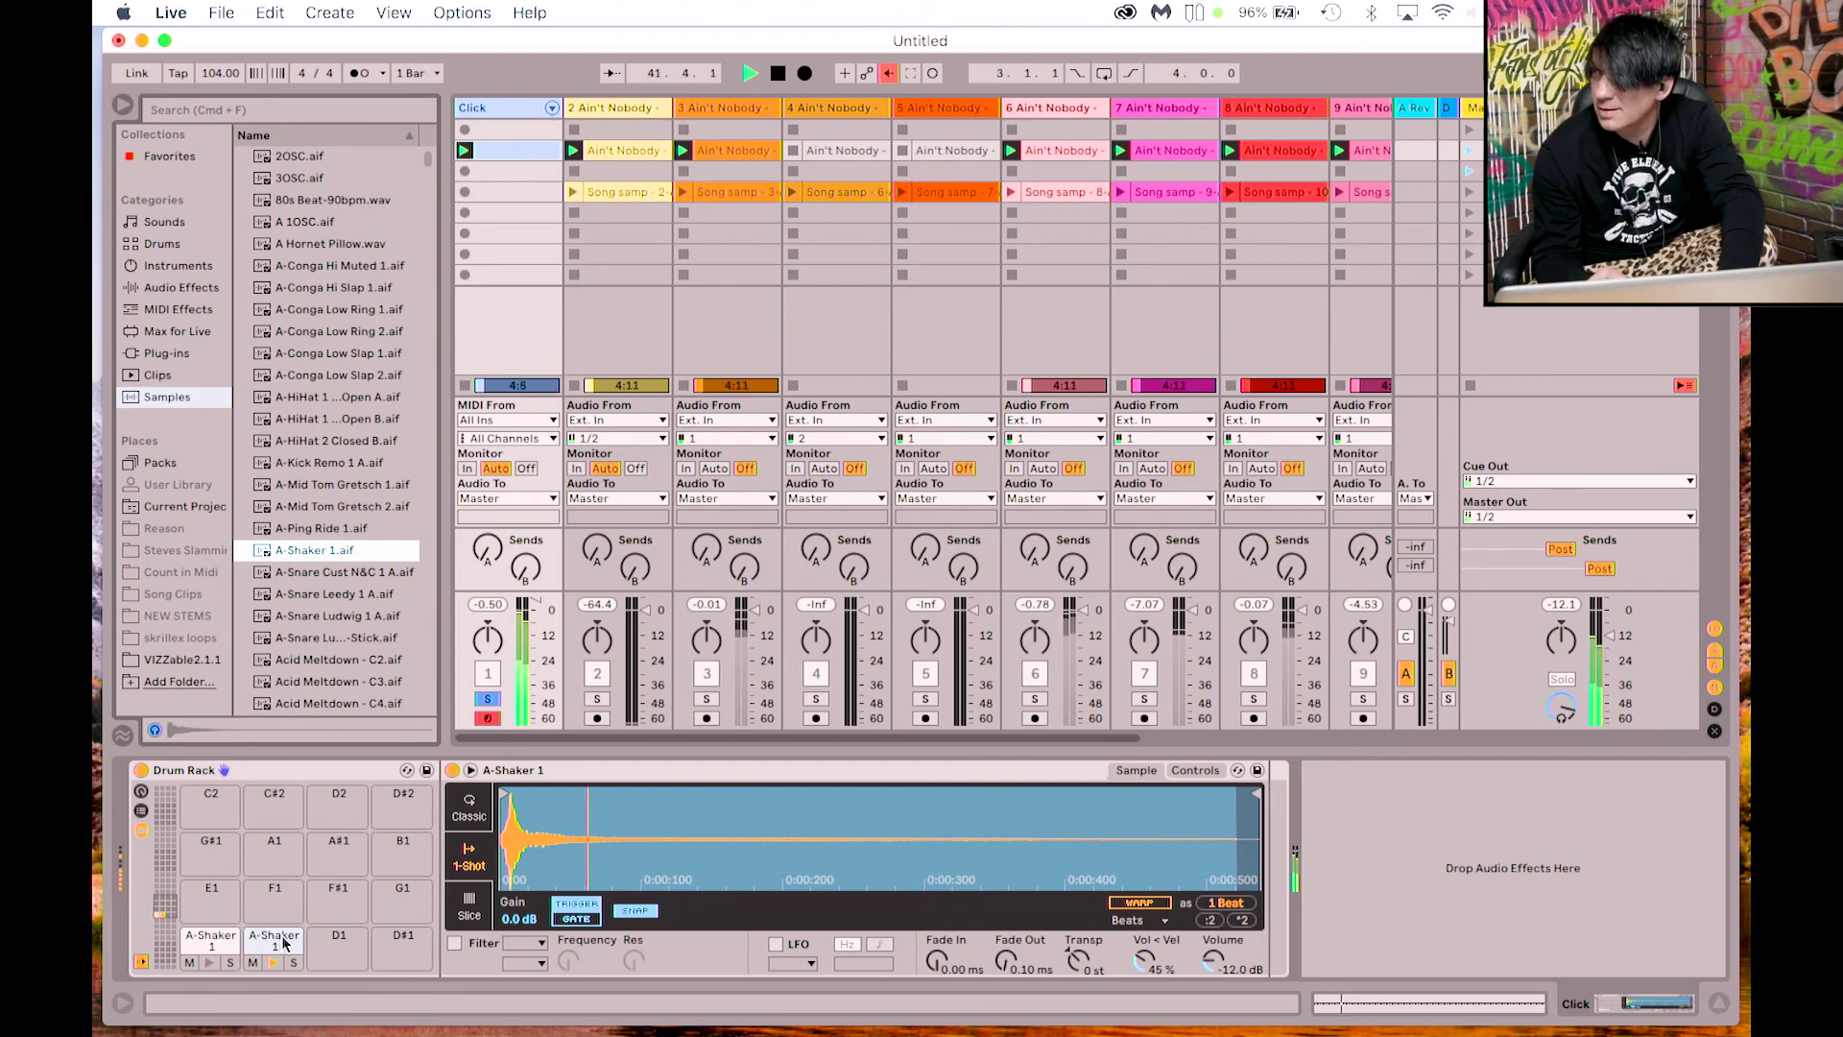
pyautogui.press('space')
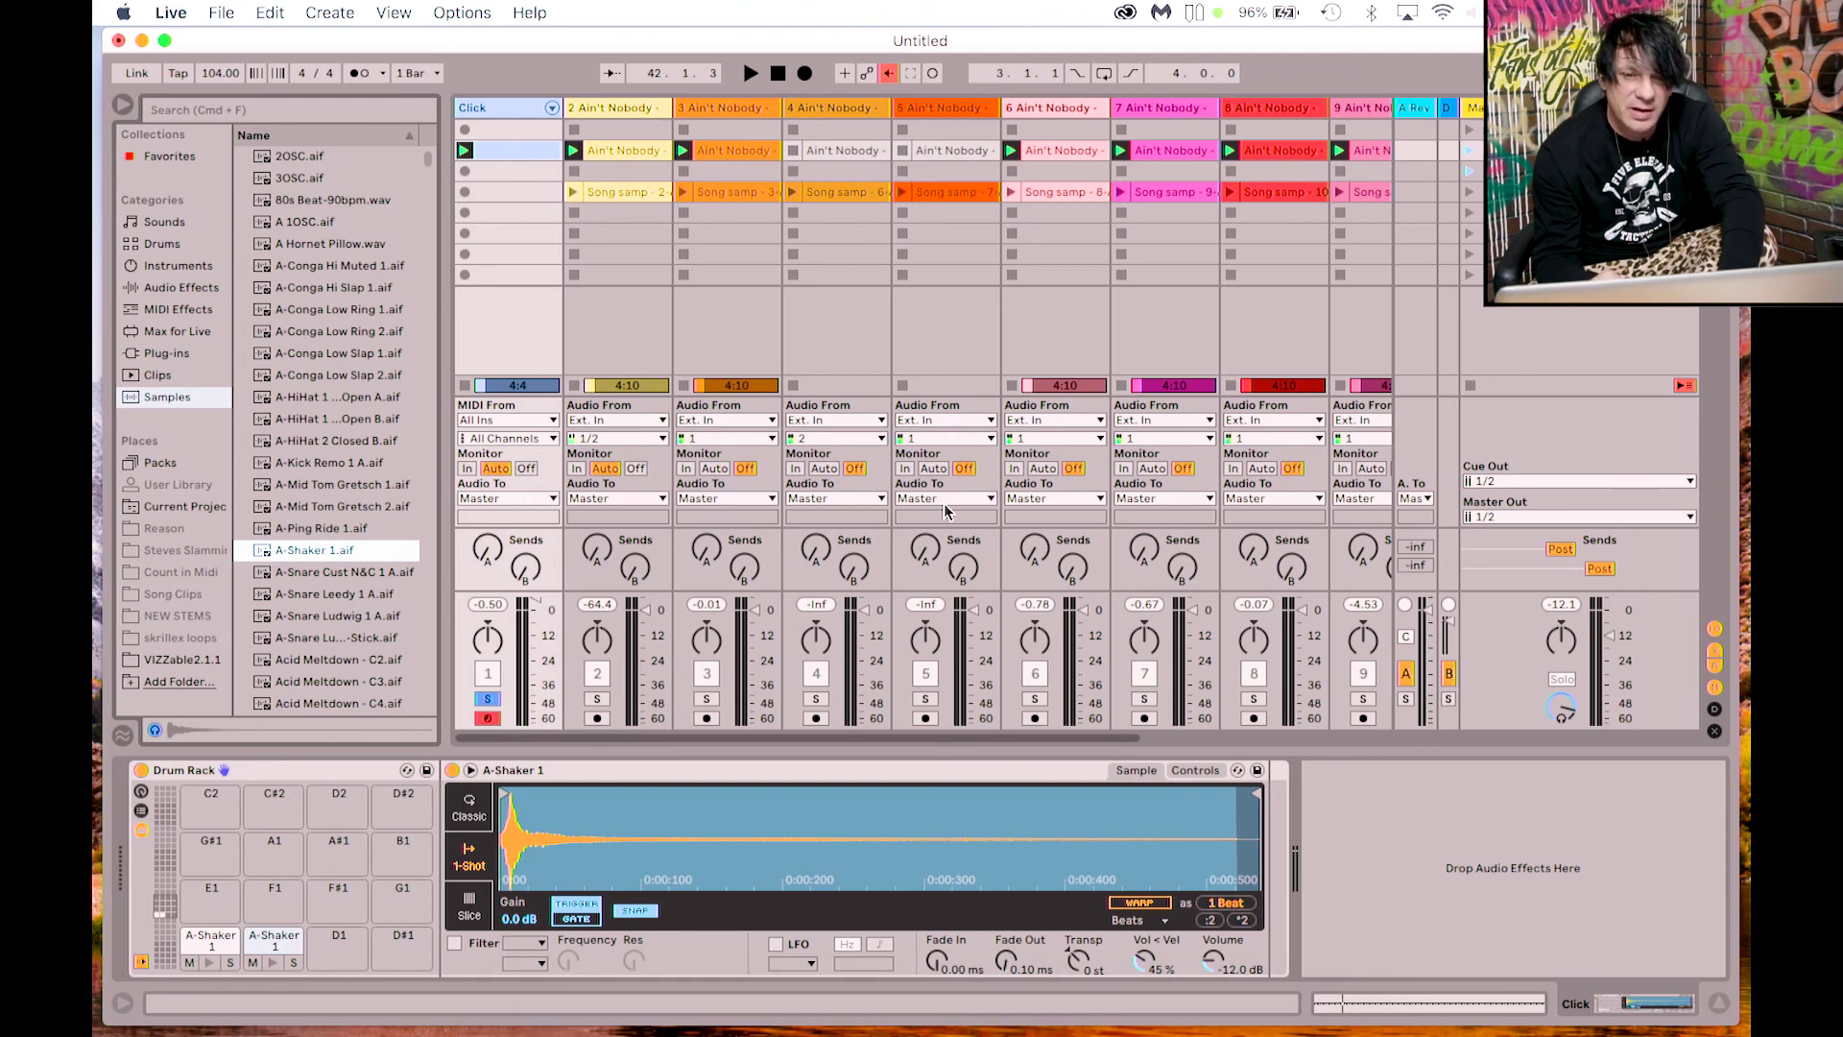
pyautogui.click(124, 107)
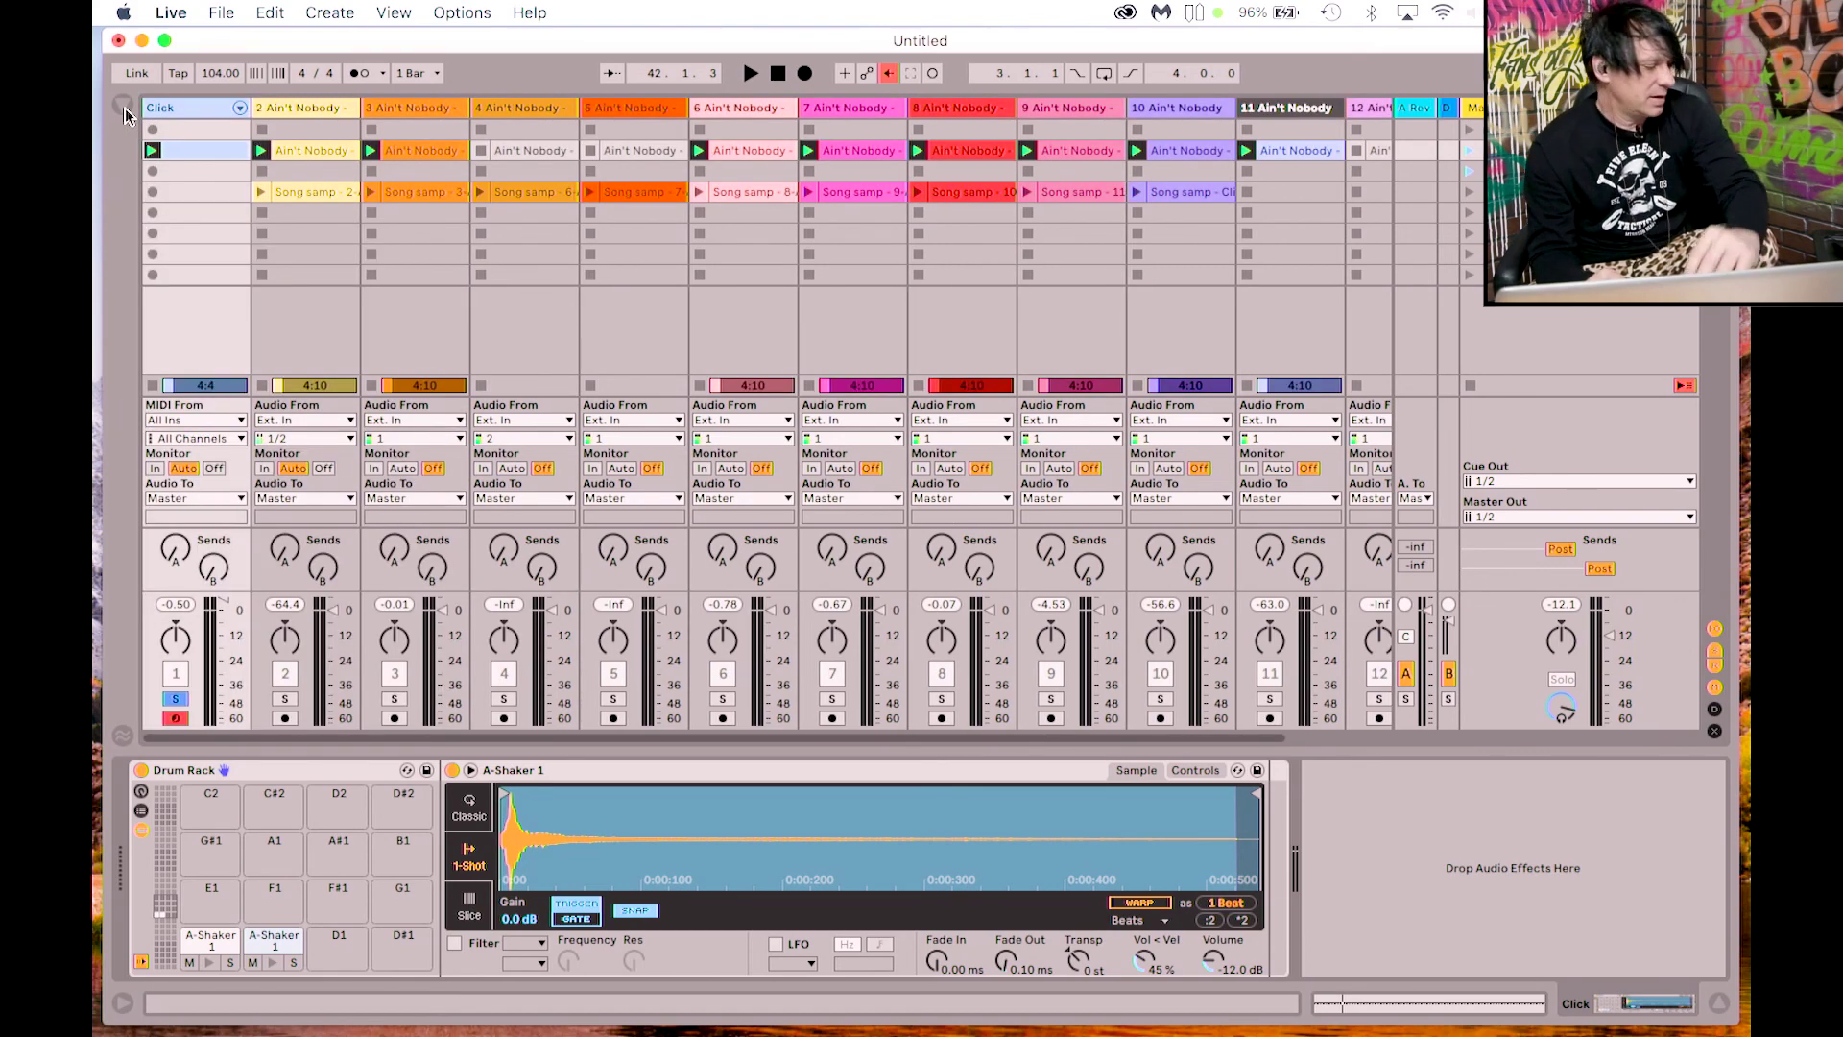